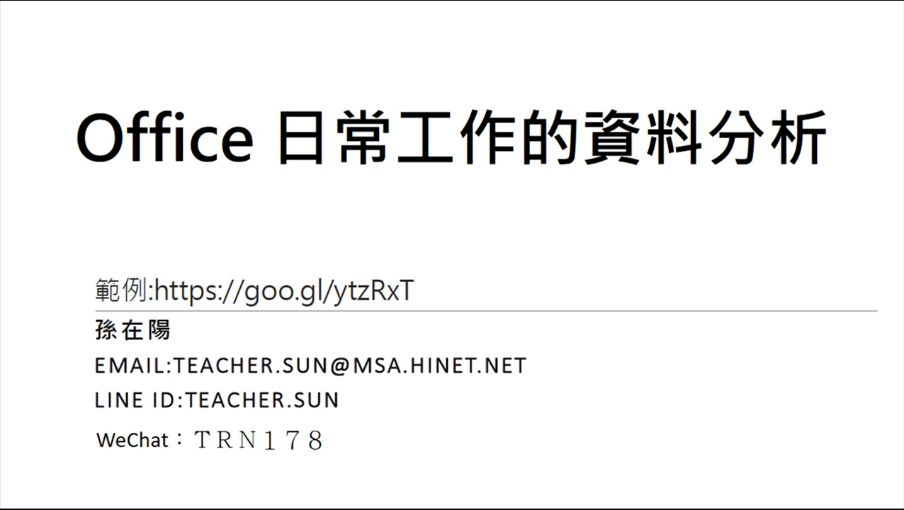
- End the slideshow and minimize the 'Office 2016 日常工作與資料分析' presentation
key("Escape")
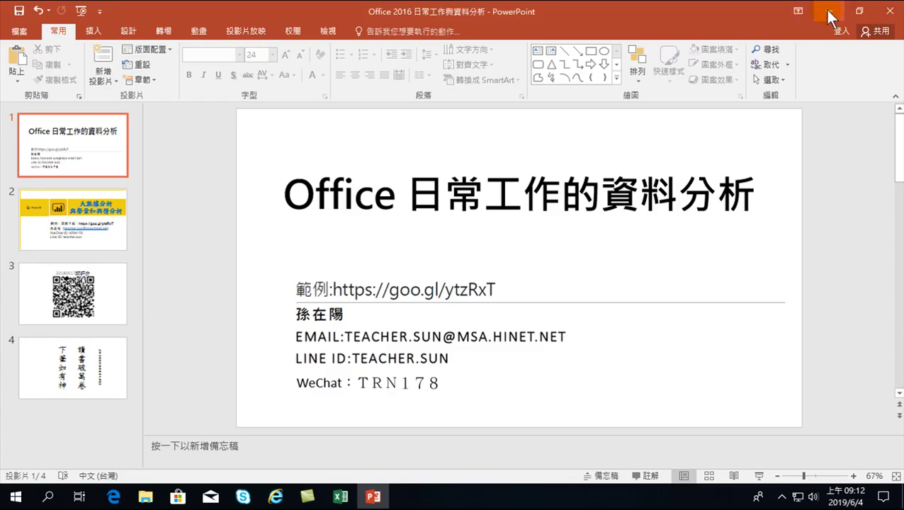
left_click(828, 11)
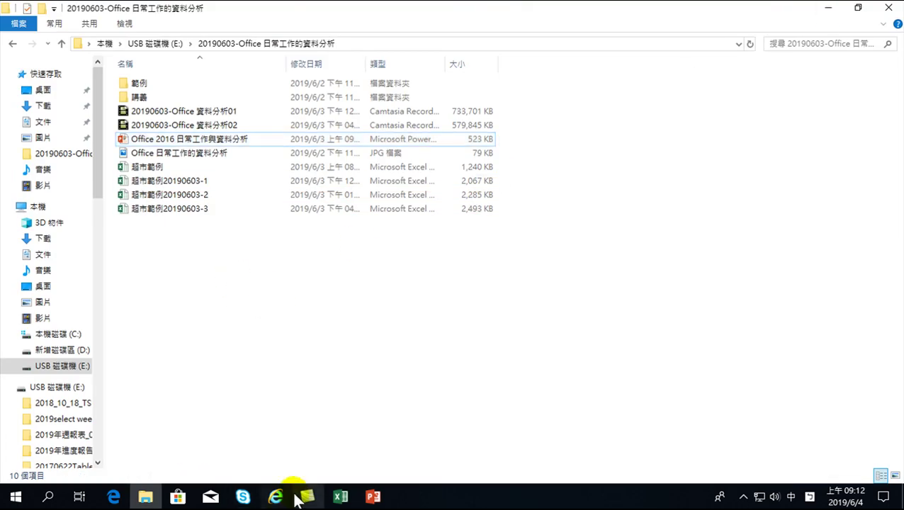
left_click(114, 496)
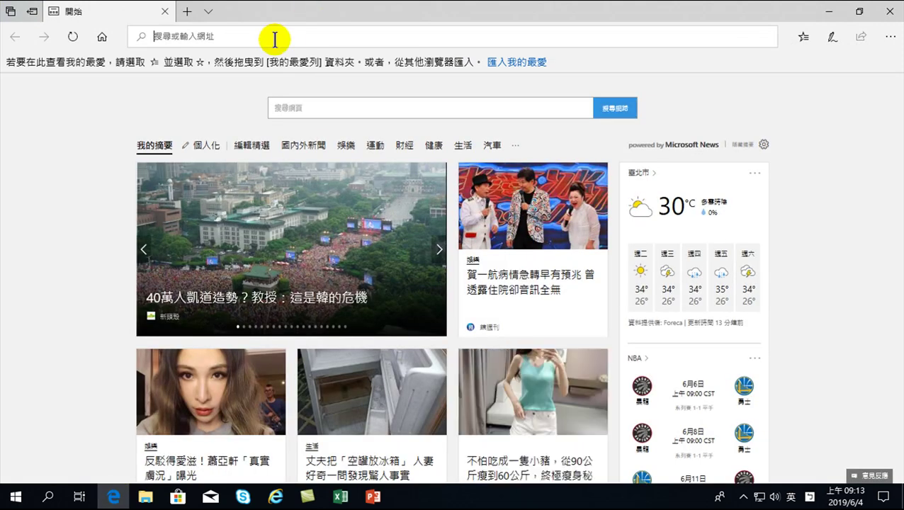
type("h")
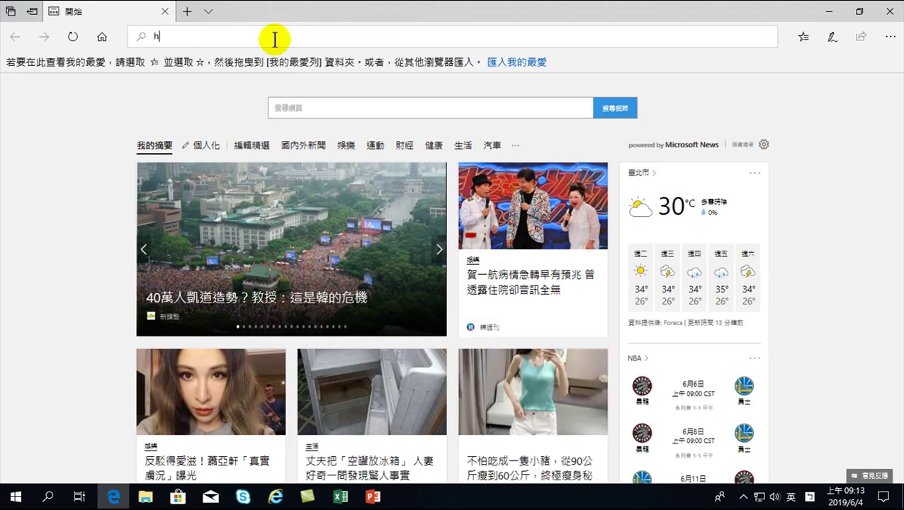
type("ttps")
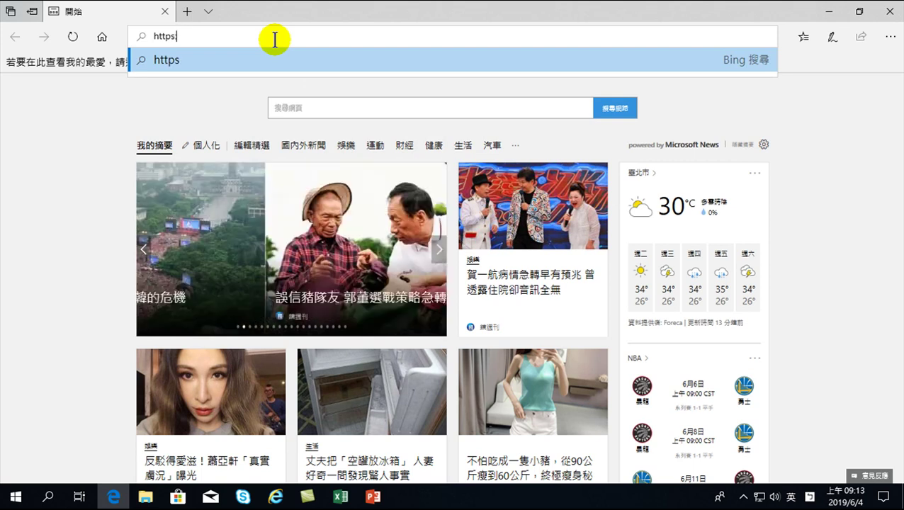
type("://goo.gl")
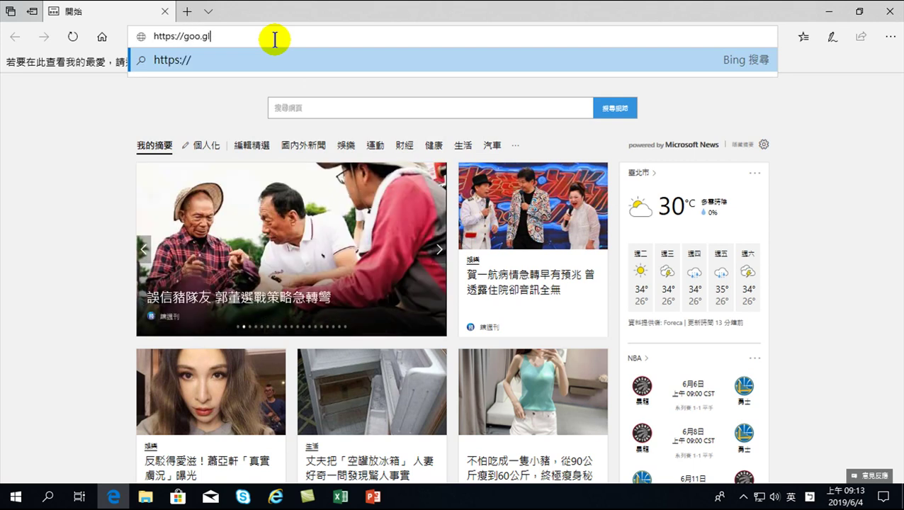
type("/ytzRx^T")
key("BackSpace")
key("BackSpace")
type("T")
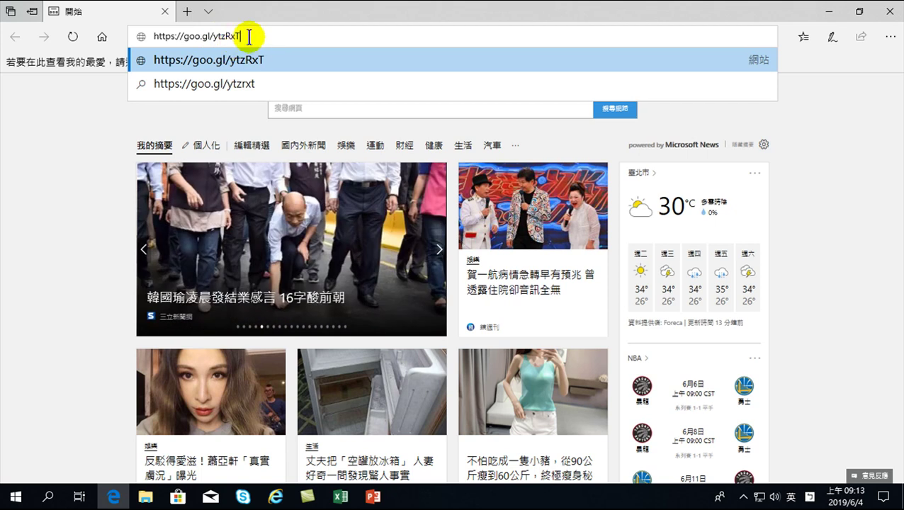
left_click(260, 37)
key("Return")
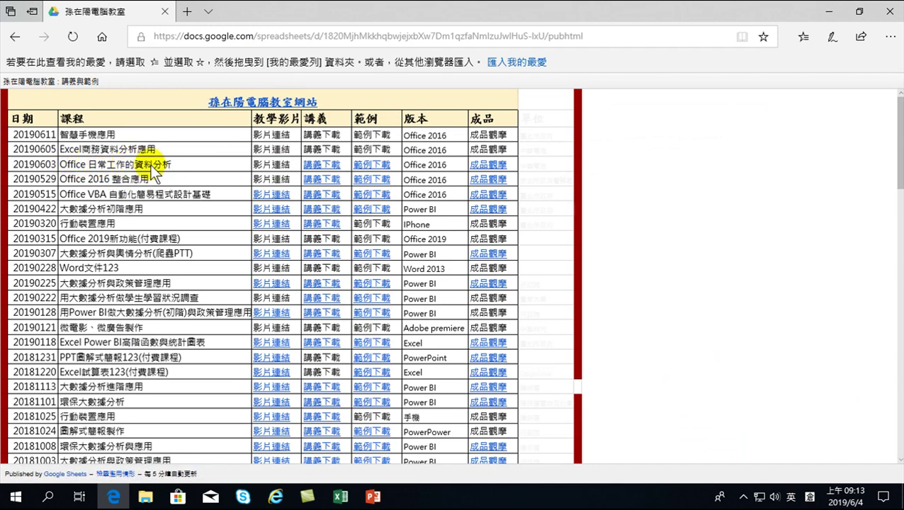
- Open the 成品觀摩 link in the 20190603 course row
left_click(489, 167)
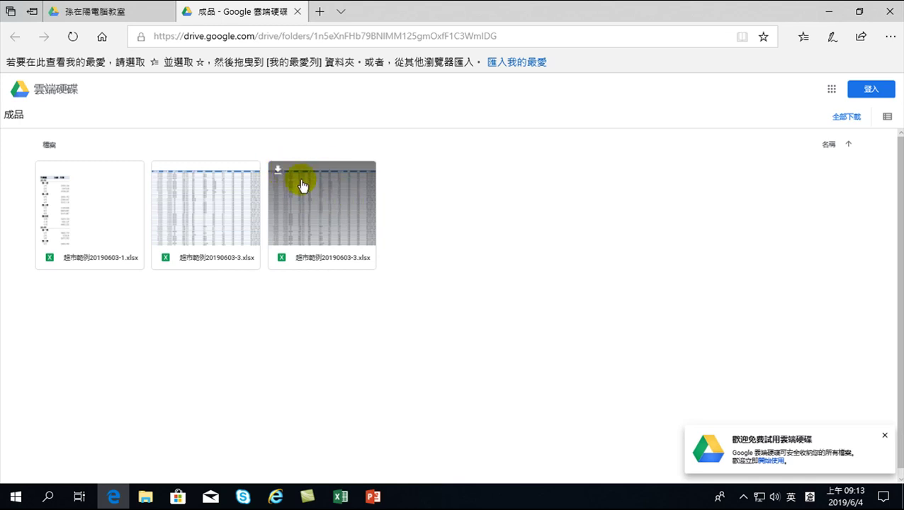
- Download and save 超市範例20190603-3.xlsx, then close both Edge tabs
left_click(278, 168)
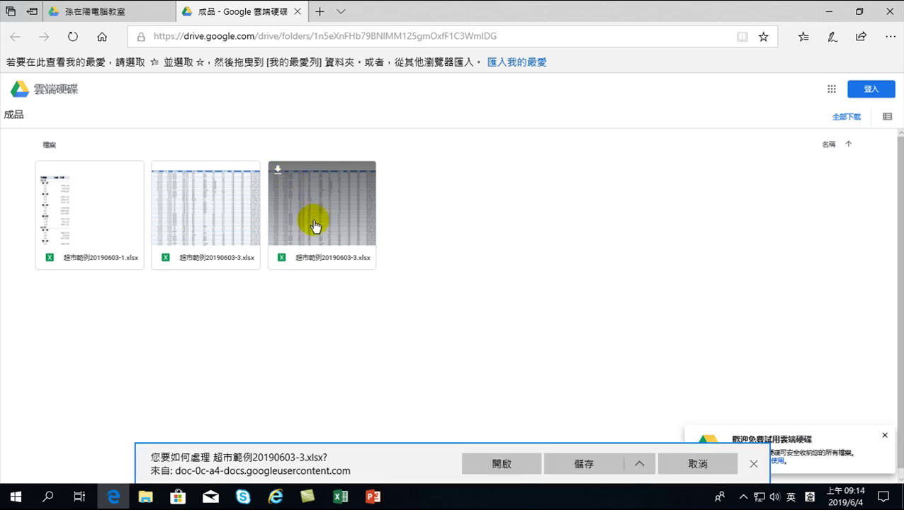
left_click(585, 464)
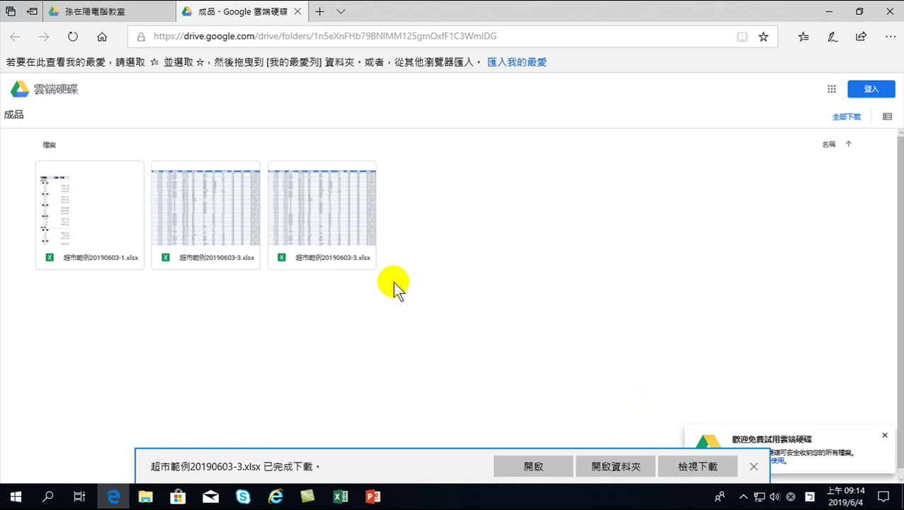
left_click(299, 12)
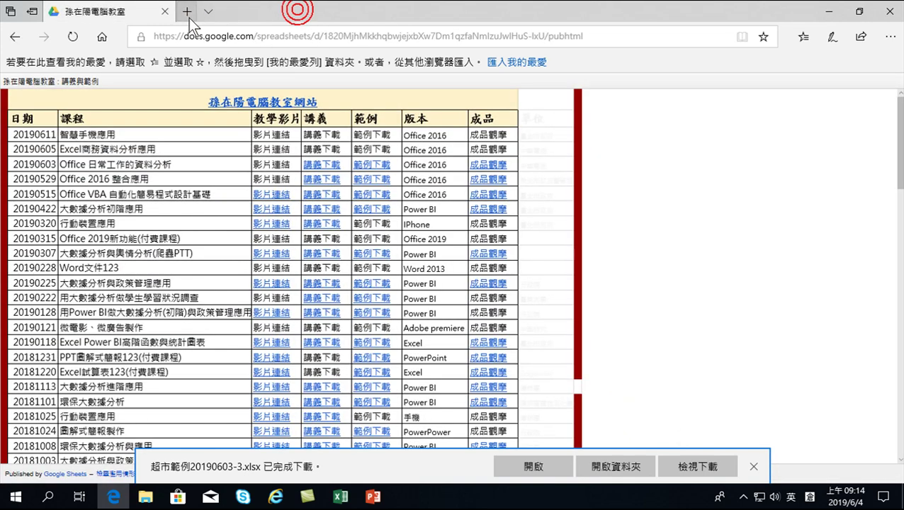
left_click(169, 12)
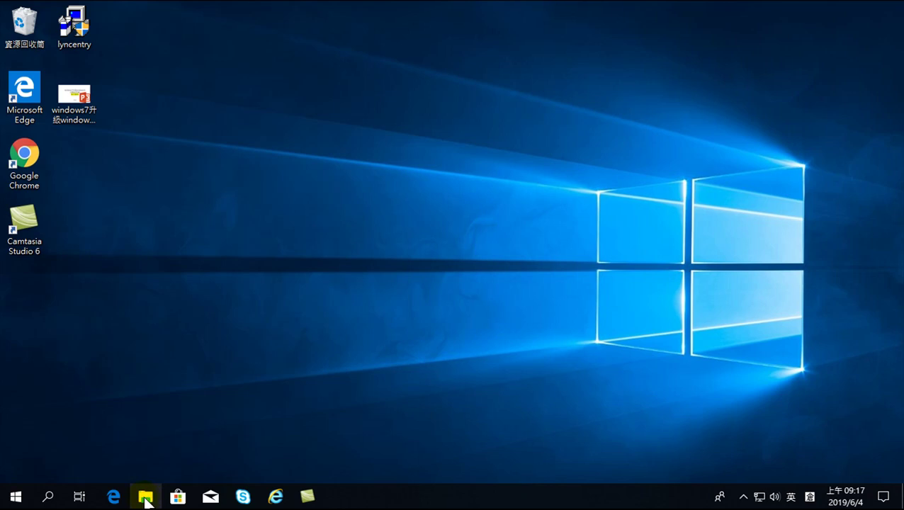
- Open 超市範例20190603-3 from the Downloads (下載) folder in Excel
left_click(145, 498)
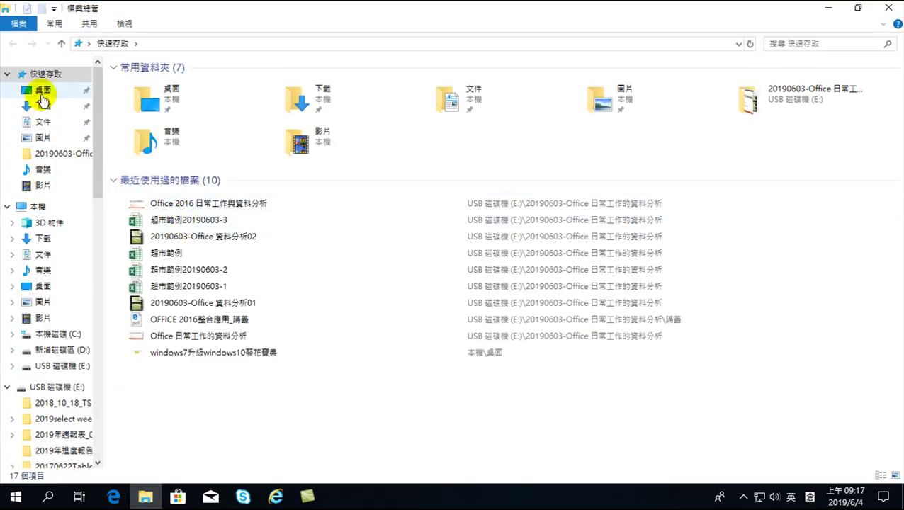
left_click(42, 106)
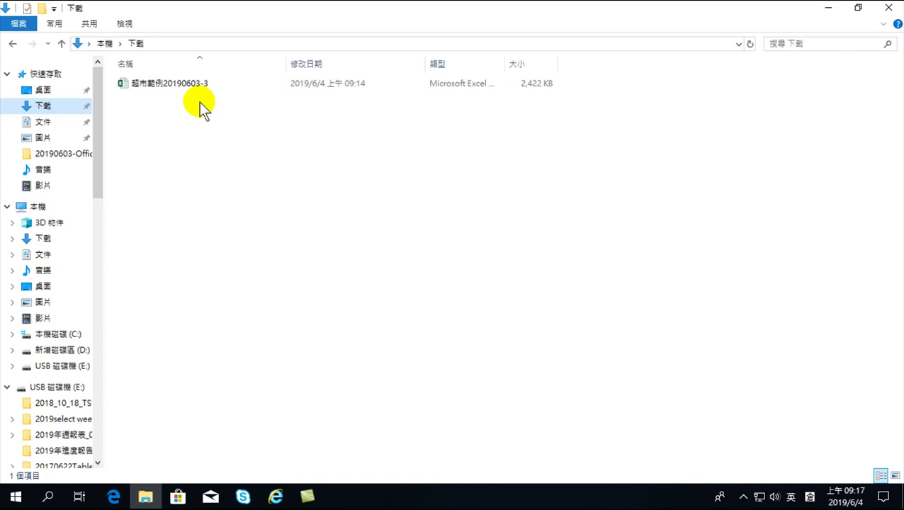
double_click(158, 84)
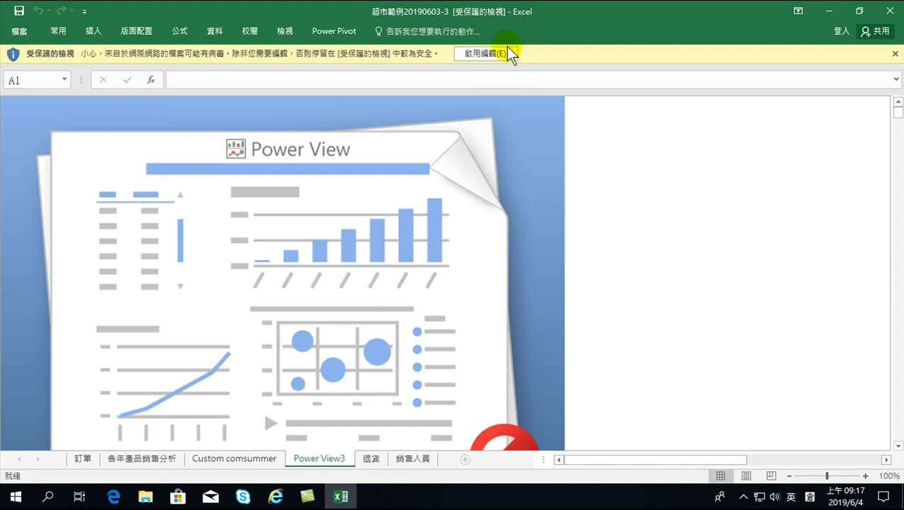
- Enable editing and show the Custom comsummer sheet's sales-versus-profit scatter chart
left_click(485, 54)
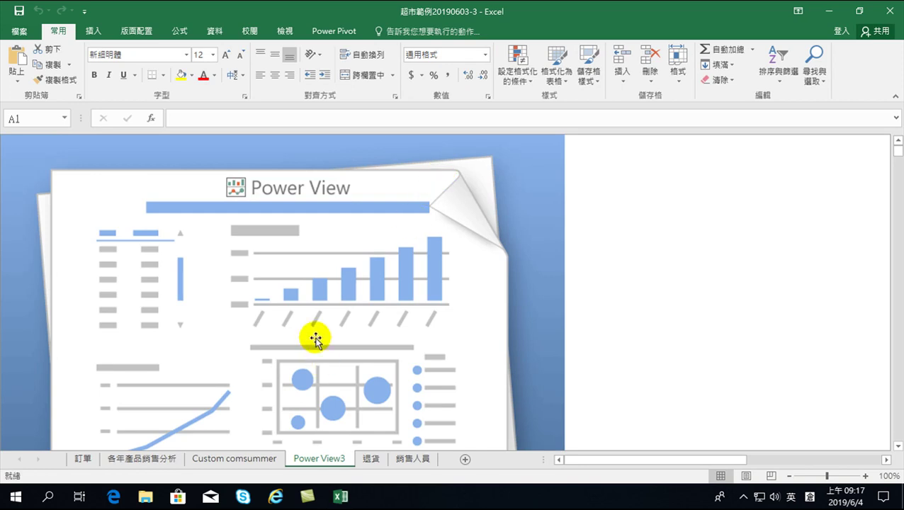
scroll(363, 291, "down", 4)
scroll(411, 326, "up", 3)
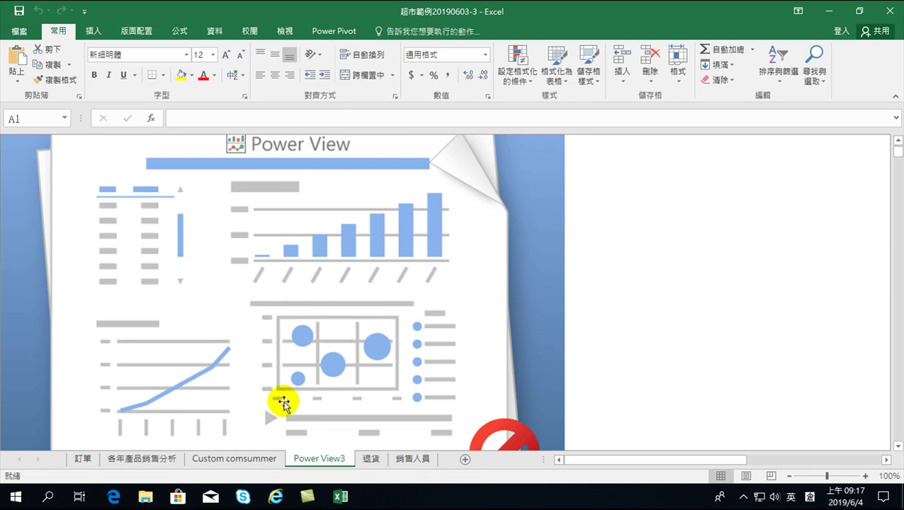
scroll(396, 379, "down", 1)
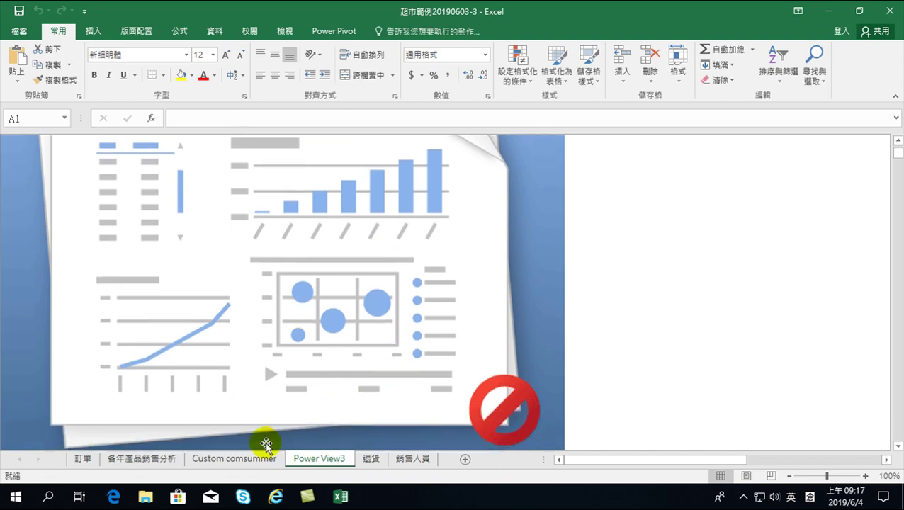
left_click(227, 458)
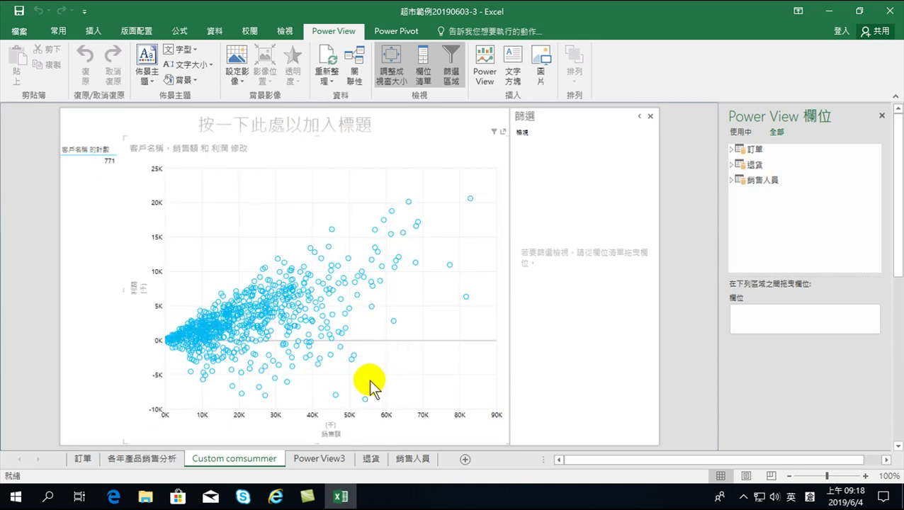
- View the Power View3 report, then the 各年產品銷售分析 sales-by-year charts
left_click(333, 459)
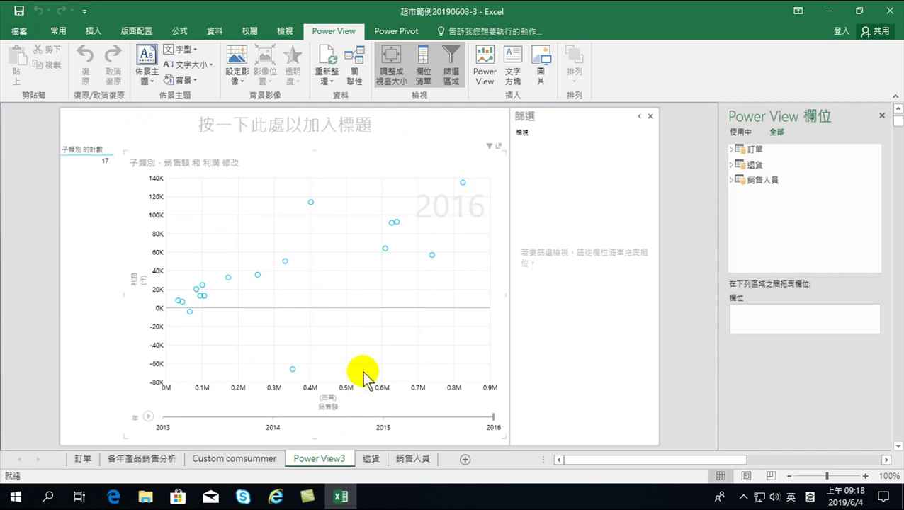
left_click(142, 461)
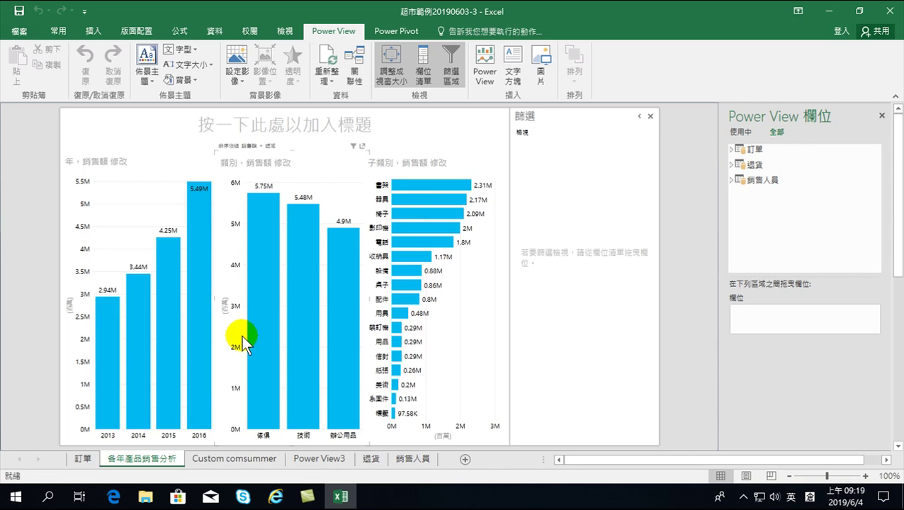
- On the 訂單 sheet, jump from A2 to the table's end and select row 10001
left_click(82, 458)
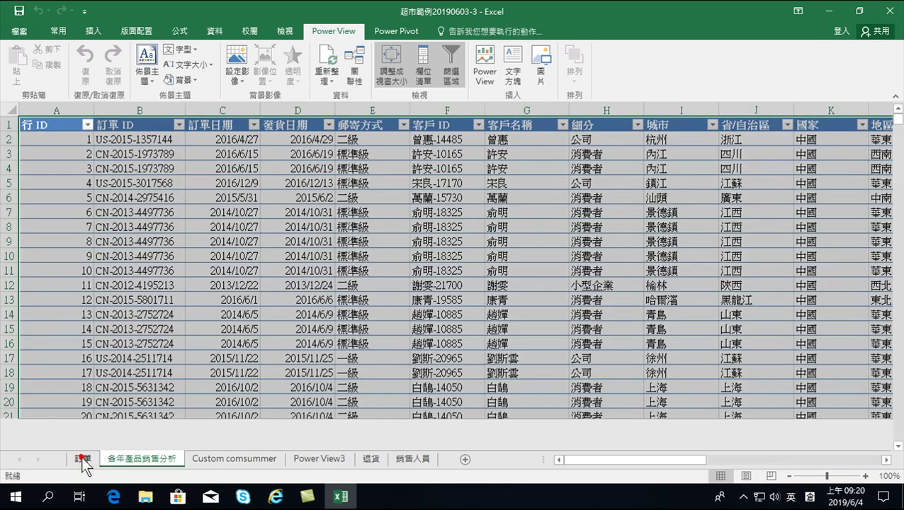
left_click(184, 211)
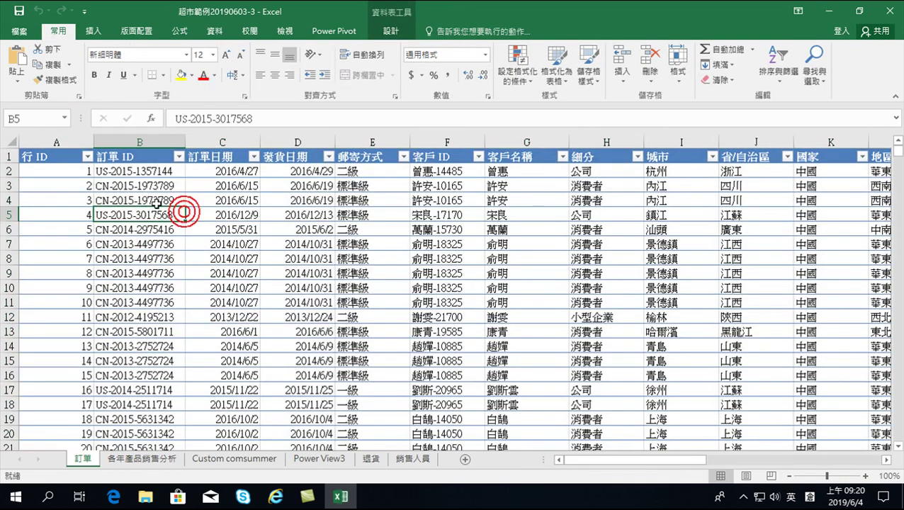
left_click(68, 173)
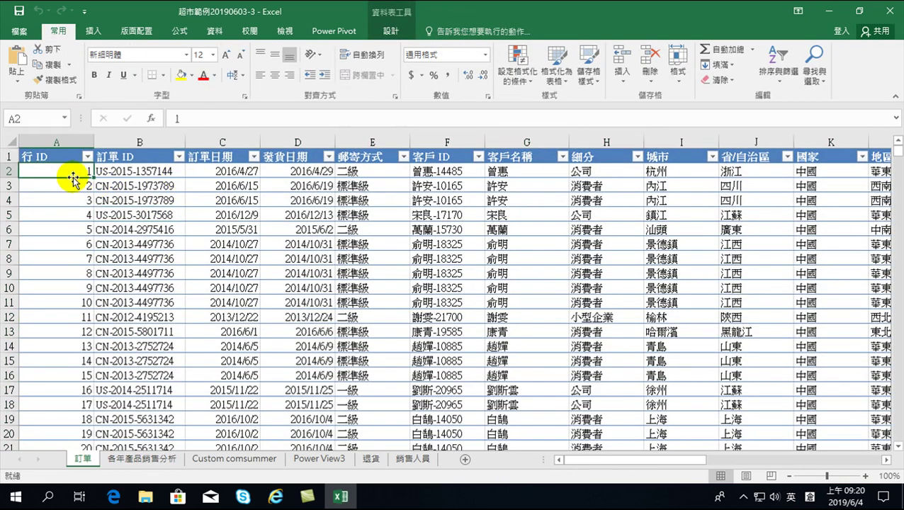
key("ctrl+Down")
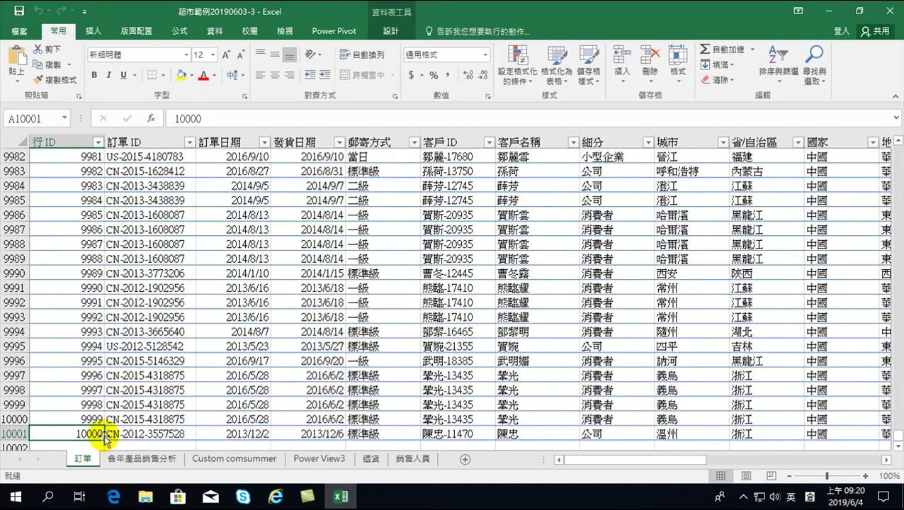
left_click(9, 433)
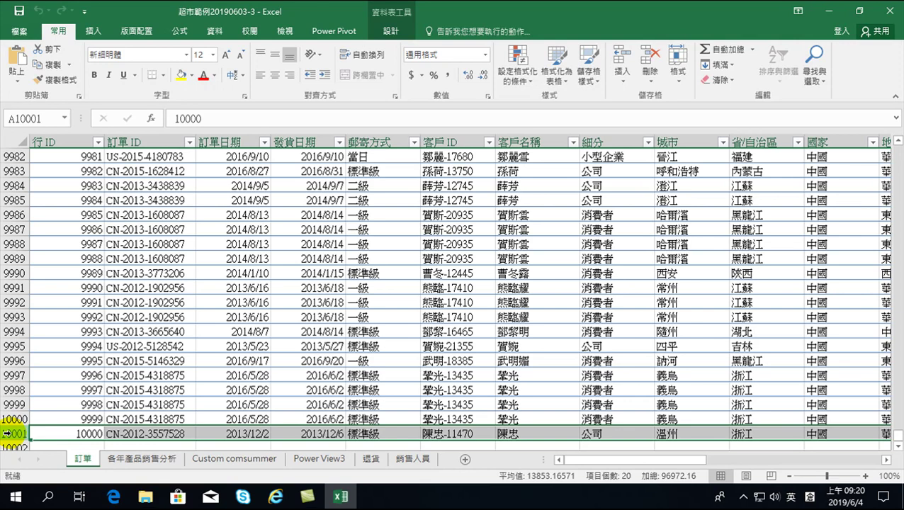
scroll(179, 371, "down", 3)
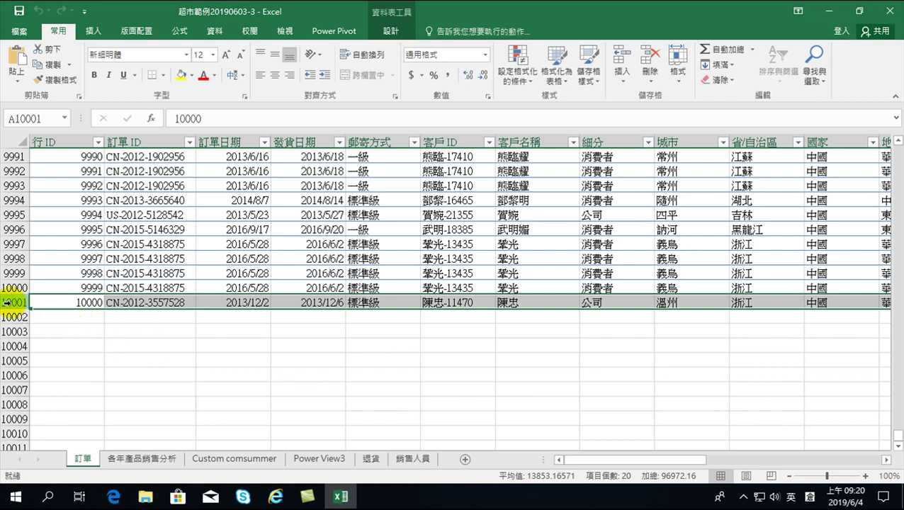
left_click(13, 302)
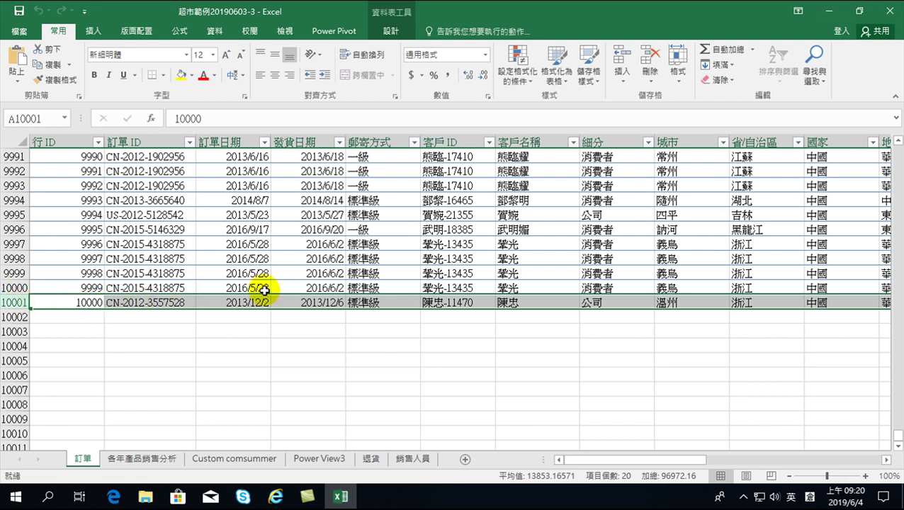
- Copy row 10001 and review its fields through 利潤, then return to column A
right_click(137, 303)
left_click(169, 128)
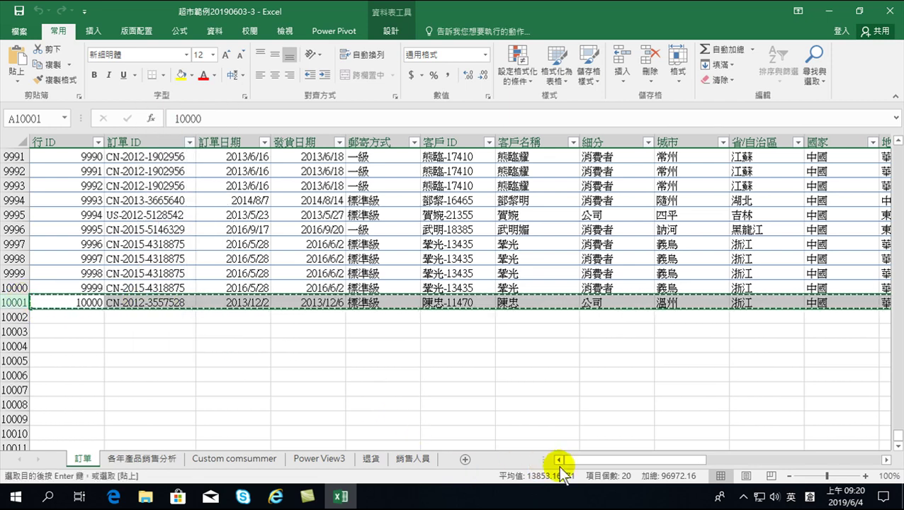
left_click_drag(582, 461, 889, 466)
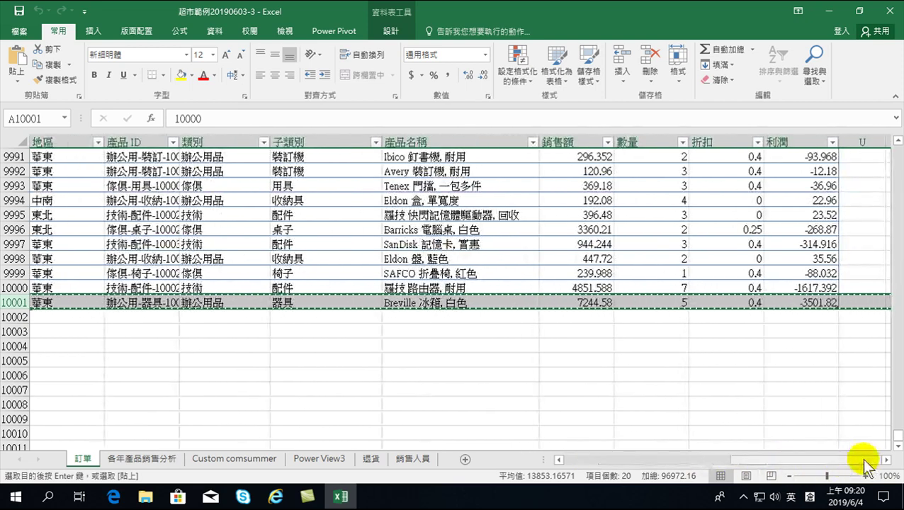
left_click(887, 460)
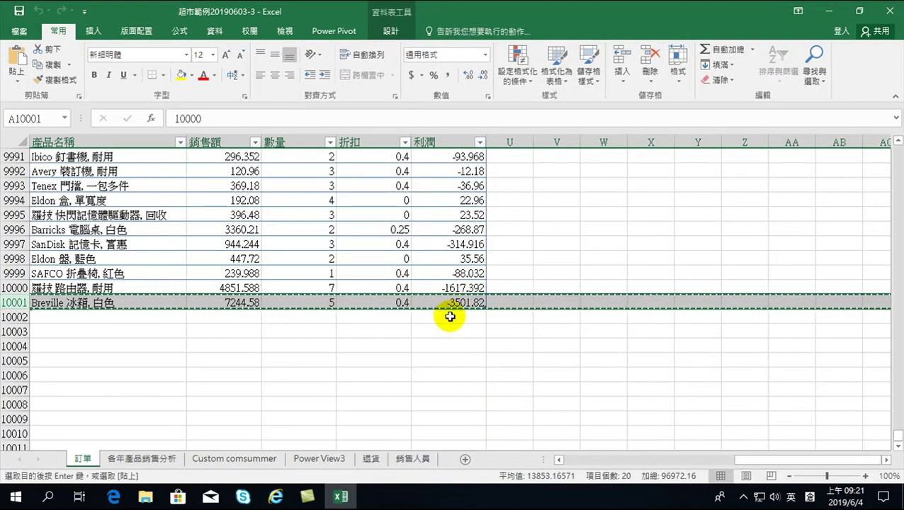
scroll(449, 316, "left", 5)
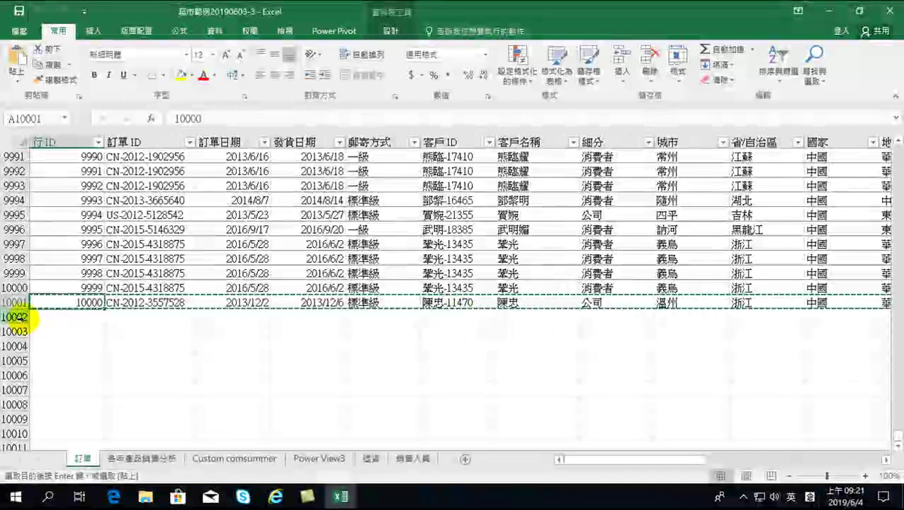
- Paste the copied order into rows 10002–10010, check the pasted 行 IDs, and open Power Pivot
left_click_drag(15, 317, 8, 434)
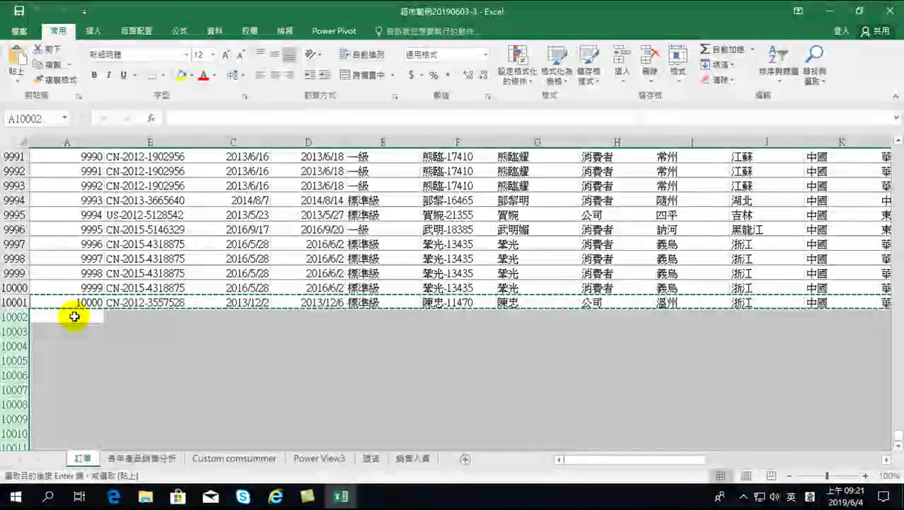
left_click(18, 60)
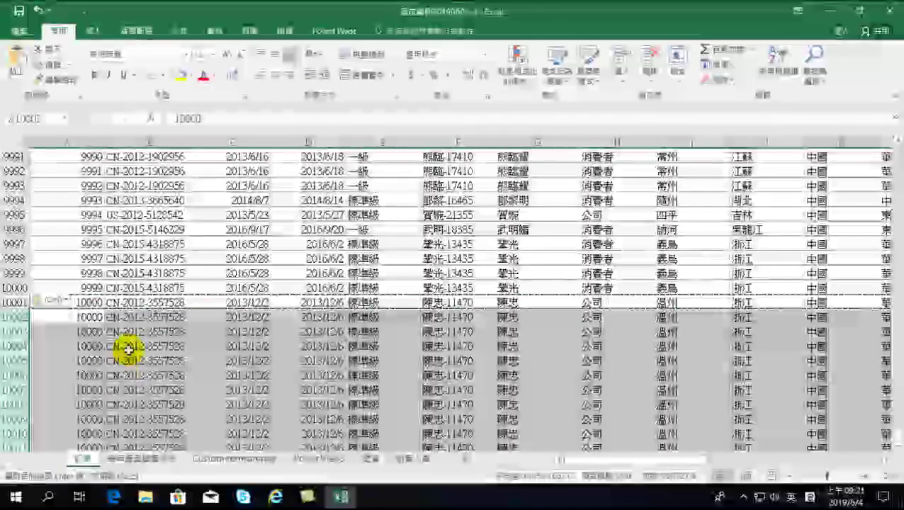
left_click(125, 346)
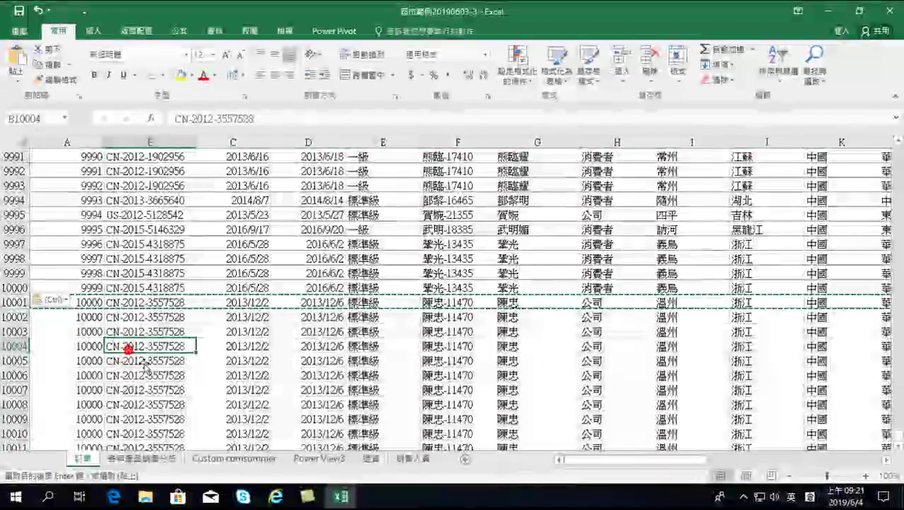
left_click(160, 275)
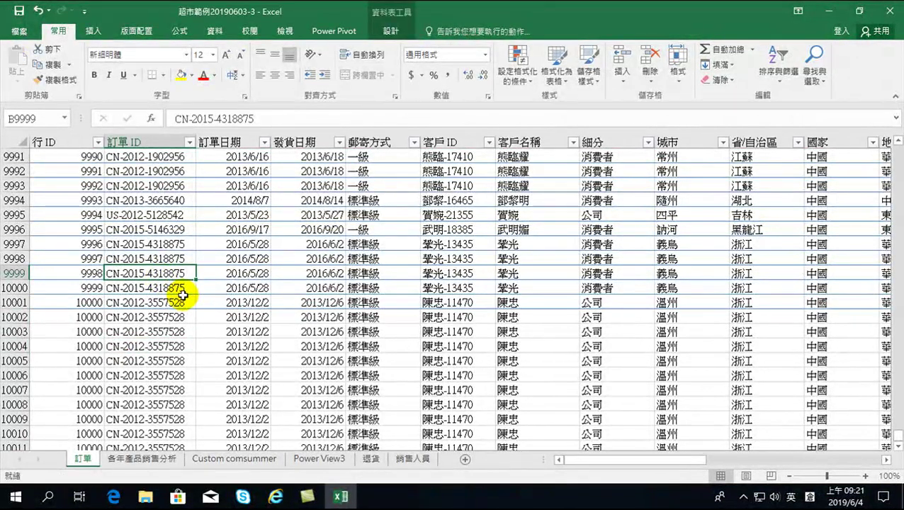
left_click(76, 303)
left_click_drag(76, 303, 316, 303)
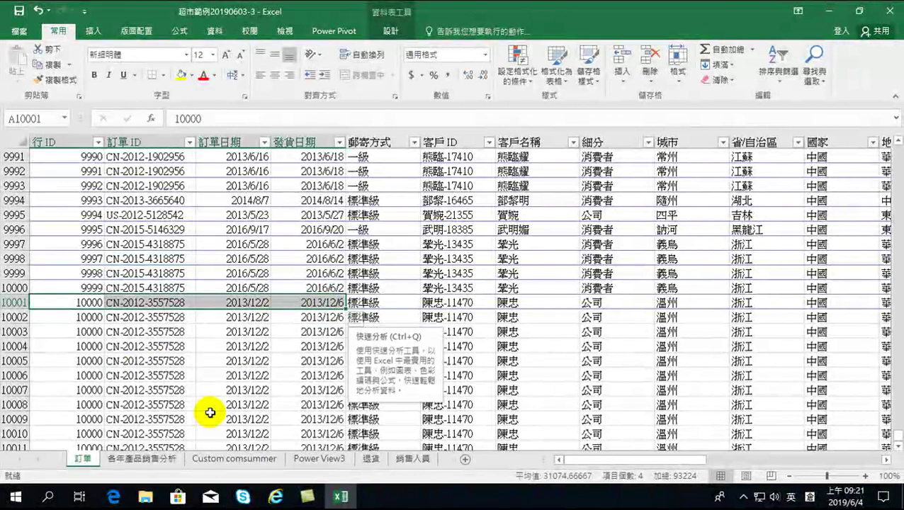
left_click(233, 245)
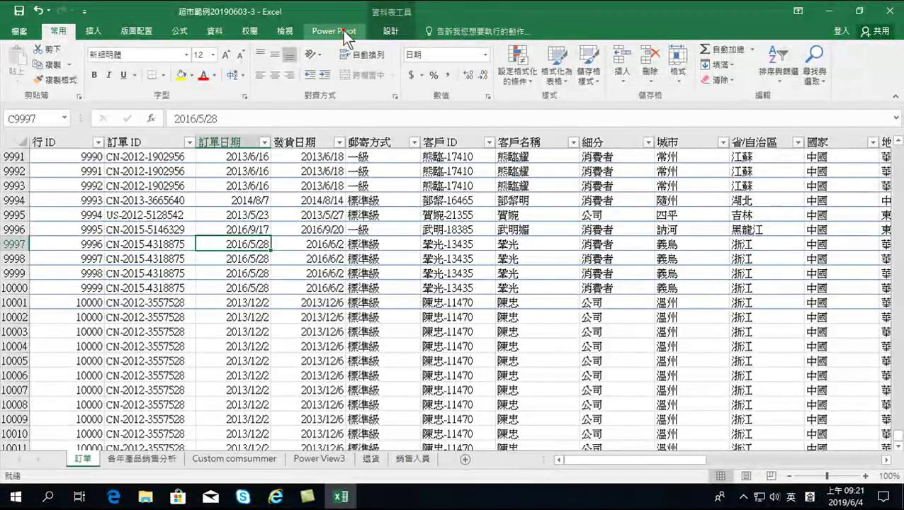
left_click(339, 30)
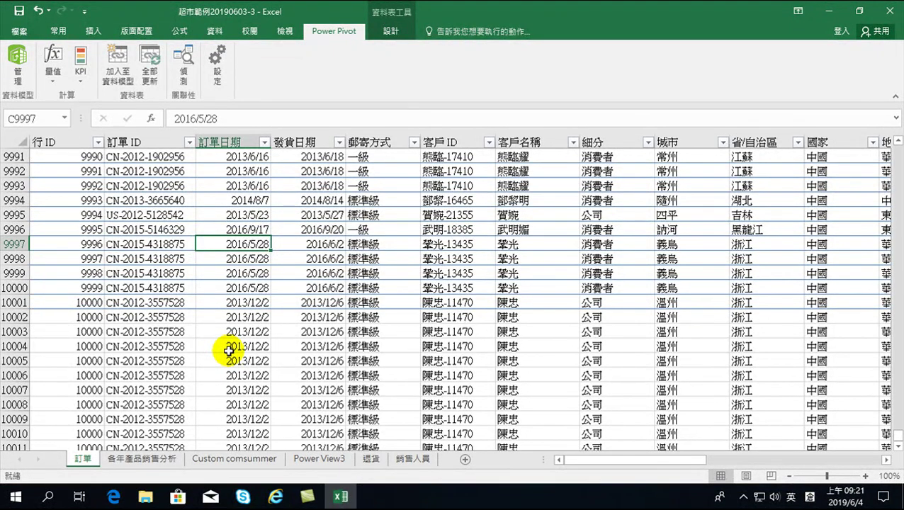
- Enter 10001 as the 行 ID of the first extra row in A10002
left_click(90, 303)
left_click(92, 317)
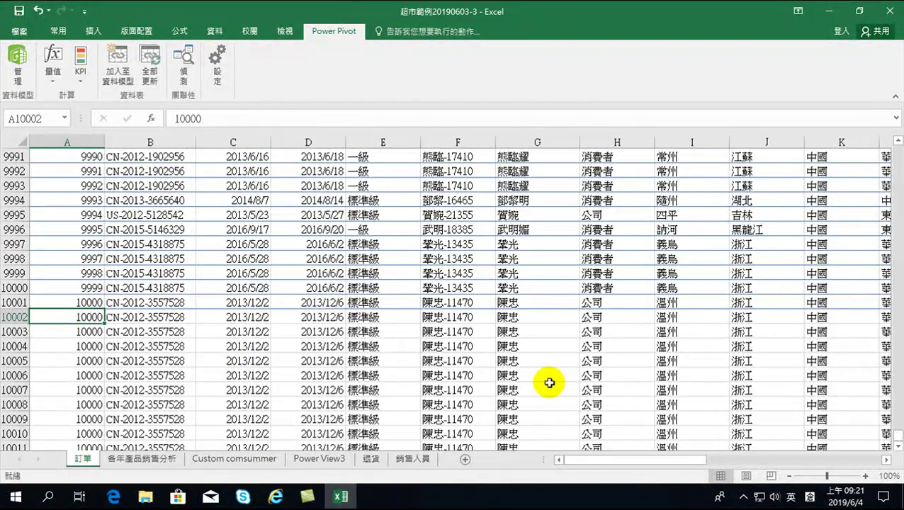
type("10001")
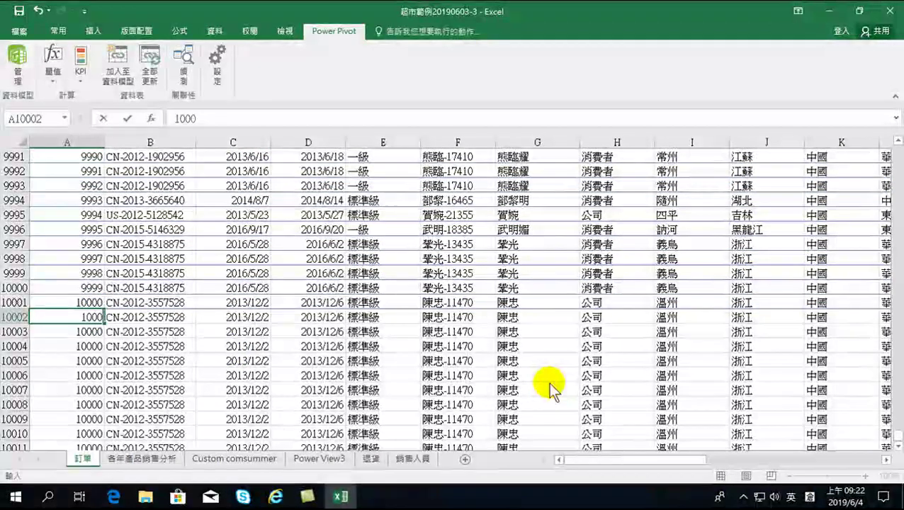
key("Return")
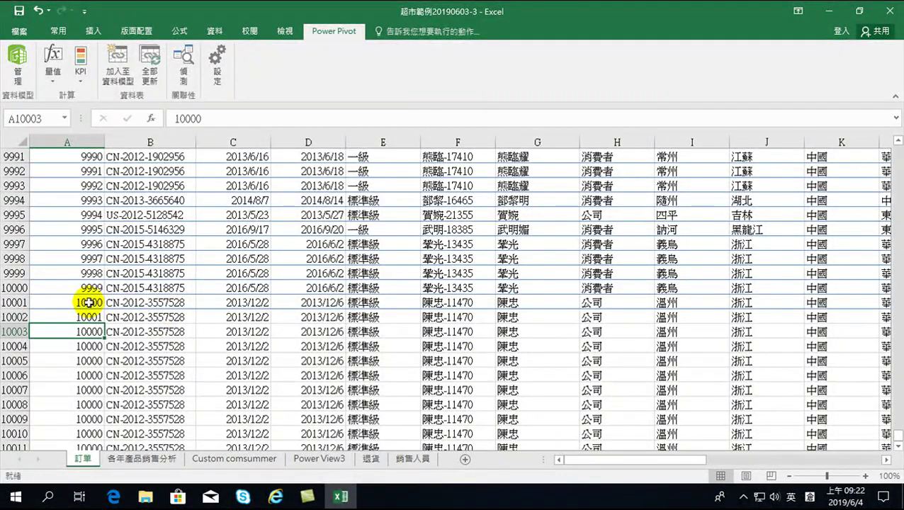
- Fill the ten extra rows' 行 IDs down as a series from 10001 to 10010
left_click(92, 303)
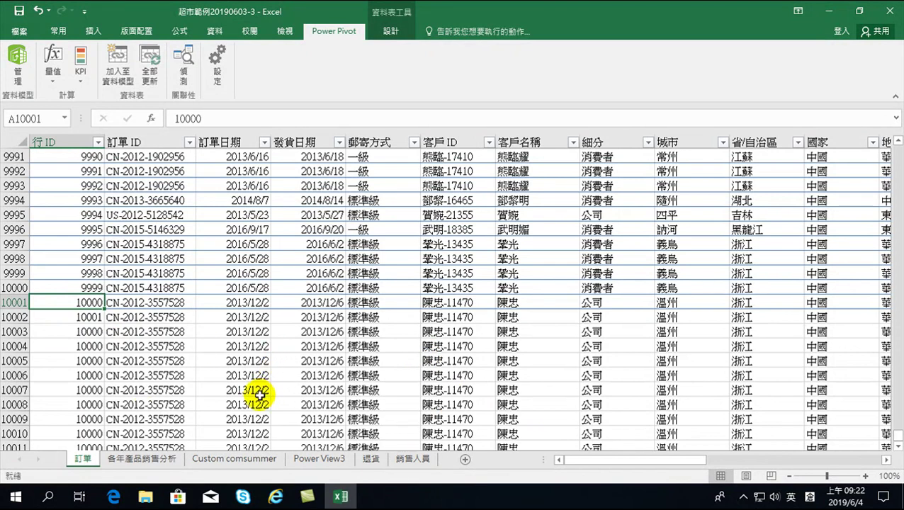
left_click(94, 316)
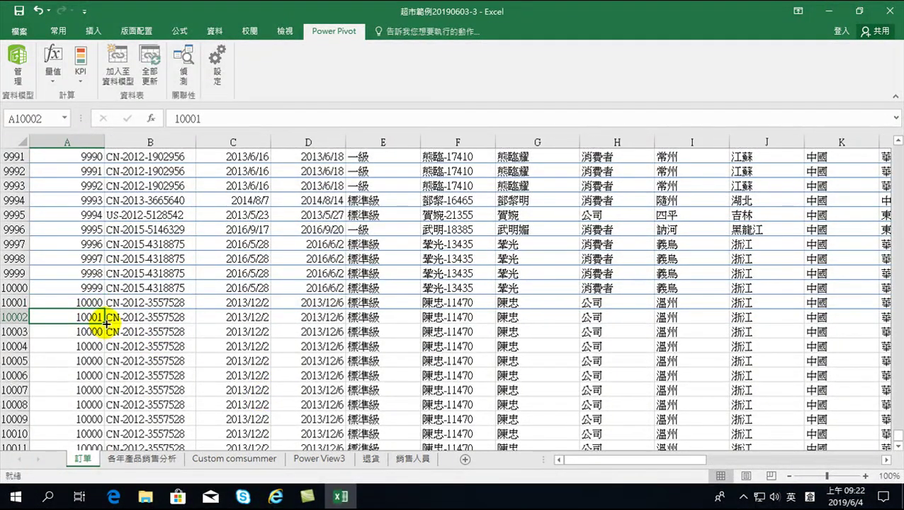
double_click(104, 323)
scroll(115, 425, "down", 3)
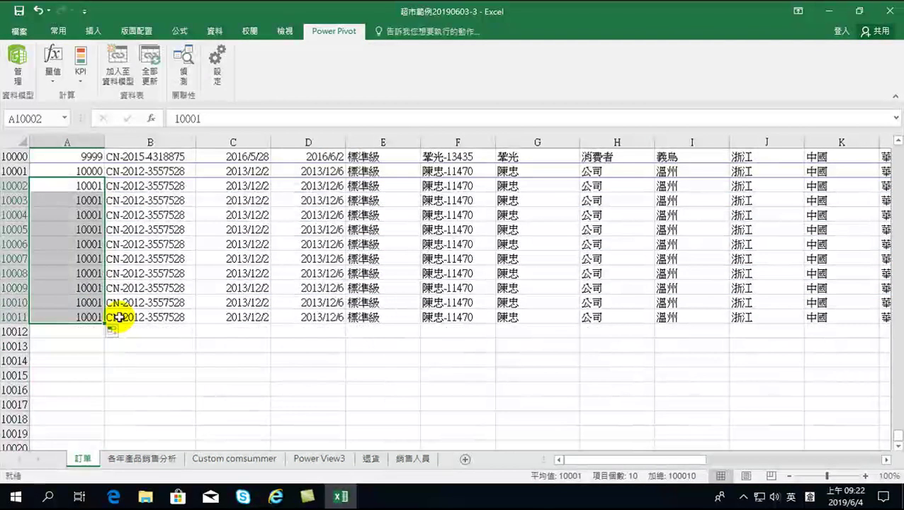
left_click(111, 330)
left_click(136, 363)
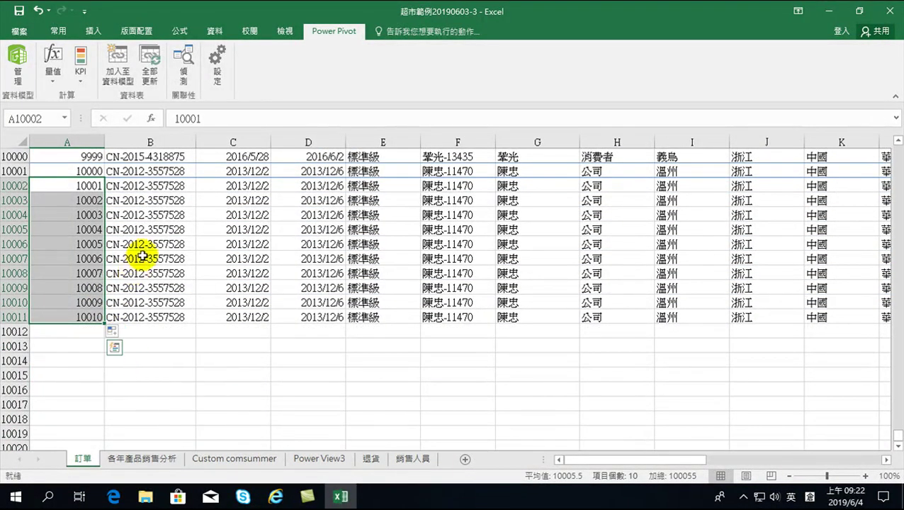
left_click(129, 259)
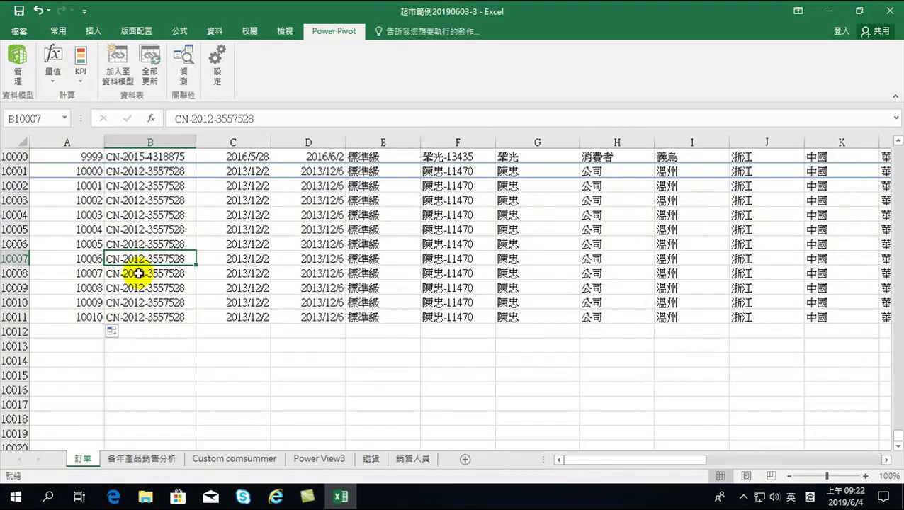
left_click(384, 246)
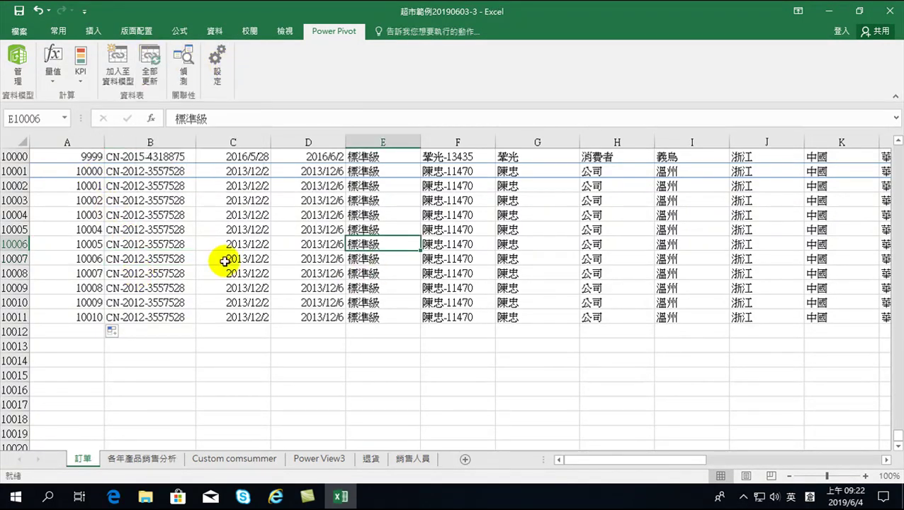
- Enter 2017/1/1 as the first extra row's order date and fill dates down to 2017/1/10
left_click(238, 186)
scroll(259, 202, "up", 2)
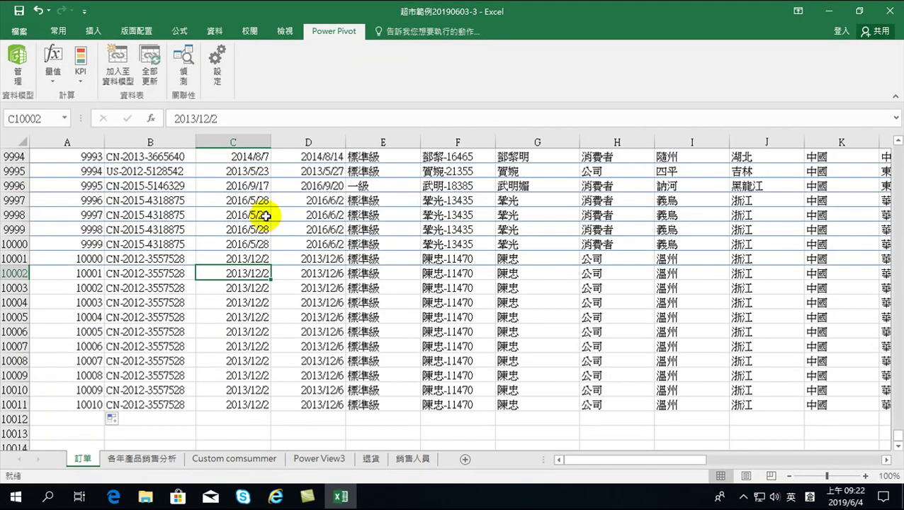
type("2017/1")
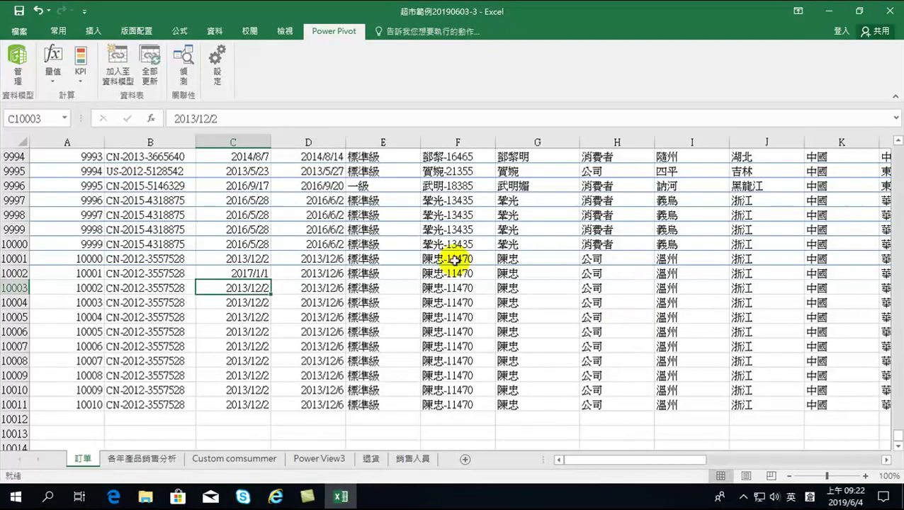
left_click(247, 273)
double_click(271, 278)
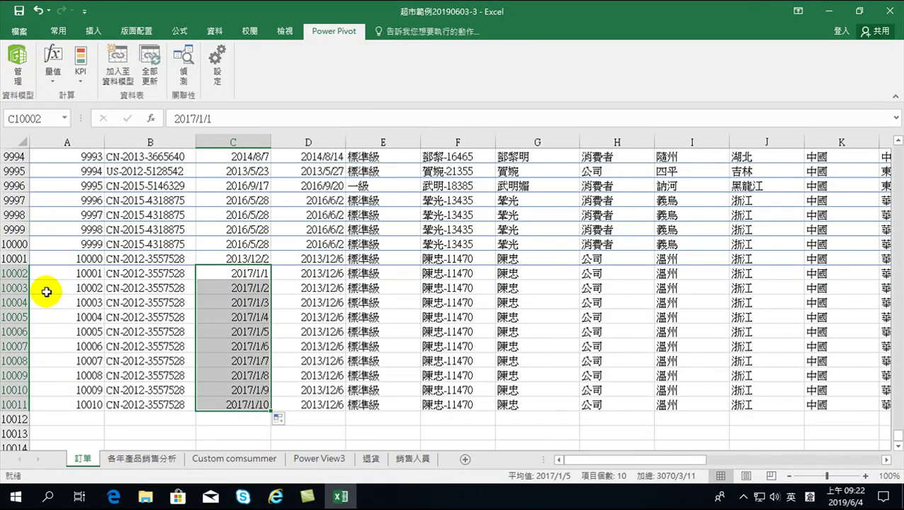
left_click(167, 318)
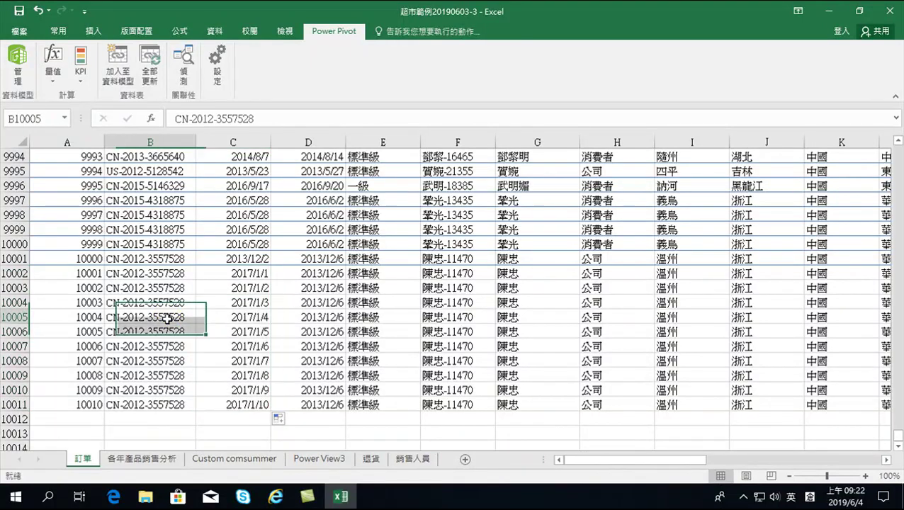
- Scroll right to review the extra rows' product through profit values, then return to column A
left_click_drag(599, 459, 857, 460)
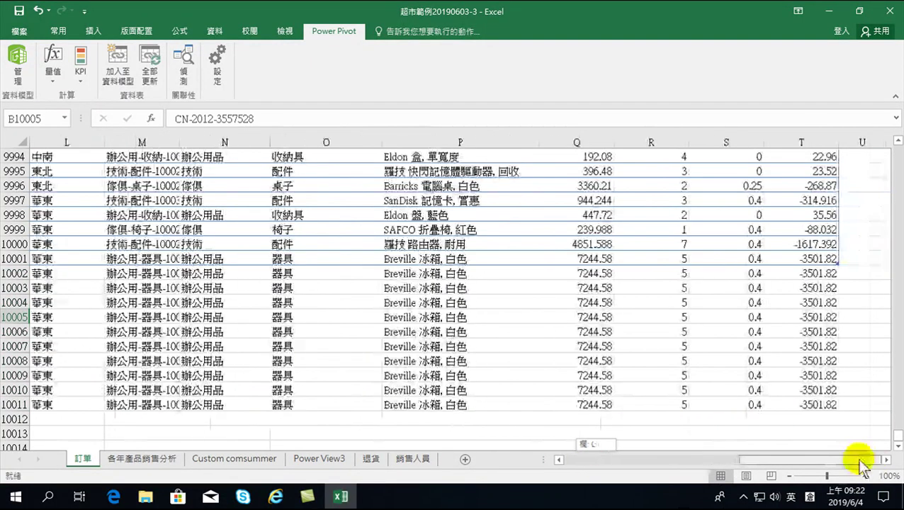
left_click(887, 459)
left_click(887, 459)
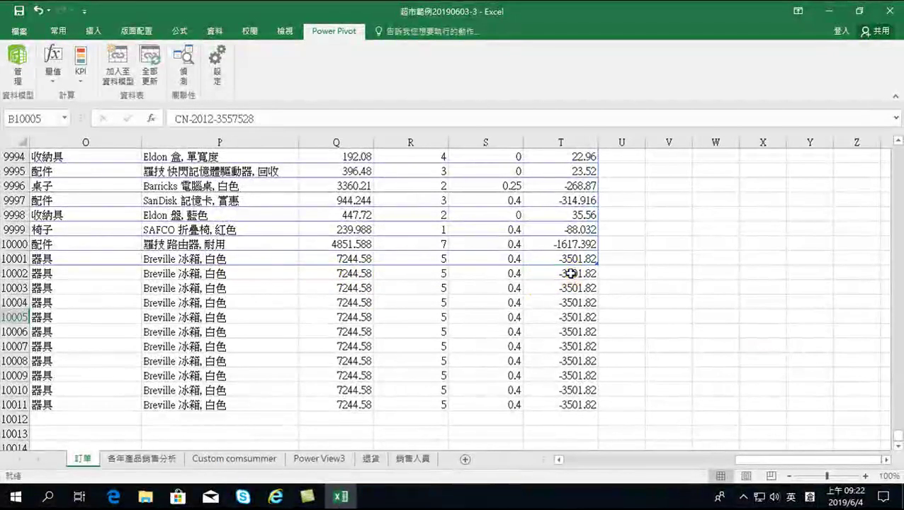
left_click_drag(570, 273, 168, 404)
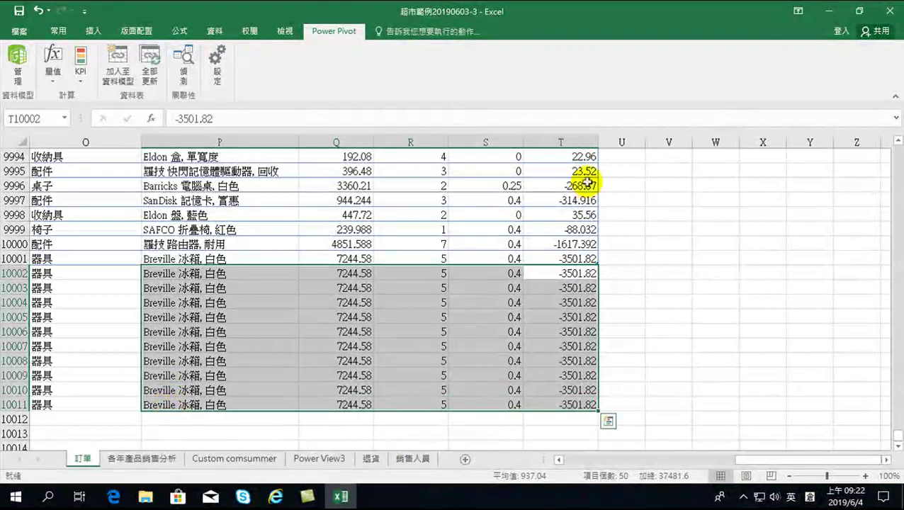
left_click(457, 287)
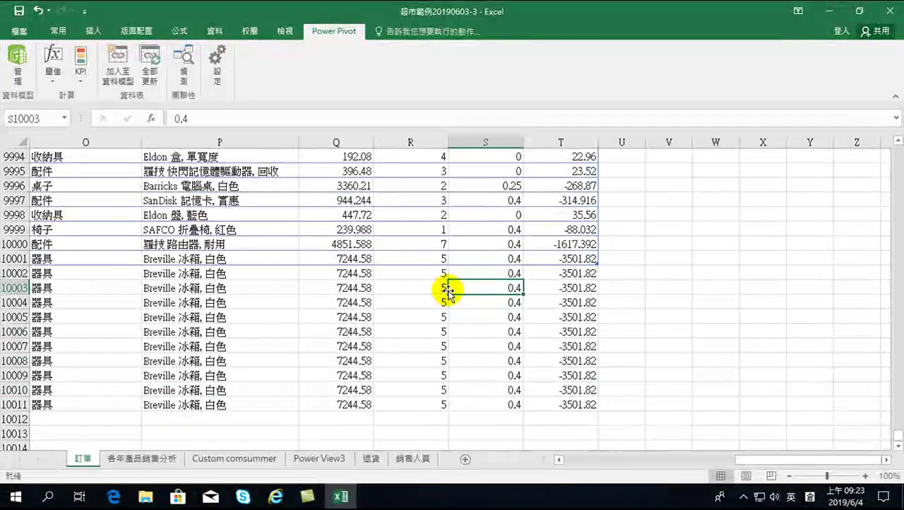
key("Home")
- Refresh all data, confirm Power Pivot's 訂單 table ends at record 10000, and close Power Pivot
left_click(153, 58)
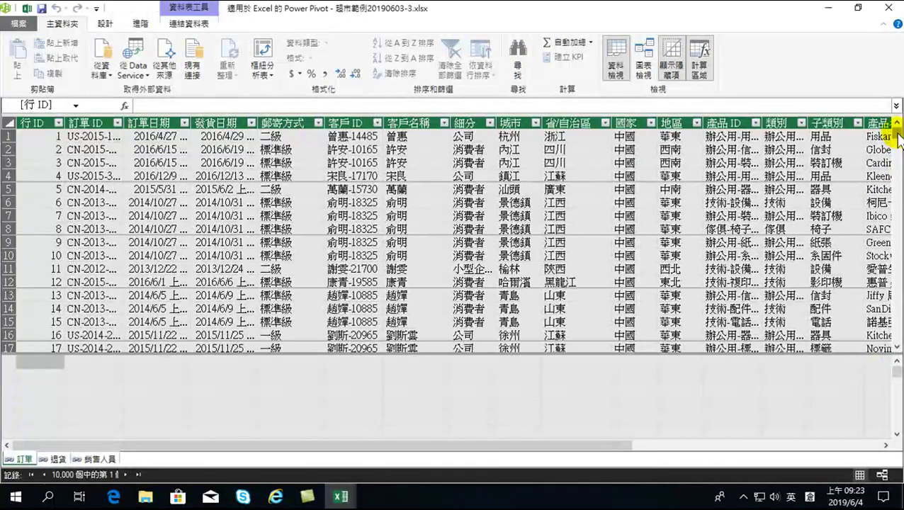
left_click_drag(898, 138, 897, 352)
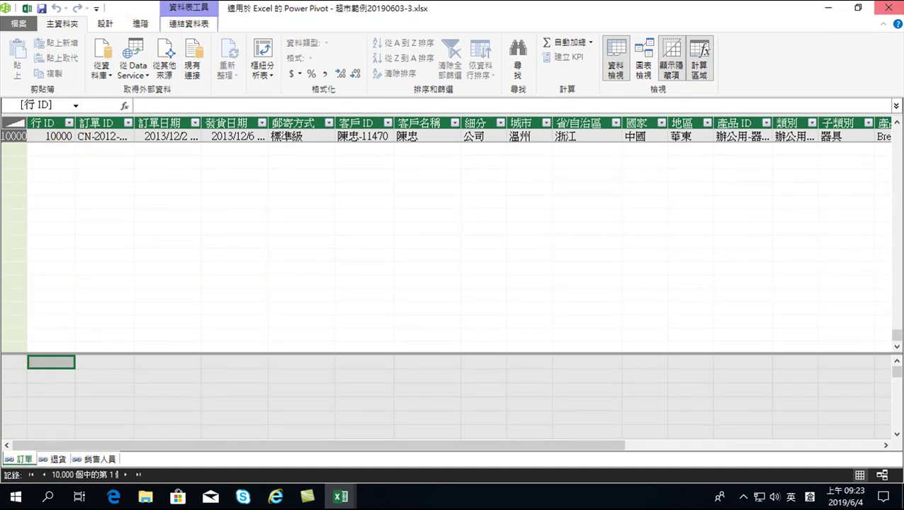
left_click(889, 8)
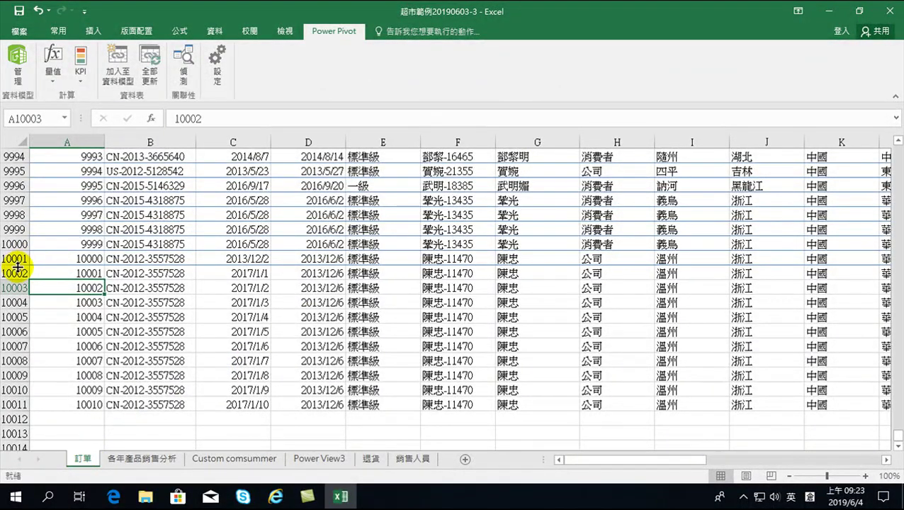
- Delete the ten extra worksheet rows 10002–10012 below the table
left_click_drag(11, 273, 16, 419)
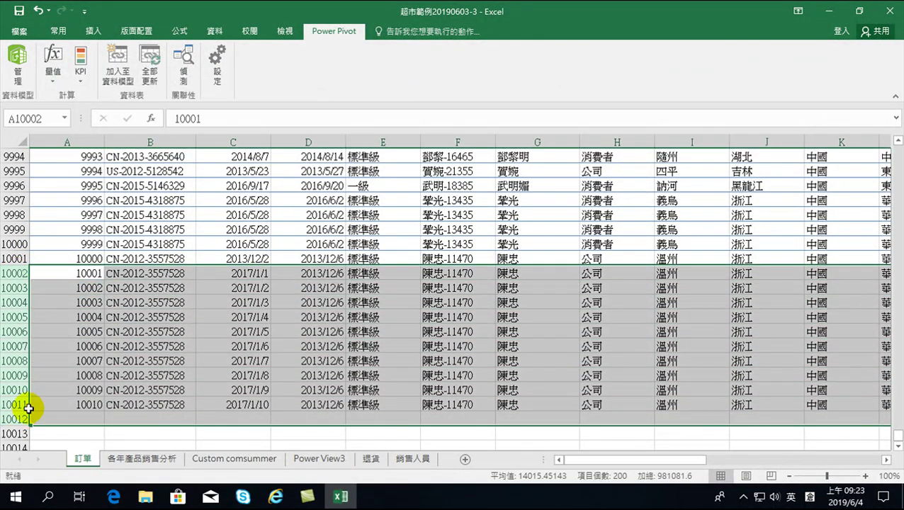
right_click(95, 347)
left_click(131, 257)
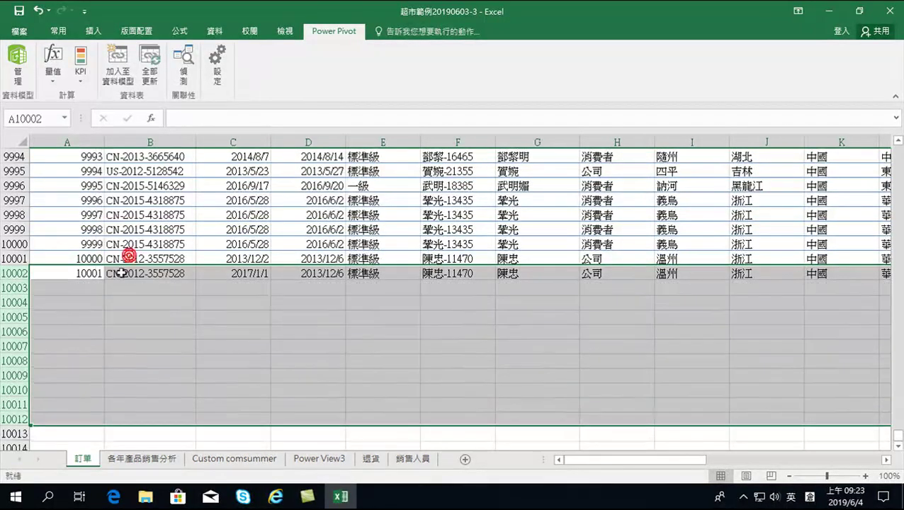
- Review the table's remaining last rows, 9991 through 10000, and select rows 9992–10000
left_click(80, 257)
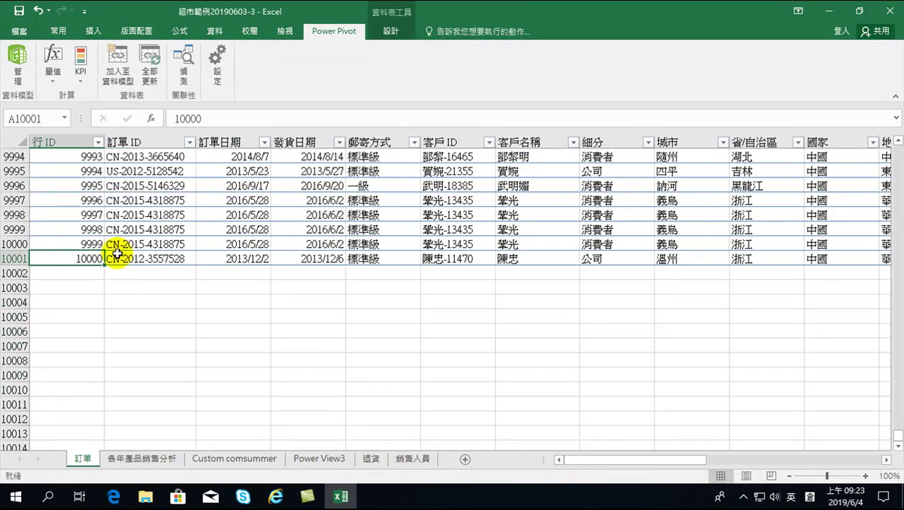
mouse_move(62, 258)
left_mouse_down()
mouse_move(857, 263)
mouse_move(797, 171)
mouse_move(791, 217)
left_mouse_up()
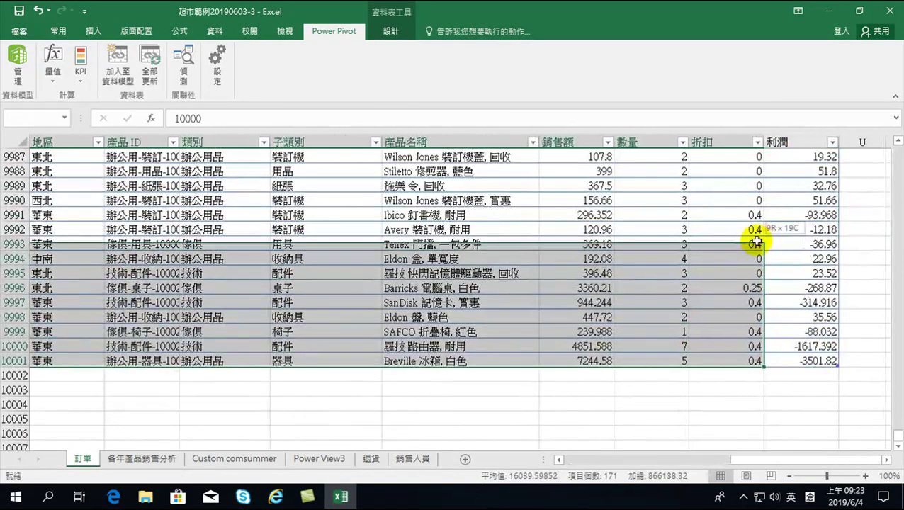
left_click(748, 244)
right_click(748, 244)
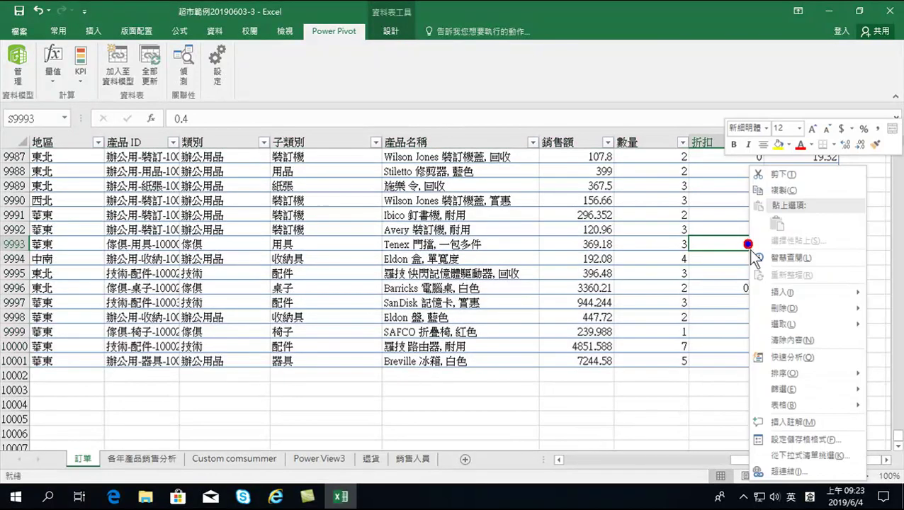
left_click(238, 282)
left_click(63, 243)
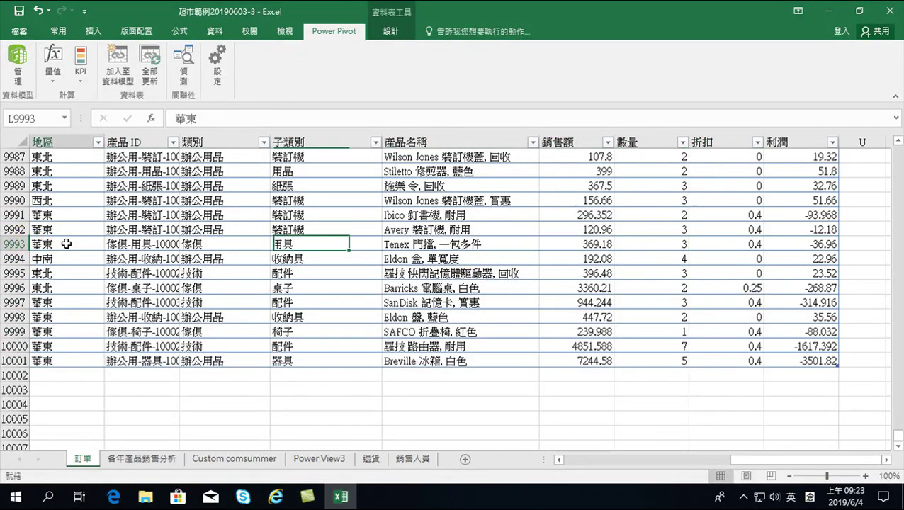
key("Home")
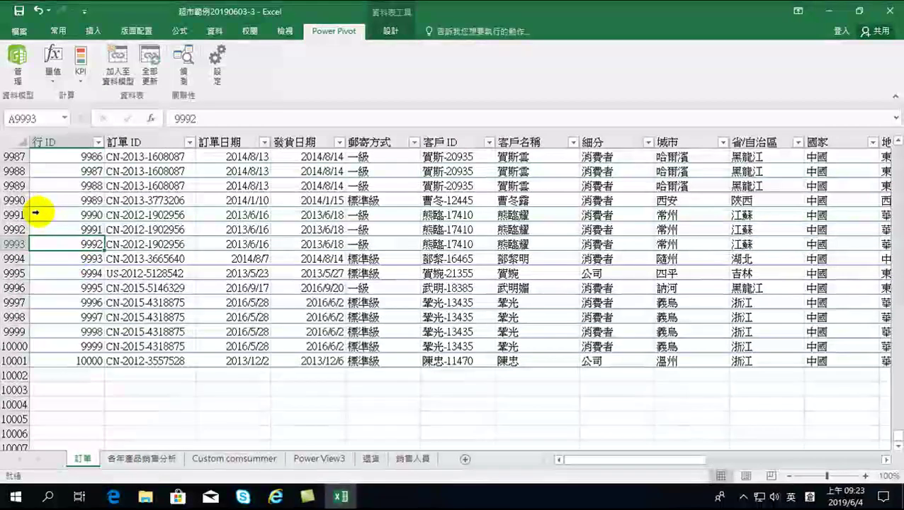
left_click(39, 212)
mouse_move(71, 230)
left_mouse_down()
mouse_move(83, 346)
mouse_move(813, 356)
left_mouse_up()
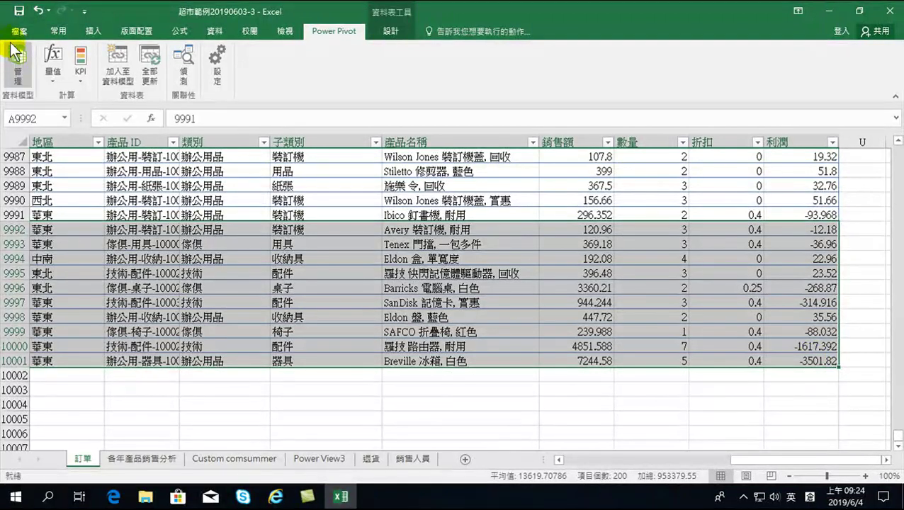
- Copy the last ten order rows and paste them into the first empty row below the table
left_click(55, 28)
left_click(46, 64)
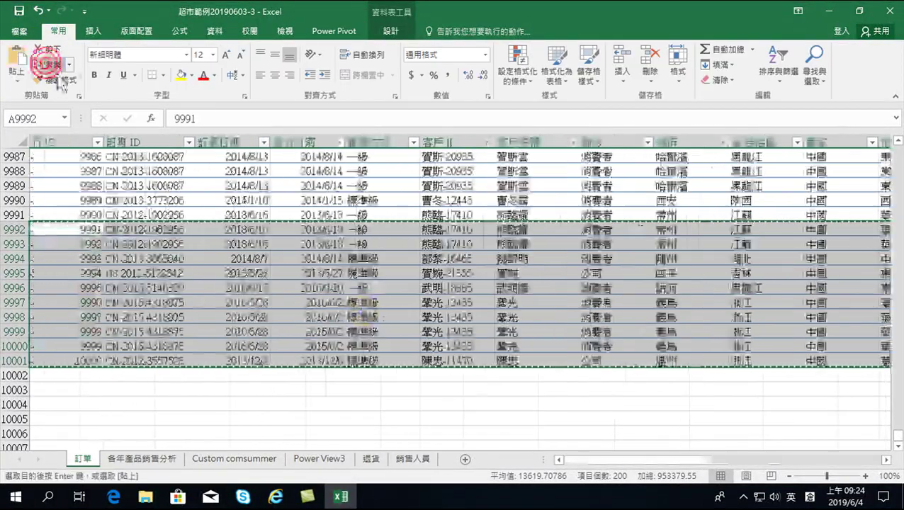
left_click(57, 375)
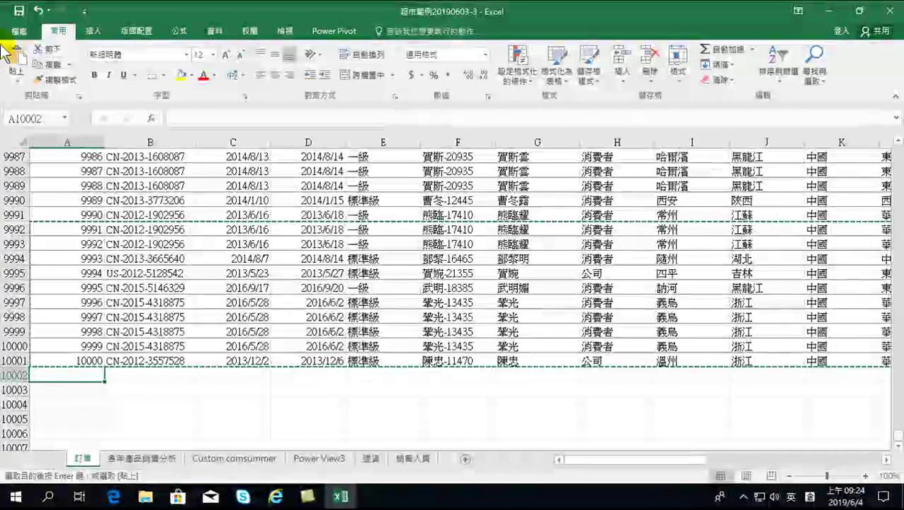
left_click(16, 60)
left_click(205, 345)
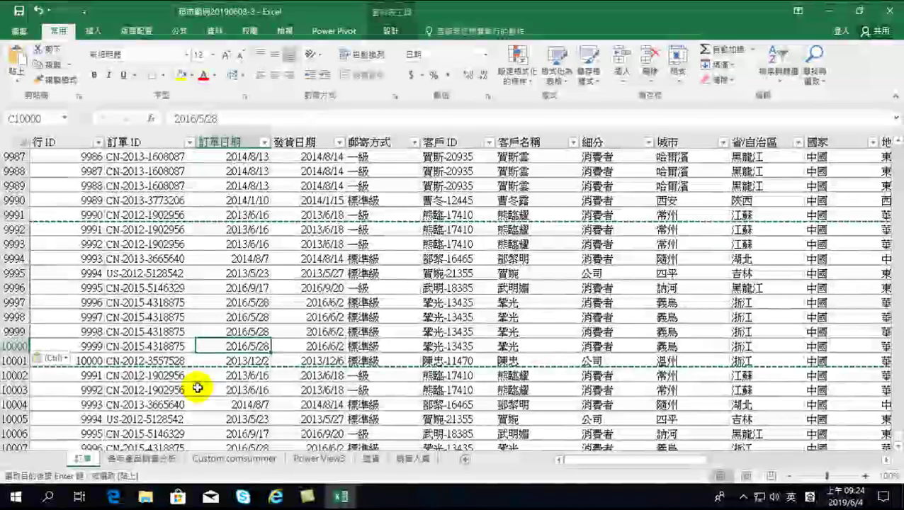
- Select the two 行 IDs that continue the pasted rows' numbering up to 10010
left_click(174, 303)
left_click(108, 377)
left_click(80, 376)
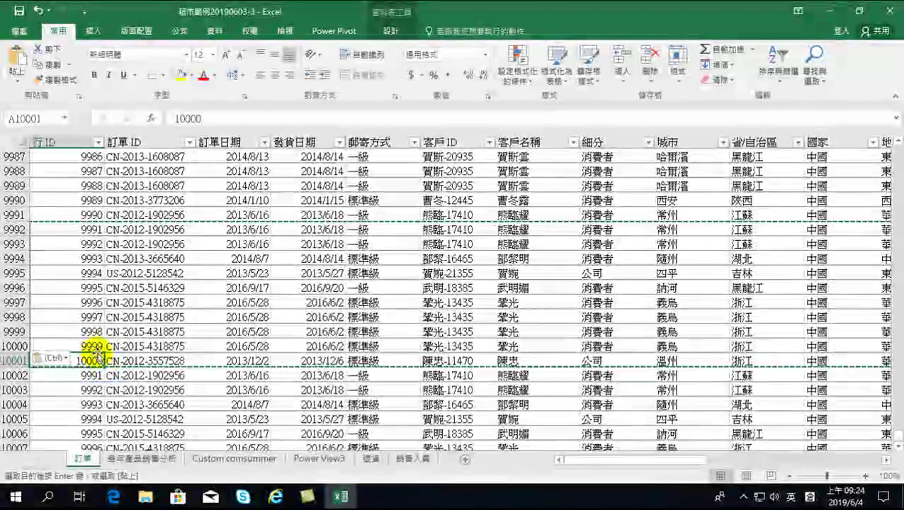
left_click_drag(89, 346, 87, 420)
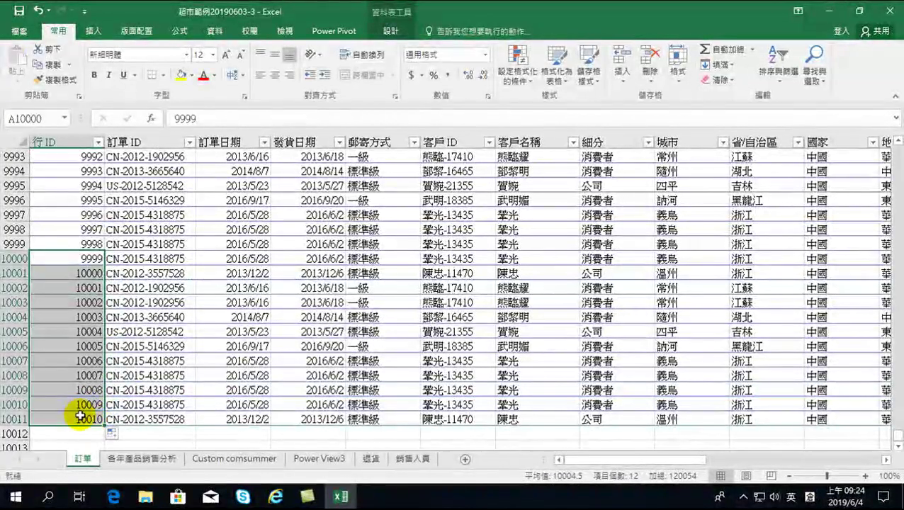
- Enter 2017/1/1 as row 10001's order date and fill daily dates down to 2017/1/11
left_click(80, 416)
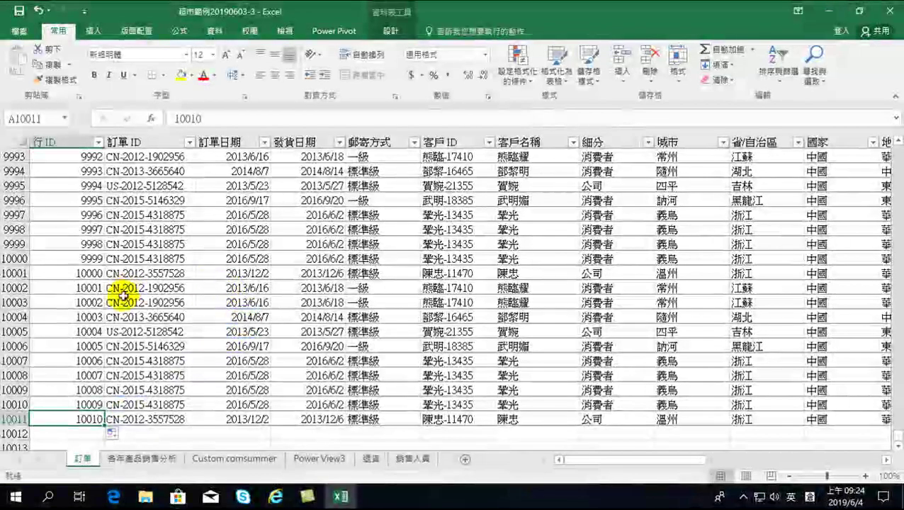
left_click(240, 287)
left_click(243, 273)
type("2017/1/1")
key("Return")
left_click(259, 274)
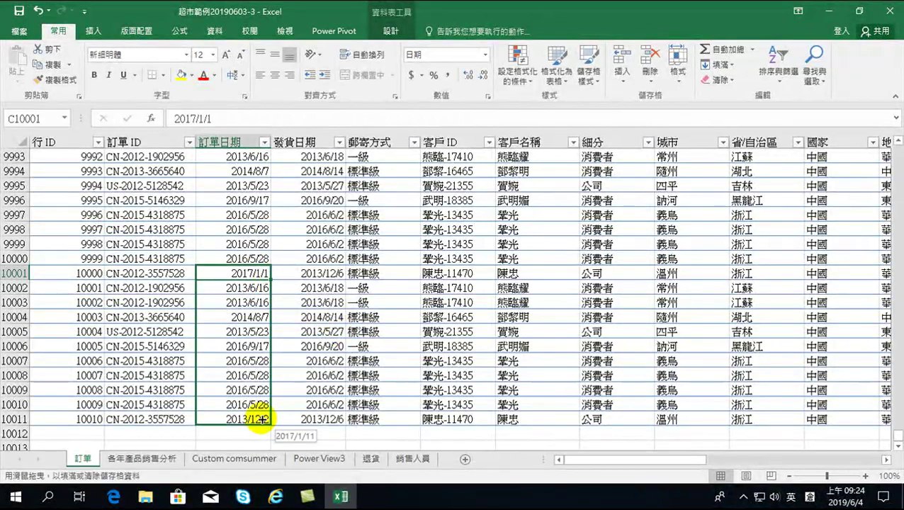
left_click_drag(269, 281, 263, 421)
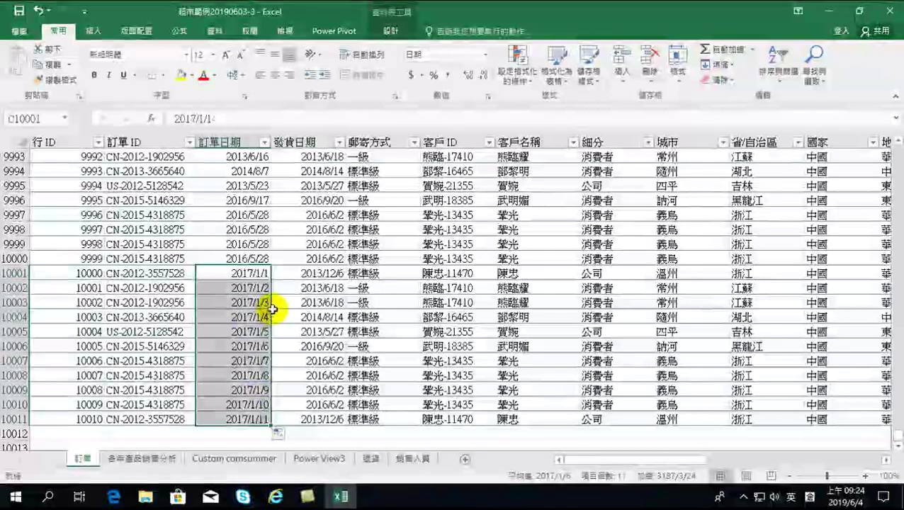
left_click(274, 318)
- Switch to the Power Pivot tab to update the data model from the worksheet tables
left_click(379, 316)
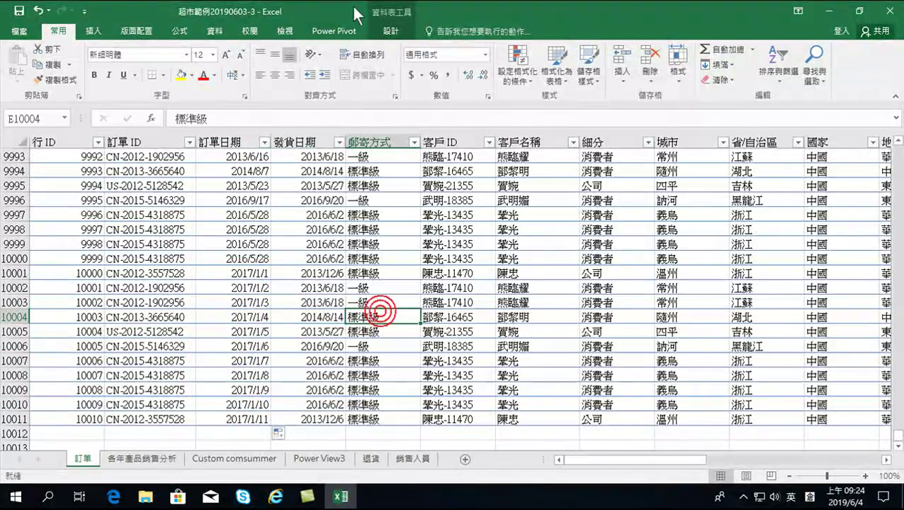
left_click(334, 31)
left_click(145, 63)
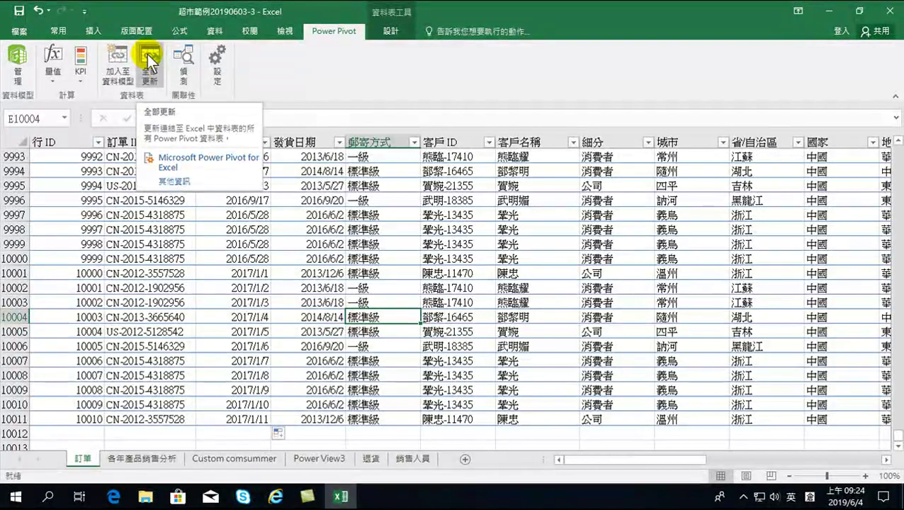
- Refresh the data model, check that 訂單 now holds 10,010 records through 2017/1/11, and close Power Pivot
left_click(146, 56)
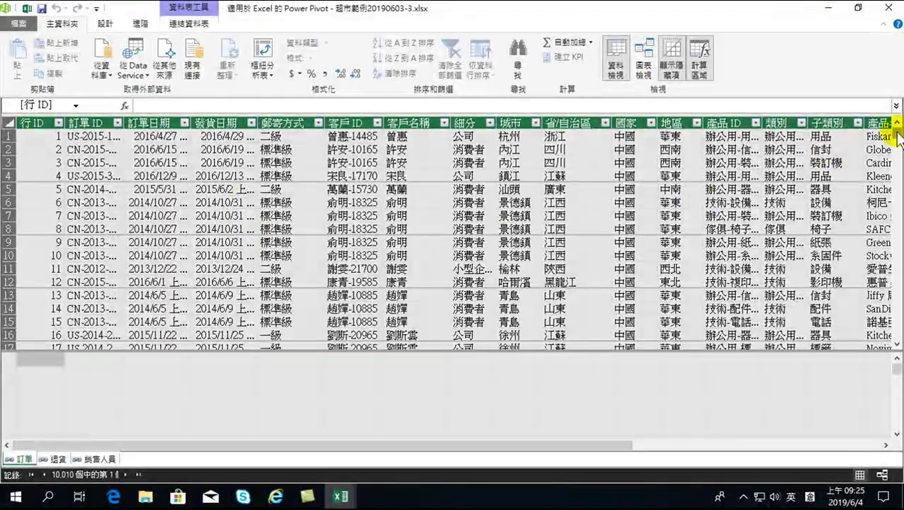
left_click_drag(898, 134, 861, 323)
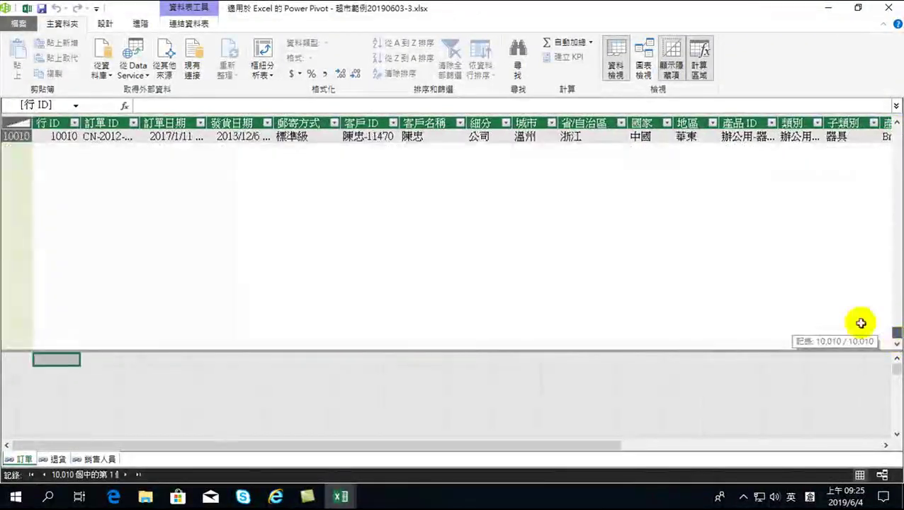
scroll(107, 181, "up", 1)
scroll(45, 237, "up", 2)
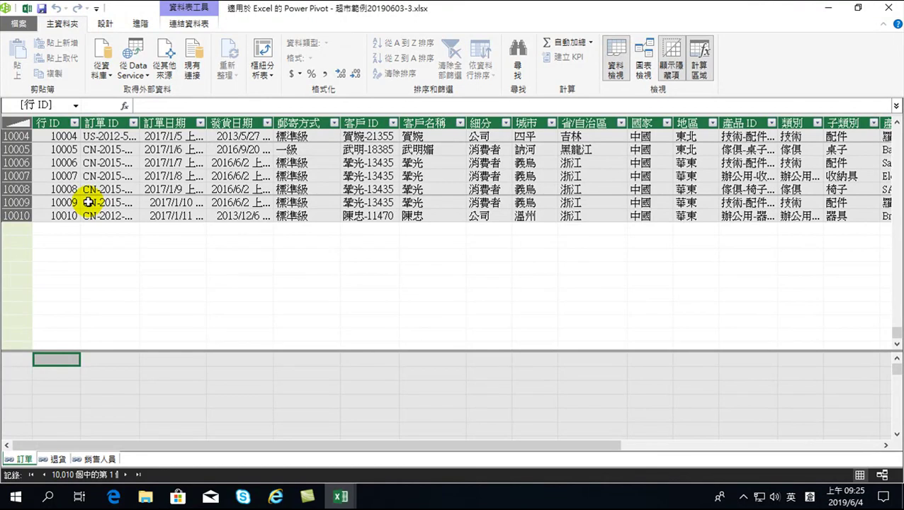
left_click(233, 177)
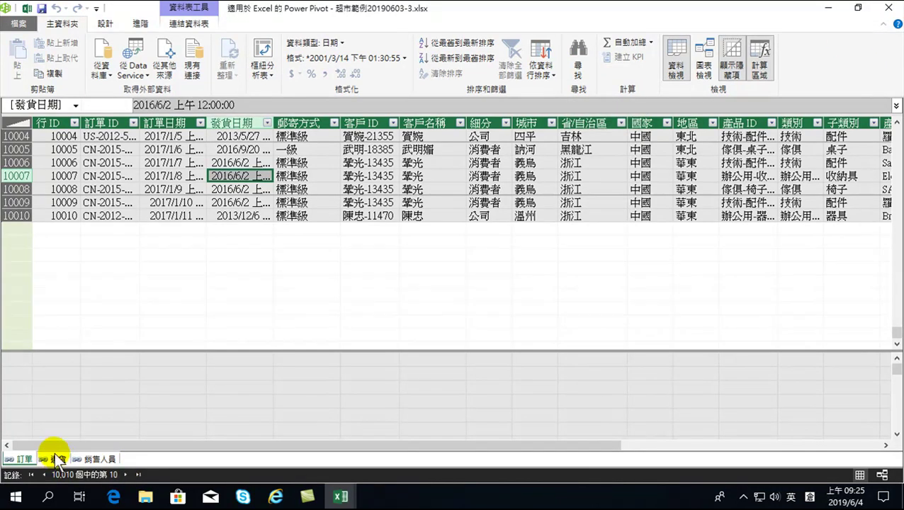
left_click(888, 10)
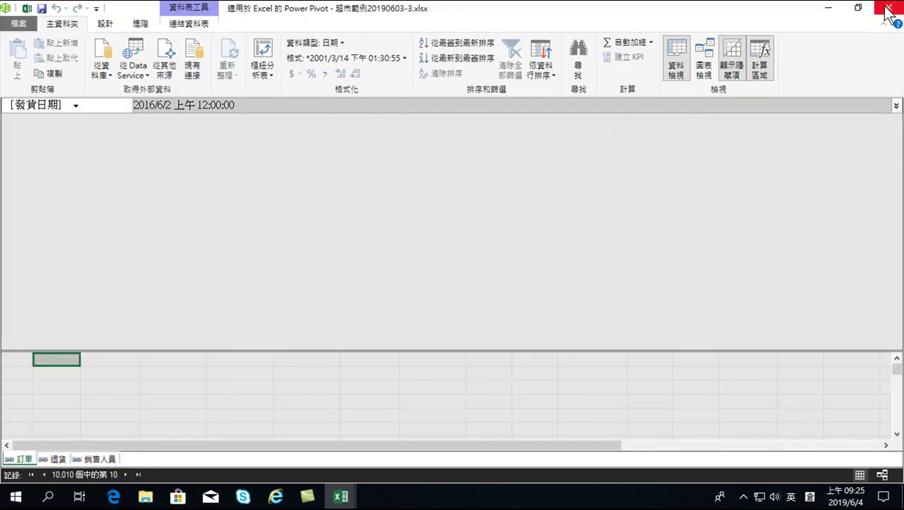
- Scroll through the appended orders' columns and select all 訂單 table data with Ctrl+A
left_click(262, 228)
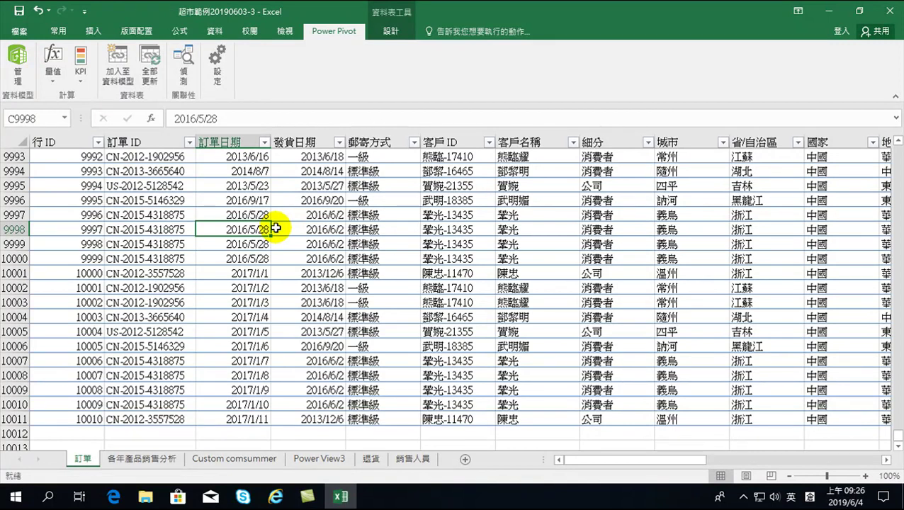
scroll(311, 333, "down", 3)
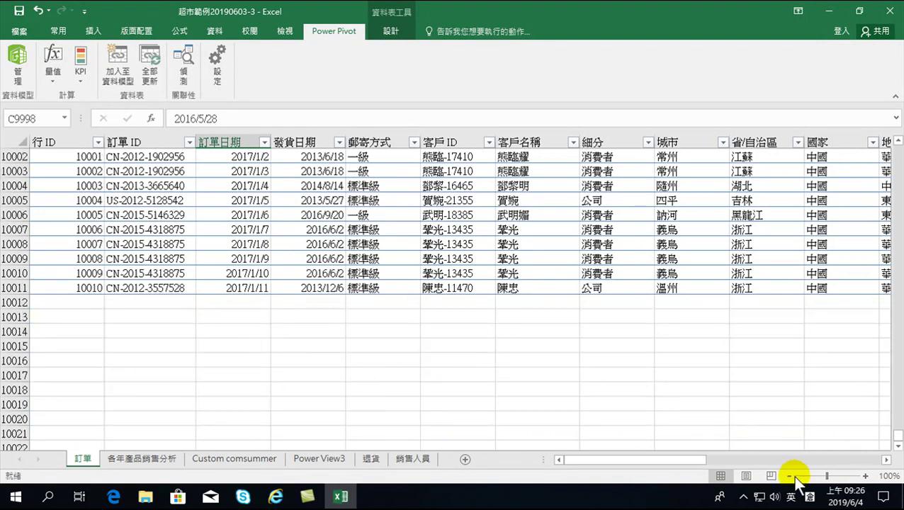
left_click_drag(681, 460, 853, 460)
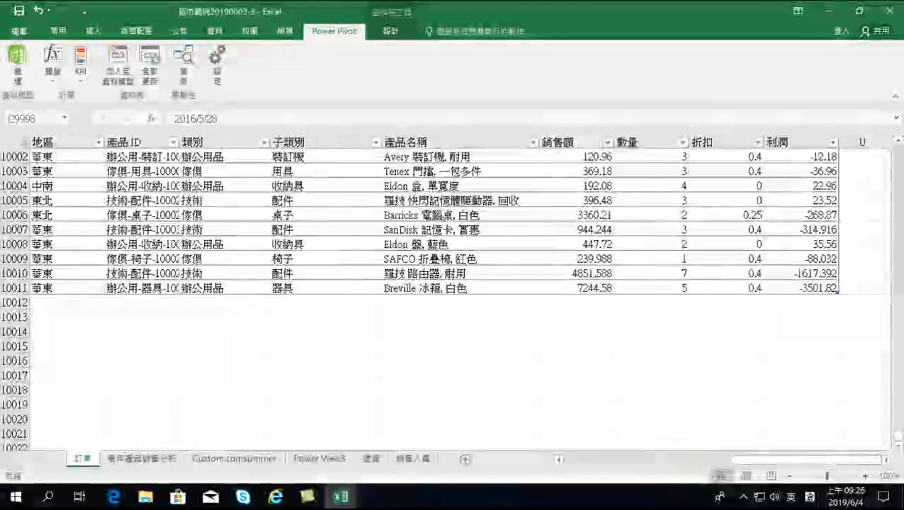
left_click(886, 460)
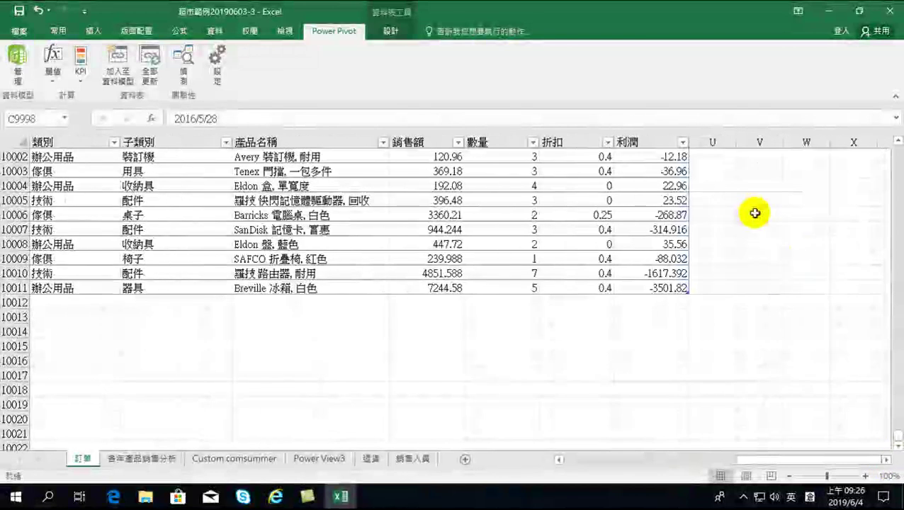
left_click(301, 216)
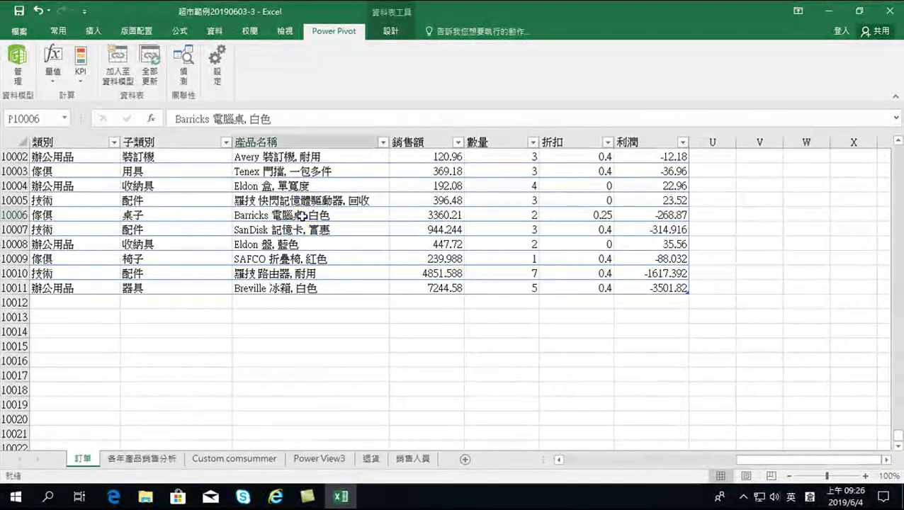
left_click(319, 221)
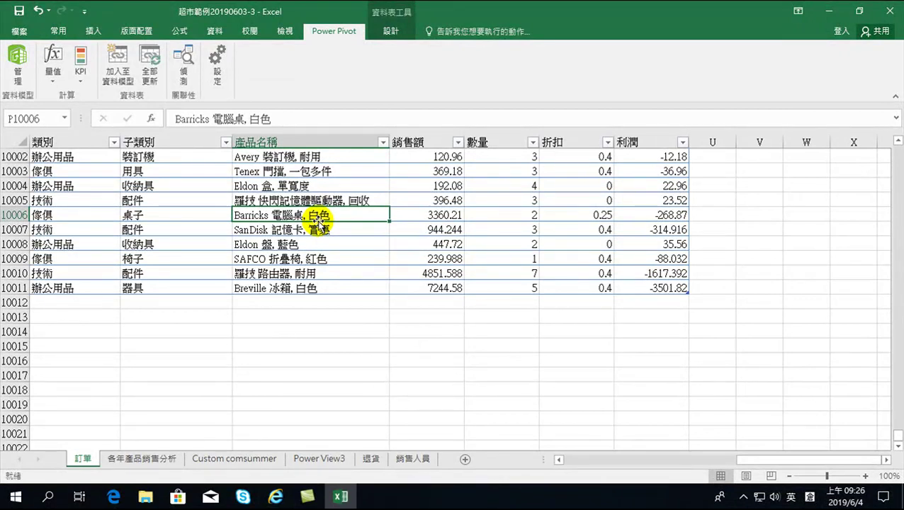
key("ctrl+a")
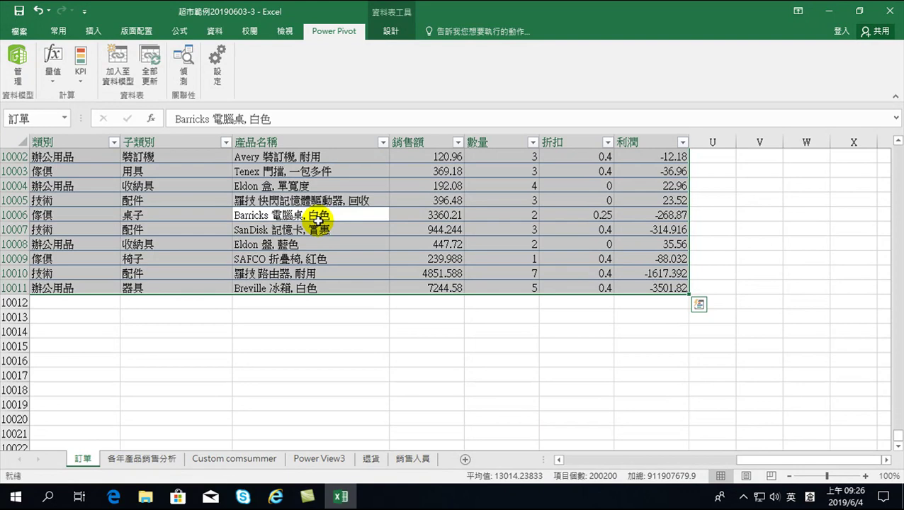
- Decline saving, view the 各年產品銷售分析 report sheet, and close the workbook again
left_click(891, 10)
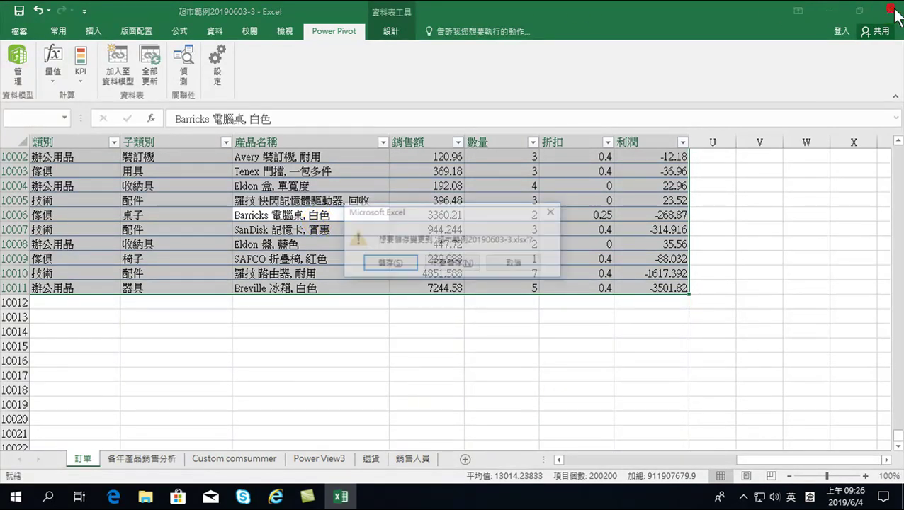
left_click(517, 263)
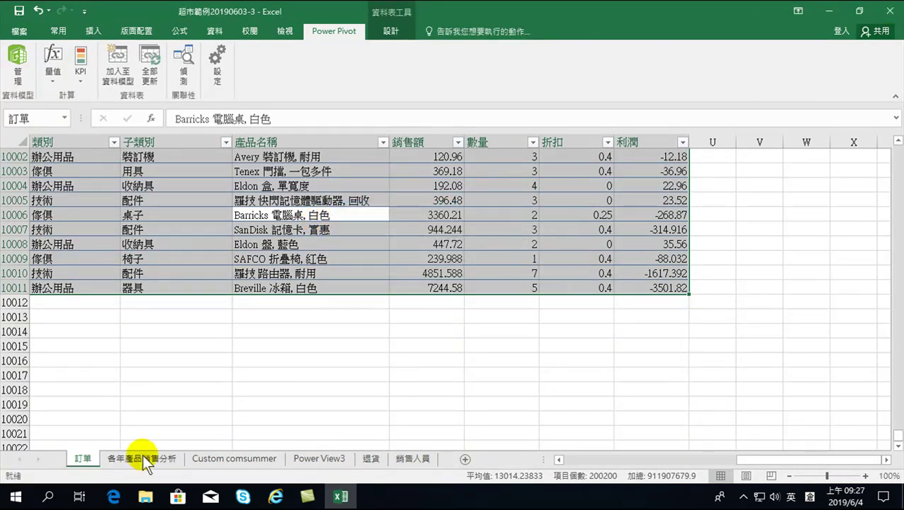
left_click(146, 460)
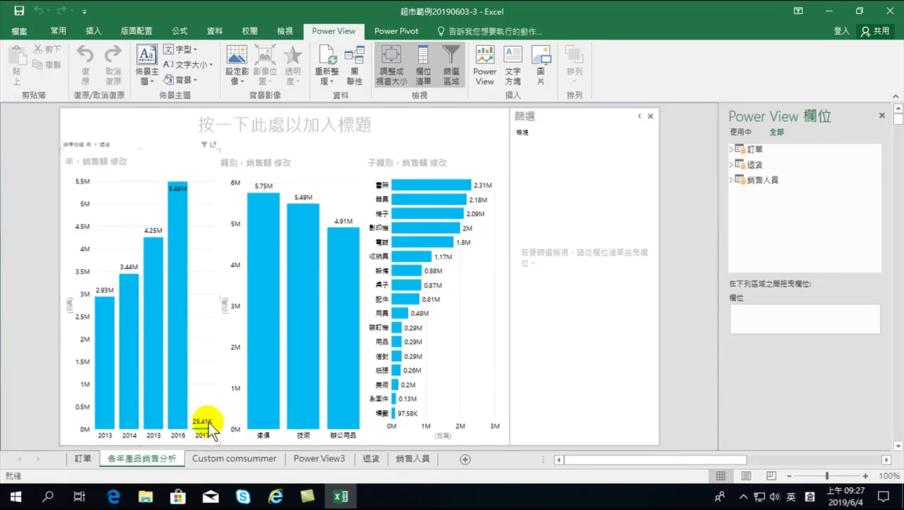
left_click(891, 9)
- Close without saving changes, then reopen 超市範例20190603-3 from the Downloads folder
left_click(453, 263)
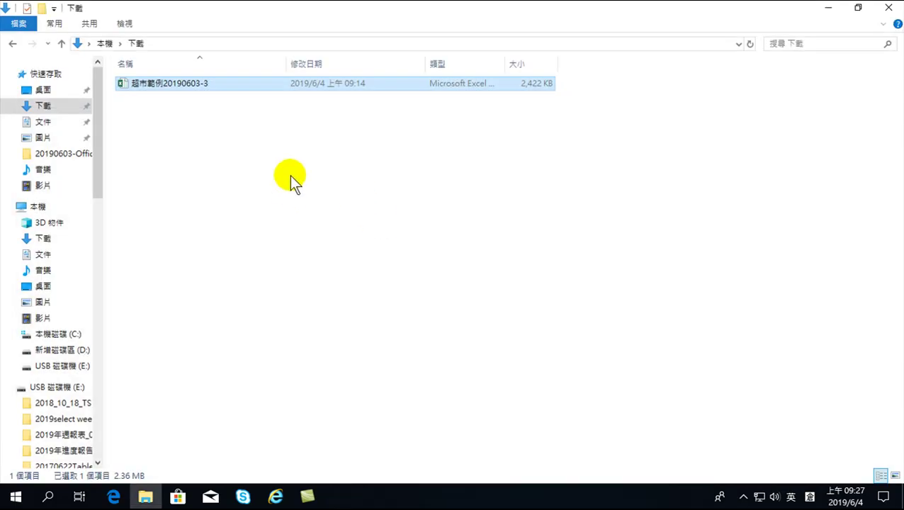
double_click(162, 88)
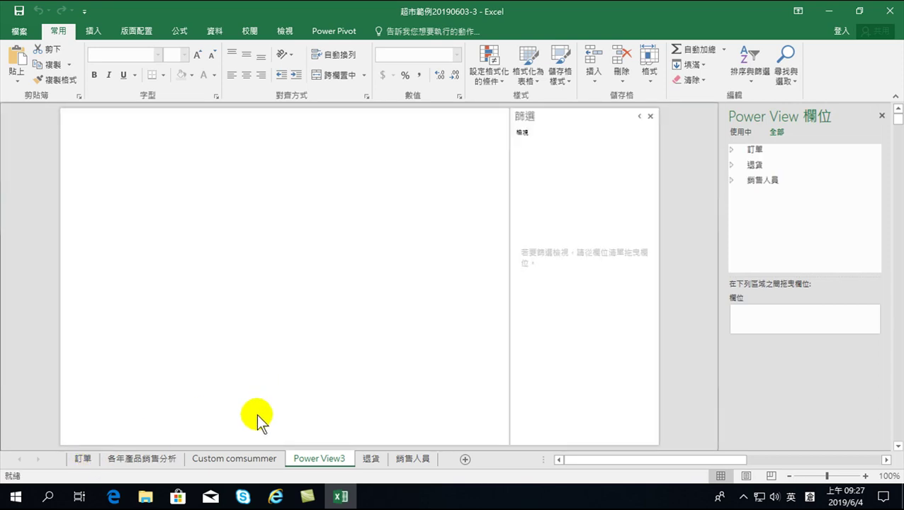
- Move from the 訂單 sheet to the 退貨 sheet, where returned order IDs are marked 是 under 退回
left_click(83, 459)
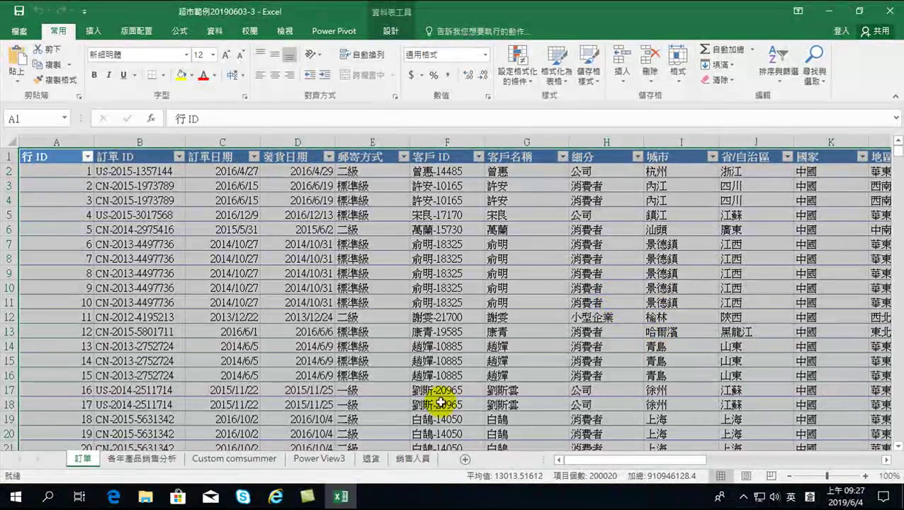
left_click(373, 459)
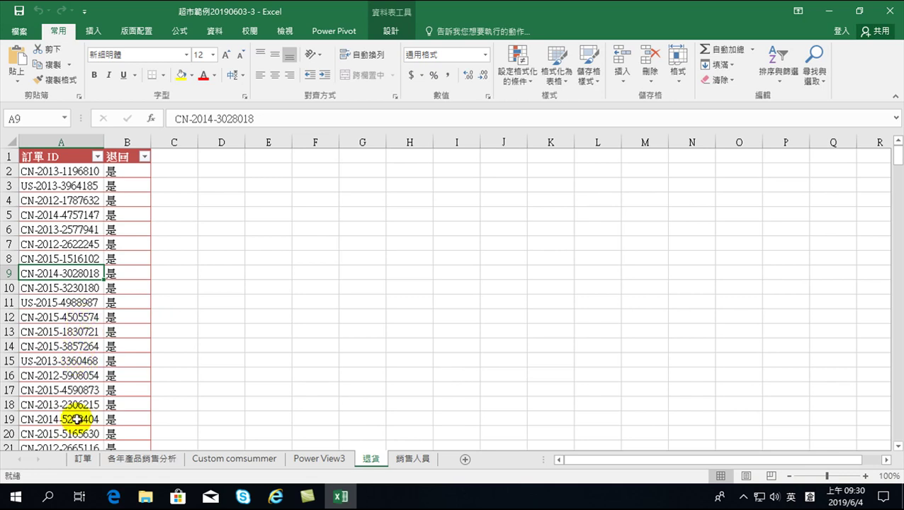
- Return to the 訂單 sheet and select the order ID in cell B10
left_click(89, 458)
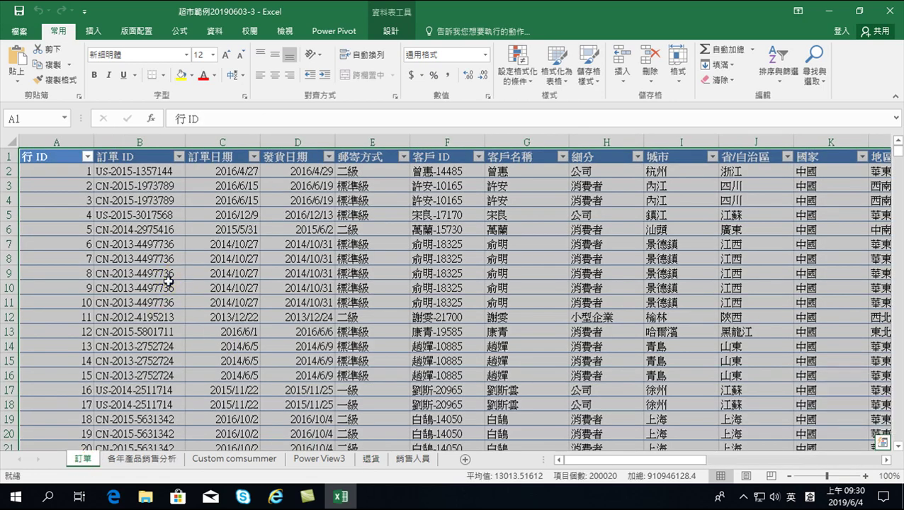
left_click(166, 282)
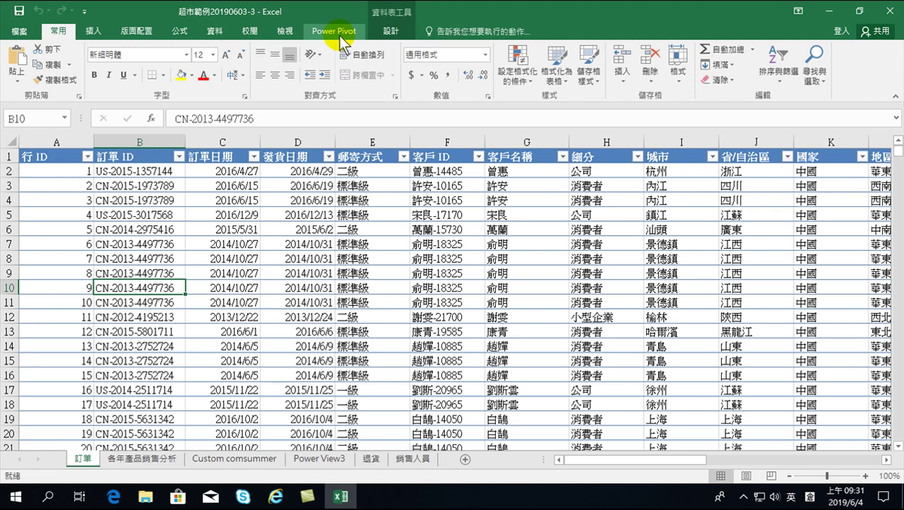
- Open Power Pivot's 管理 window showing the 訂單 table's 10,000 records
left_click(339, 36)
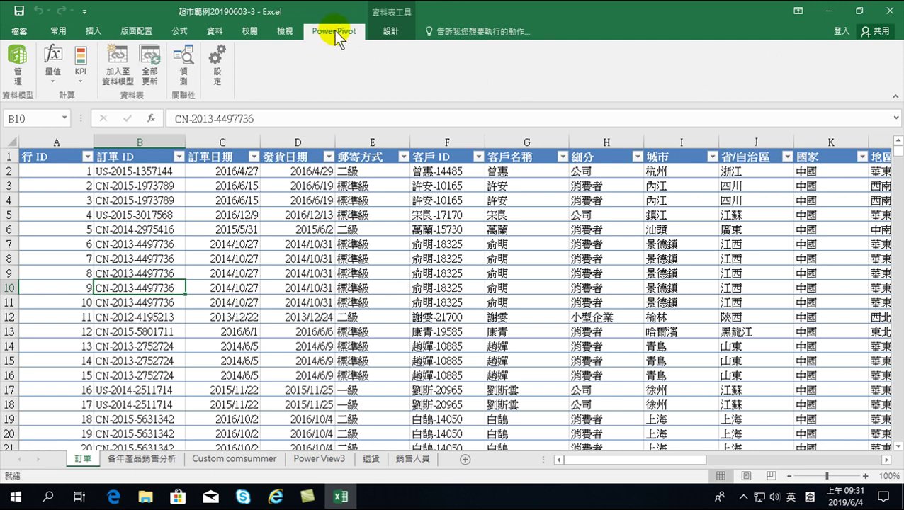
left_click(19, 68)
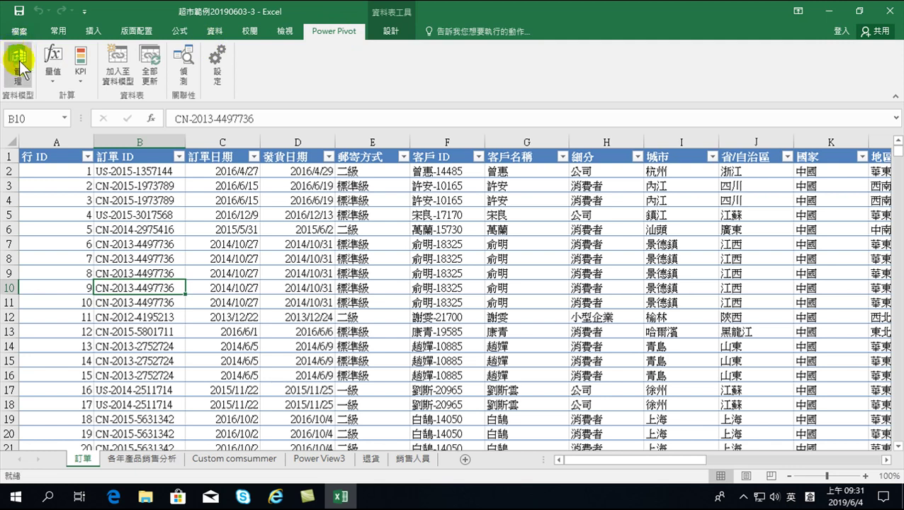
left_click(14, 62)
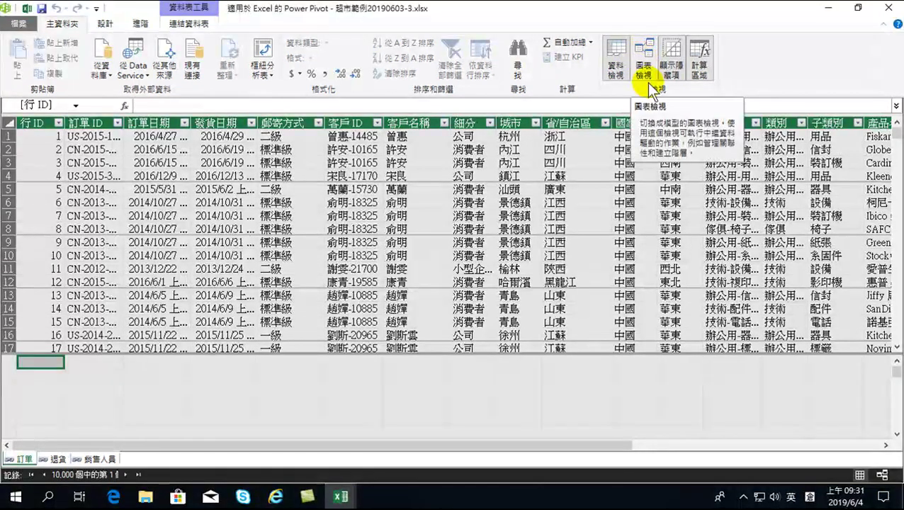
- Switch to Diagram View, enlarge the 訂單 box, and arrange 退貨, 訂單, 銷售人員 left to right
left_click(644, 64)
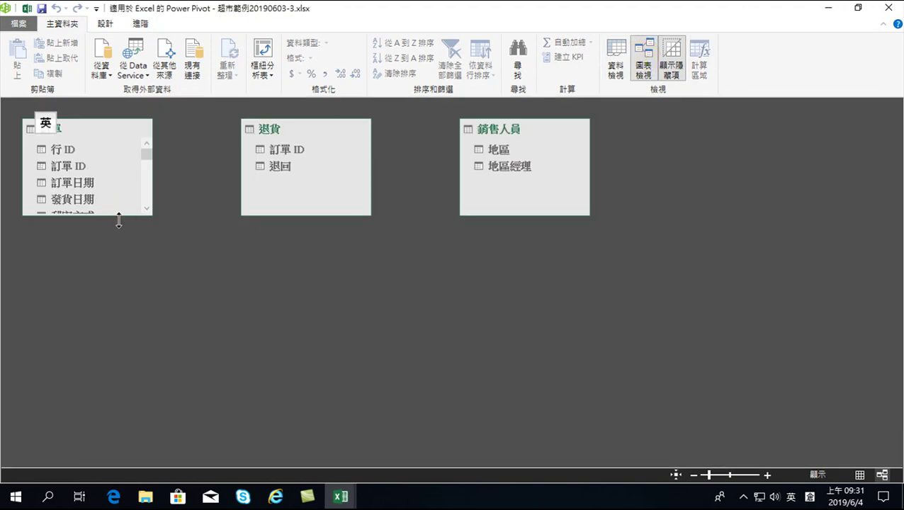
left_click_drag(120, 214, 108, 432)
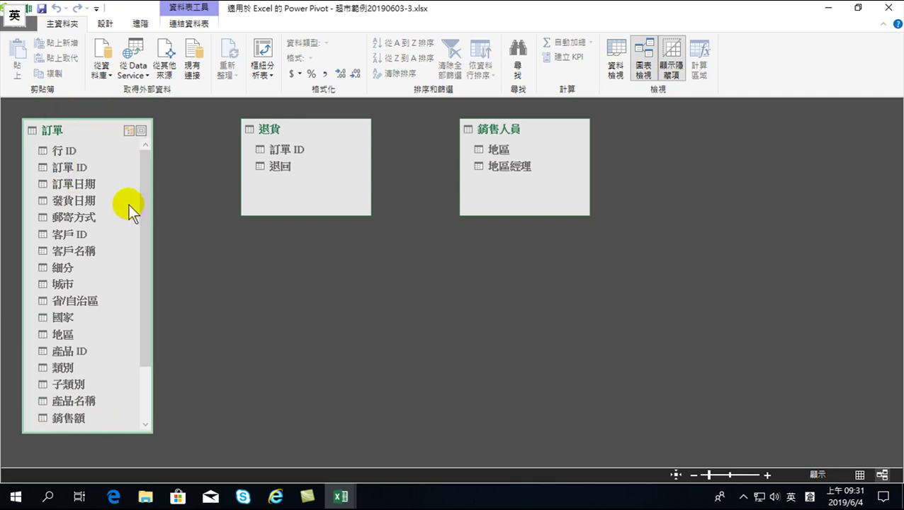
left_click_drag(83, 131, 353, 163)
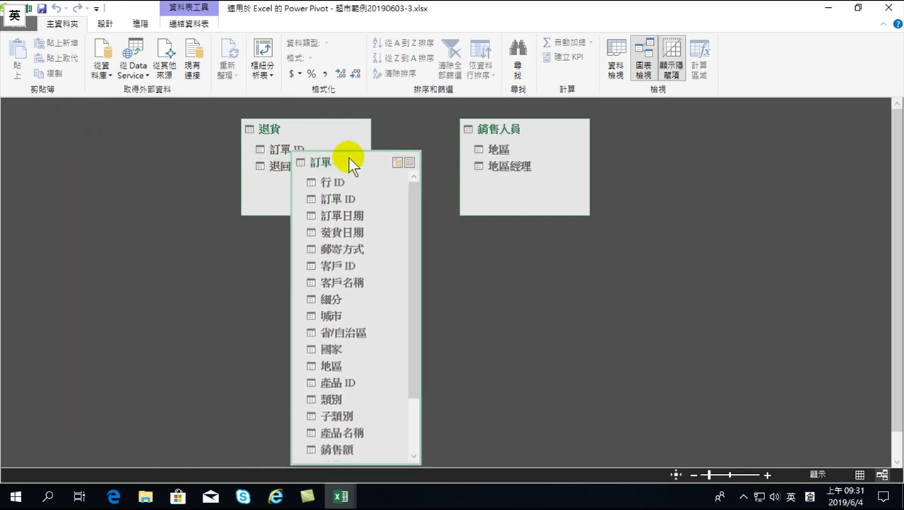
left_click_drag(319, 126, 143, 126)
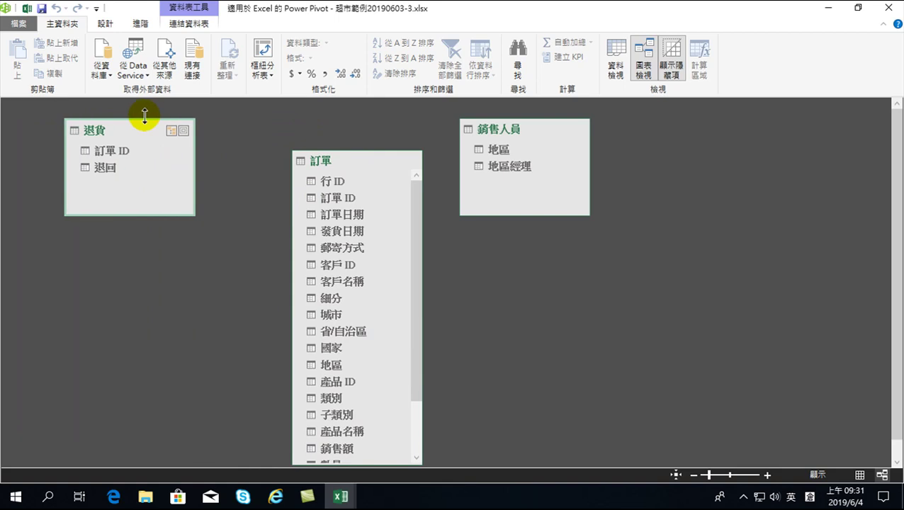
left_click_drag(342, 157, 337, 140)
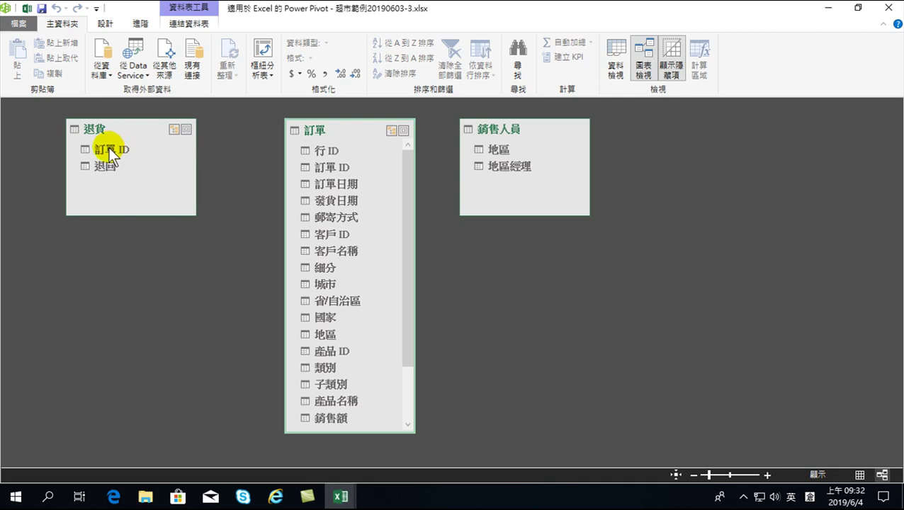
- Link 退貨's 訂單 ID to 訂單's 訂單 ID as a one-to-many relationship
left_click(111, 148)
left_click_drag(235, 167, 325, 170)
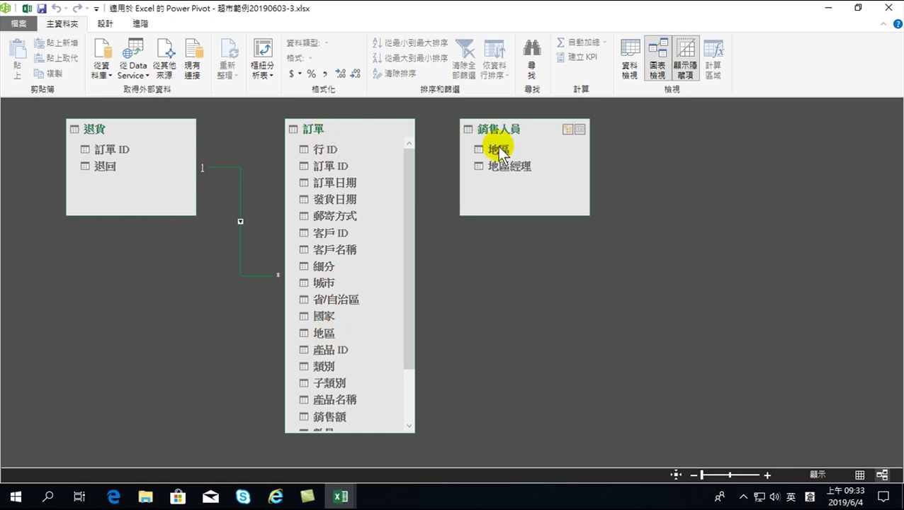
- Link 訂單.地區 to 銷售人員.地區, then inspect the 退貨–訂單 relationship's menu without changes
mouse_move(318, 333)
left_mouse_down()
mouse_move(497, 163)
mouse_move(496, 147)
left_mouse_up()
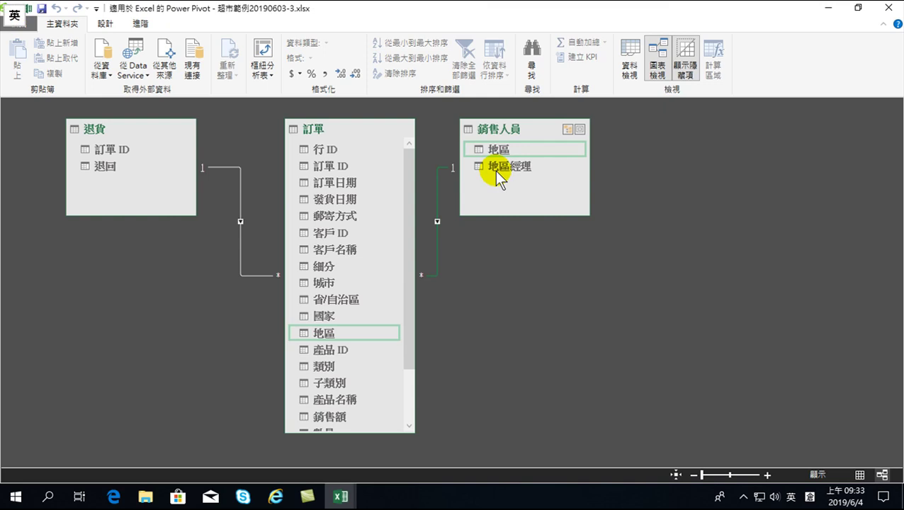
right_click(240, 240)
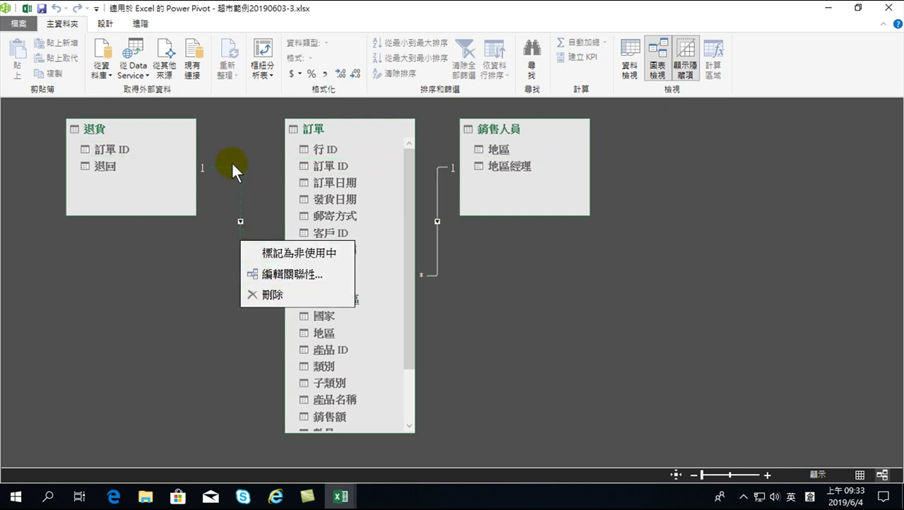
left_click(180, 370)
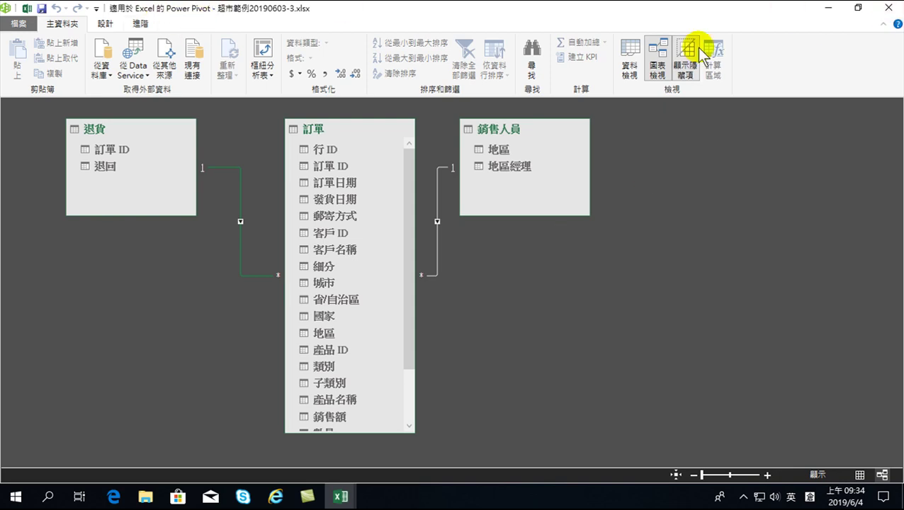
- Close the Power Pivot window, keeping the three related tables in the data model
left_click(890, 11)
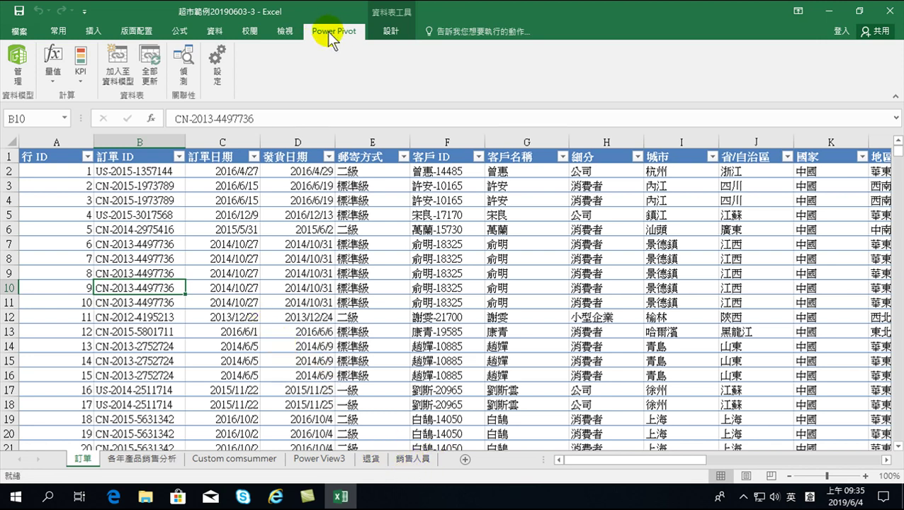
left_click(17, 67)
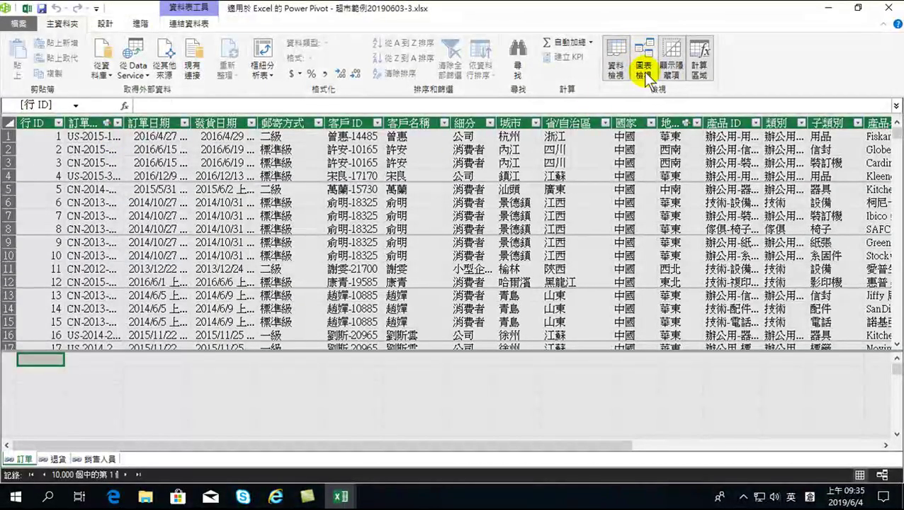
left_click(645, 57)
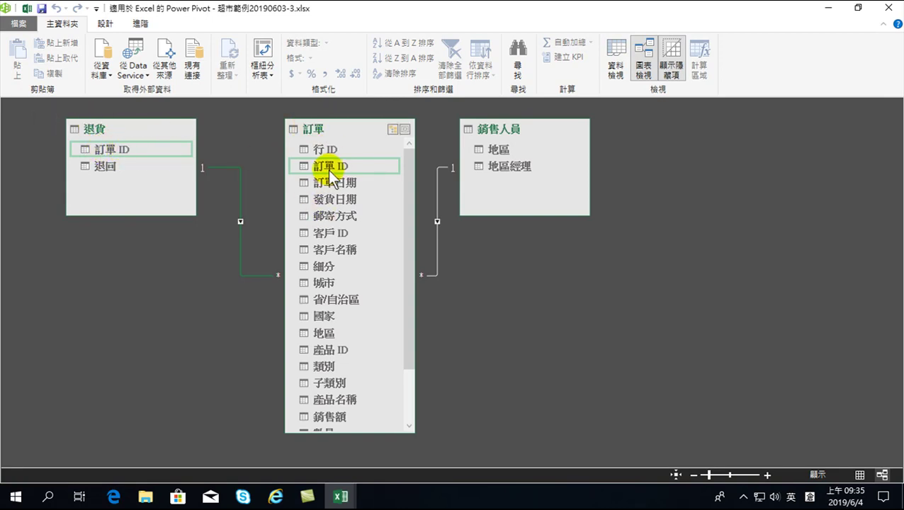
left_click_drag(112, 154, 104, 170)
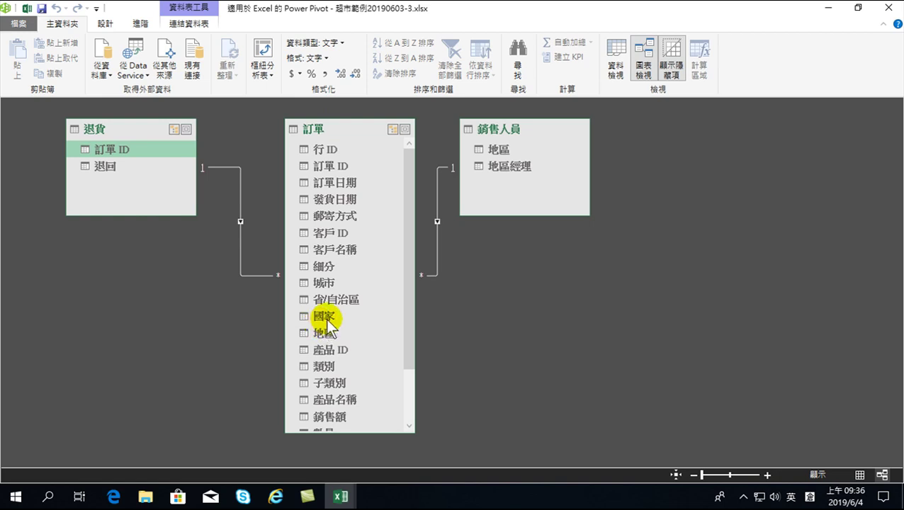
- Close Power Pivot, scroll the 訂單 sheet right, and switch to the 退貨 sheet
left_click(888, 9)
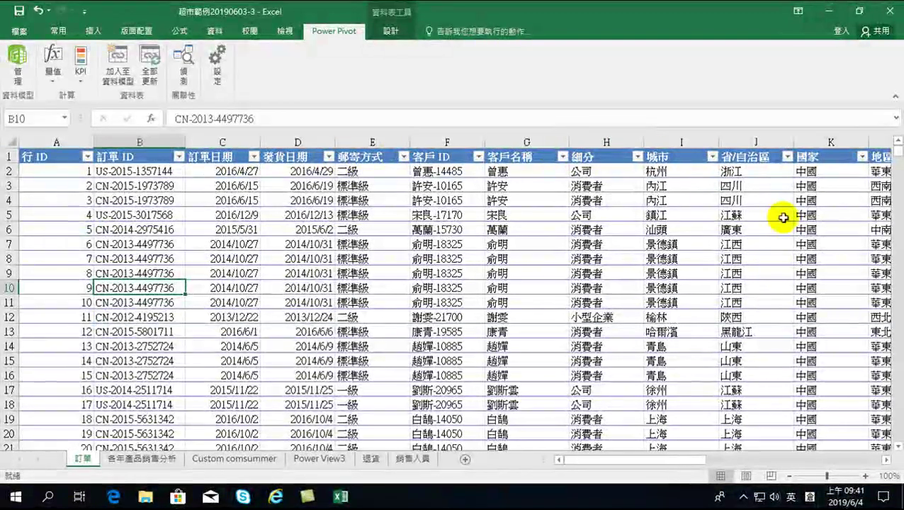
left_click_drag(608, 459, 827, 428)
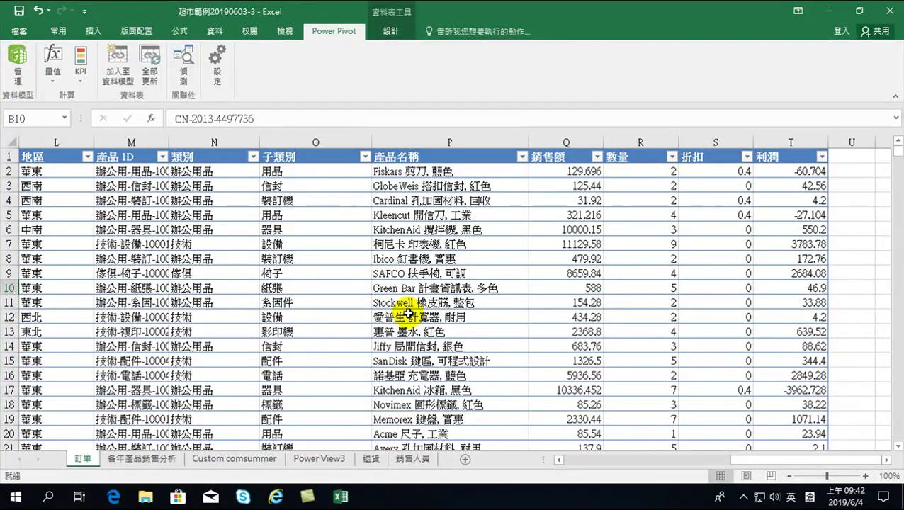
left_click(375, 458)
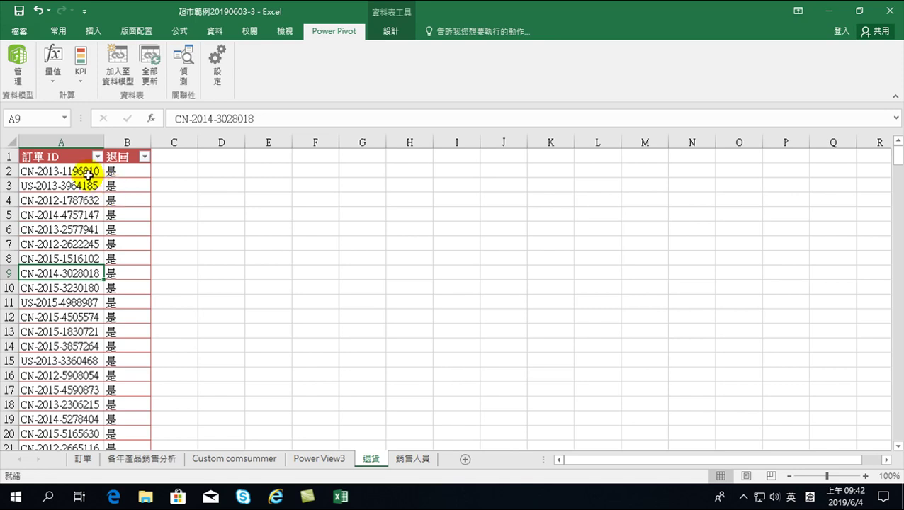
- Select column B on 退貨 to confirm 297 退回 entries, then go back to 訂單
left_click(124, 171)
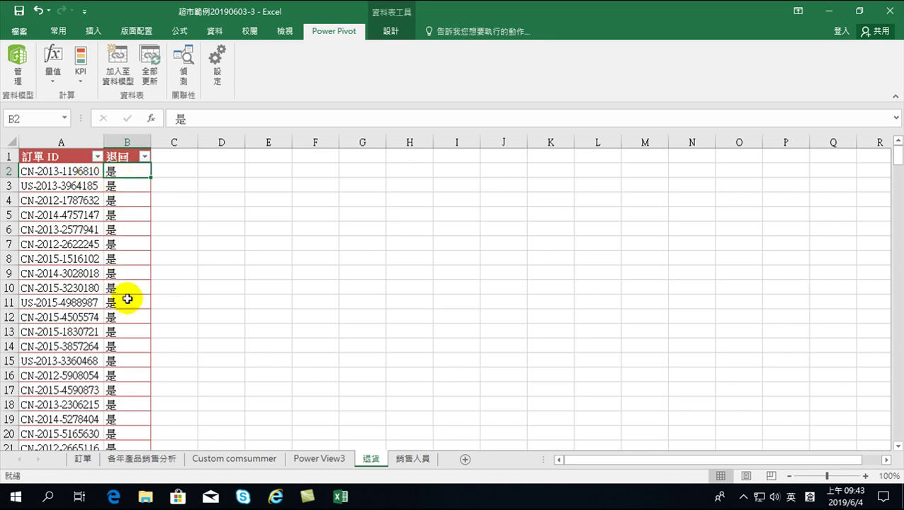
left_click(114, 140)
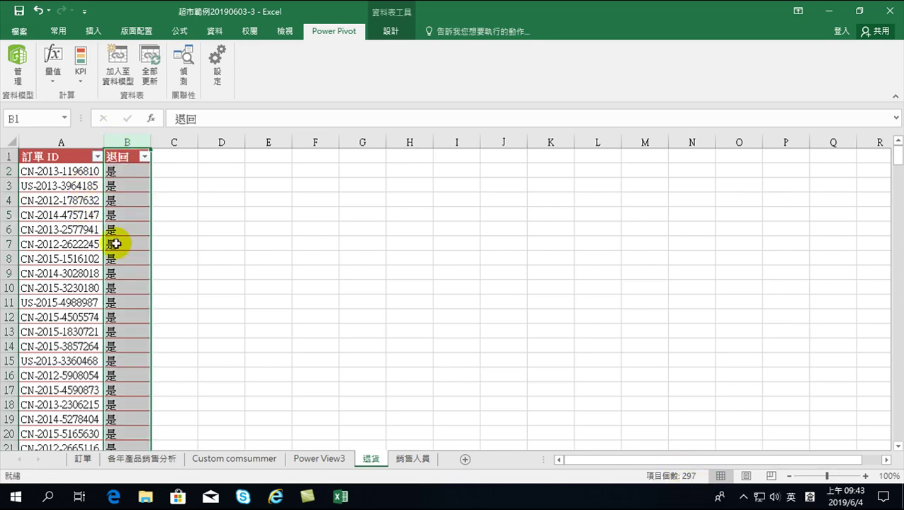
left_click(122, 243)
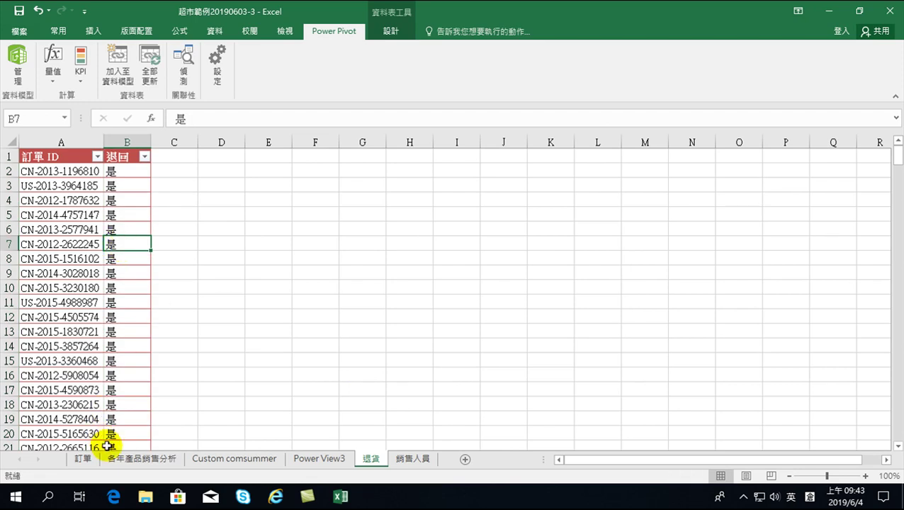
left_click(83, 459)
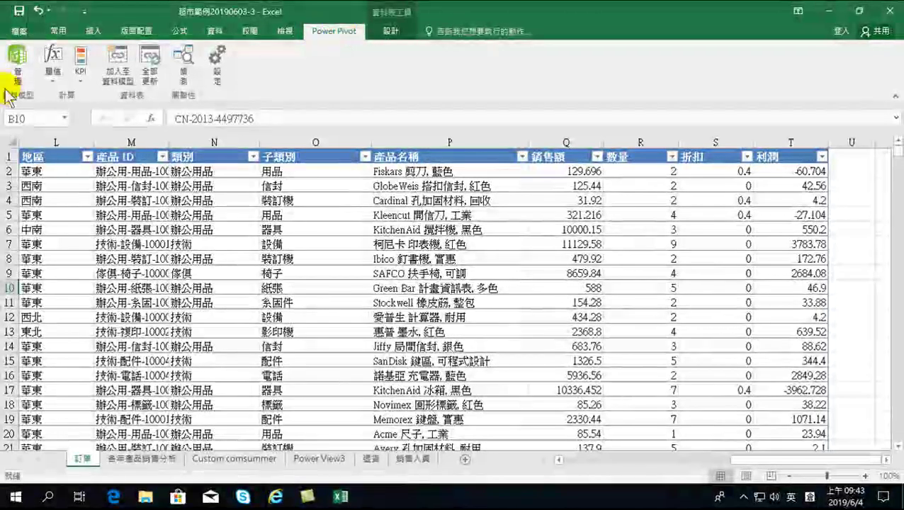
- Open Power Pivot 管理, scroll 訂單 to the far right, and select the empty 加入資料行 cell after 年
left_click(16, 84)
left_click(14, 68)
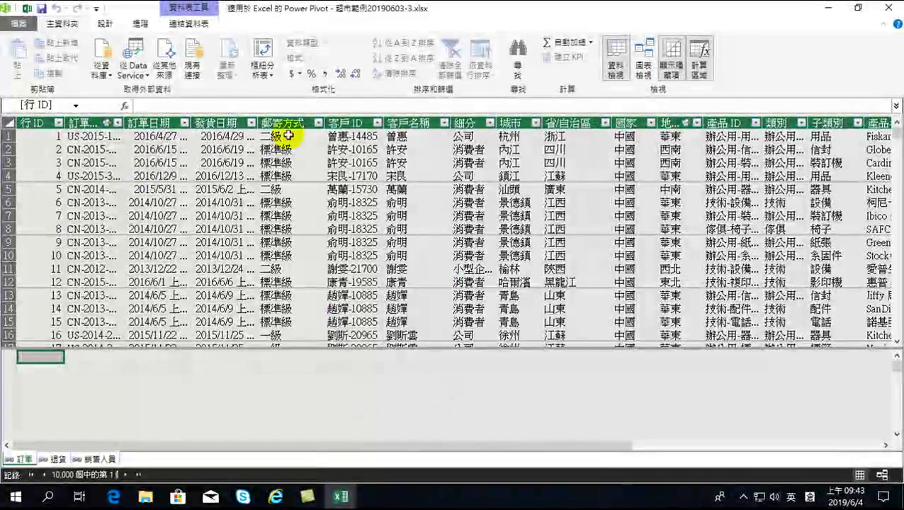
left_click_drag(435, 445, 817, 454)
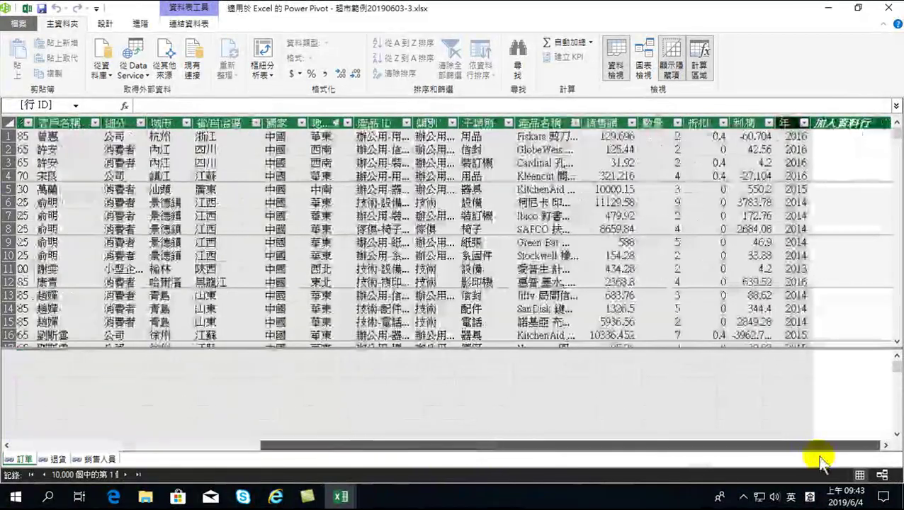
left_click(827, 136)
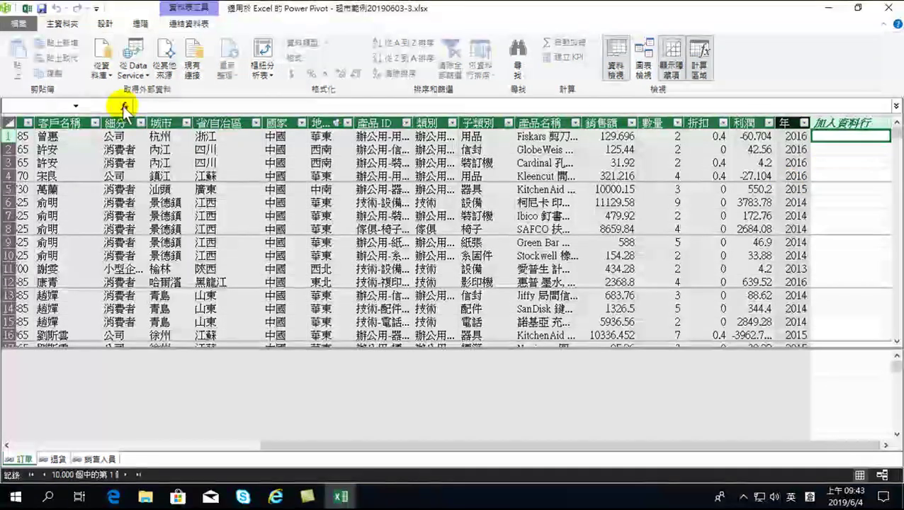
- Enter 退貨:=RELATED( in the formula bar and highlight the '退貨'[退回] column suggestion
left_click(149, 105)
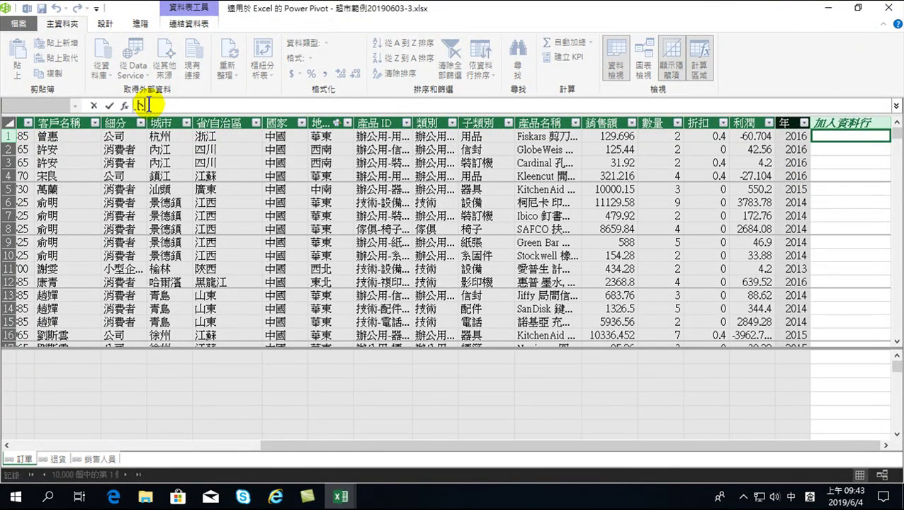
type("退貨")
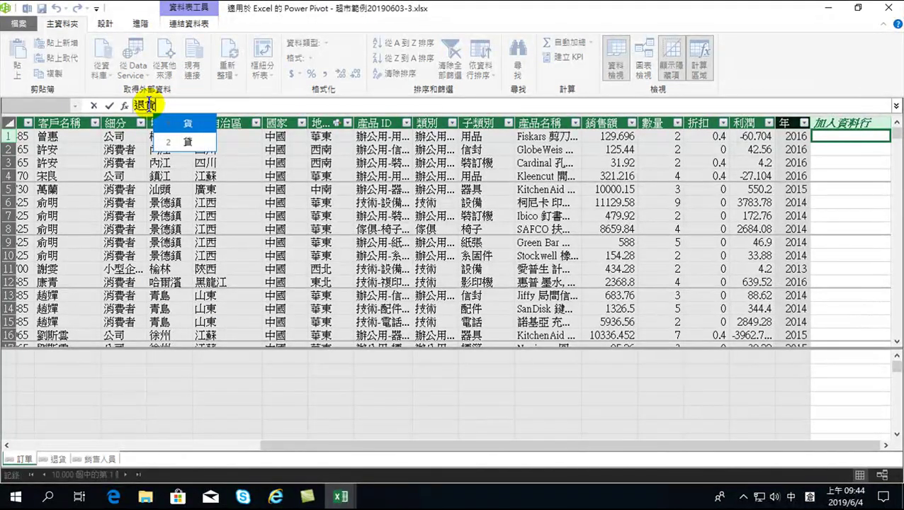
key("shift")
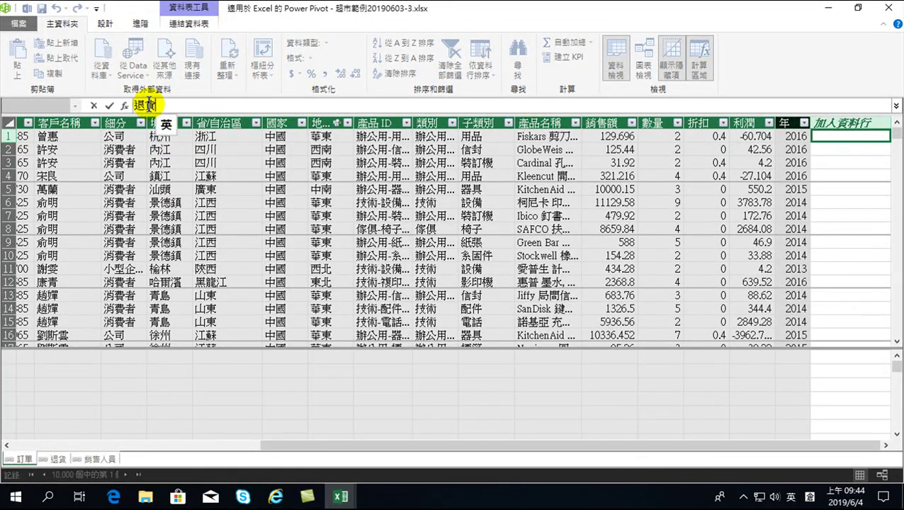
type(":")
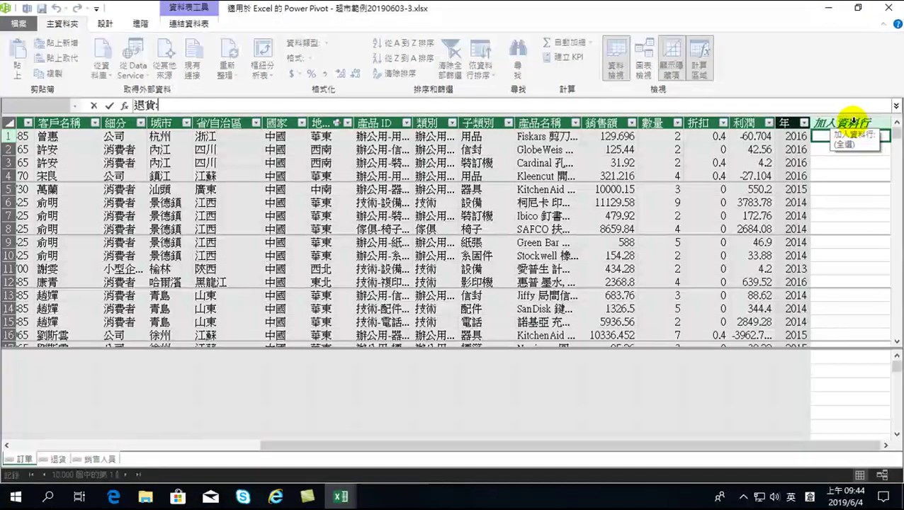
type(":=")
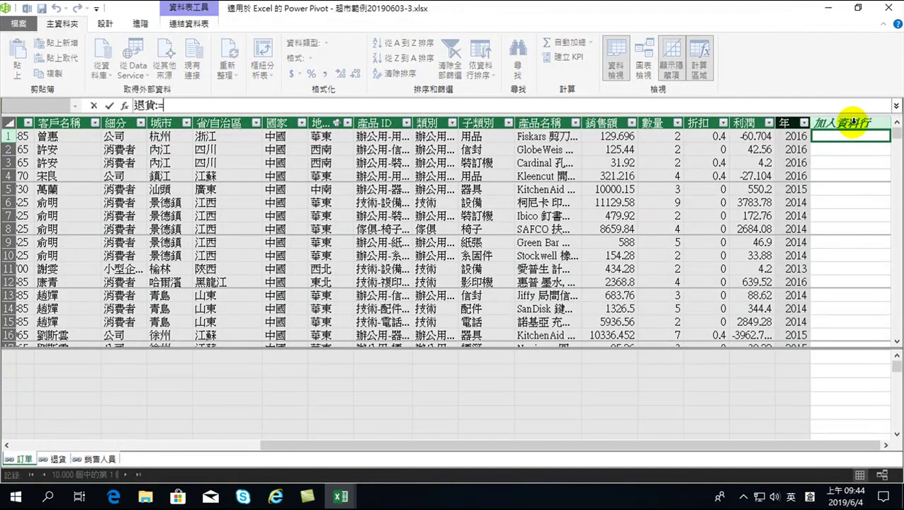
type("r")
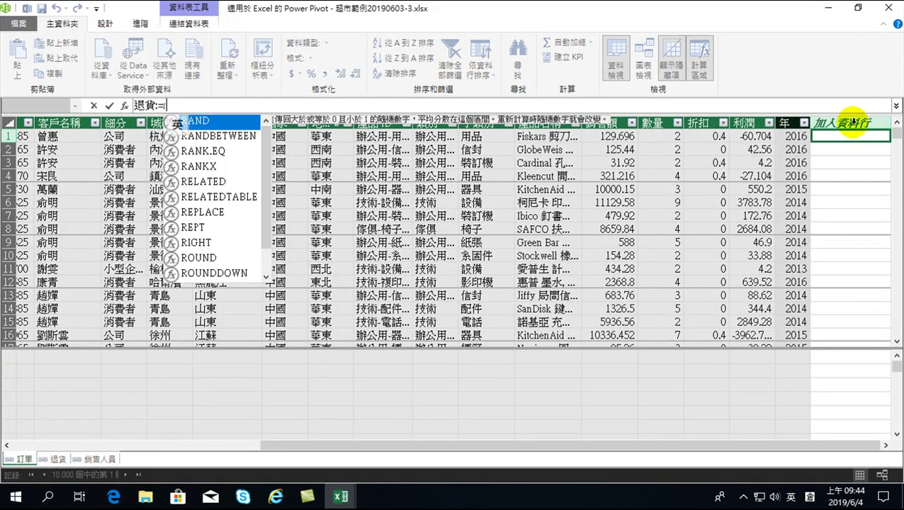
type("e")
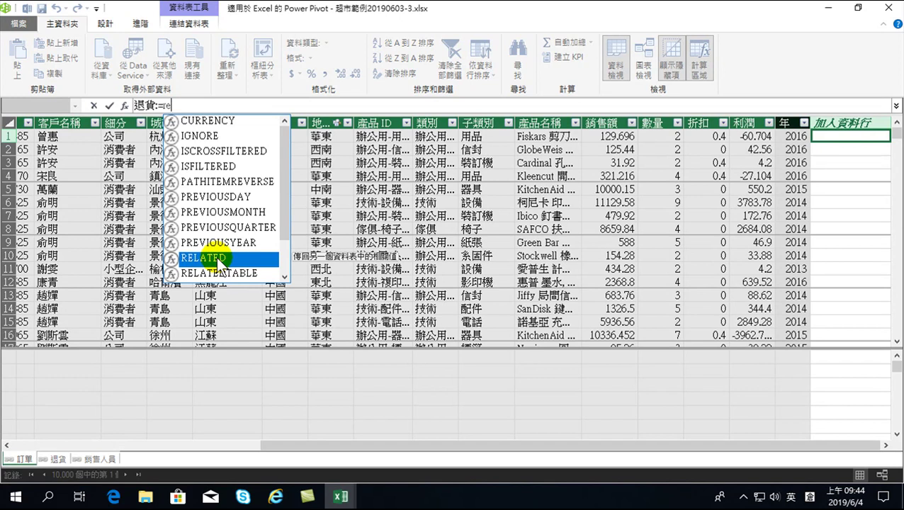
double_click(216, 258)
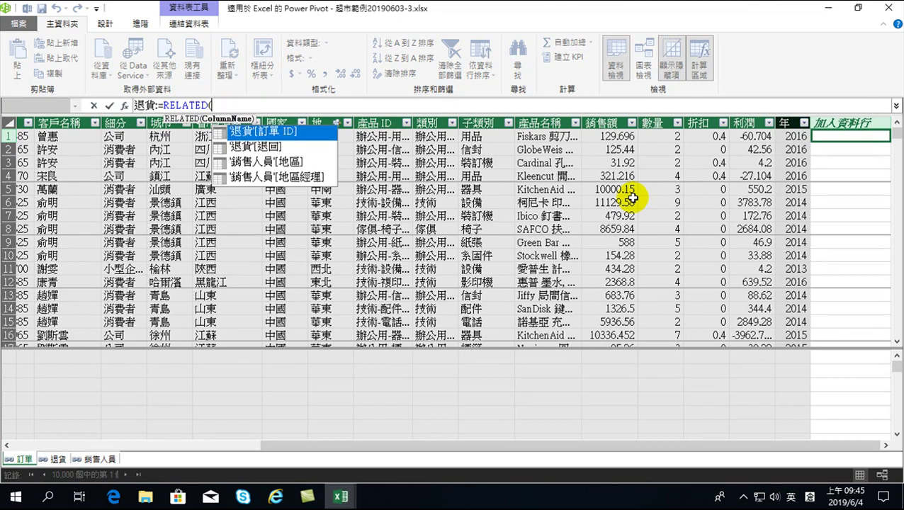
key("Down")
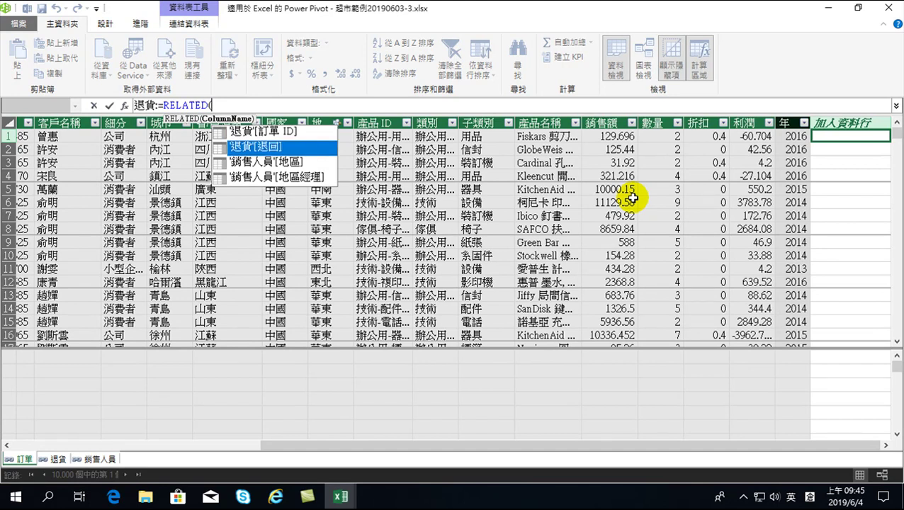
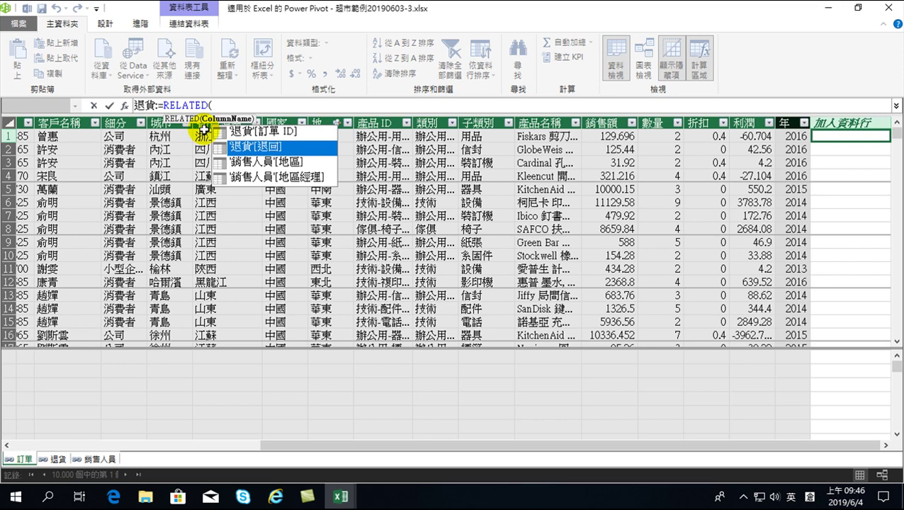
- Finish the 退貨 column formula as =RELATED('退貨'[退回]) and commit it
key("Down")
key("Up")
key("Tab")
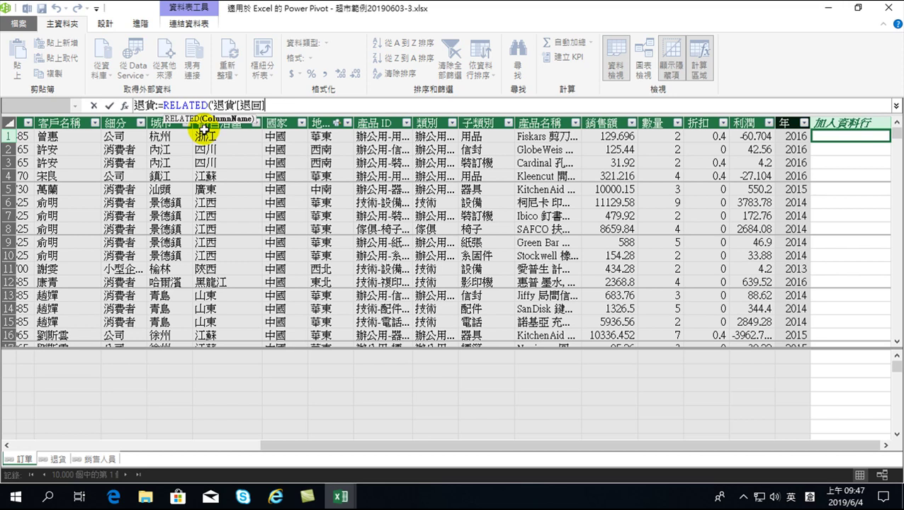
type(")")
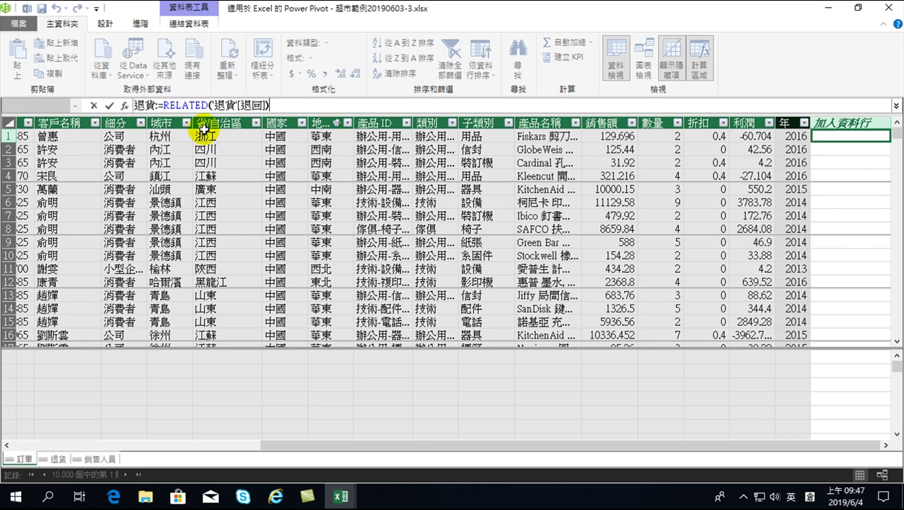
key("Return")
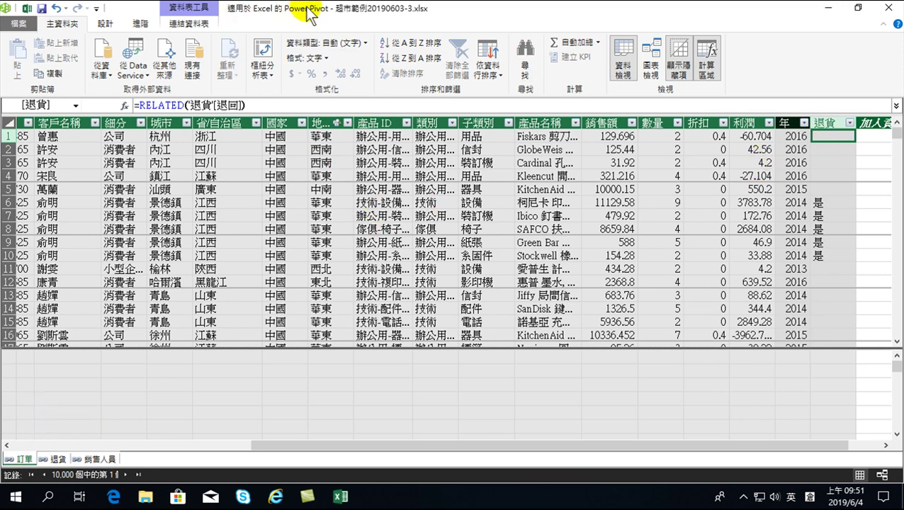
- Leave Power Pivot, select cell P7, and switch to the 各年產品銷售分析 report sheet
left_click(888, 8)
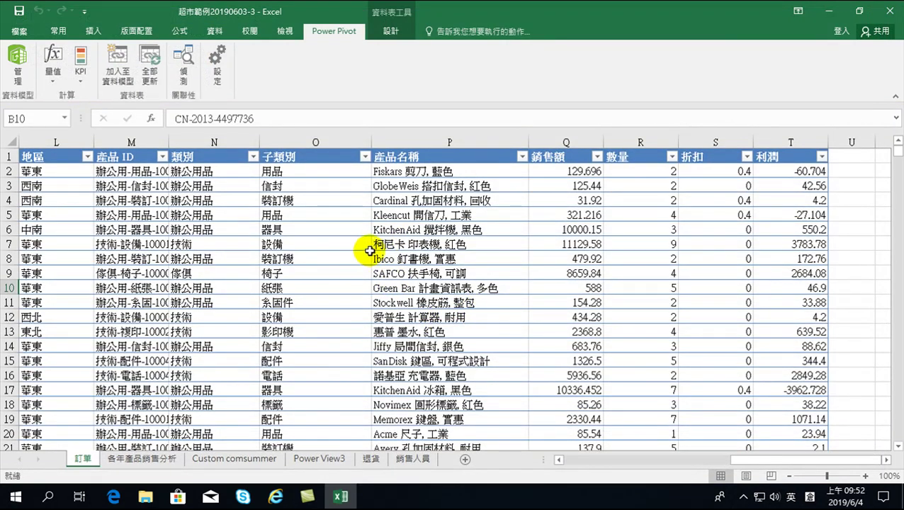
left_click(386, 244)
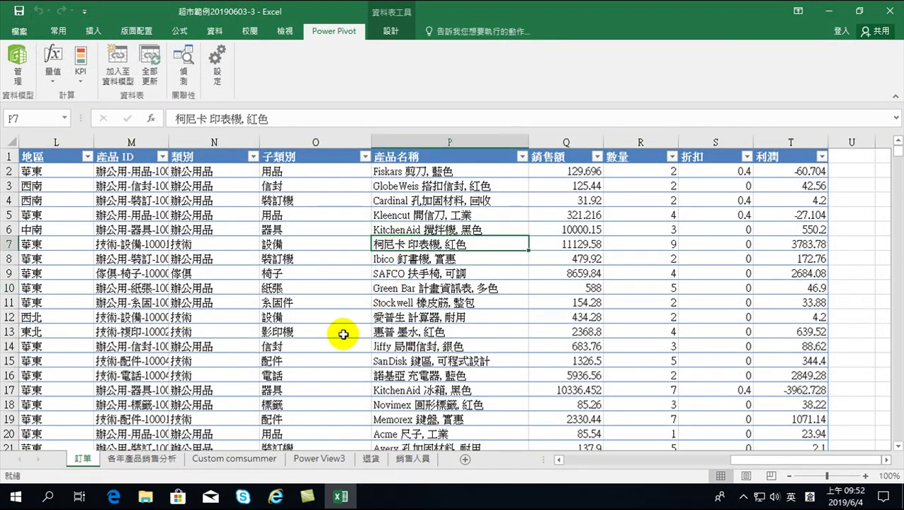
left_click(143, 458)
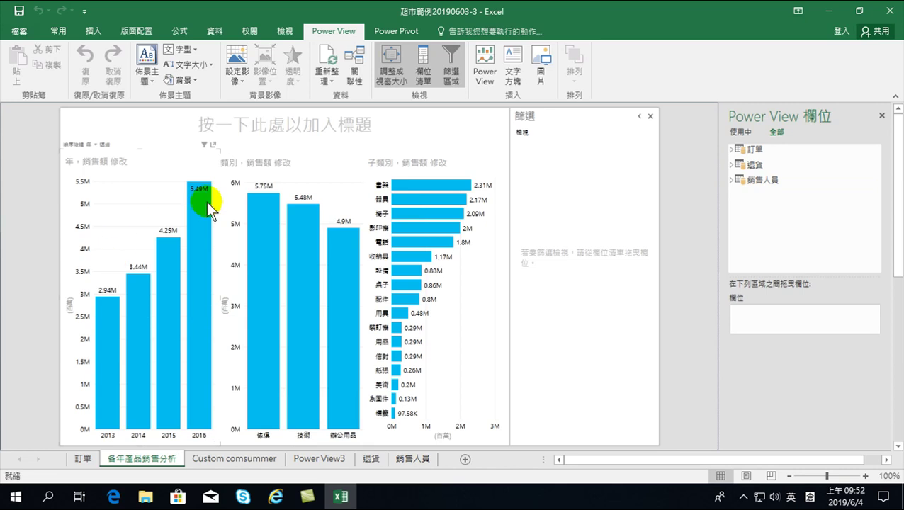
mouse_move(339, 295)
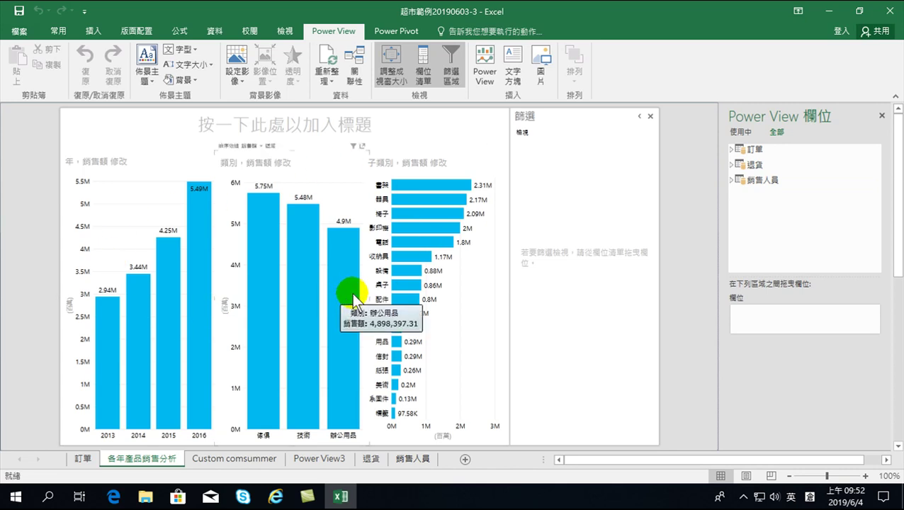
- Expand the 訂單 fields and drag 退貨 into the Filters pane as a report-wide filter
left_click(732, 149)
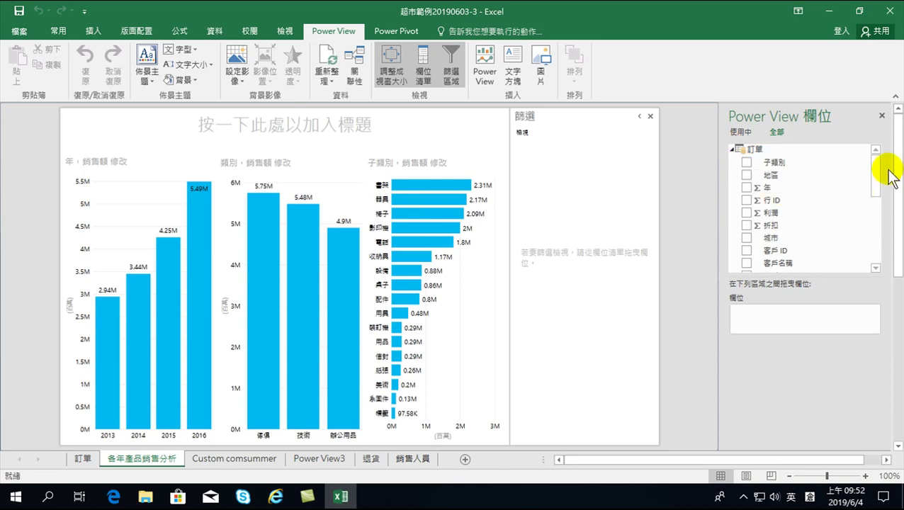
left_click_drag(879, 189, 881, 258)
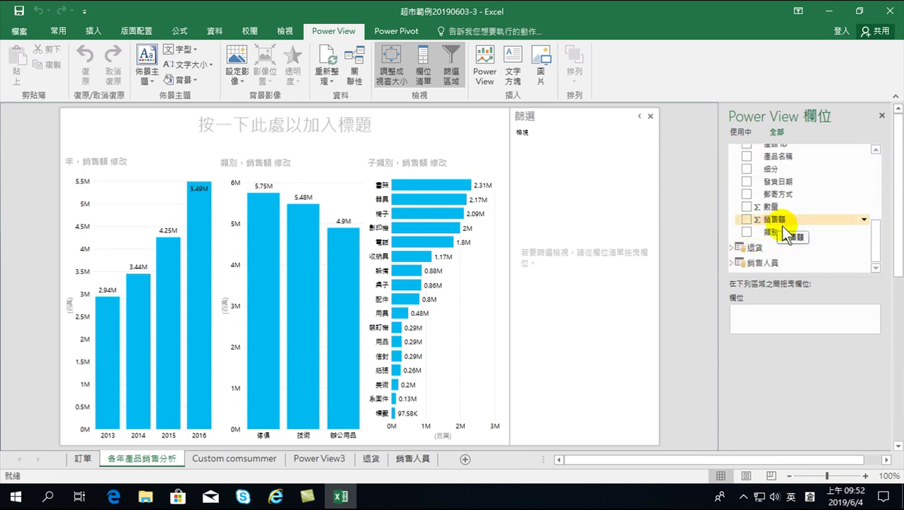
scroll(771, 230, "up", 3)
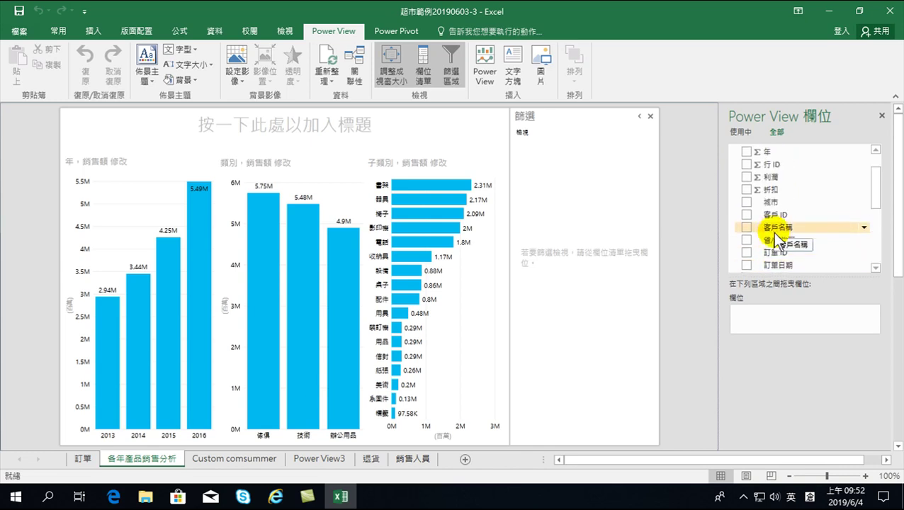
scroll(772, 232, "up", 1)
scroll(777, 225, "down", 2)
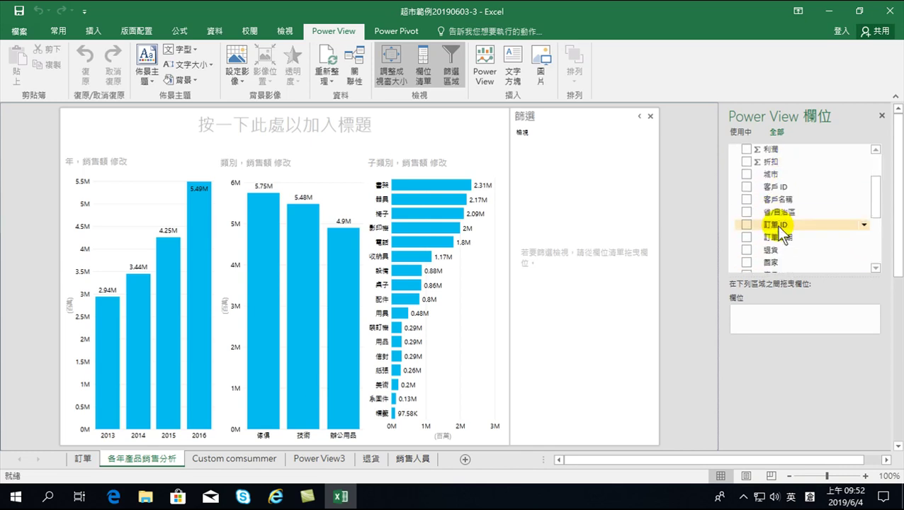
left_click_drag(774, 248, 538, 149)
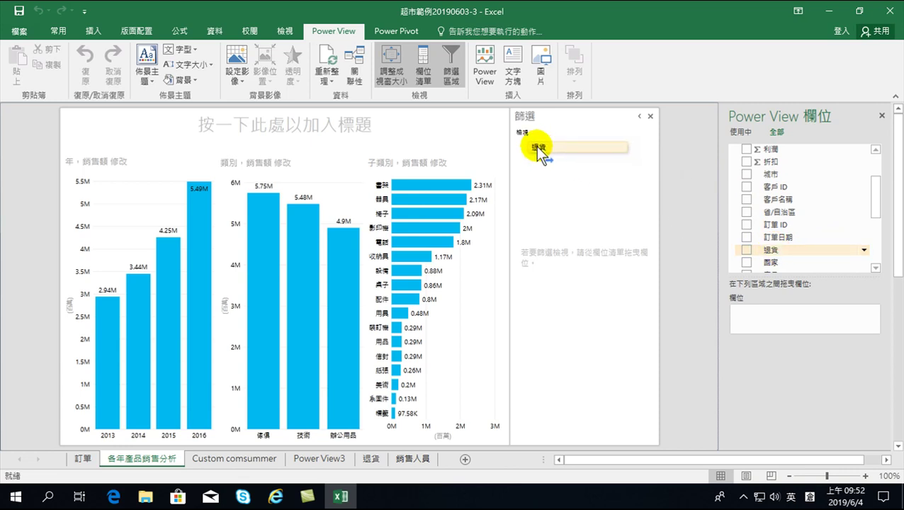
left_click_drag(536, 146, 537, 147)
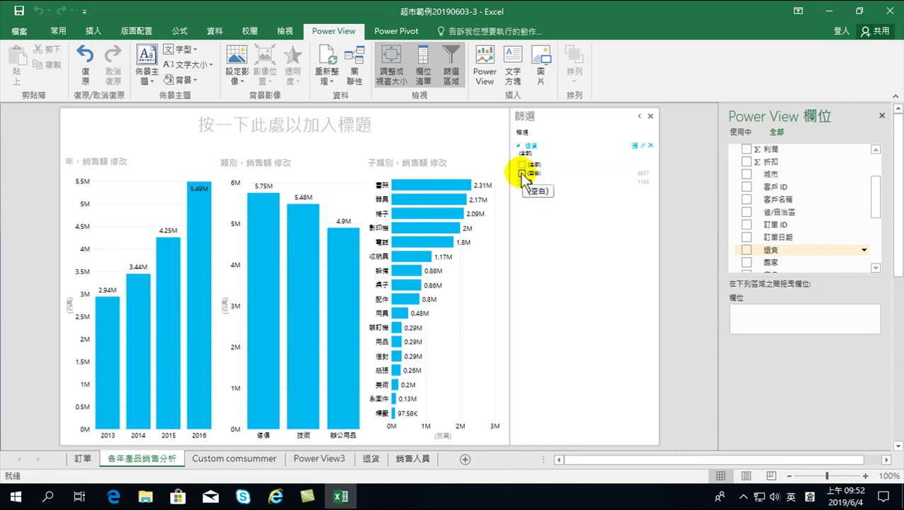
- Check (空白) in the 退貨 filter and select the sales-by-year chart
left_click(522, 174)
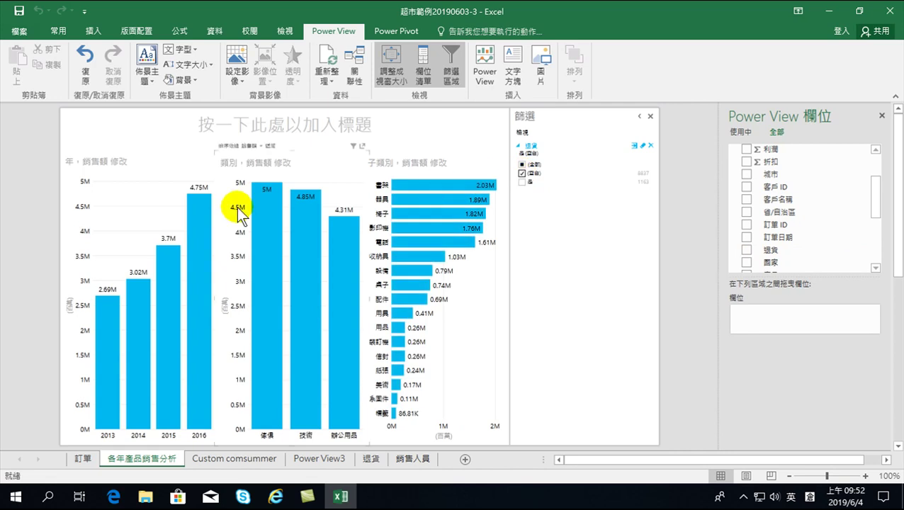
left_click(173, 264)
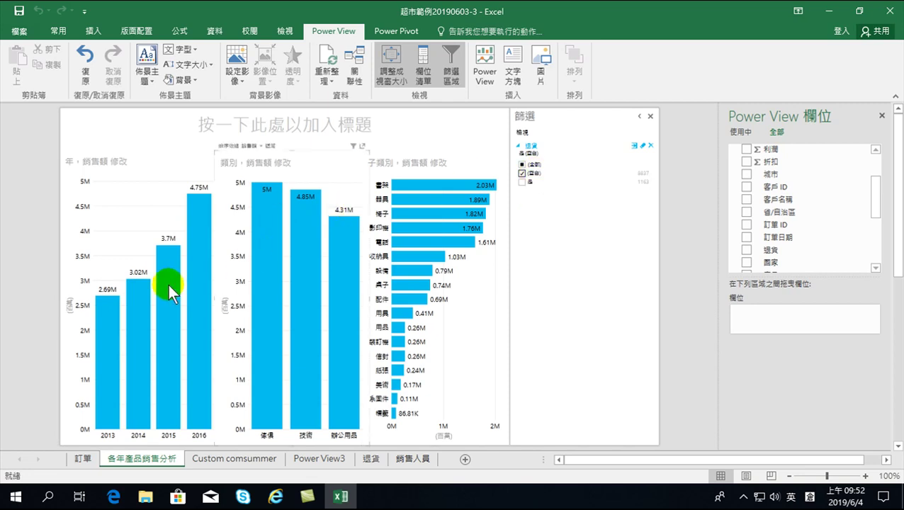
left_click(186, 248)
mouse_move(192, 257)
- Toggle 是 on and off, leaving only (空白) checked so 2016 shows 4.75M
left_click(522, 182)
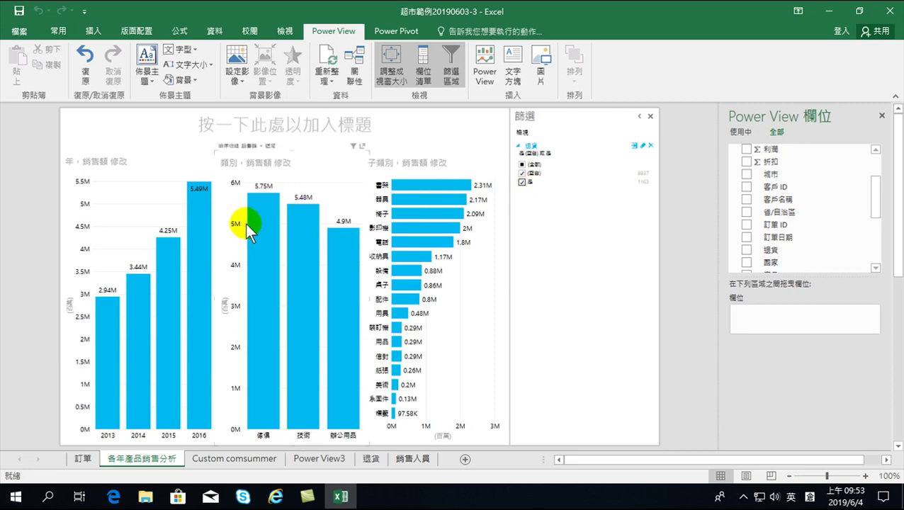
mouse_move(192, 224)
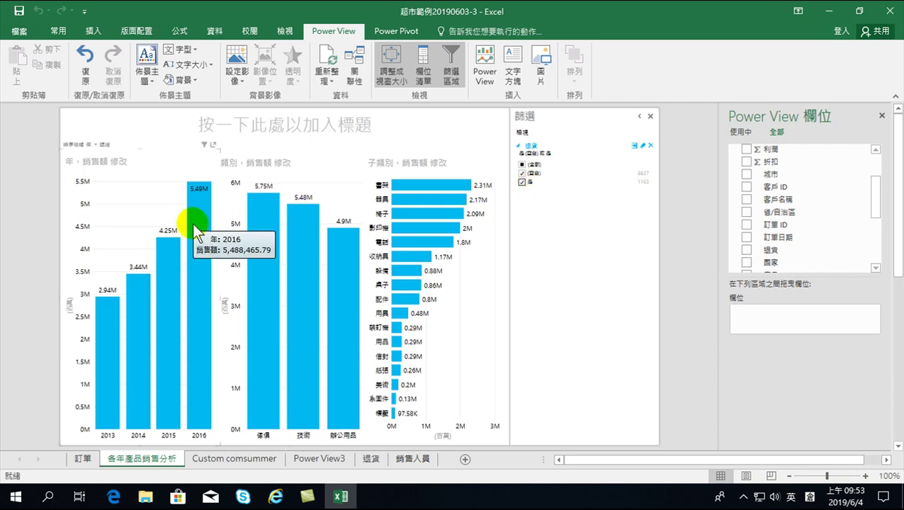
left_click(522, 181)
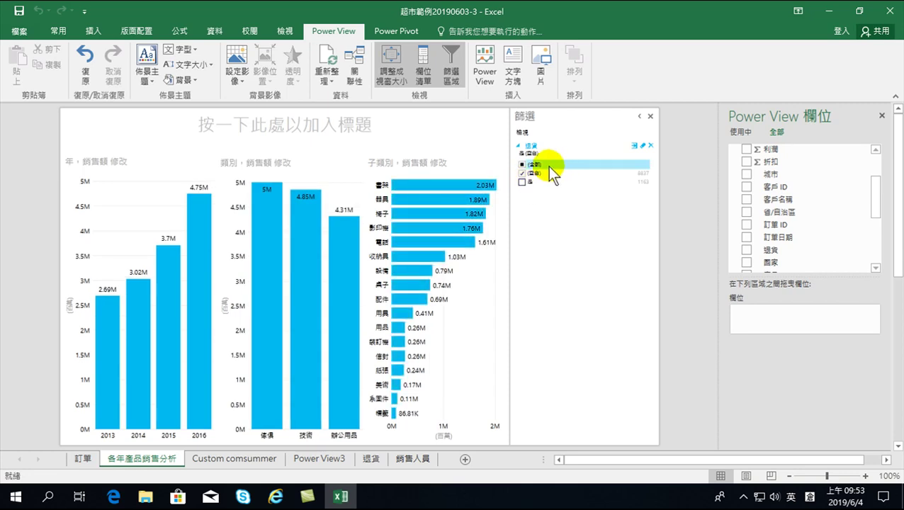
left_click_drag(772, 250, 770, 258)
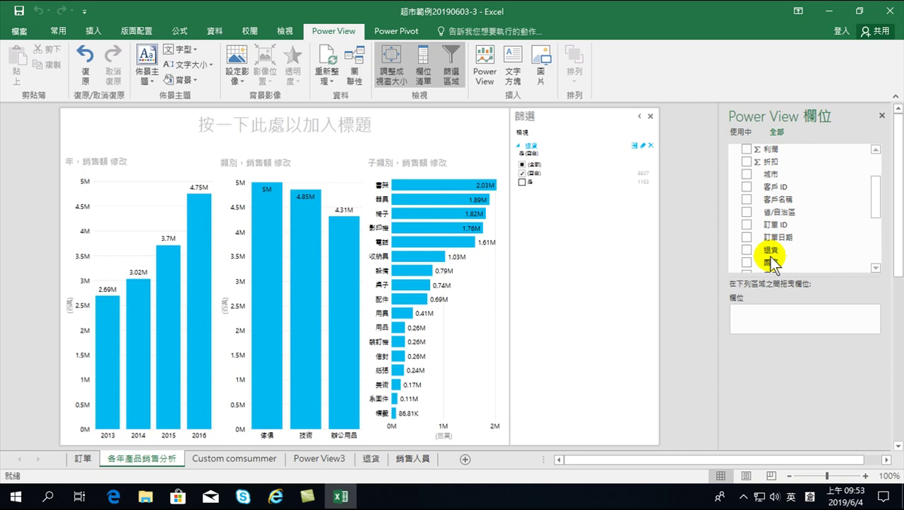
left_click(522, 183)
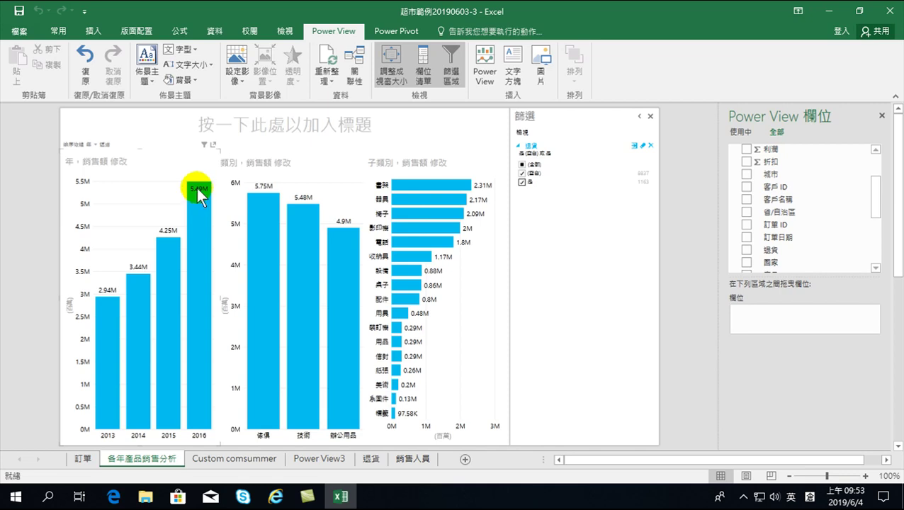
left_click(522, 182)
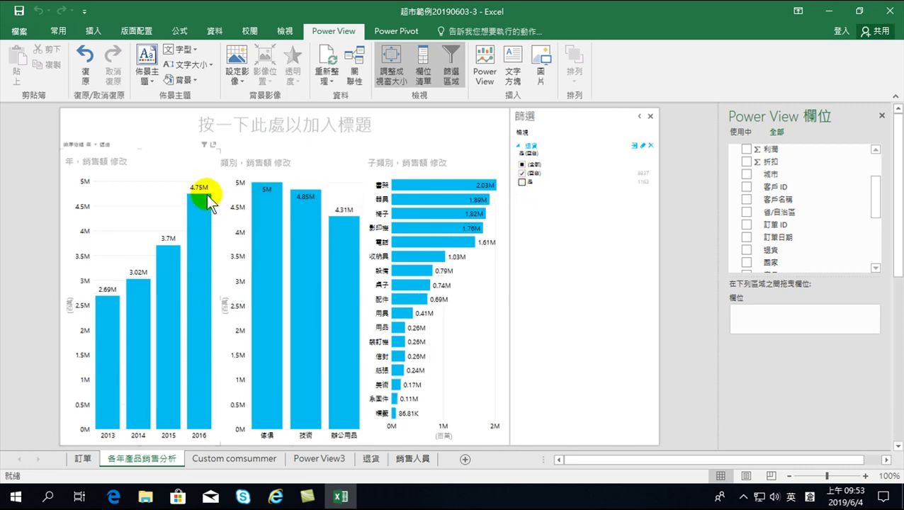
mouse_move(200, 199)
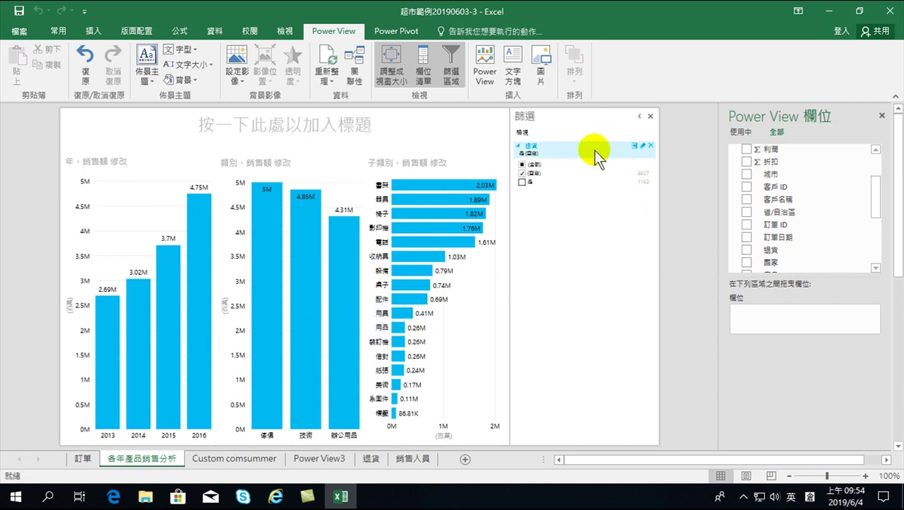
- Replace the old 退貨 filter with a fresh one set to (空白) only, 2016 at 4.75M
left_click(649, 145)
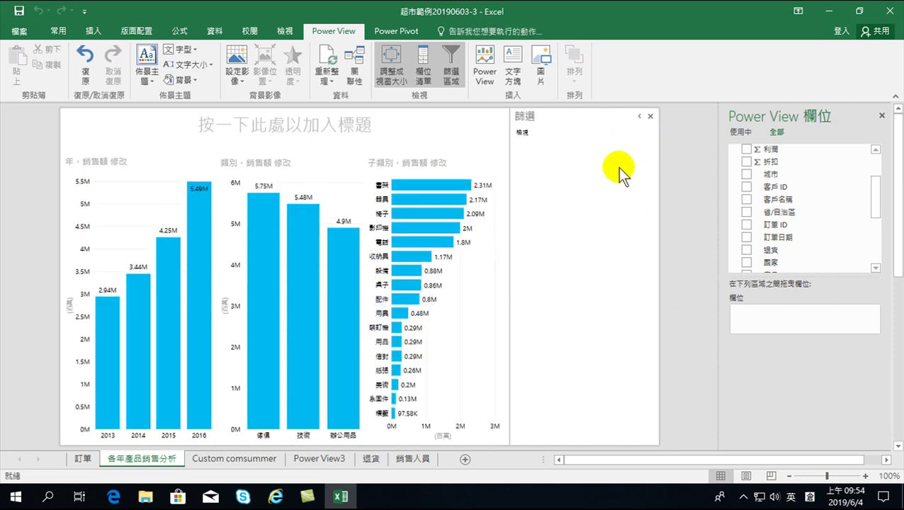
left_click_drag(876, 192, 876, 233)
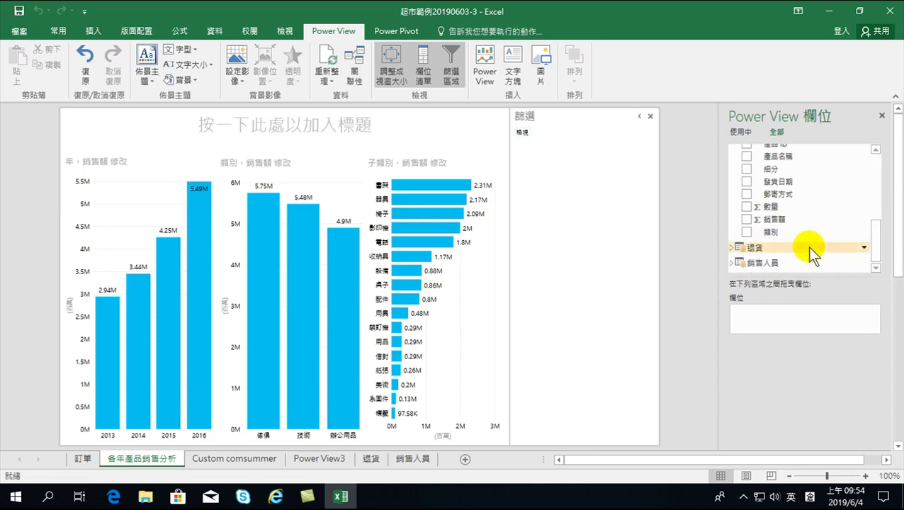
scroll(786, 220, "up", 1)
scroll(786, 218, "up", 2)
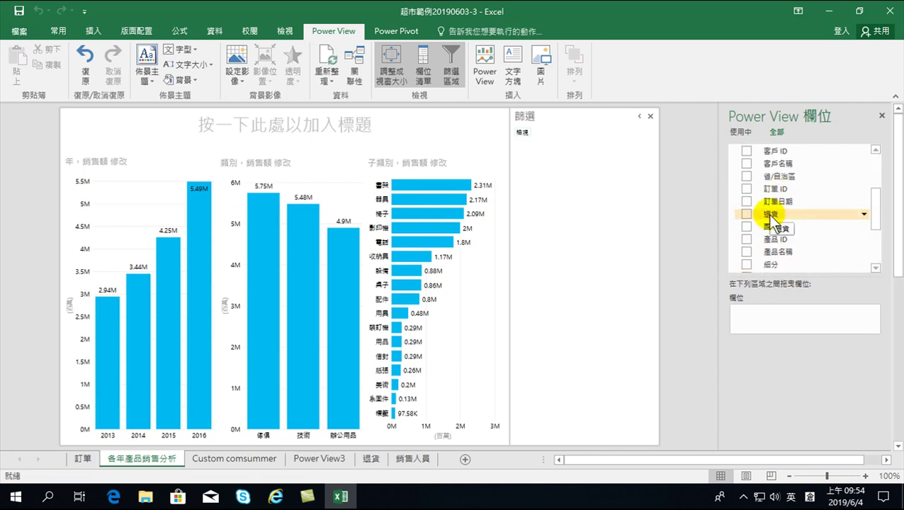
mouse_move(775, 214)
left_mouse_down()
mouse_move(551, 183)
mouse_move(547, 157)
left_mouse_up()
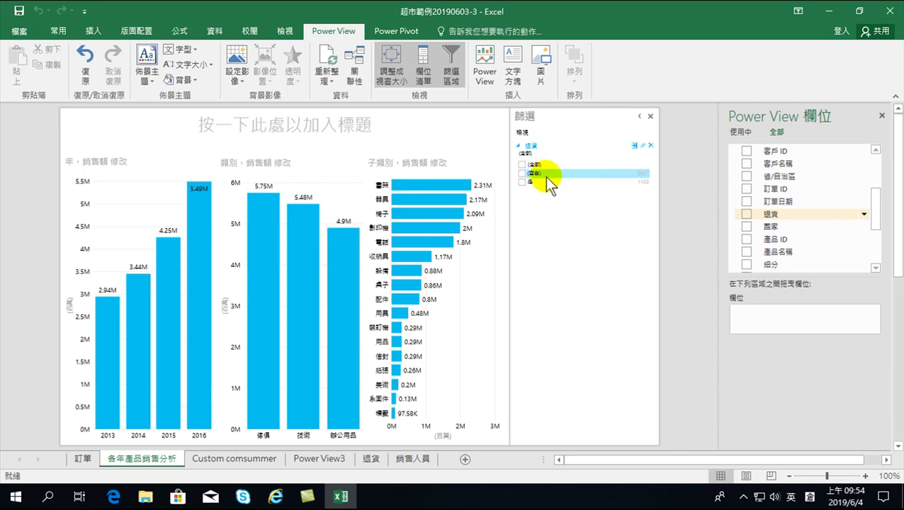
left_click(522, 173)
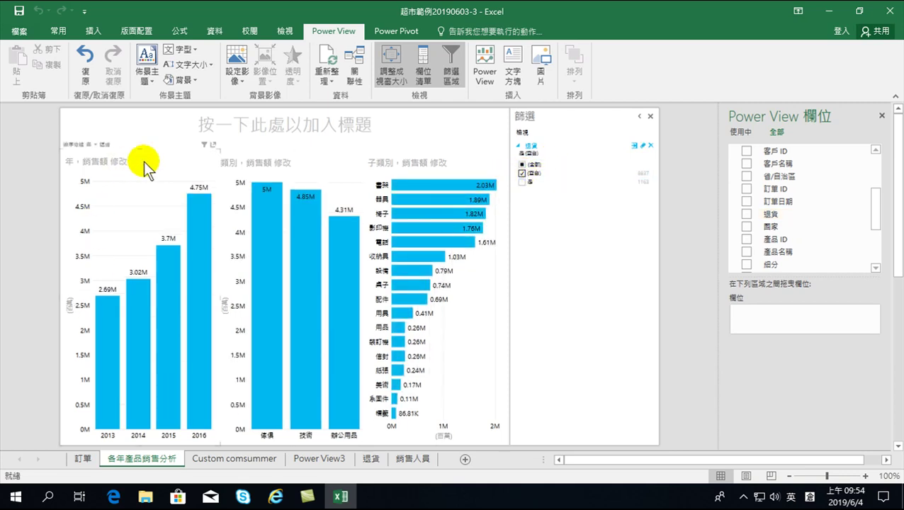
mouse_move(162, 365)
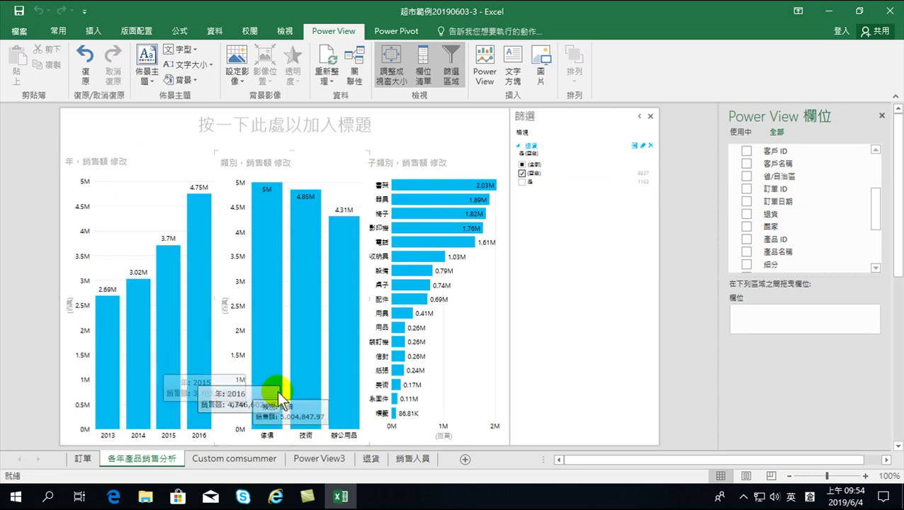
mouse_move(347, 397)
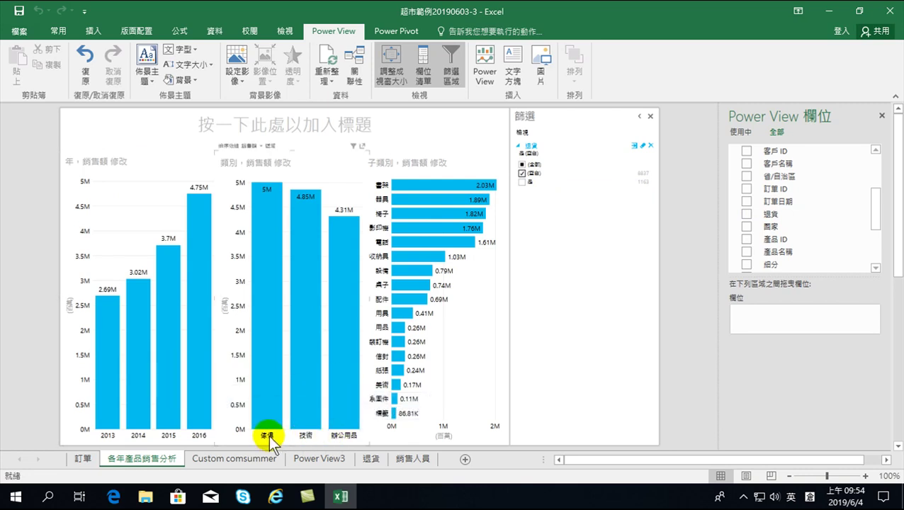
mouse_move(303, 244)
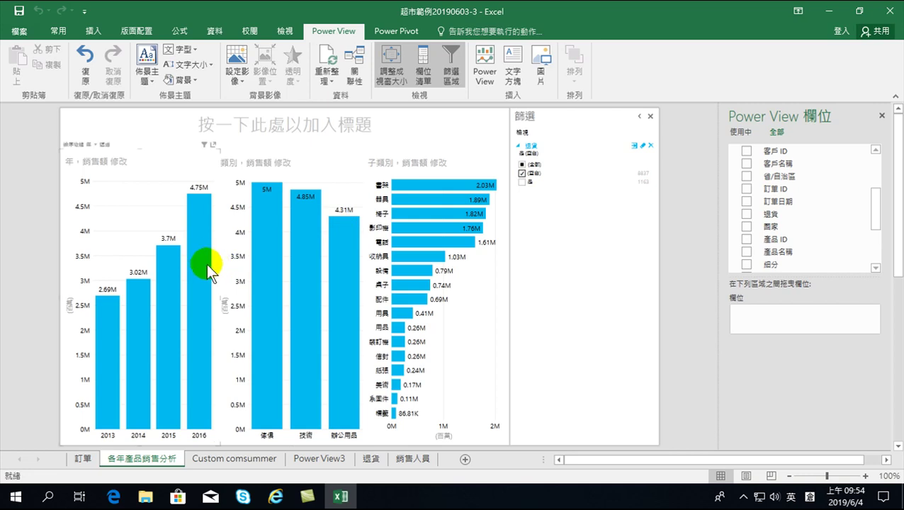
- Cross-highlight 2015, then 2016, by selecting bars in the yearly sales chart
left_click(172, 272)
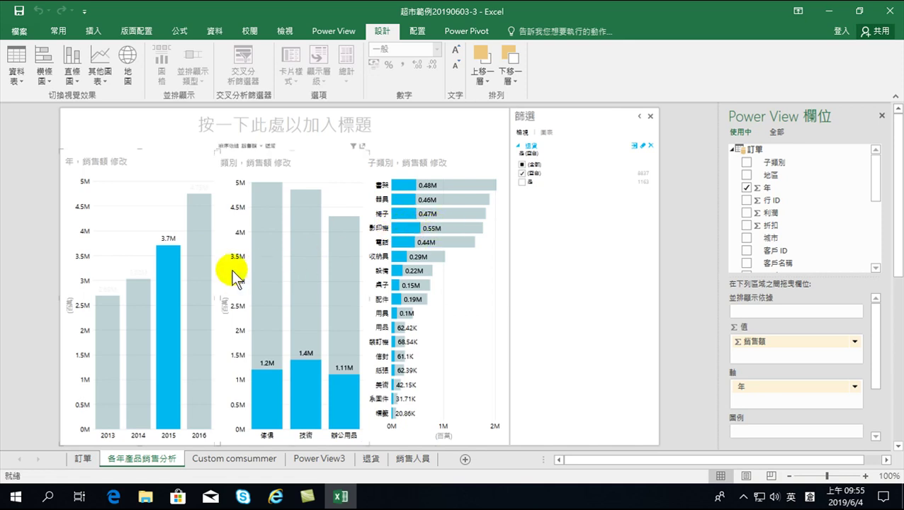
left_click(200, 273)
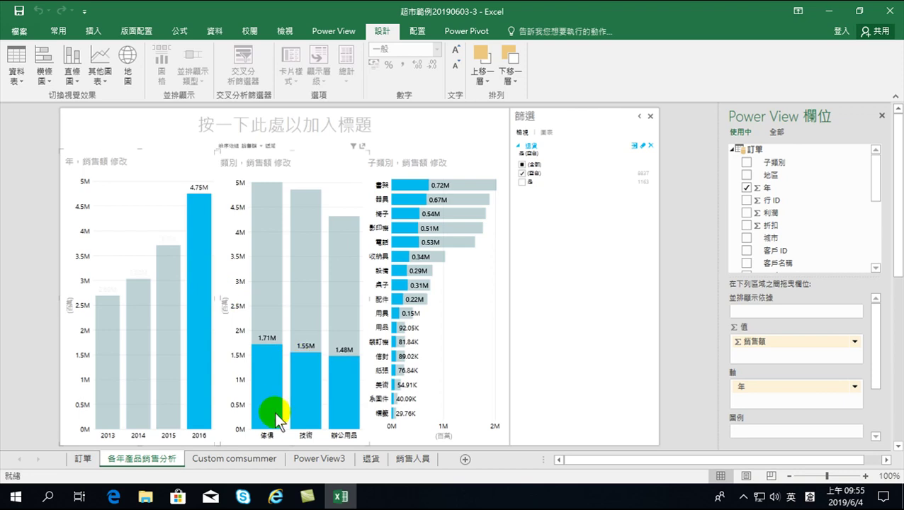
mouse_move(261, 434)
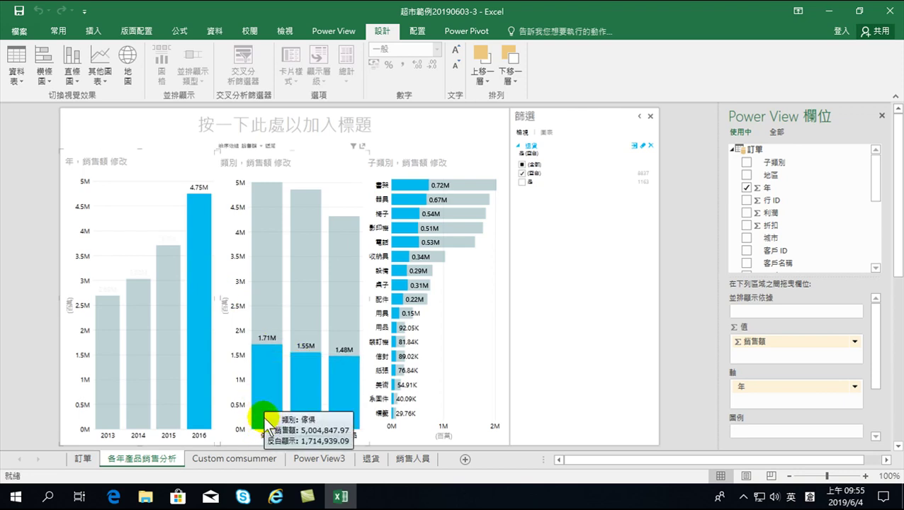
mouse_move(271, 347)
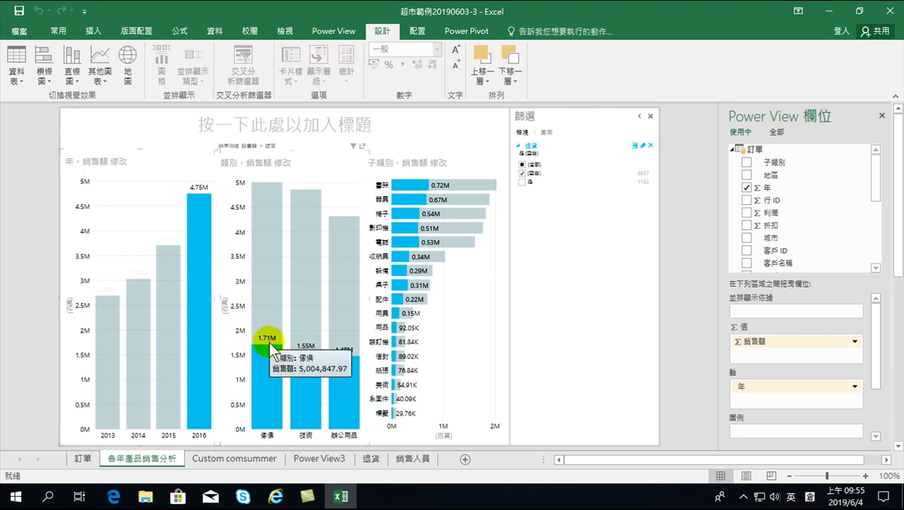
left_click(168, 263)
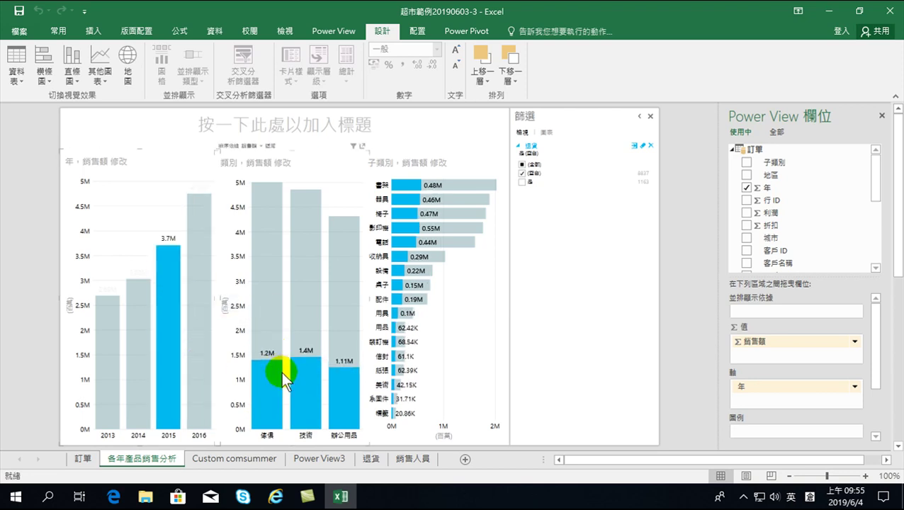
left_click(198, 323)
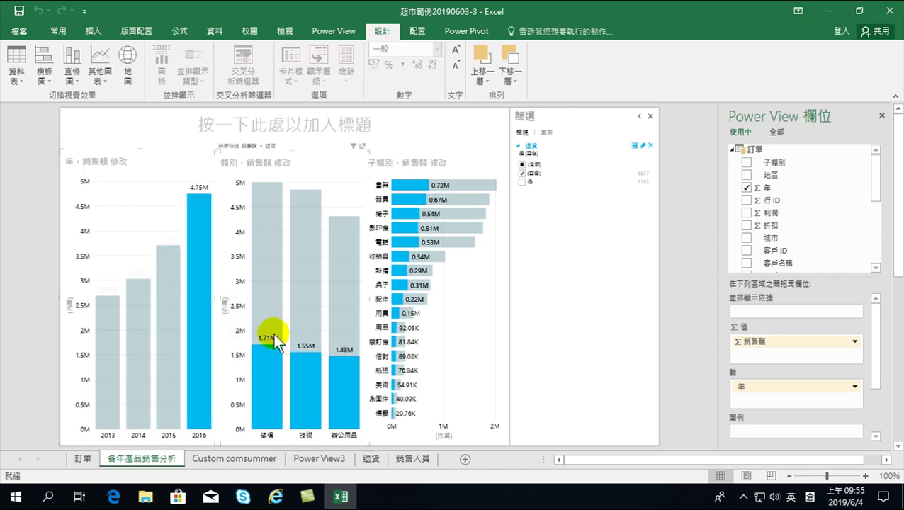
- Click within the category charts while 2016 stays highlighted (傢俱 1.71M, 書架 0.72M)
mouse_move(414, 215)
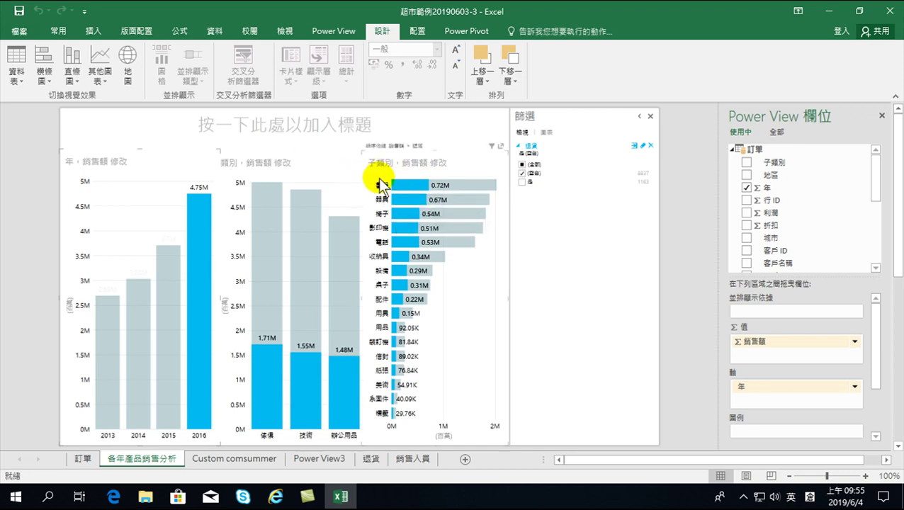
left_click(397, 182)
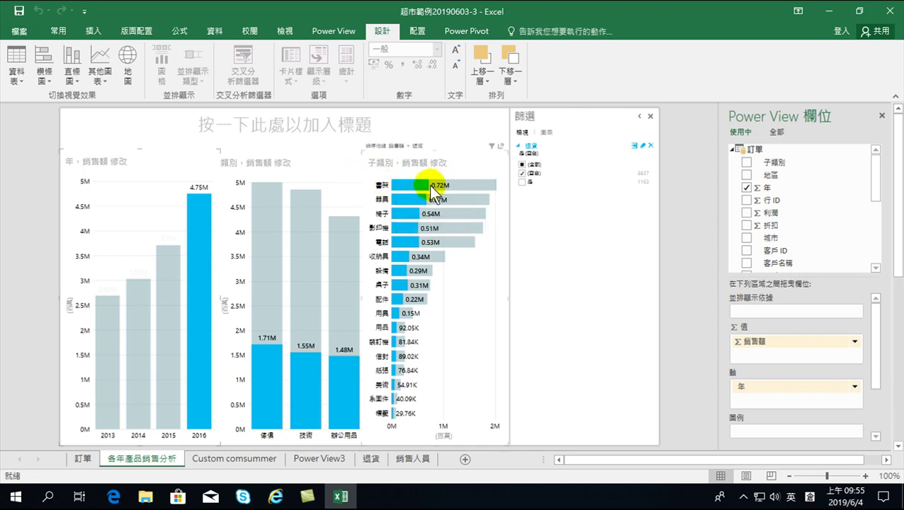
left_click(422, 223)
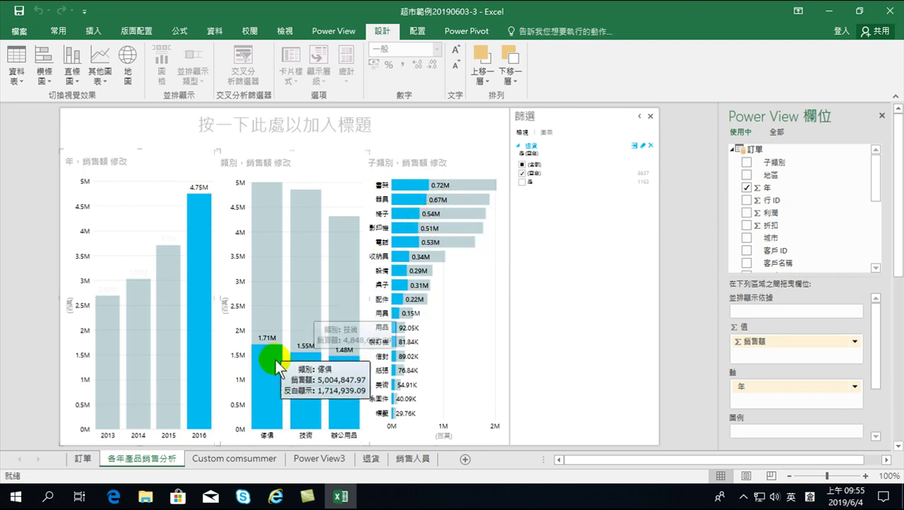
left_click(427, 218)
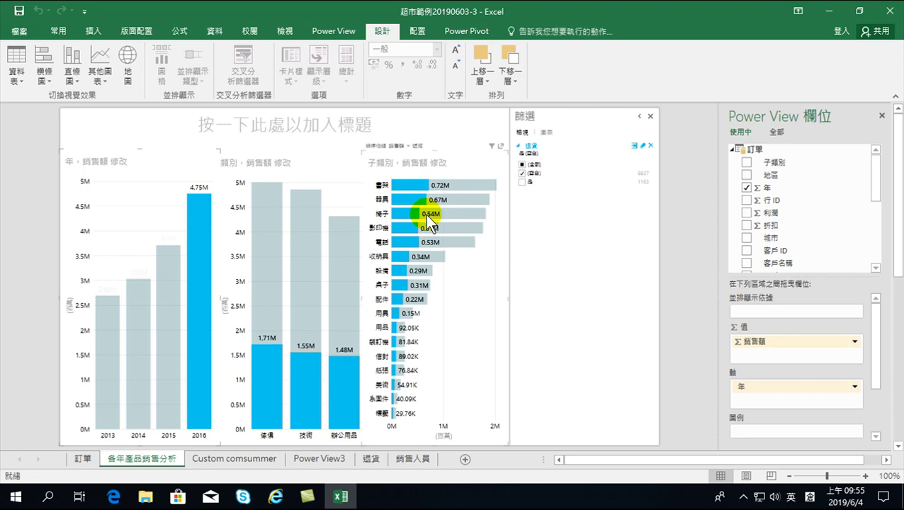
left_click(425, 215)
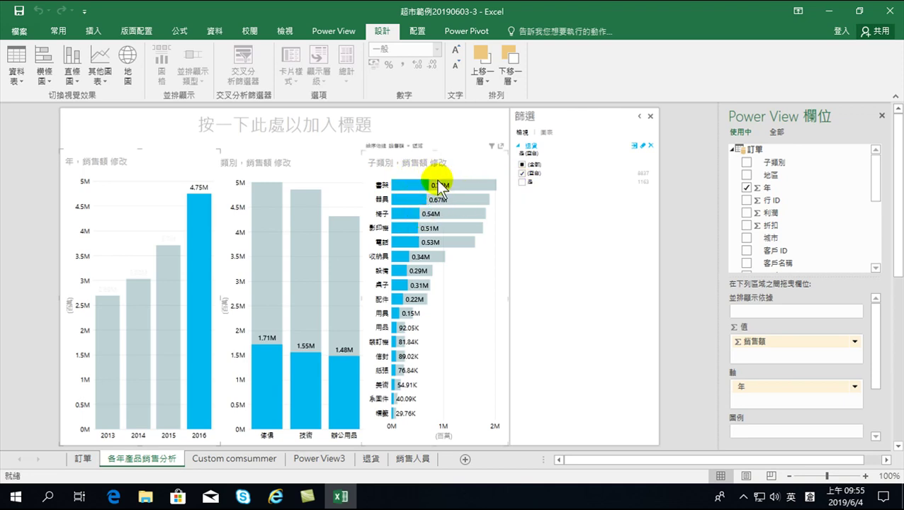
mouse_move(421, 215)
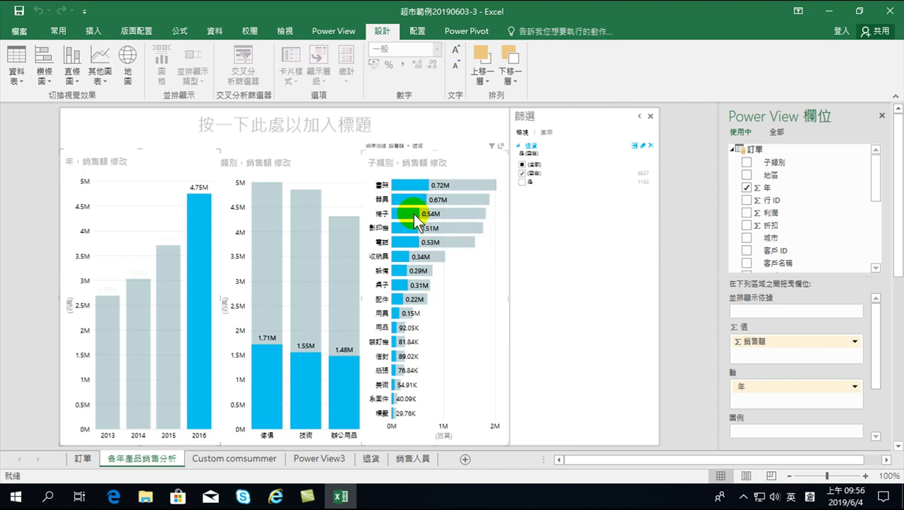
left_click(522, 182)
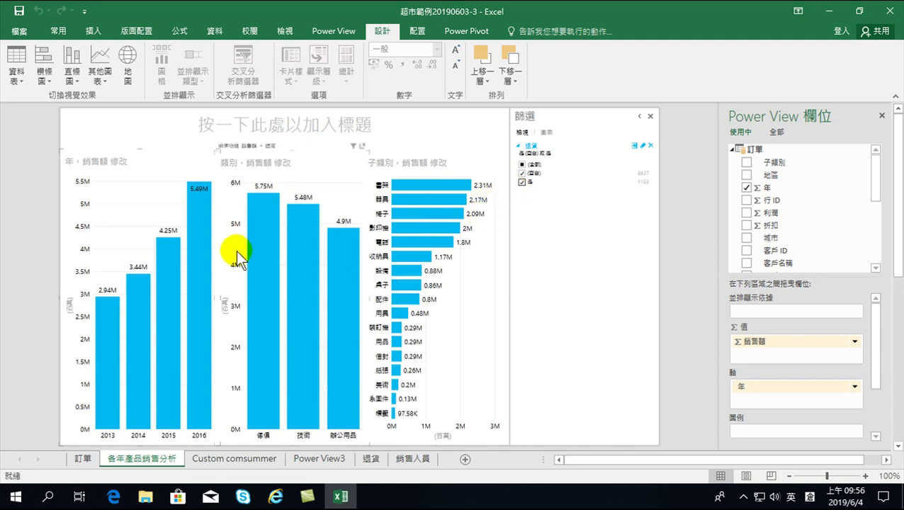
left_click(198, 266)
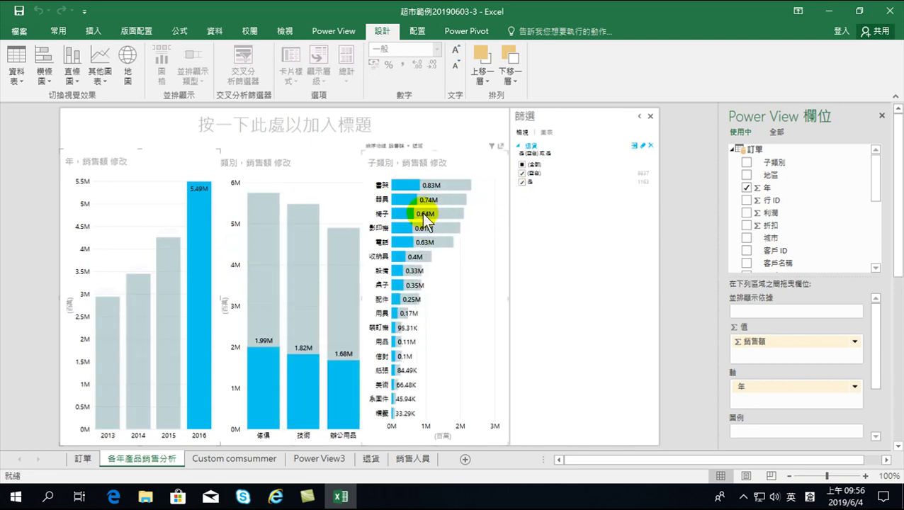
left_click(522, 182)
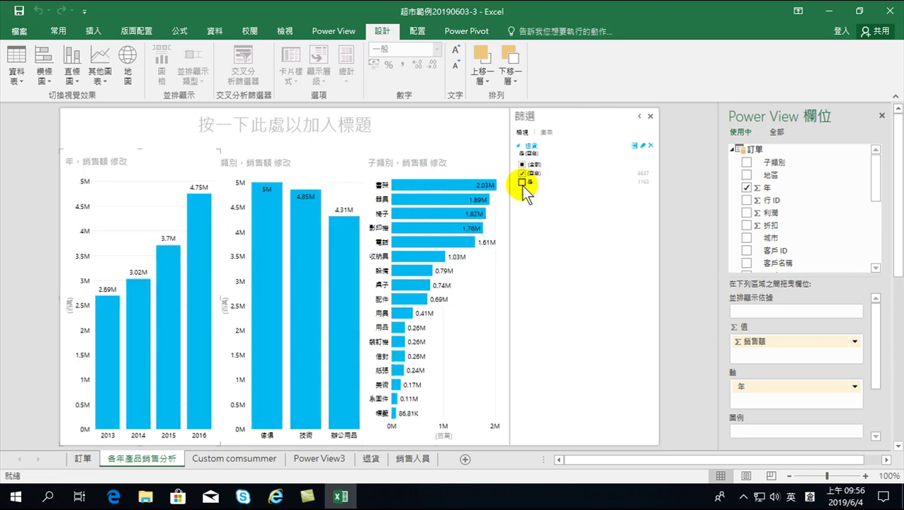
left_click(204, 237)
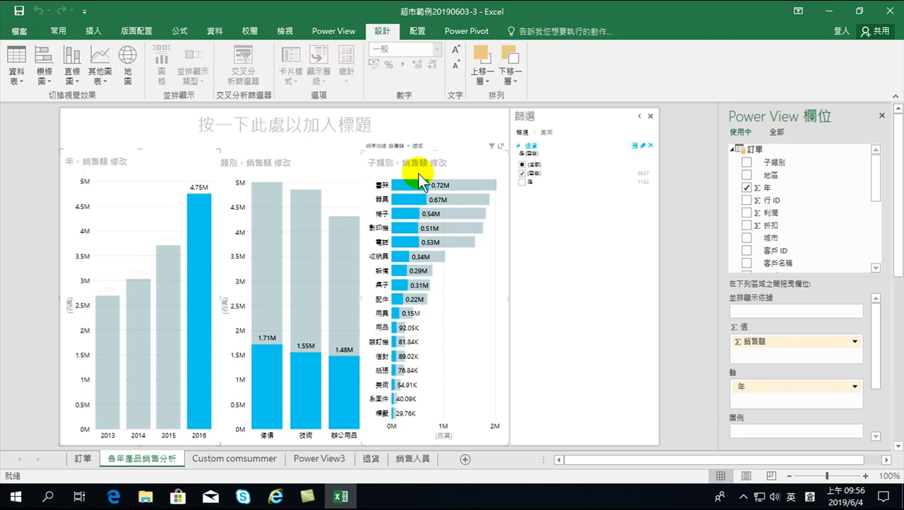
left_click_drag(875, 174, 877, 220)
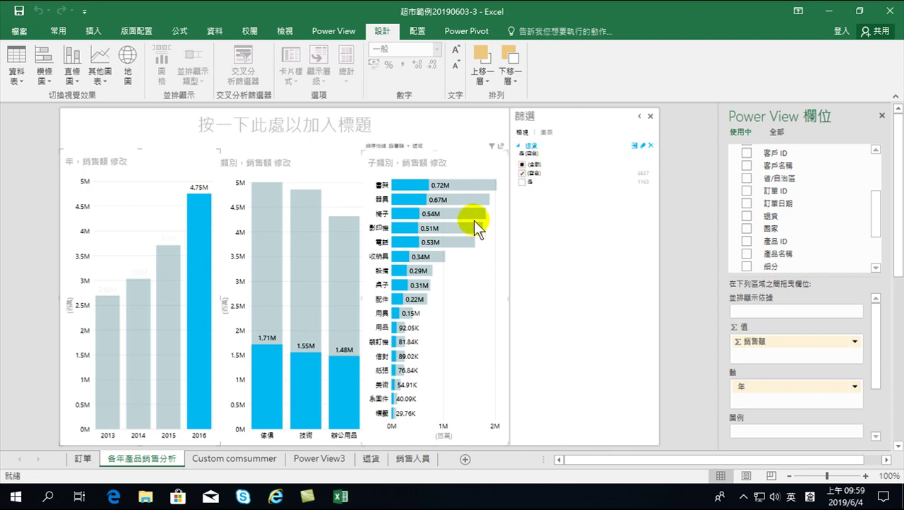
left_click_drag(875, 206, 878, 244)
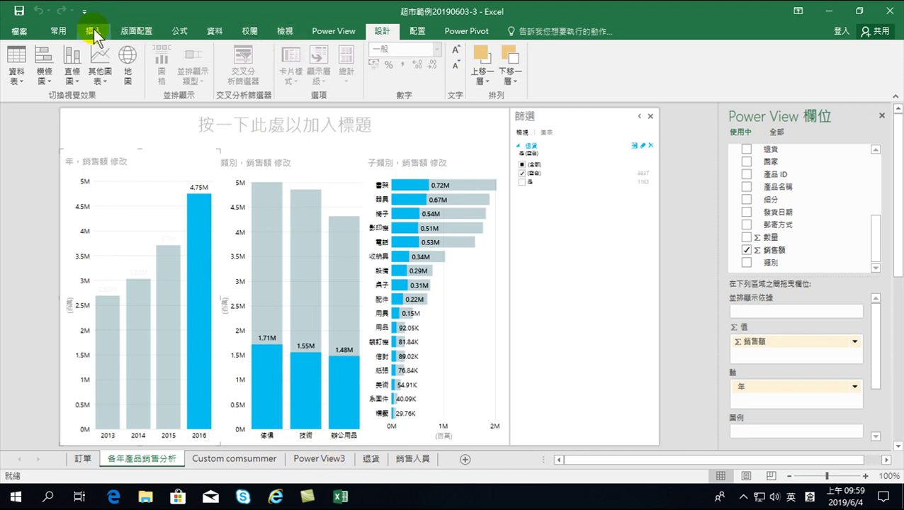
- Insert a new Power View report sheet from the 資料 ribbon
left_click(214, 31)
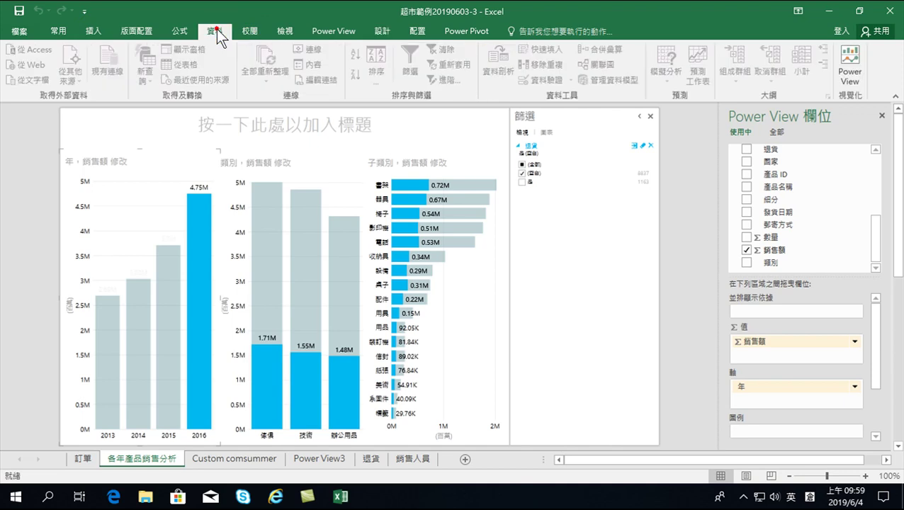
left_click(848, 58)
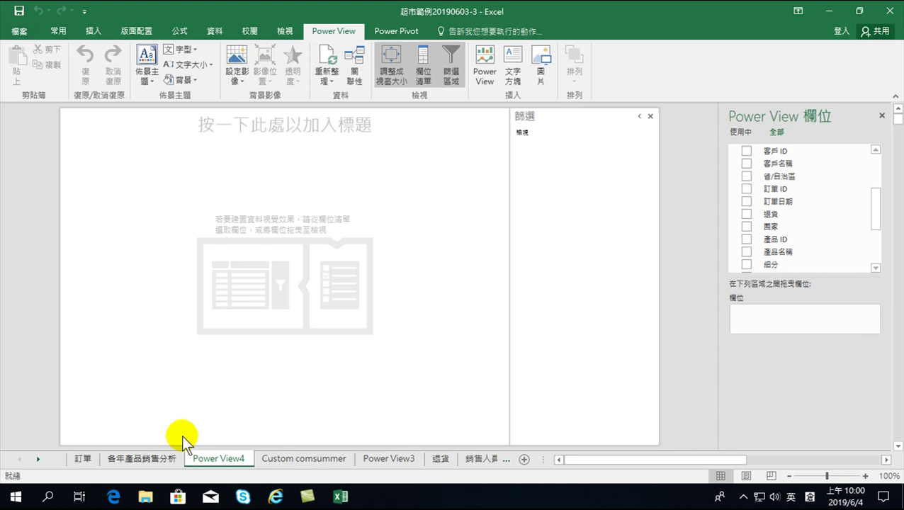
- Clear the 2016 highlight and paste the yearly sales chart onto Power View4
left_click(125, 457)
left_click(138, 189)
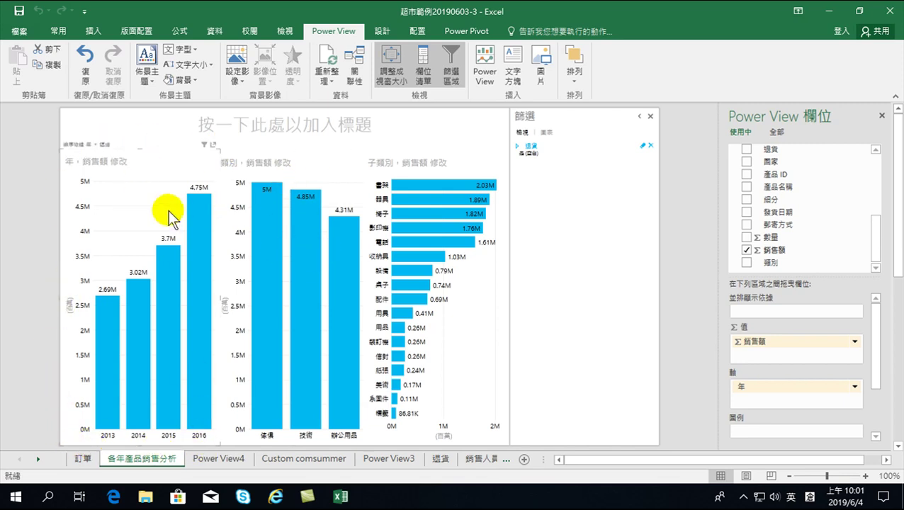
left_click(220, 459)
left_click(22, 57)
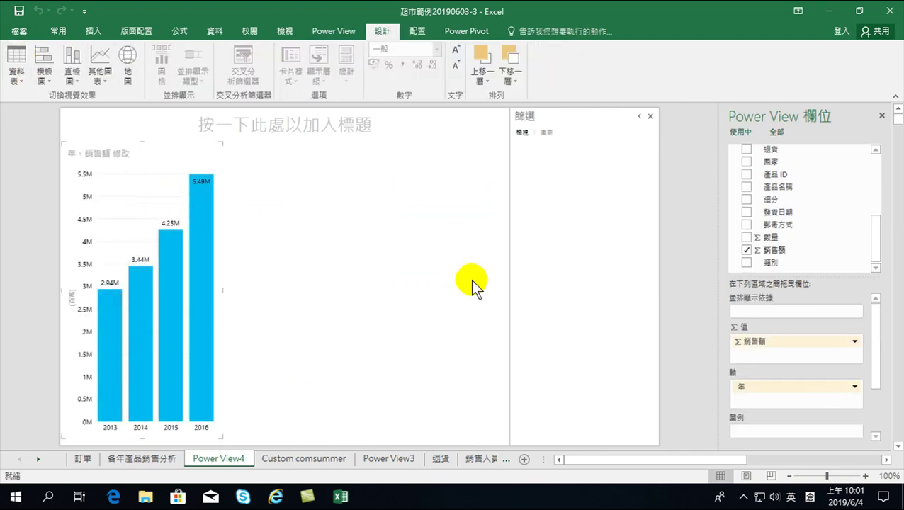
- Filter Power View4 to returned orders (退貨 是), then return to 各年產品銷售分析
left_click_drag(878, 244, 880, 187)
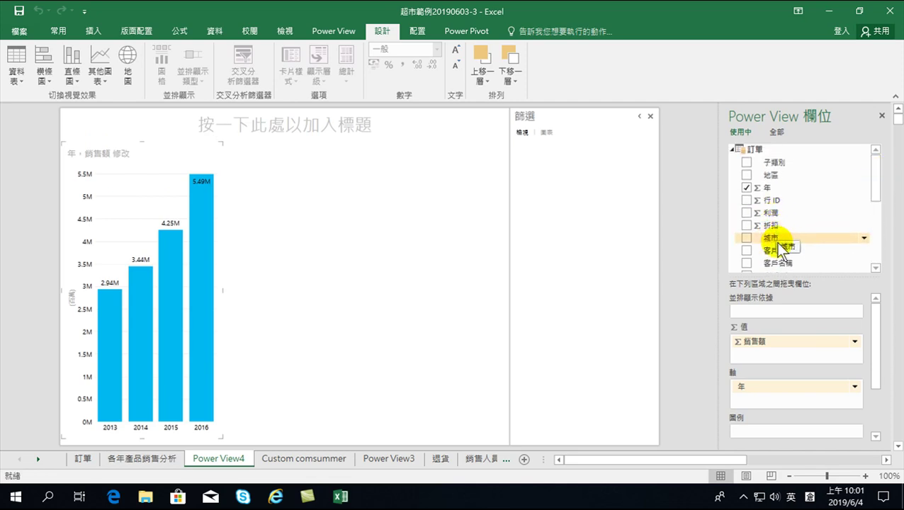
scroll(777, 241, "down", 2)
left_click_drag(777, 250, 548, 158)
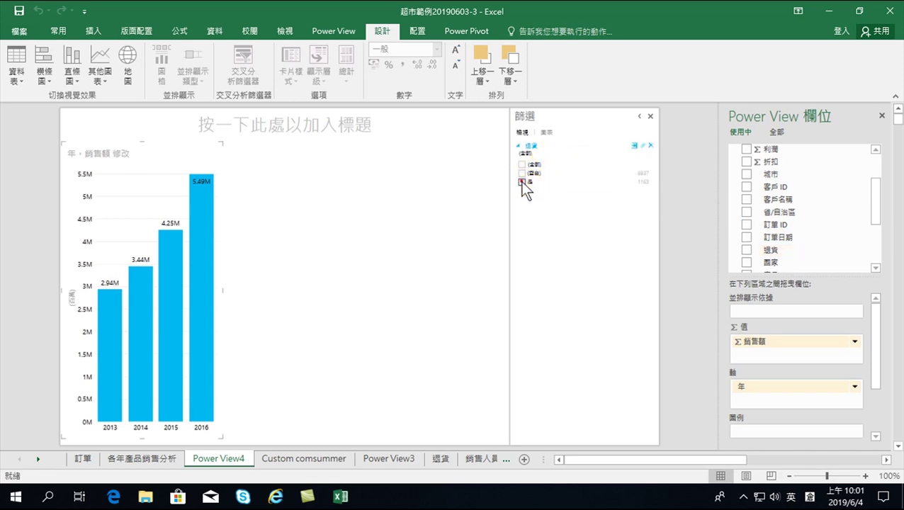
left_click(522, 182)
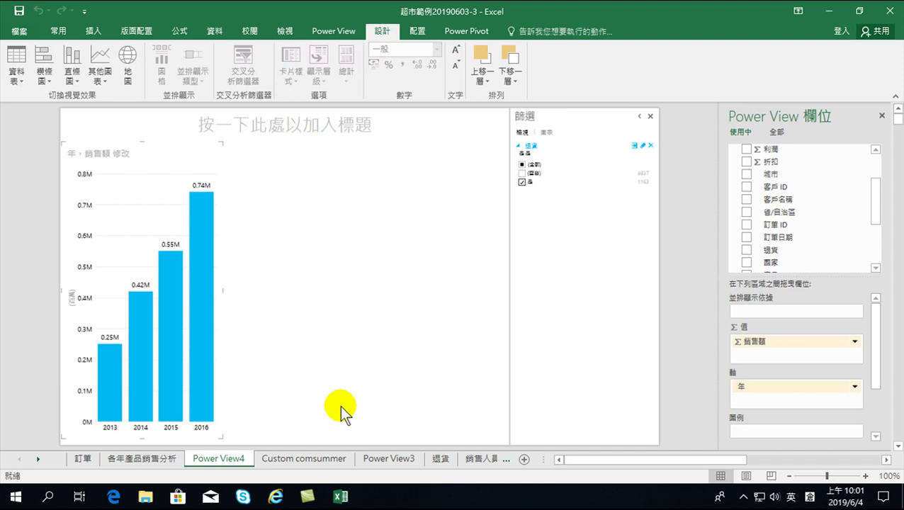
left_click(140, 458)
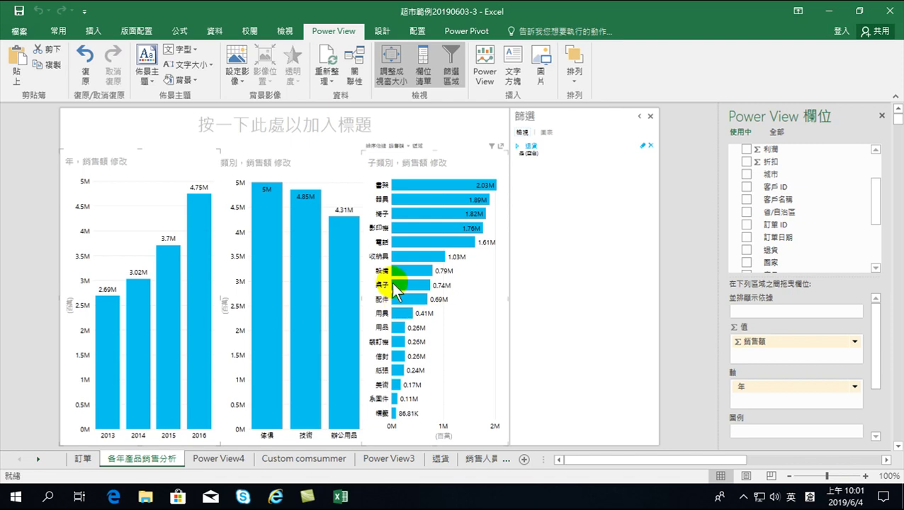
mouse_move(439, 231)
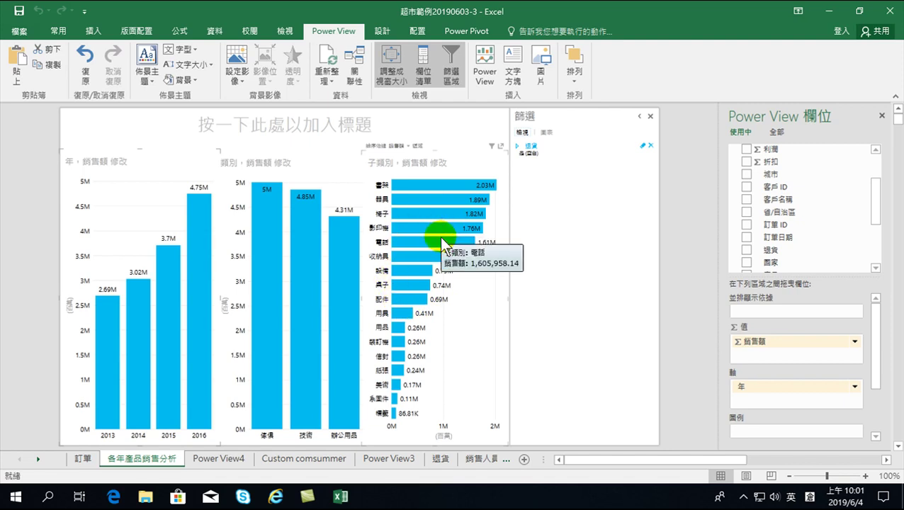
right_click(155, 458)
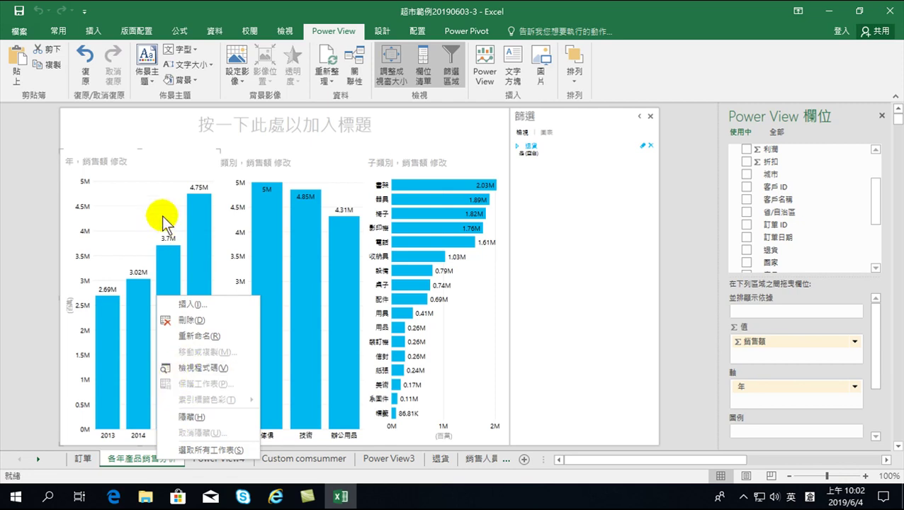
- Copy the 類別 sales chart from 各年產品銷售分析 and paste it onto Power View4
left_click(151, 155)
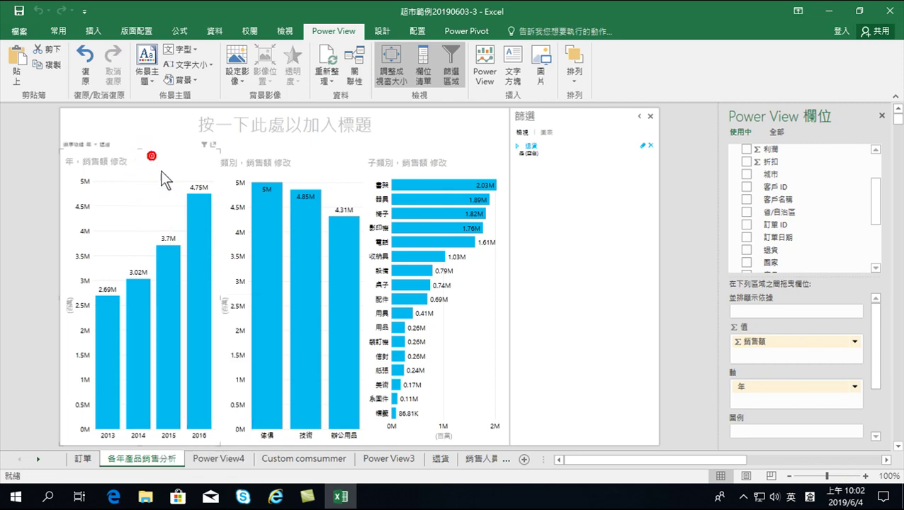
left_click(336, 163, "ctrl")
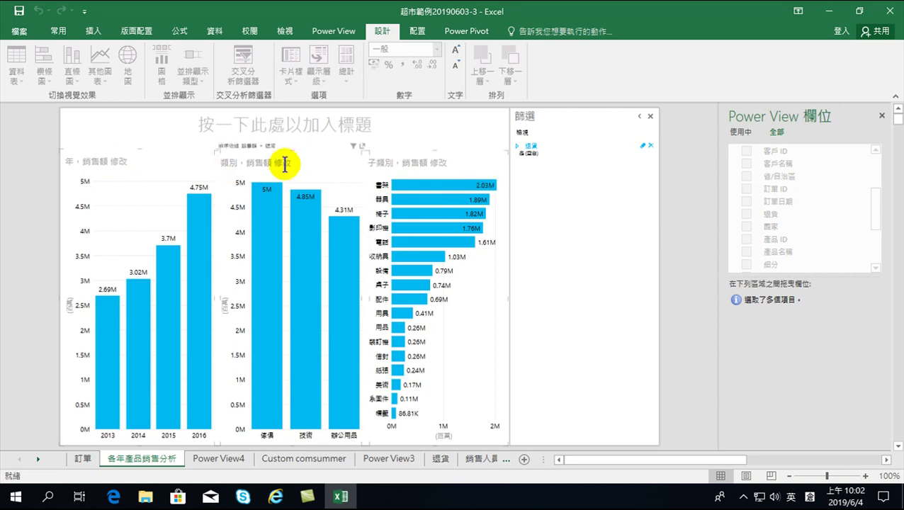
left_click(63, 28)
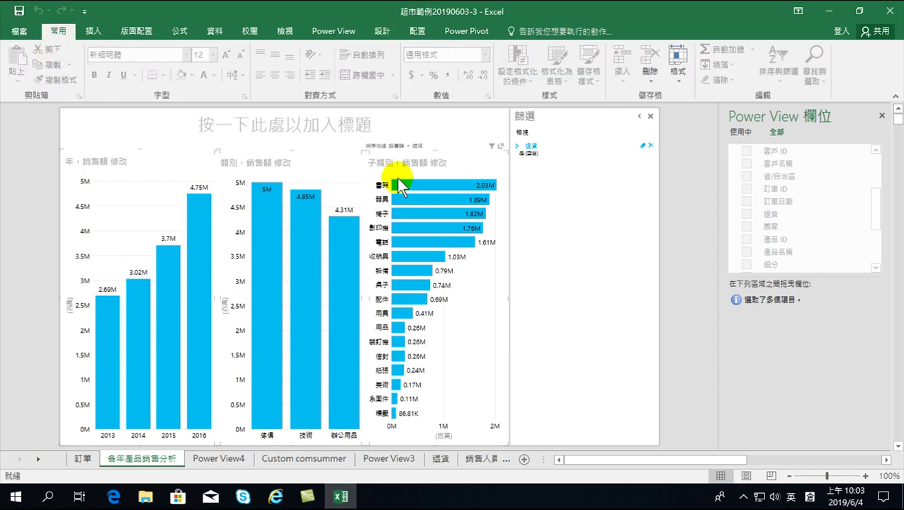
left_click(213, 459)
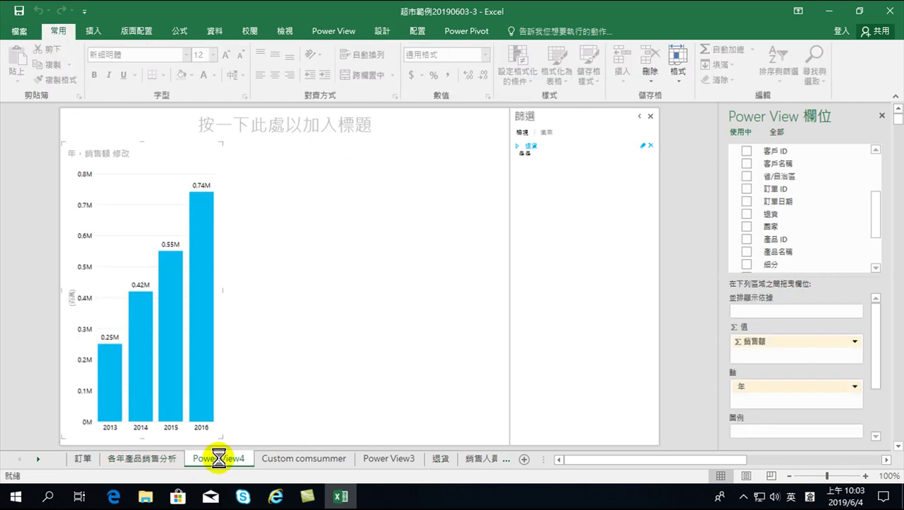
left_click(310, 272)
left_click(159, 458)
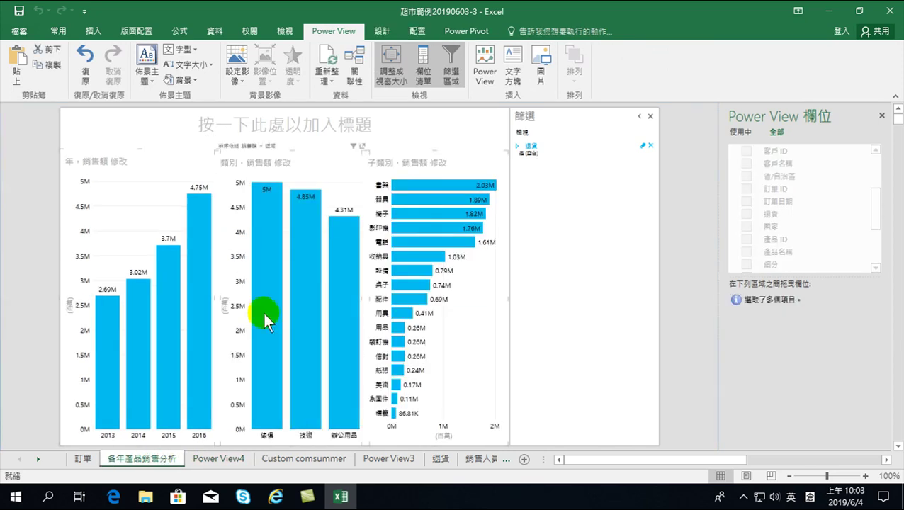
left_click(322, 164)
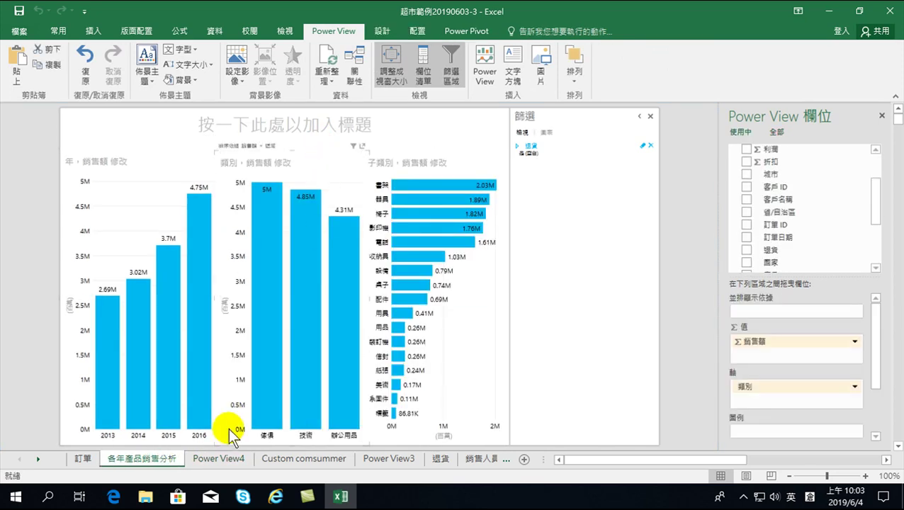
left_click(319, 161)
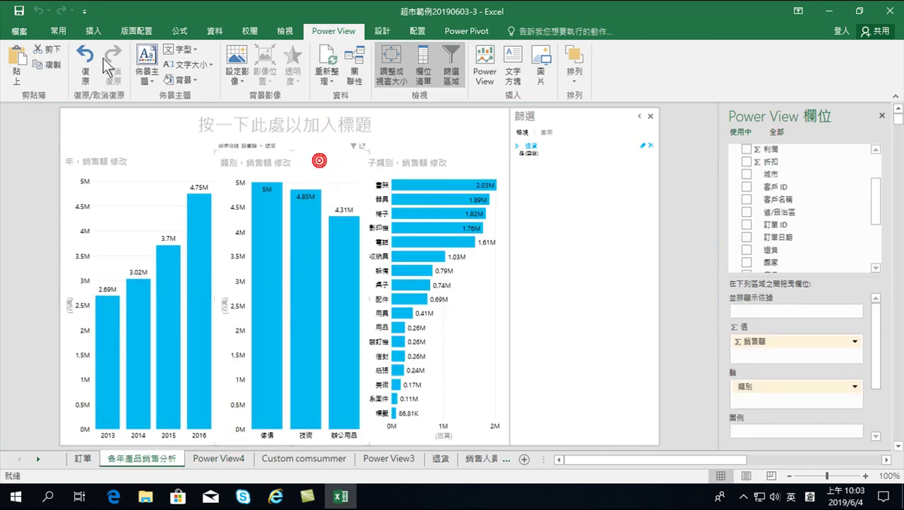
left_click(47, 62)
left_click(226, 460)
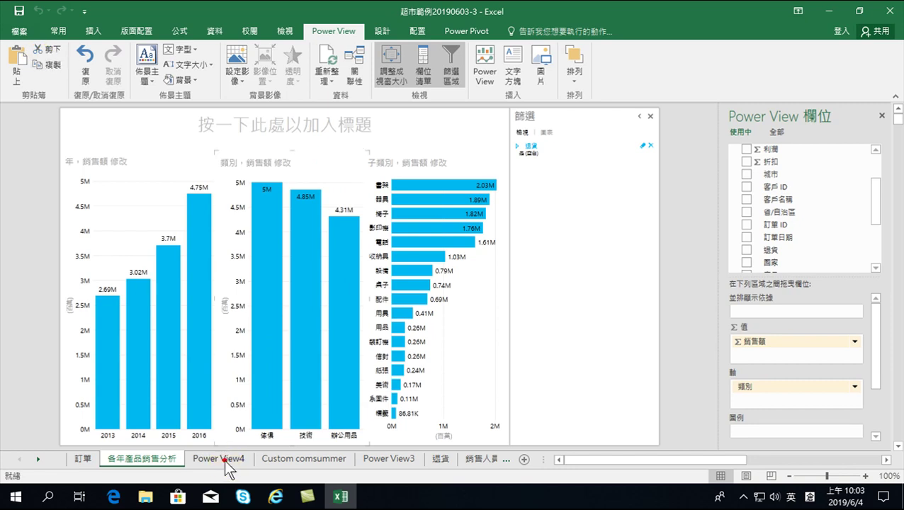
left_click(265, 207)
left_click(18, 63)
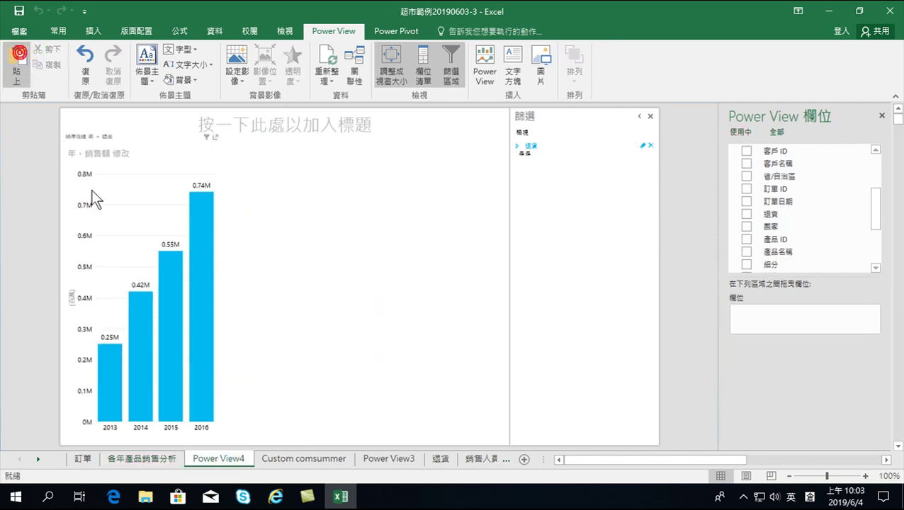
- Copy the 子類別 bar chart with 複製 and paste it onto the Power View4 canvas
left_click(145, 459)
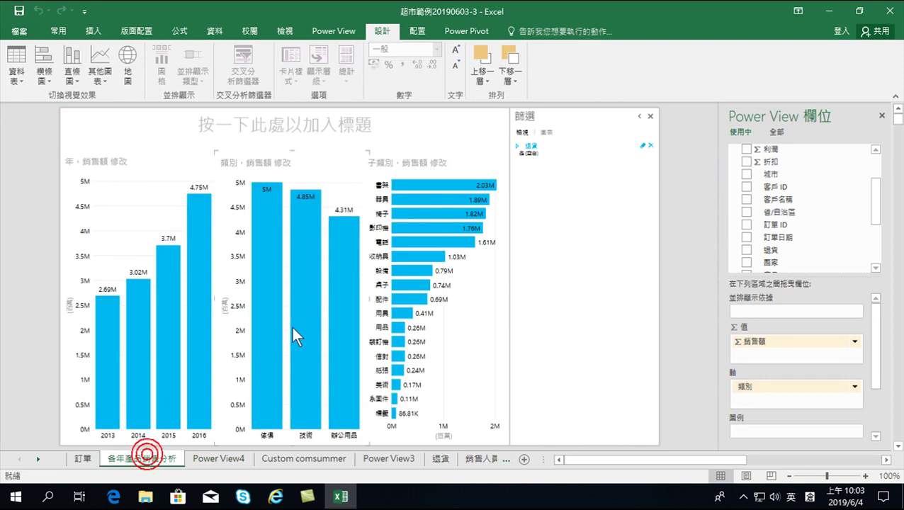
left_click(456, 157)
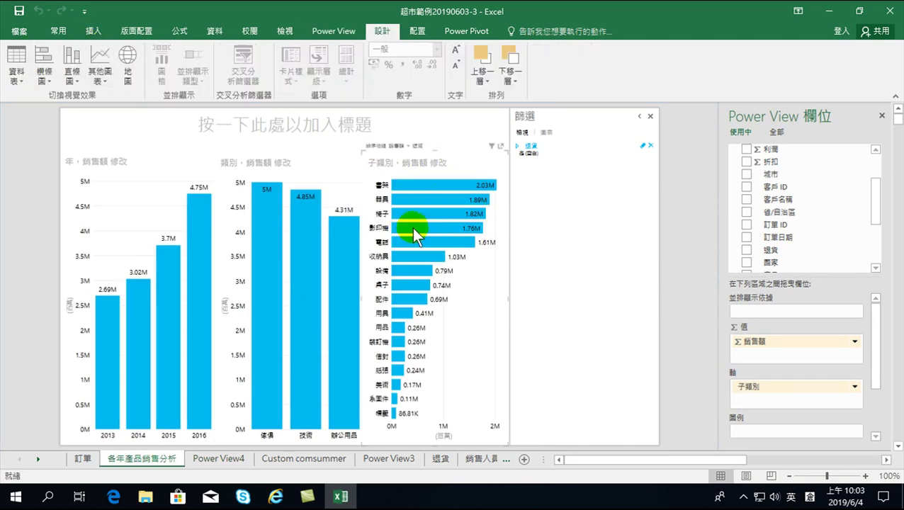
left_click(60, 30)
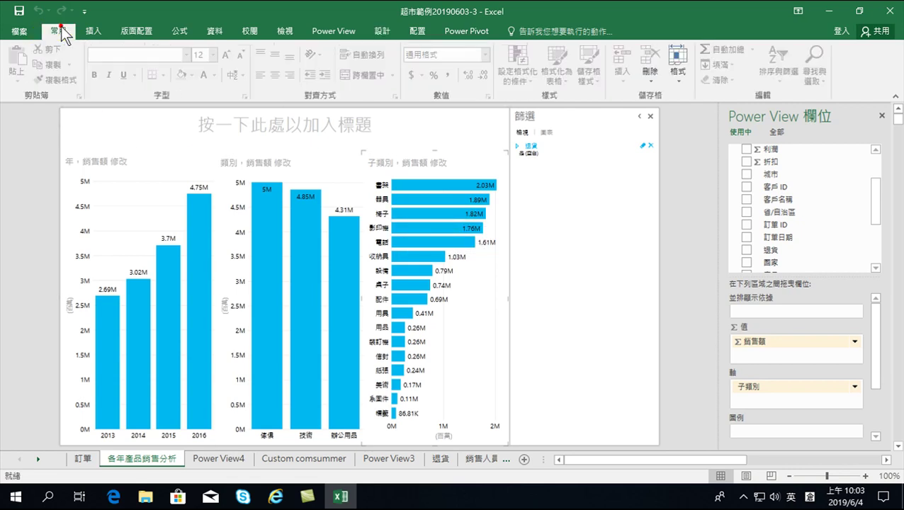
mouse_move(476, 158)
right_click(465, 302)
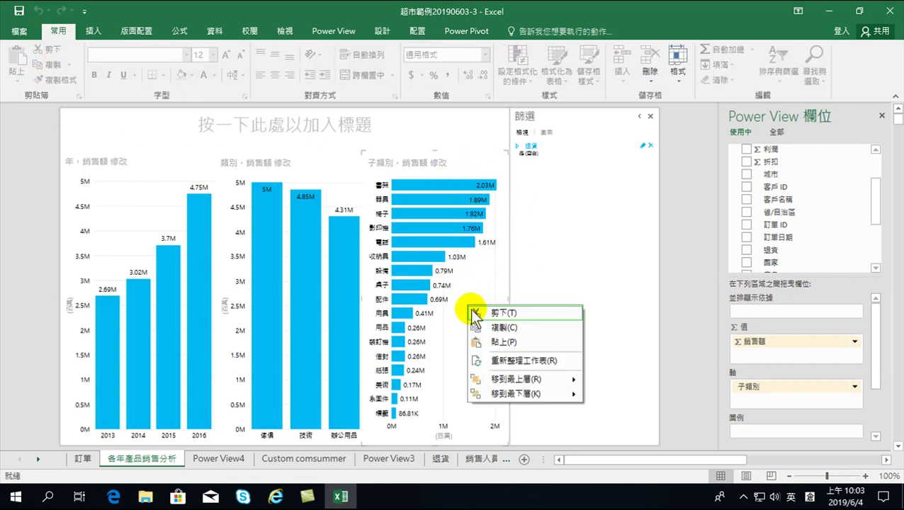
left_click(503, 325)
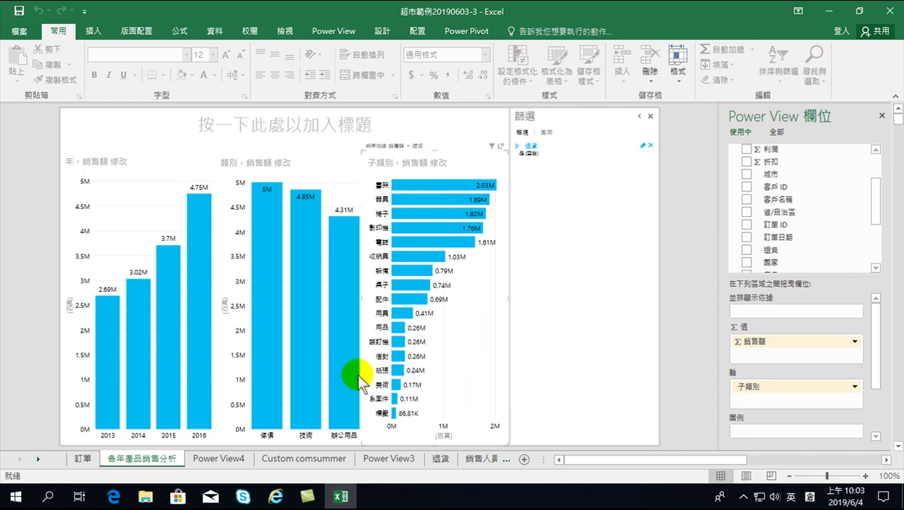
left_click(212, 459)
left_click(441, 280)
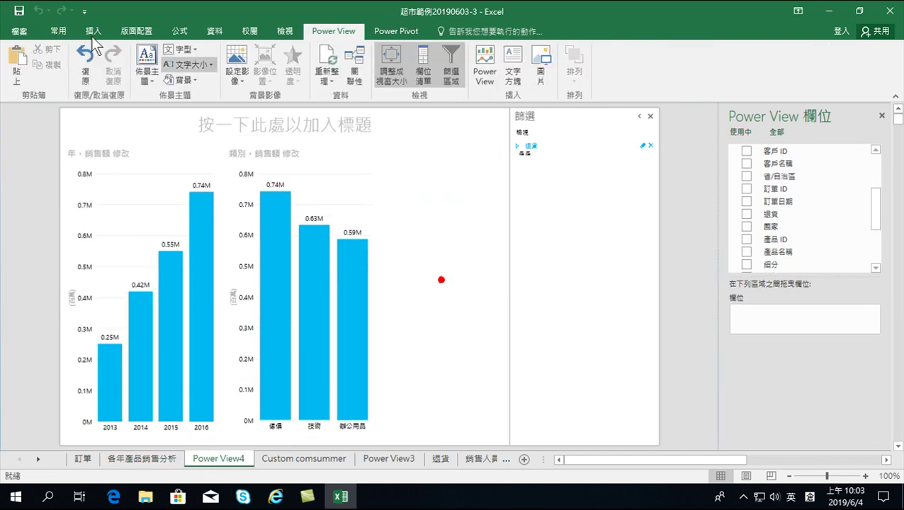
left_click(17, 62)
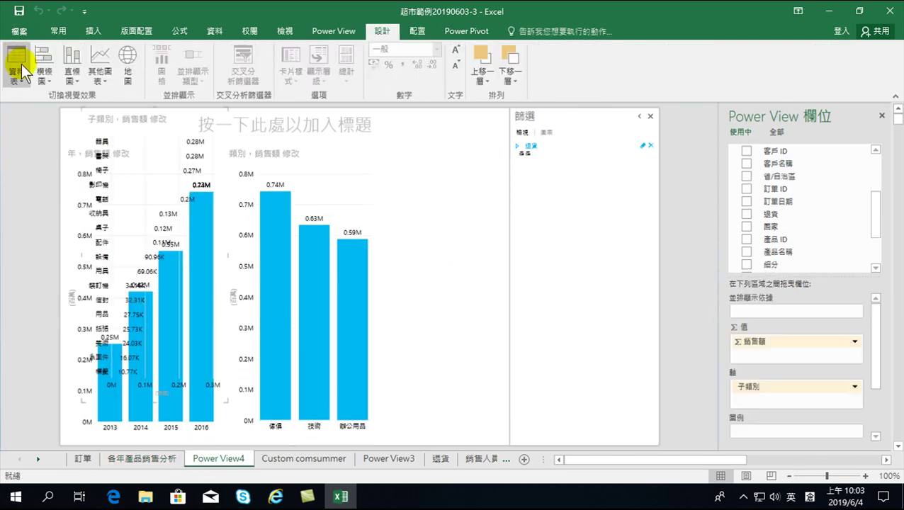
- Move the 子類別 chart to the right of the 類別 chart, then shift the 類別 chart slightly left and lower
left_click(121, 116)
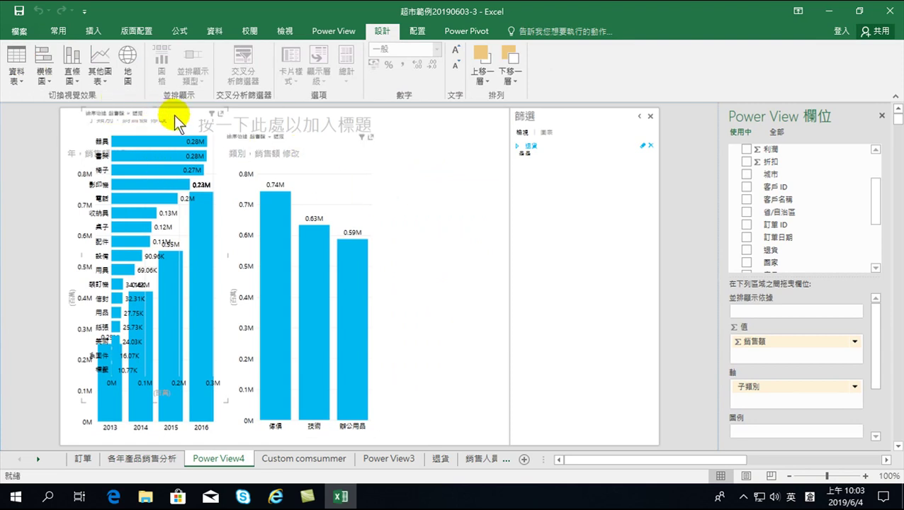
mouse_move(177, 108)
left_mouse_down()
mouse_move(364, 180)
mouse_move(491, 141)
left_mouse_up()
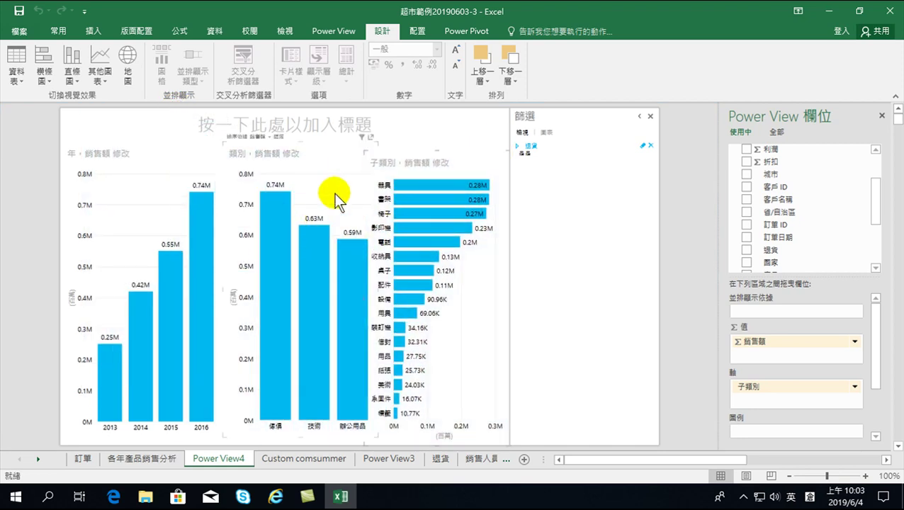
left_click(334, 160)
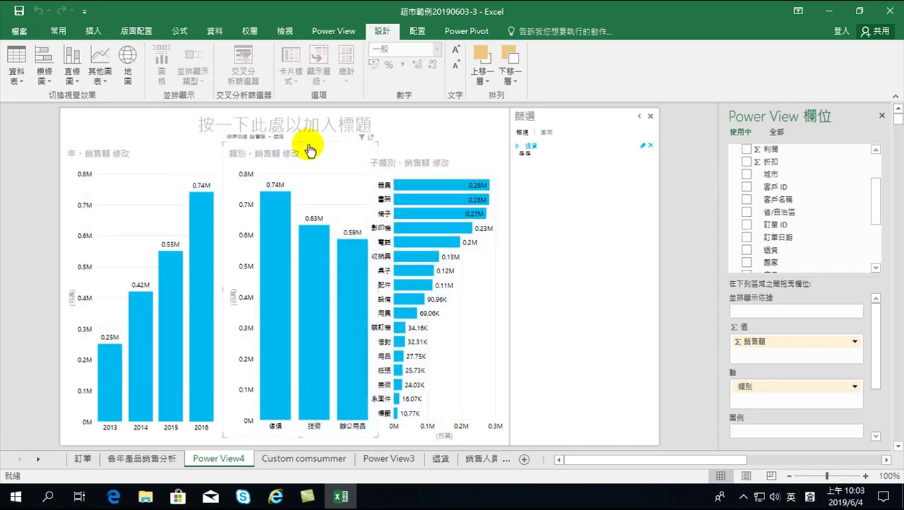
left_click_drag(310, 149, 306, 151)
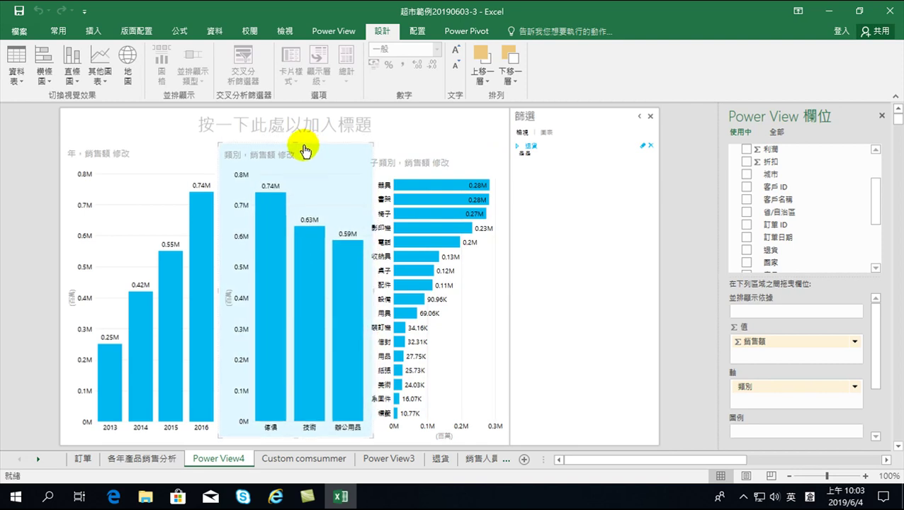
left_click_drag(306, 151, 318, 173)
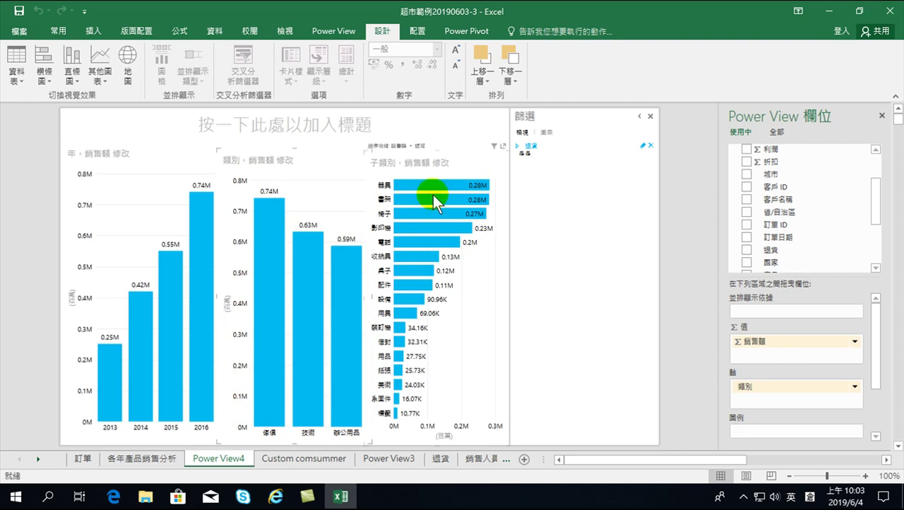
- Expand the 退貨 filter with only 是 checked, and select the 類別 chart
left_click(555, 153)
left_click(529, 182)
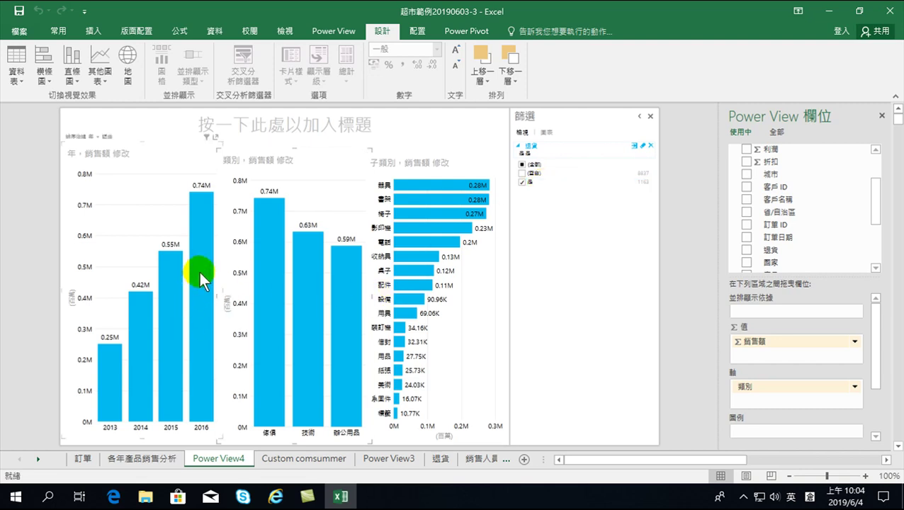
mouse_move(200, 273)
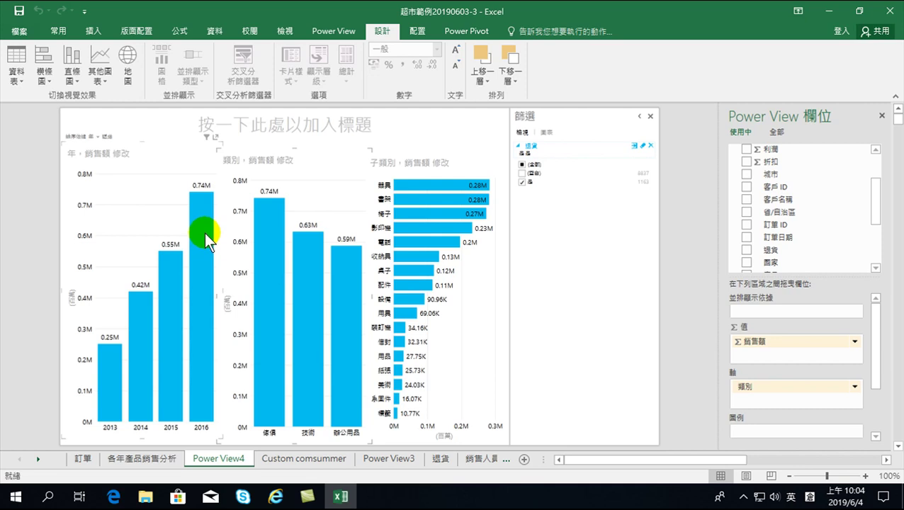
left_click(309, 376)
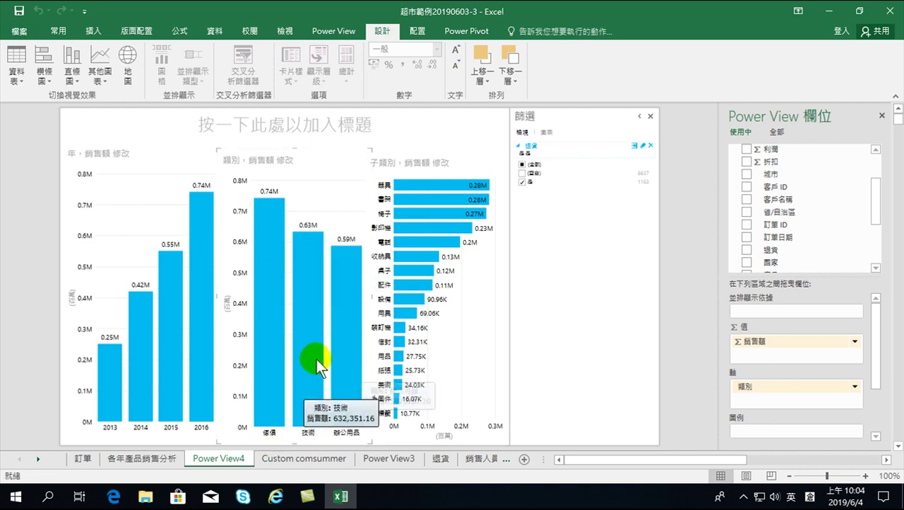
- Read values on the chart bars, then clear the Power View4 sheet's name for renaming
mouse_move(334, 377)
mouse_move(321, 322)
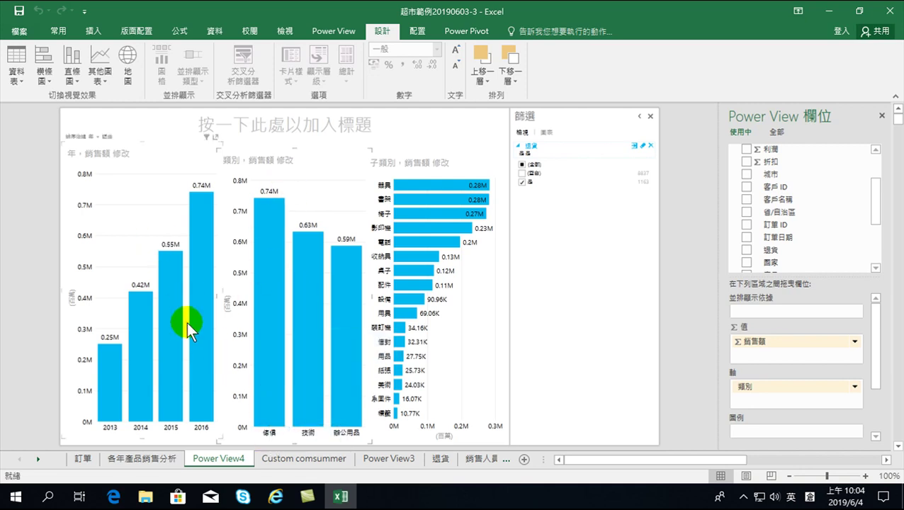
mouse_move(206, 274)
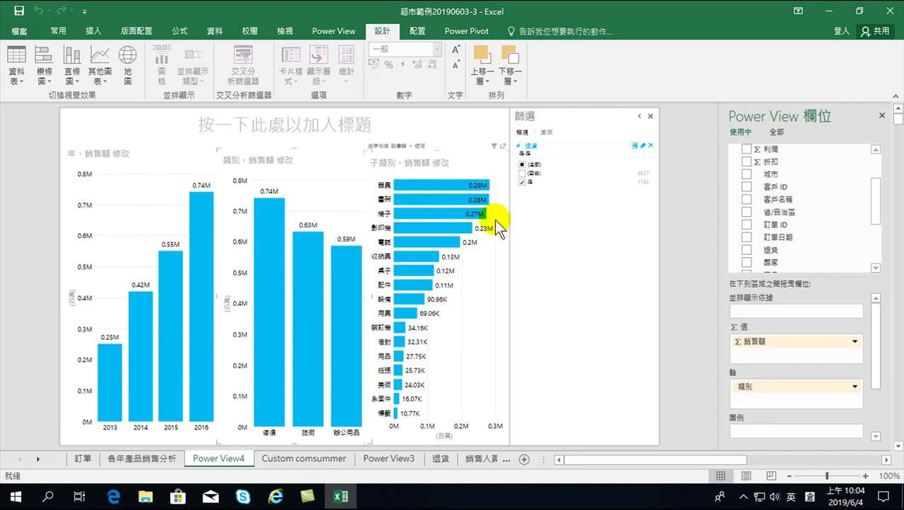
mouse_move(421, 189)
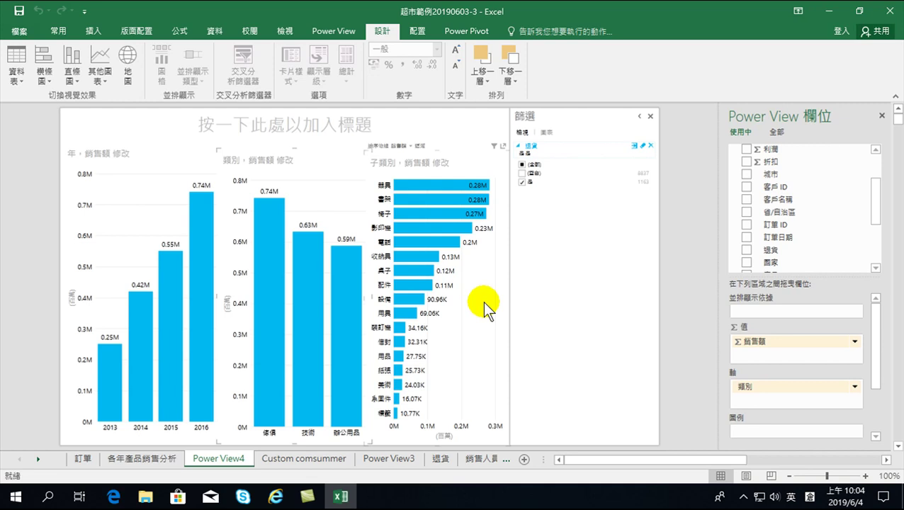
double_click(220, 457)
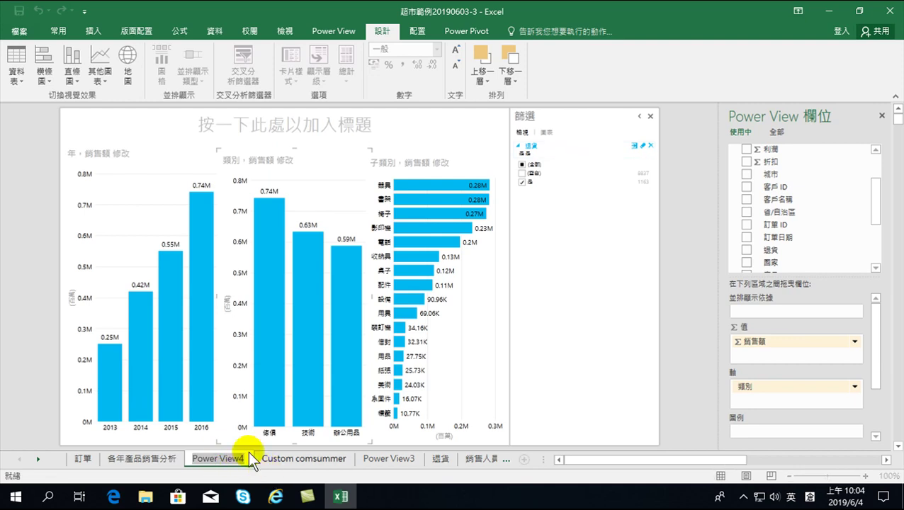
key("BackSpace")
key("BackSpace")
key("BackSpace")
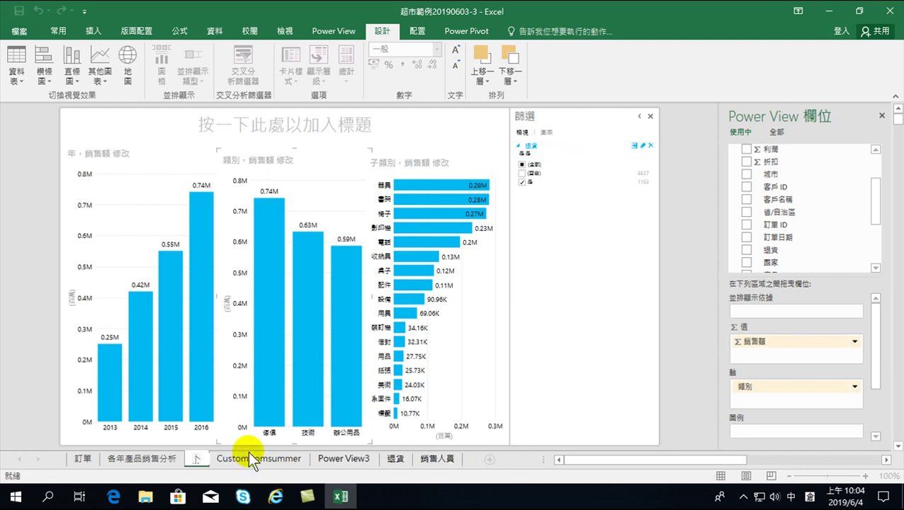
- Name the sheet 退貨分析, save the workbook, and go to the 訂單 sheet
type("退貨客戶")
key("BackSpace")
key("BackSpace")
type("分析")
key("Return")
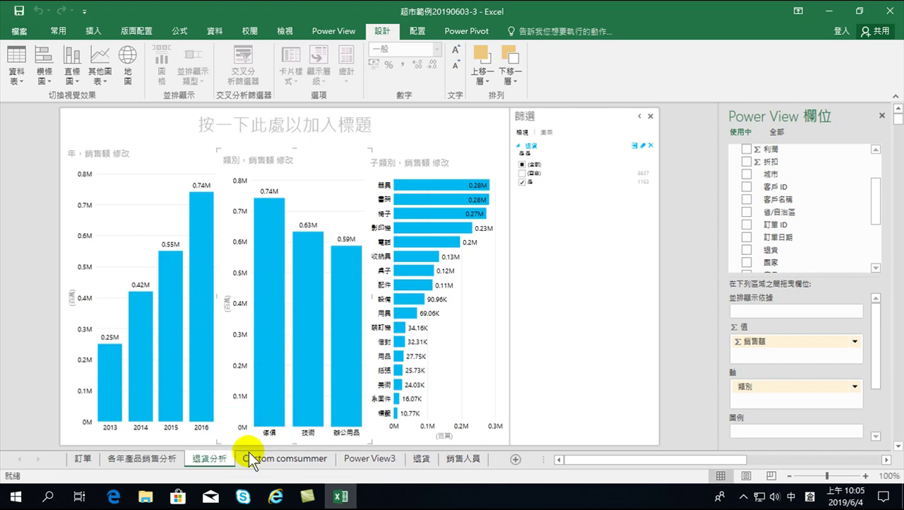
left_click(20, 11)
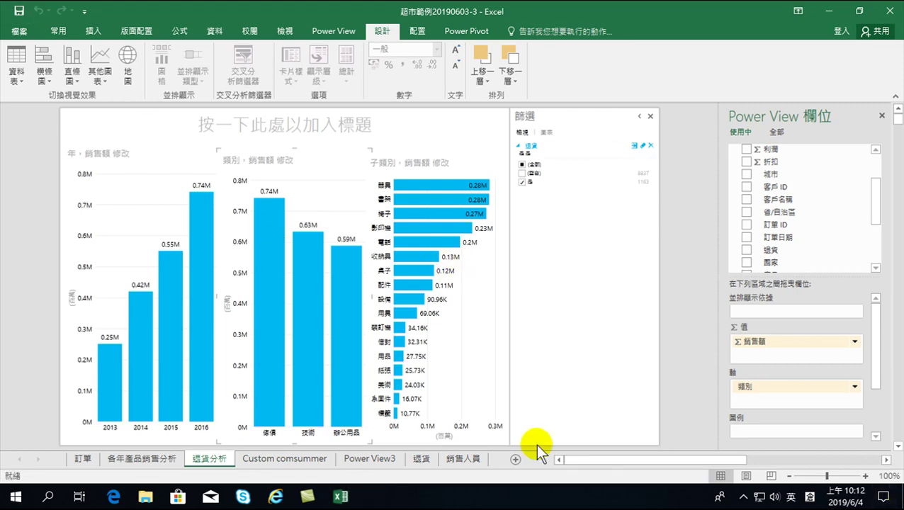
left_click(83, 458)
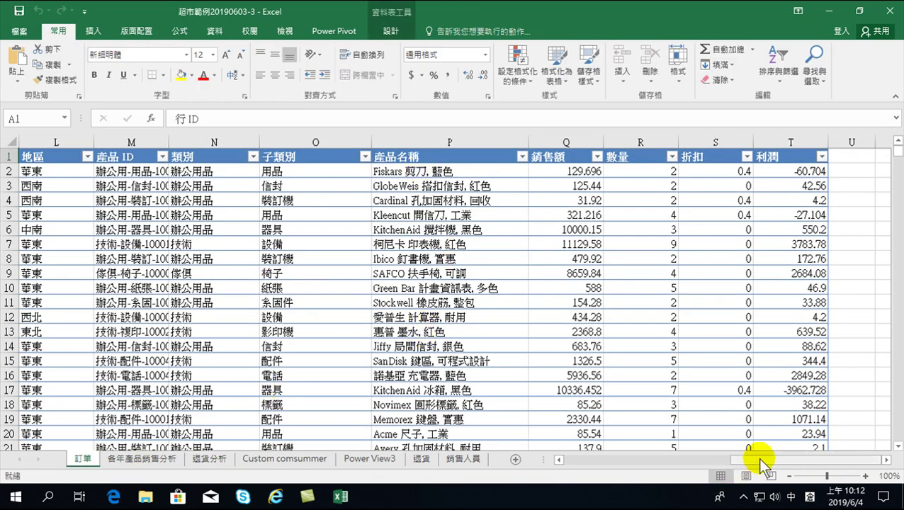
- Review the 訂單 table's columns through to 利潤 and show the Power Pivot ribbon tools
left_click_drag(760, 464, 567, 460)
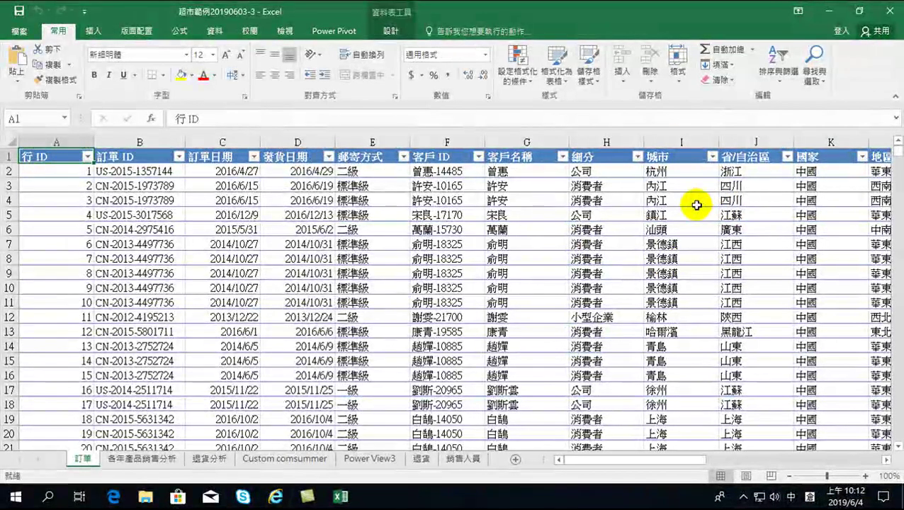
left_click_drag(607, 459, 812, 462)
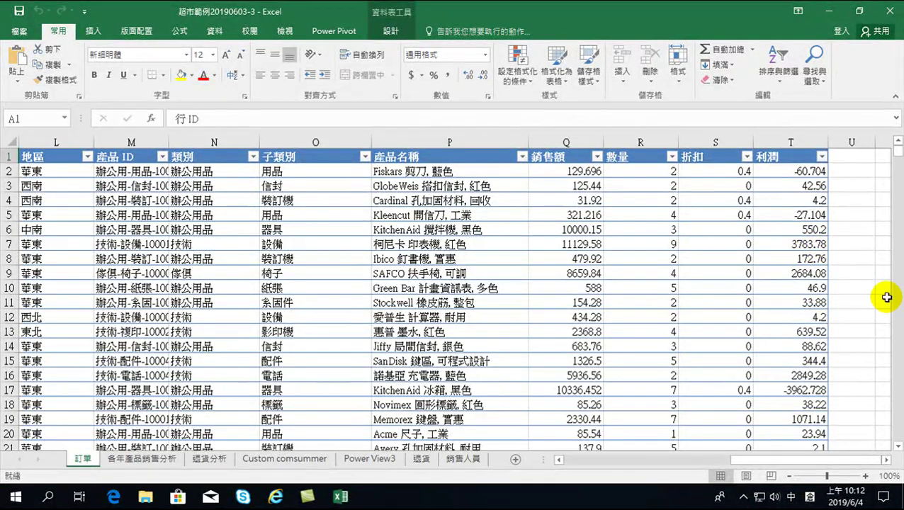
left_click_drag(759, 459, 580, 451)
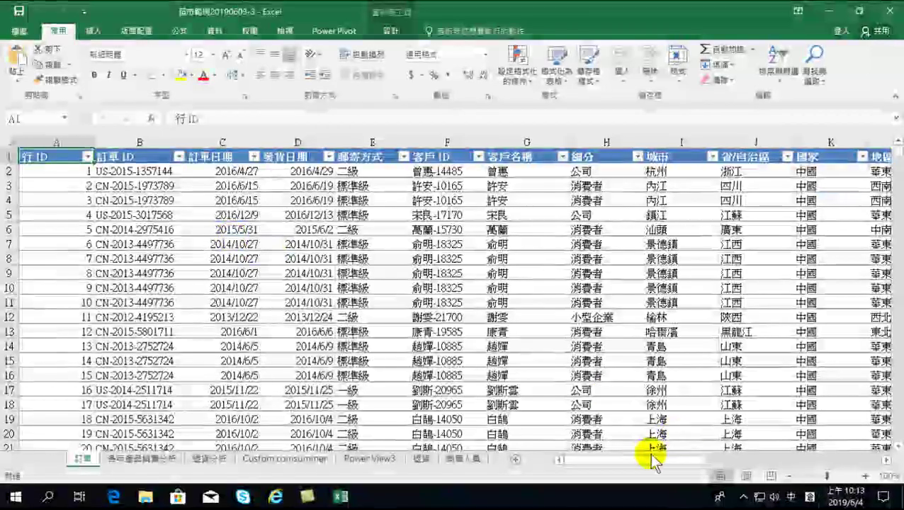
mouse_move(642, 461)
left_mouse_down()
mouse_move(780, 465)
mouse_move(804, 456)
left_mouse_up()
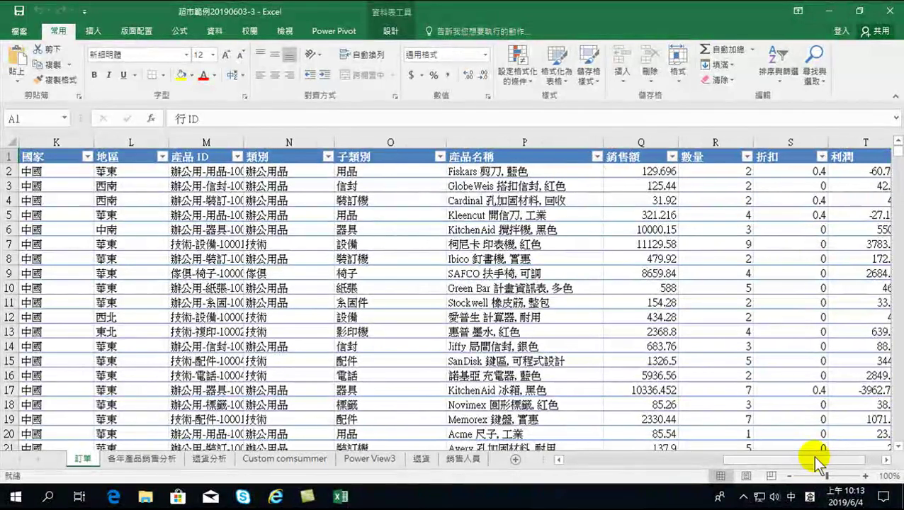
left_click_drag(807, 467, 817, 459)
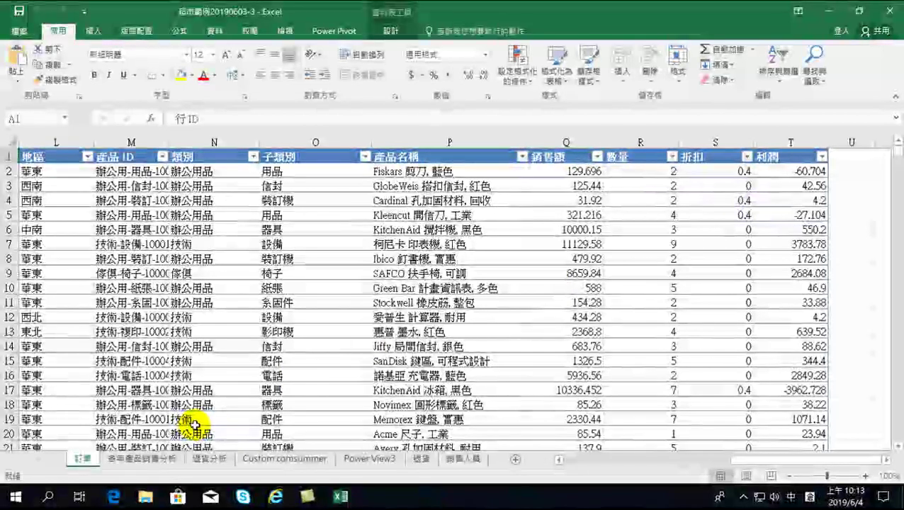
left_click(327, 30)
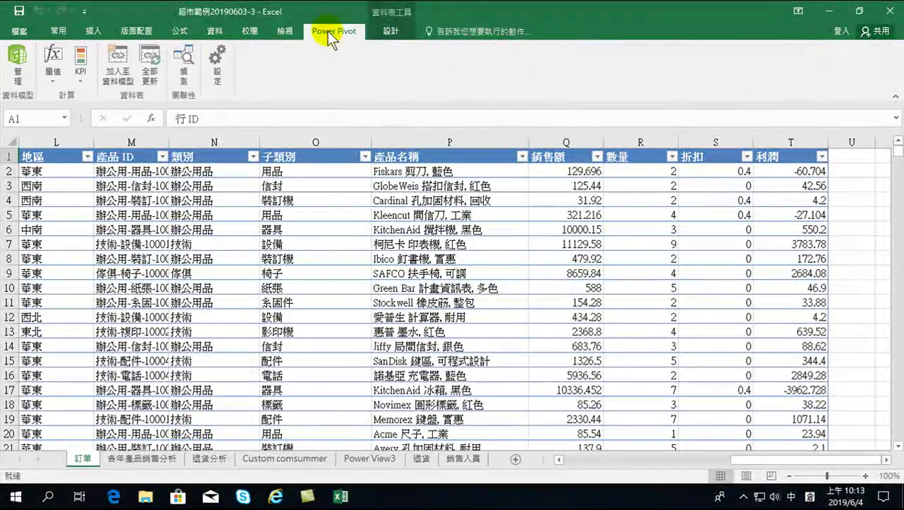
- Open the data model with 管理 and view the 訂單 table's last columns, 年 and 退貨
left_click(17, 62)
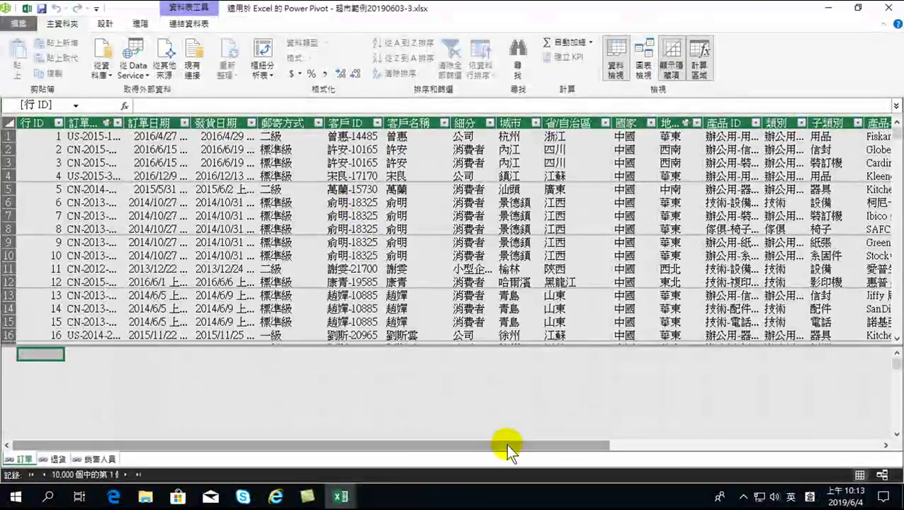
left_click_drag(506, 443, 816, 452)
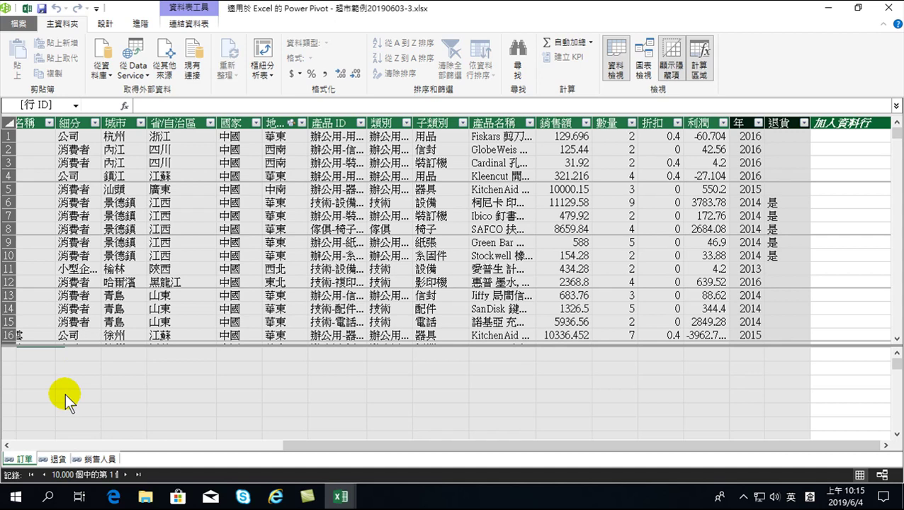
- Return to the 訂單 table's first columns and select a calculation-area cell under 行 ID
left_click(37, 364)
left_click_drag(350, 445, 62, 424)
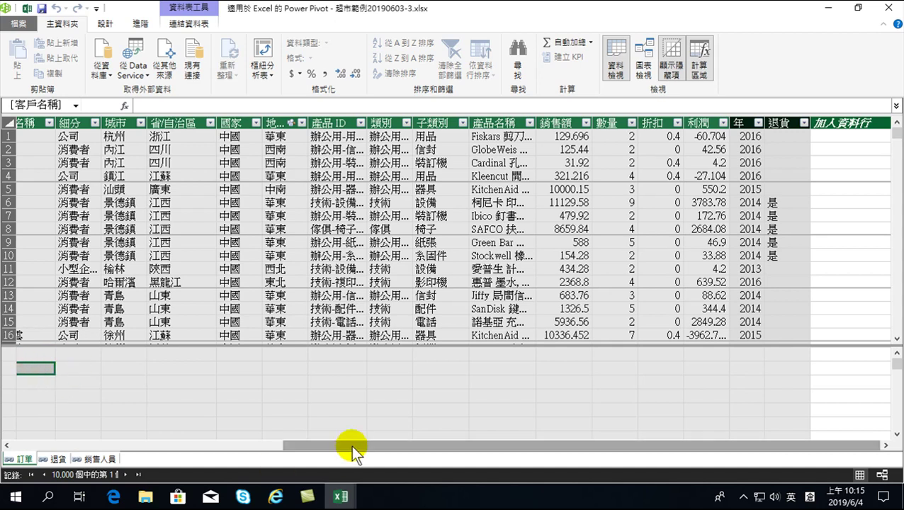
left_click(36, 364)
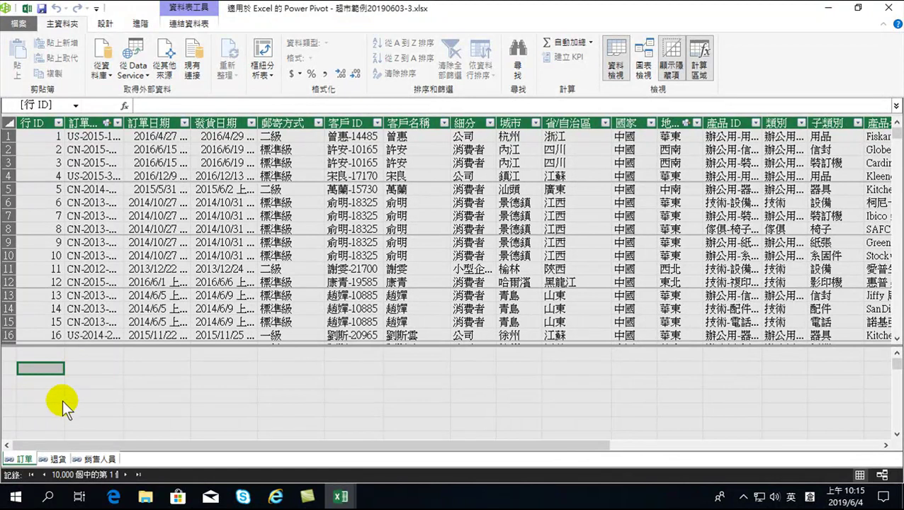
left_click(40, 365)
left_click(33, 407)
left_click(33, 419)
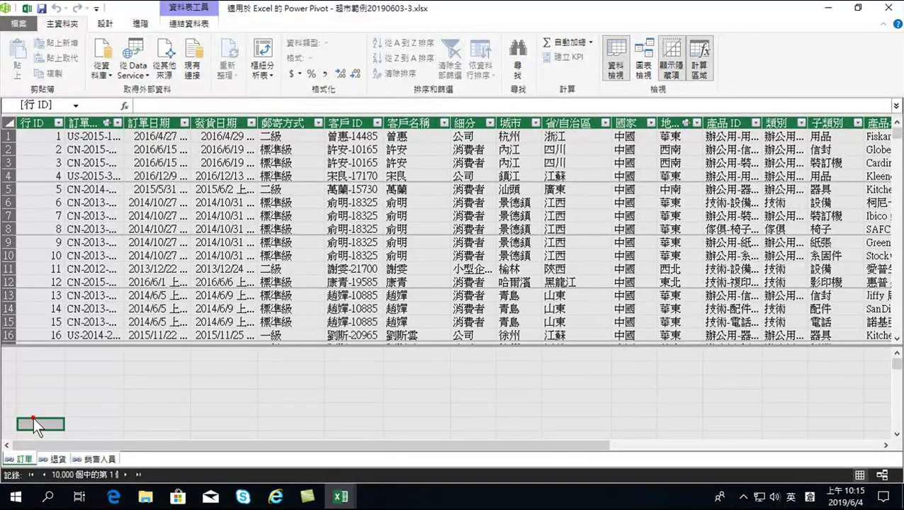
left_click(897, 434)
scroll(897, 434, "down", 3)
- Enter the measure name 2016年銷售額 followed by := in the formula bar
type("2")
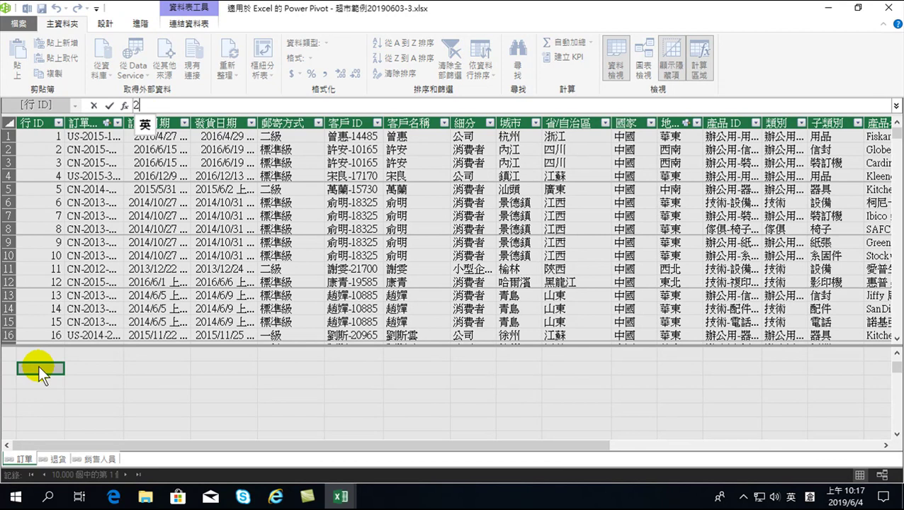
type("016o")
key("BackSpace")
key("shift")
type("年")
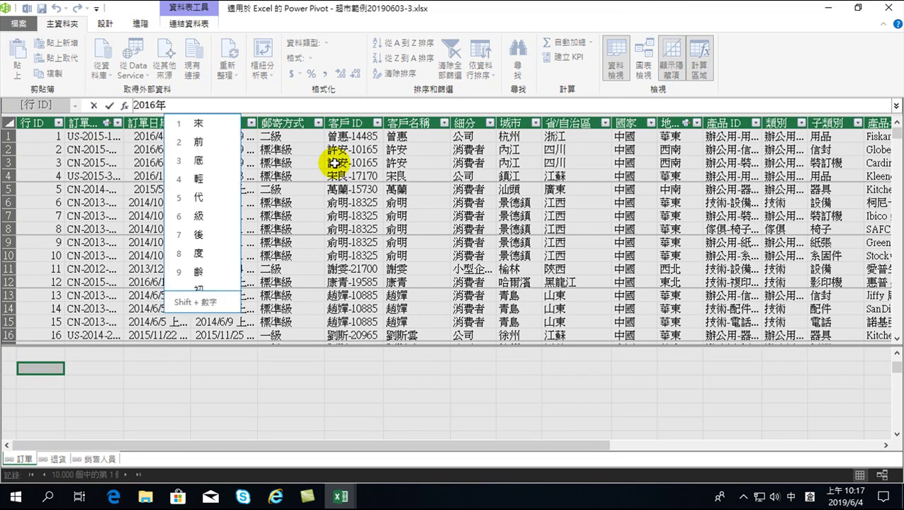
type("銷售")
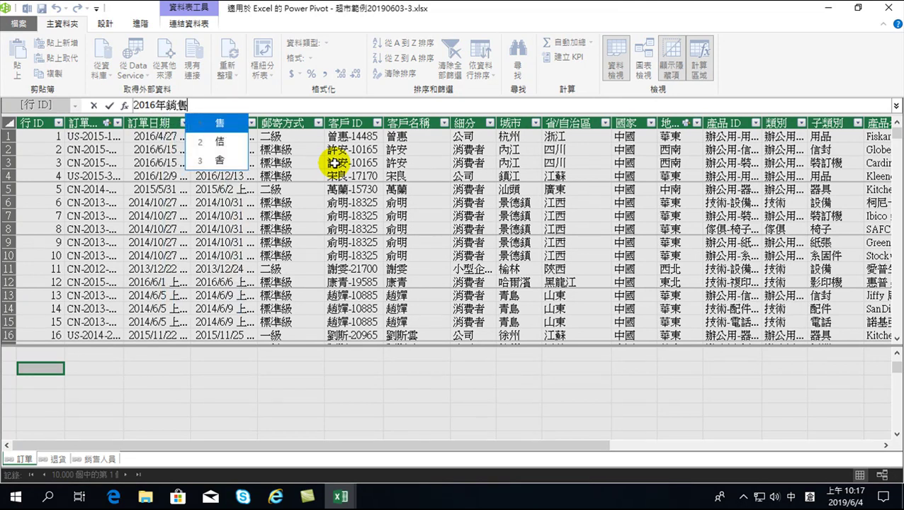
type("額")
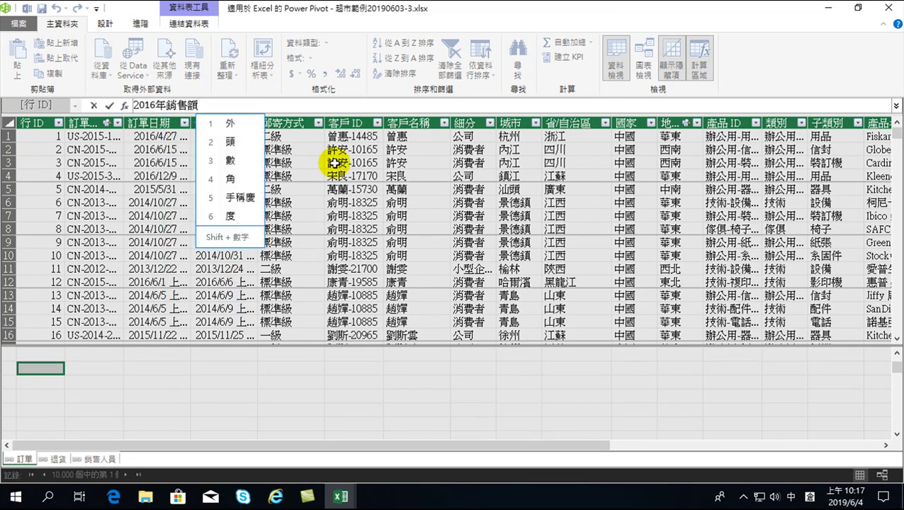
type(":")
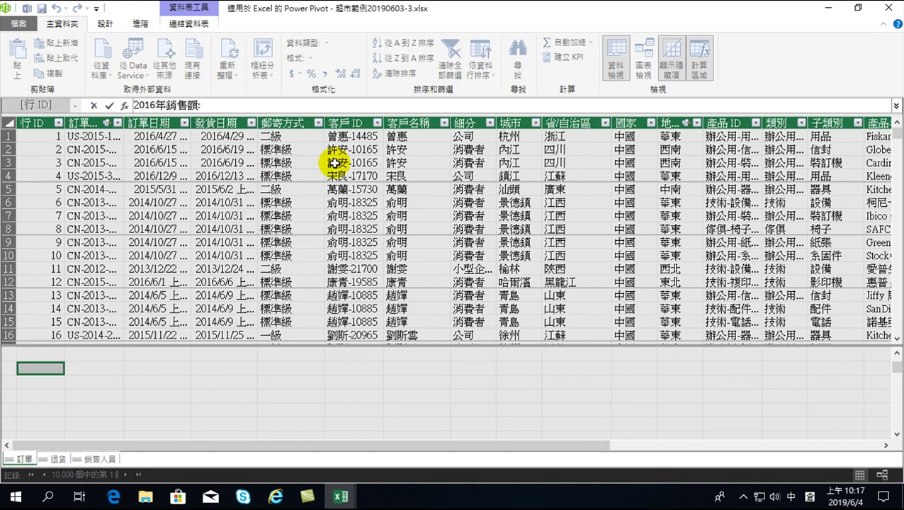
type("=")
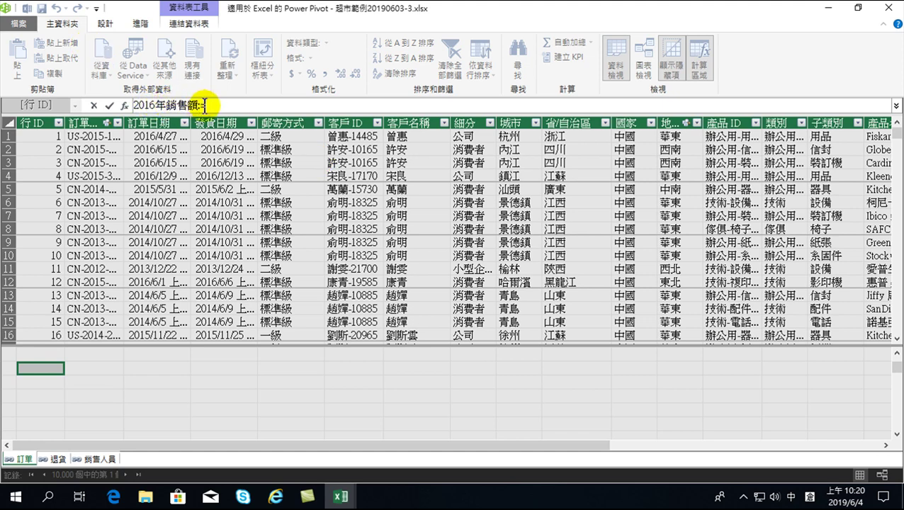
type("=")
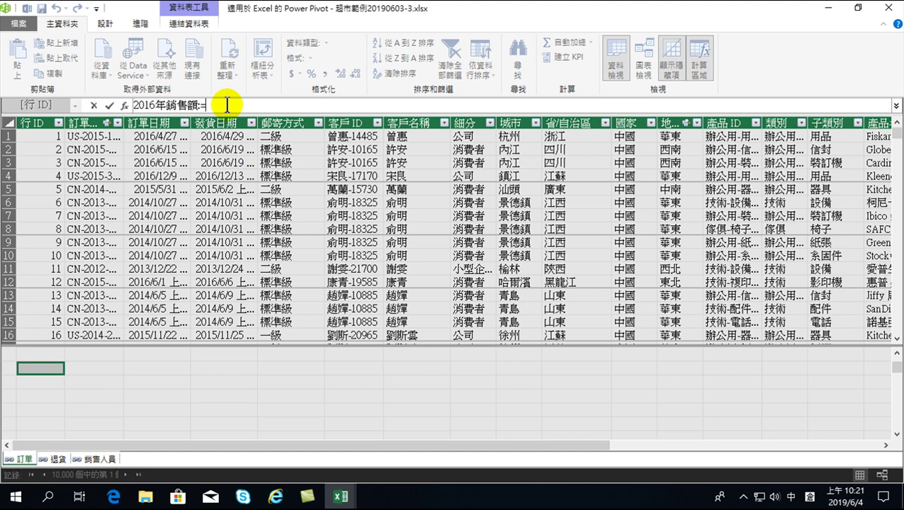
- Start the measure expression with CALCULATE( from autocomplete, then return the input method to Chinese
key("shift")
type("ca")
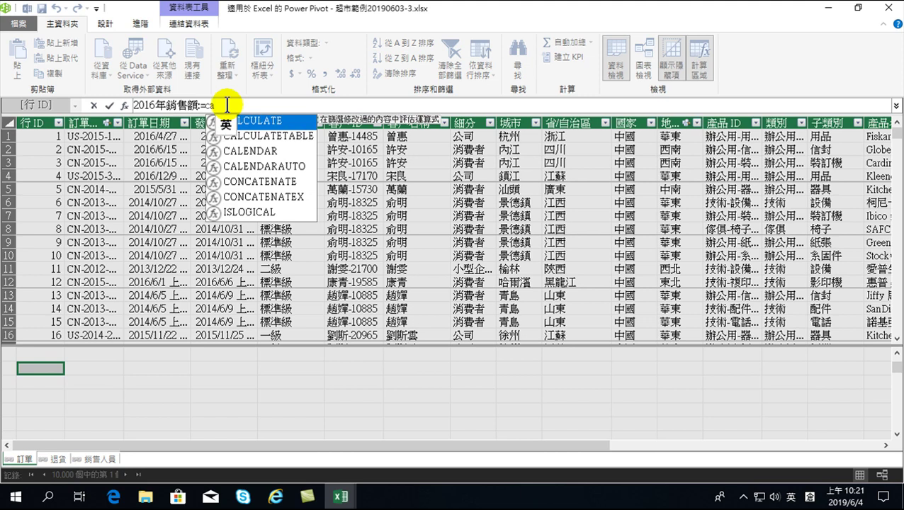
key("Tab")
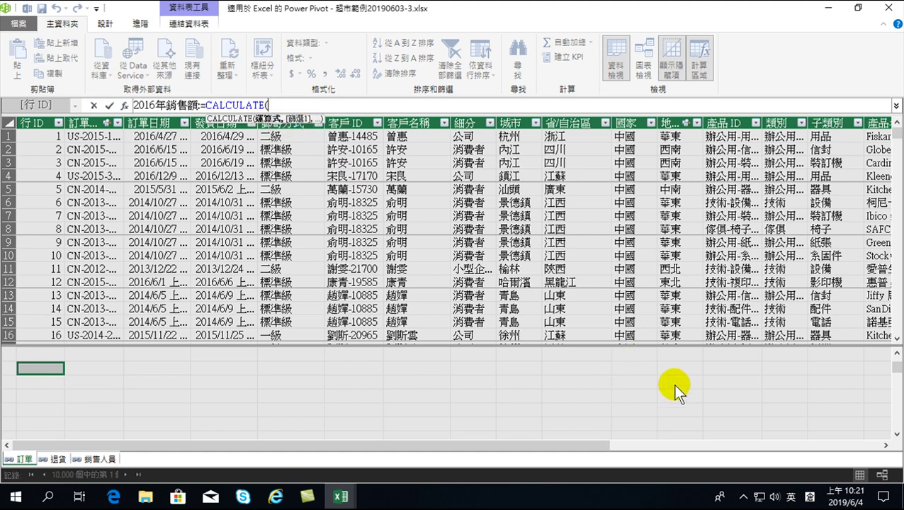
key("shift")
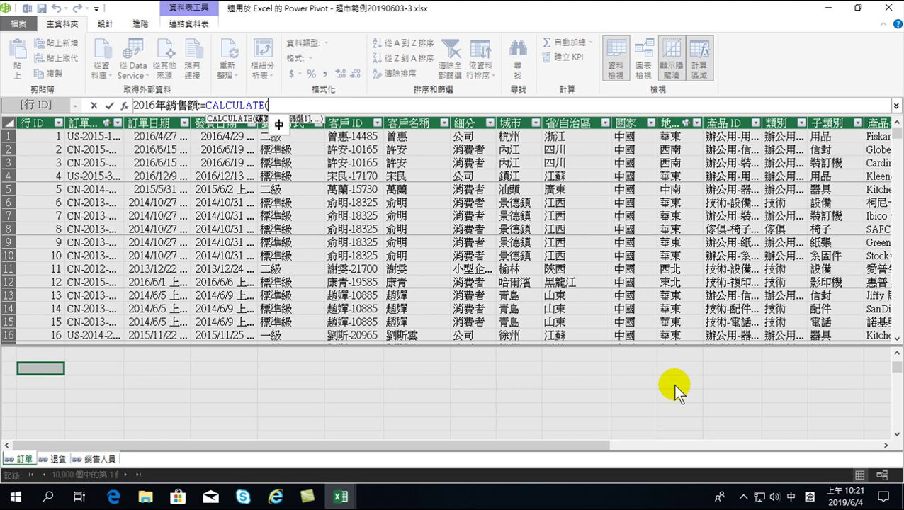
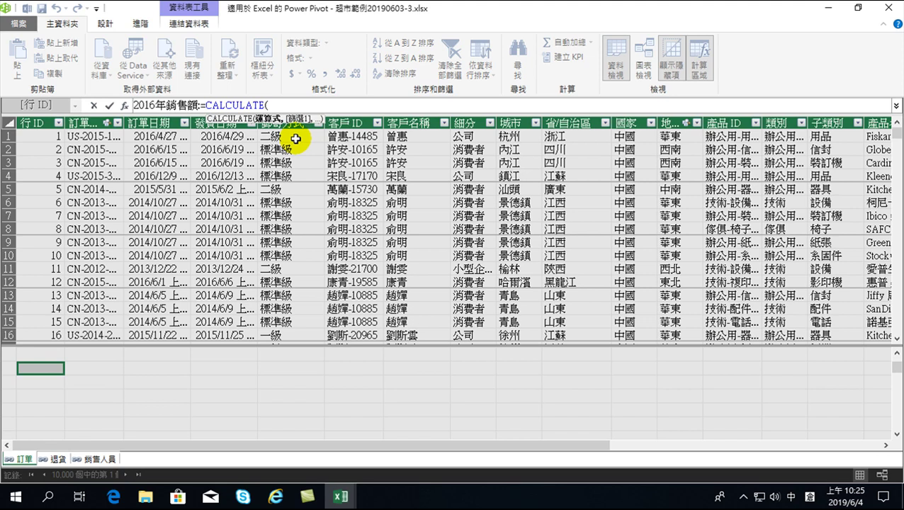
- Add an opening parenthesis after CALCULATE in the 2016年銷售額 formula and begin typing 'su'
left_click(280, 105)
type("(")
left_click_drag(268, 106, 367, 110)
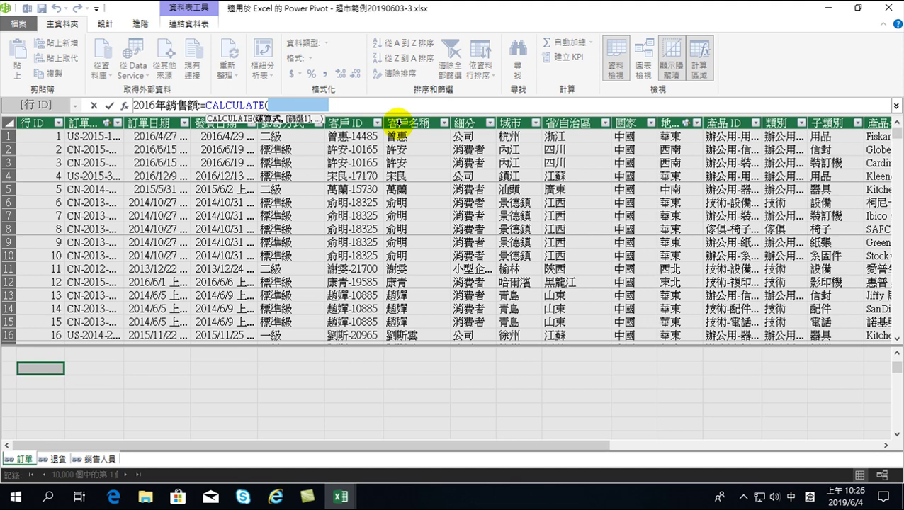
type("su")
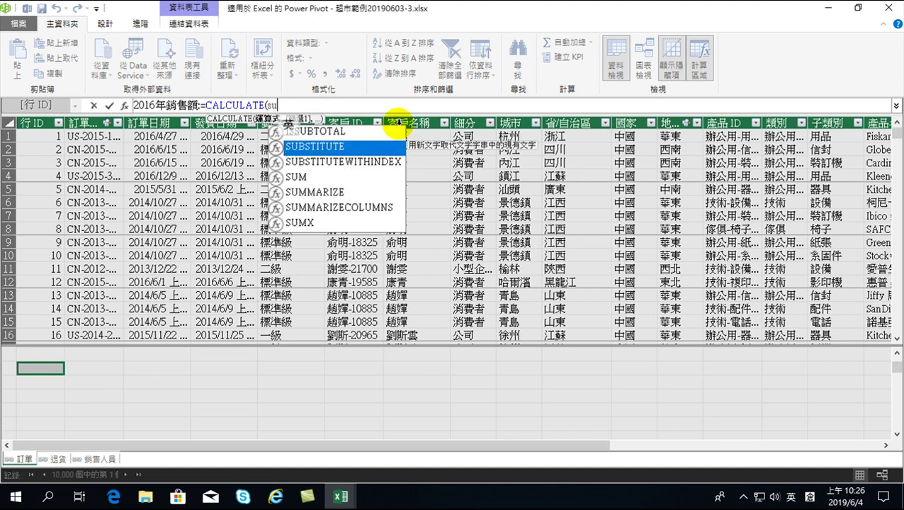
- Insert SUM('訂單'[銷售額]) as CALCULATE's first argument using autocomplete
key("Down")
key("Down")
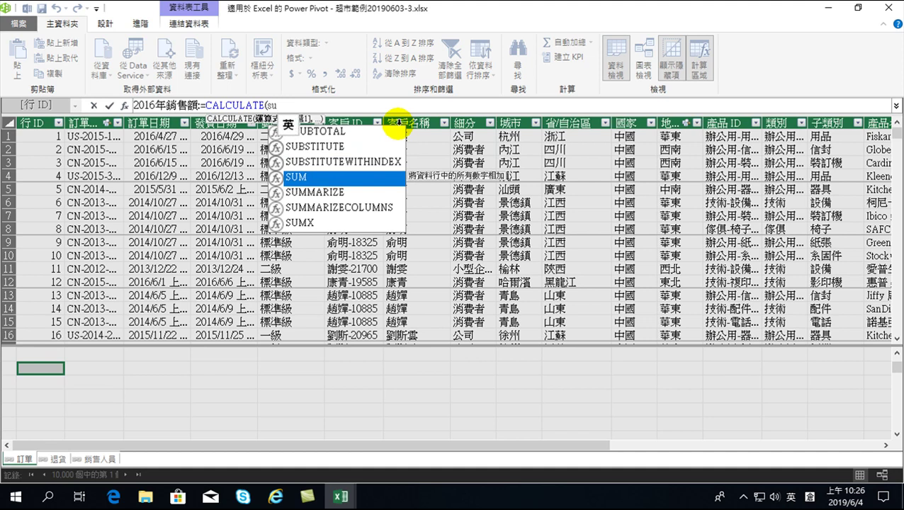
key("Tab")
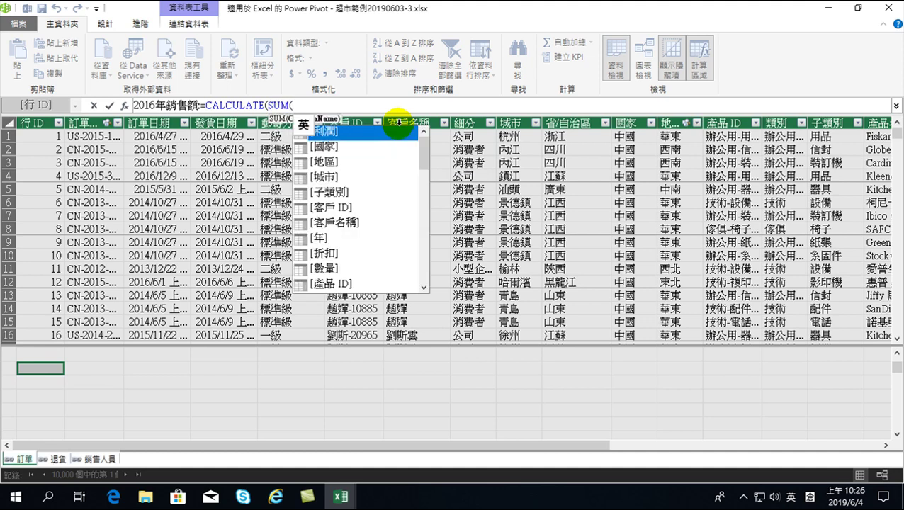
key("Down")
key("Down")
key("Down")
key("Down")
key("Down")
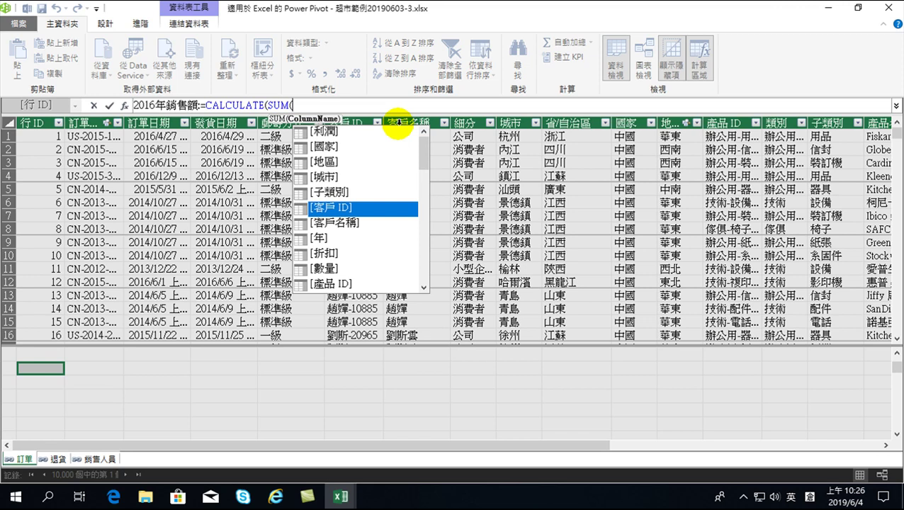
key("Down")
key("Down")
key("Down")
key("Down")
key("Down")
key("Down")
key("Down")
key("Down")
key("Down")
key("Down")
key("Down")
key("Down")
key("Down")
key("Down")
key("Down")
key("Down")
key("Down")
key("Down")
key("Down")
key("Down")
key("Down")
key("Down")
key("Down")
key("Down")
key("Down")
key("Down")
key("Down")
key("Down")
key("Down")
key("Down")
key("Down")
key("Down")
key("Up")
key("Tab")
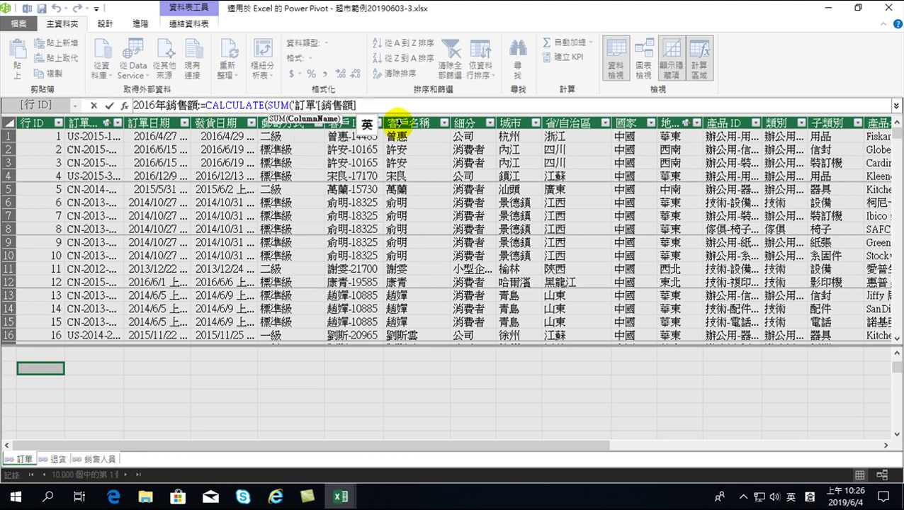
type(")")
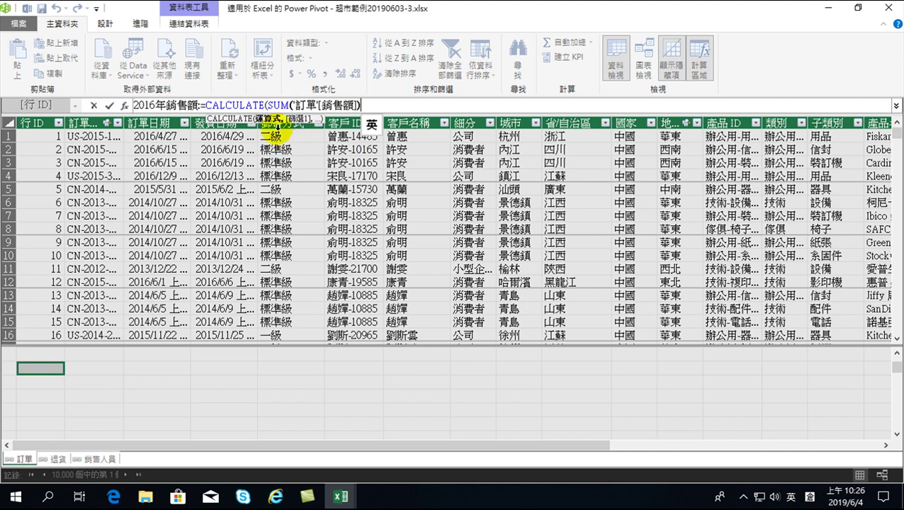
- Add a comma after SUM('訂單'[銷售額]) to begin CALCULATE's next argument
type(",")
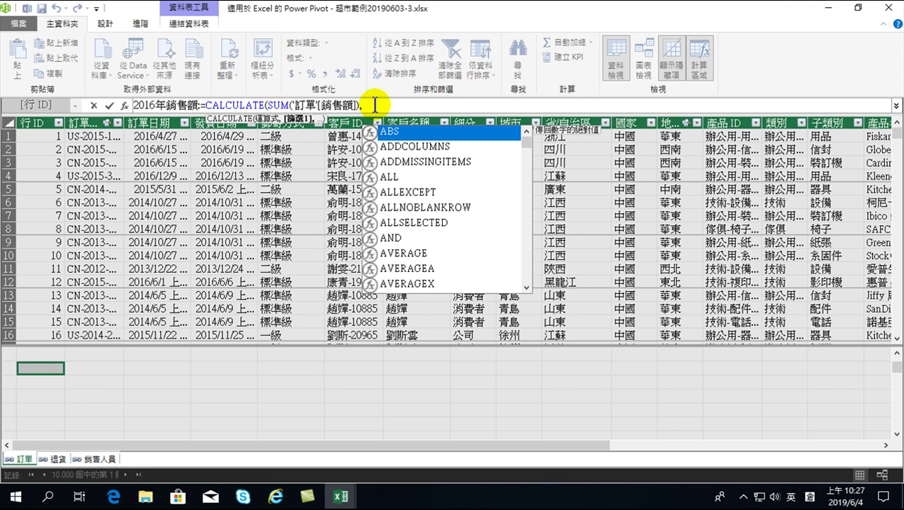
- Add the filter '訂單'[年]=2016 after the SUM expression
left_click(375, 105)
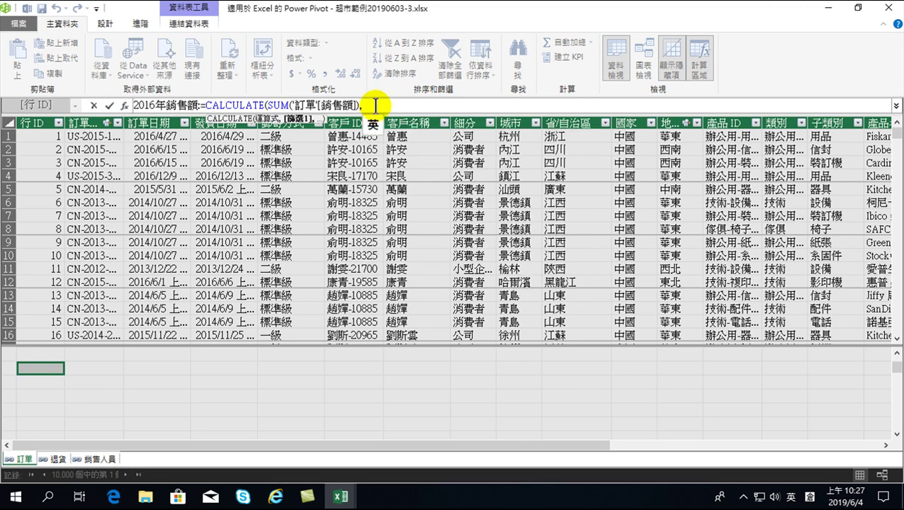
type("'")
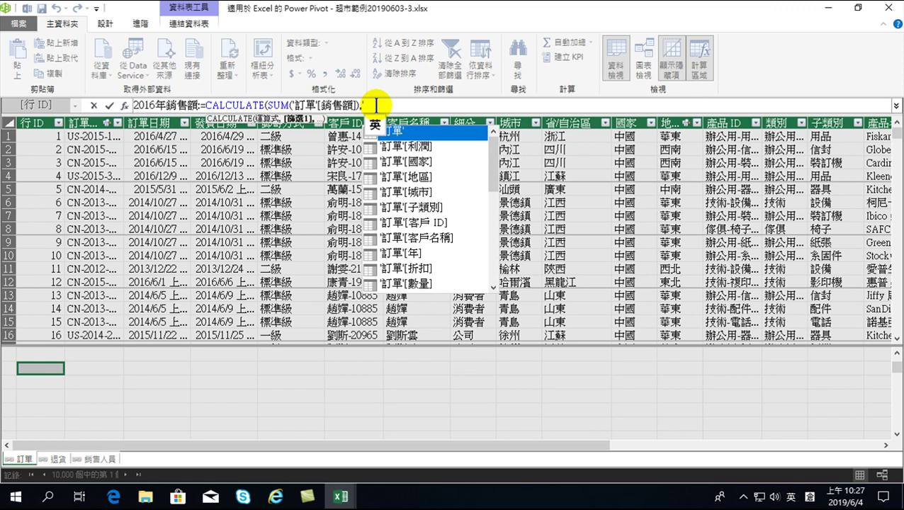
key("Down")
key("Down")
key("Down")
key("Down")
key("Down")
key("Down")
key("Down")
key("Down")
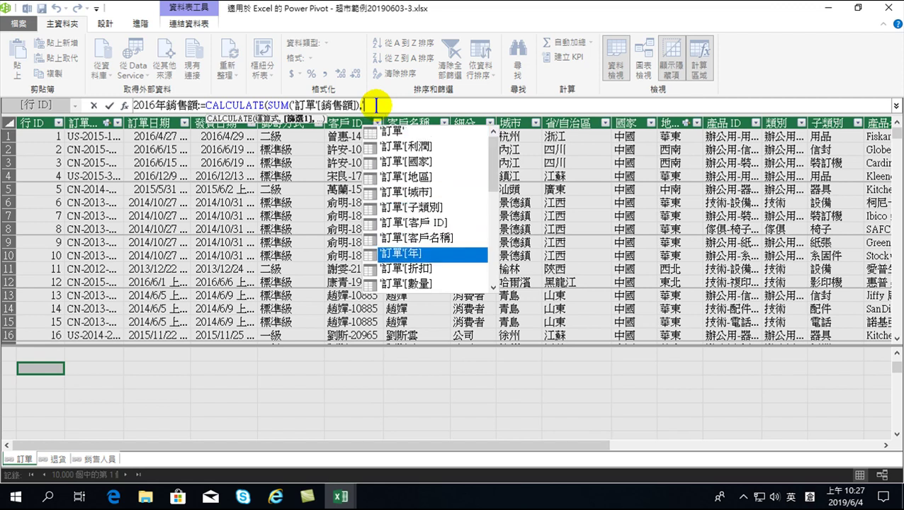
key("Tab")
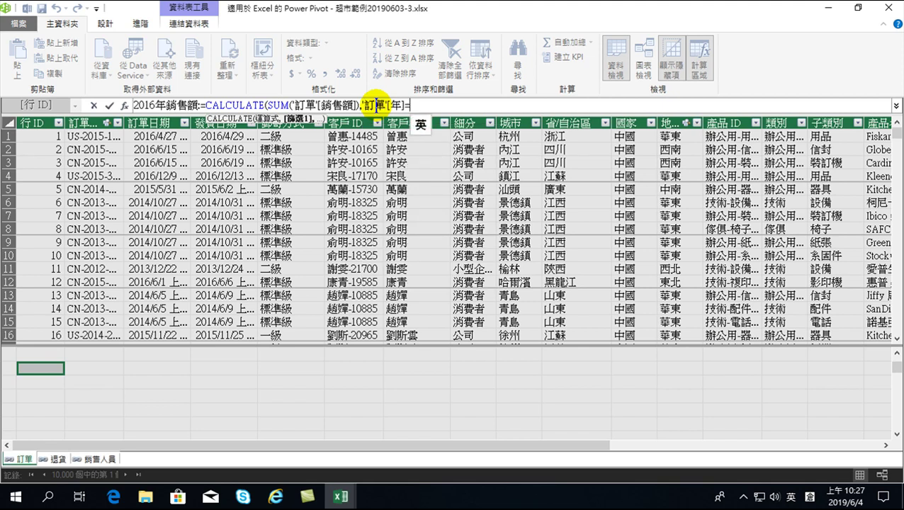
type("=2016")
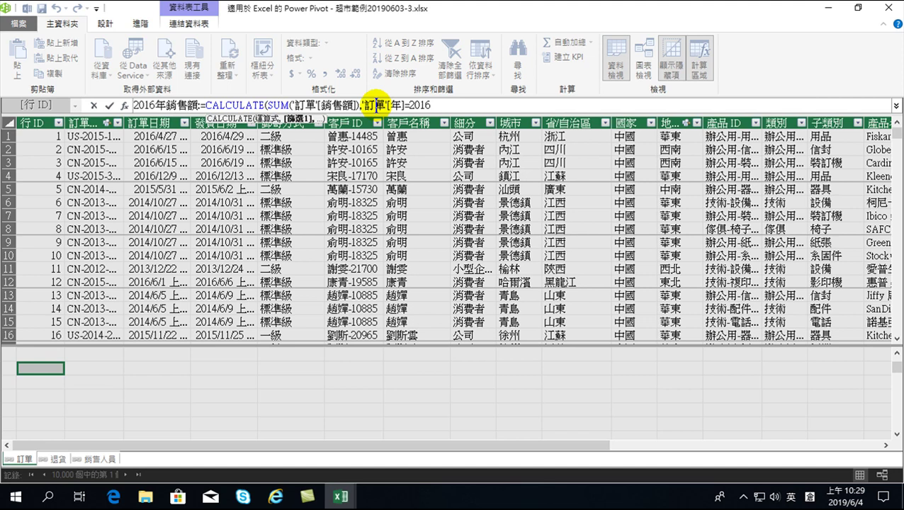
left_click(443, 105)
- Try a second filter setting '訂單'[客戶名稱] equal to a customer's name in Chinese
type(",")
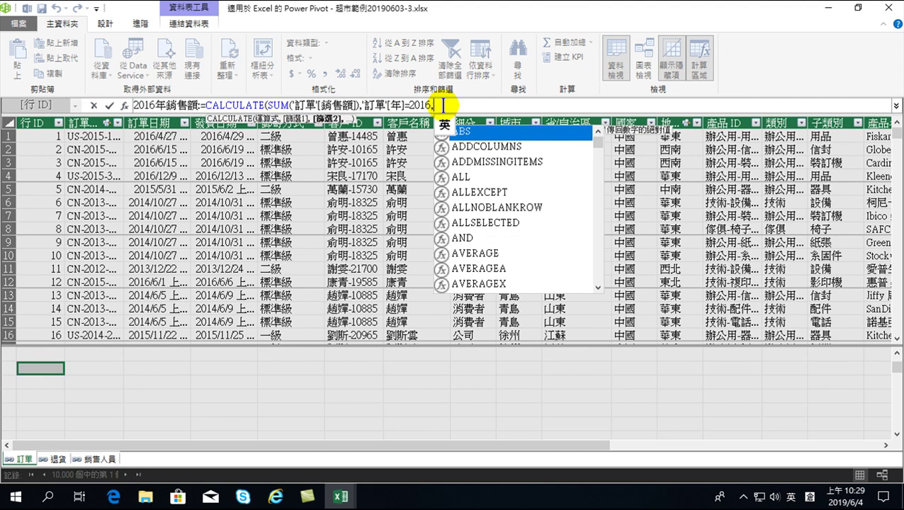
type("'")
key("Down")
key("Down")
key("Down")
key("Down")
key("Down")
key("Down")
key("Down")
key("Down")
key("Up")
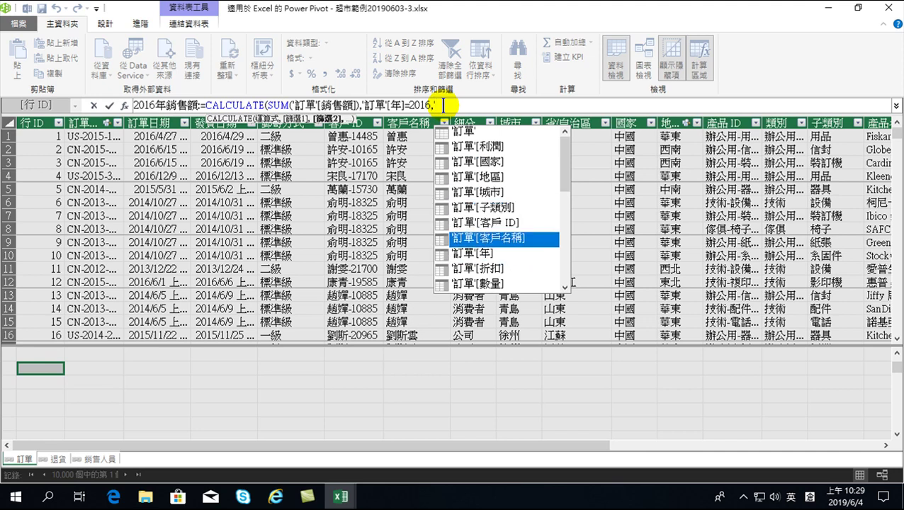
key("Tab")
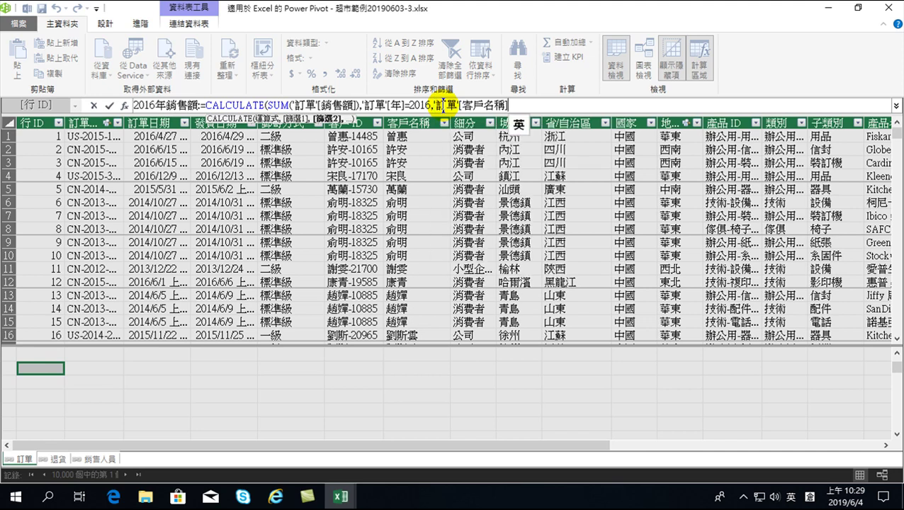
type("=")
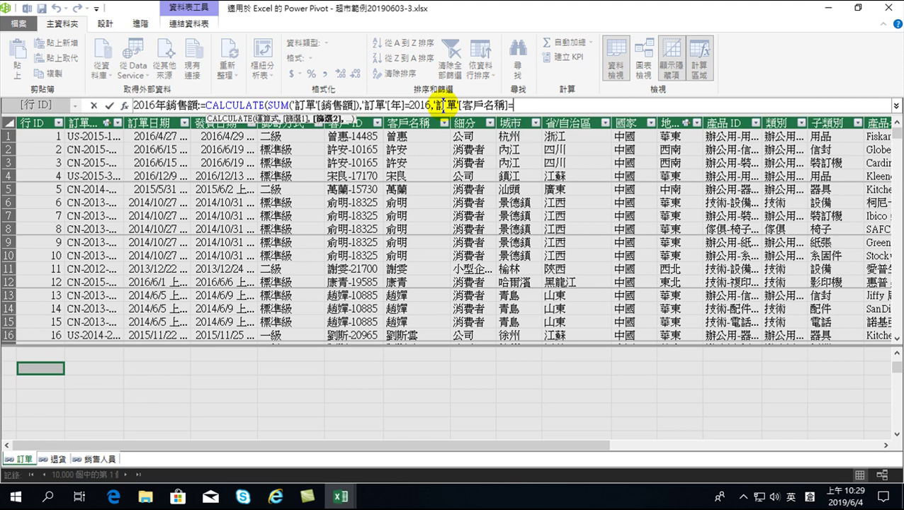
type("\"")
key("shift")
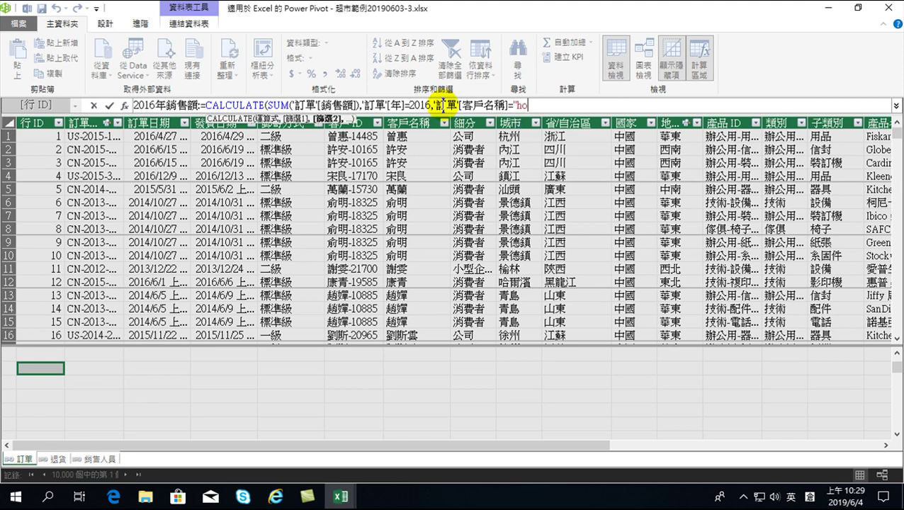
type("ㄓ徐中戈")
type("徐韡")
key("Return")
key("shift")
type("\")")
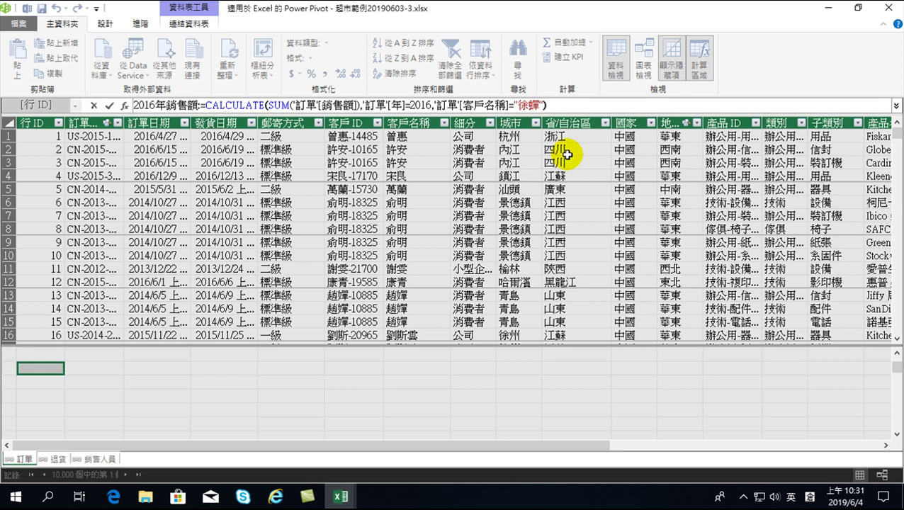
- Delete the customer-name filter and close CALCULATE after '訂單'[年]=2016
key("BackSpace")
key("BackSpace")
key("BackSpace")
key("BackSpace")
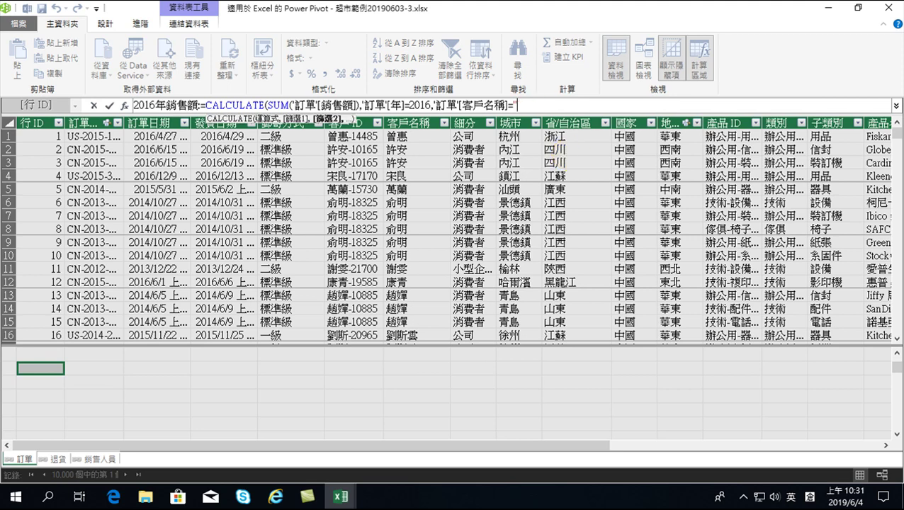
key("BackSpace")
key("BackSpace")
key("BackSpace")
key("BackSpace")
key("BackSpace")
key("BackSpace")
key("BackSpace")
key("BackSpace")
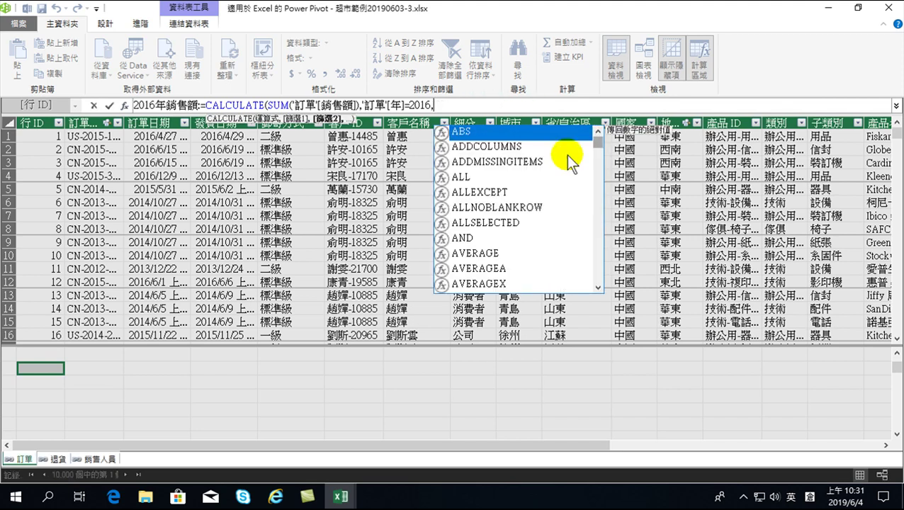
key("BackSpace")
type(")")
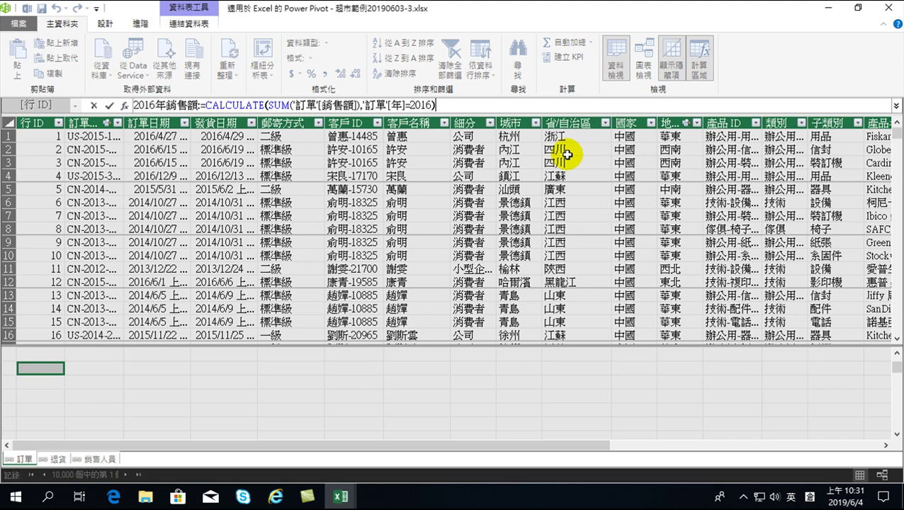
- Commit the 2016年銷售額 measure and widen the column to reveal 5488465.78699999
key("Return")
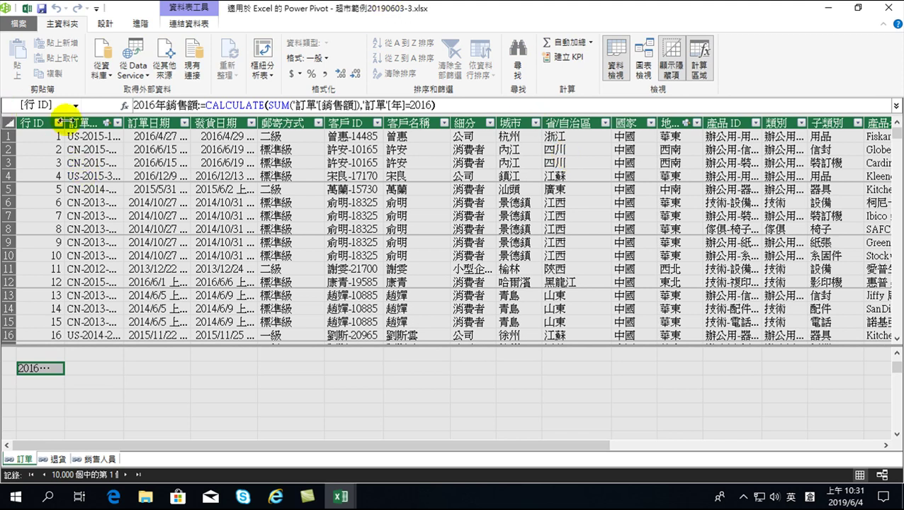
mouse_move(63, 119)
left_mouse_down()
mouse_move(163, 141)
mouse_move(186, 123)
left_mouse_up()
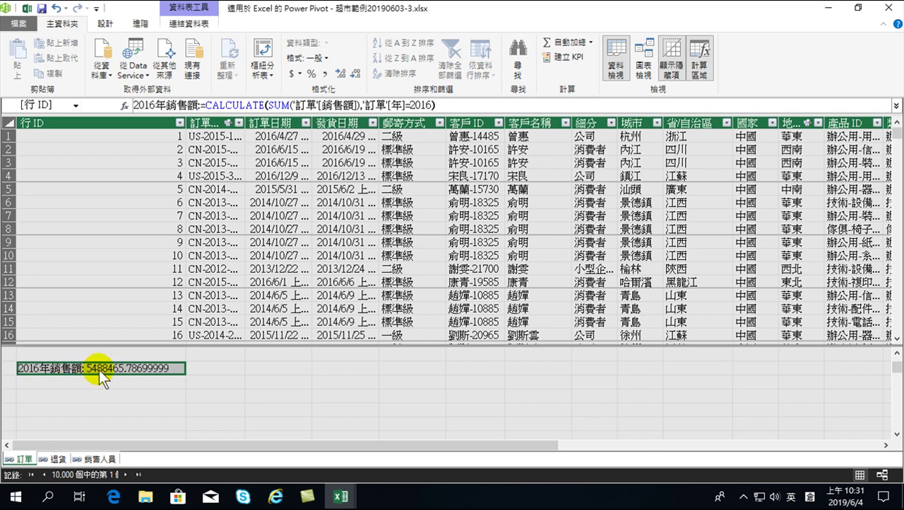
- Apply comma style and remove two decimal places so the measure reads 5,488,466
left_click(325, 73)
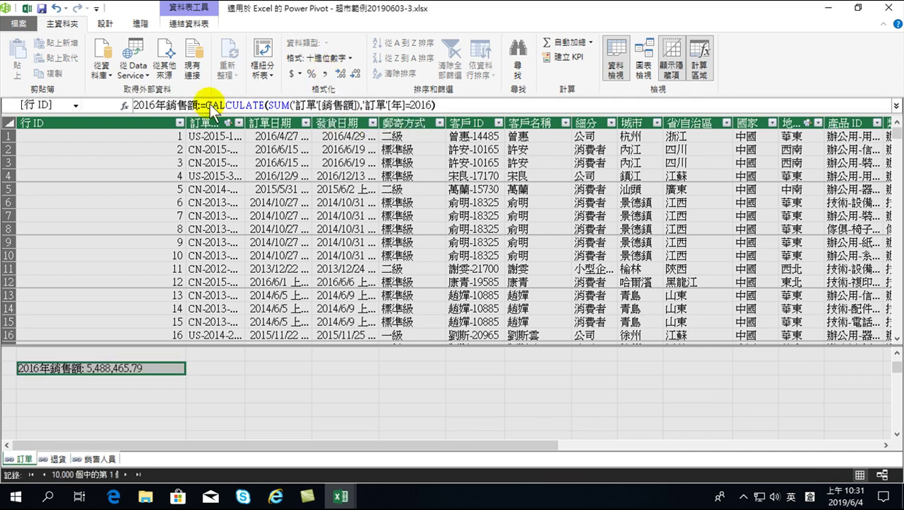
left_click(356, 72)
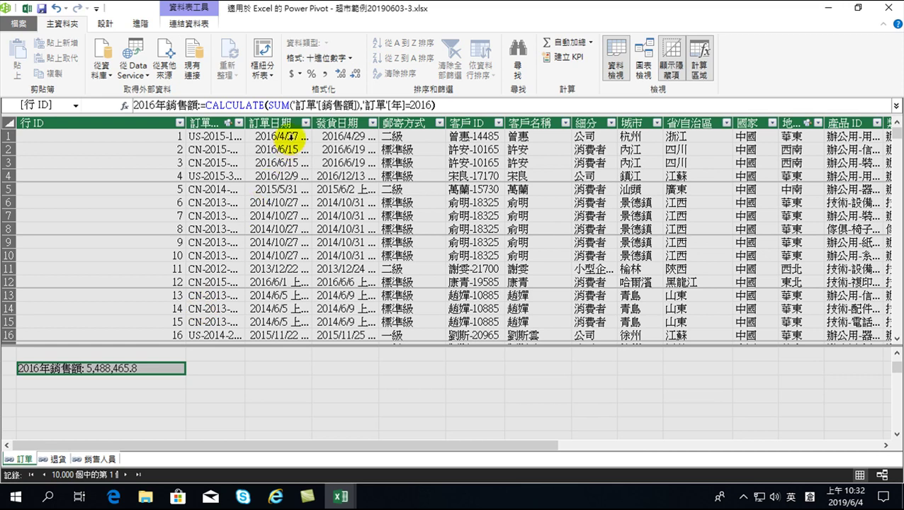
left_click(355, 74)
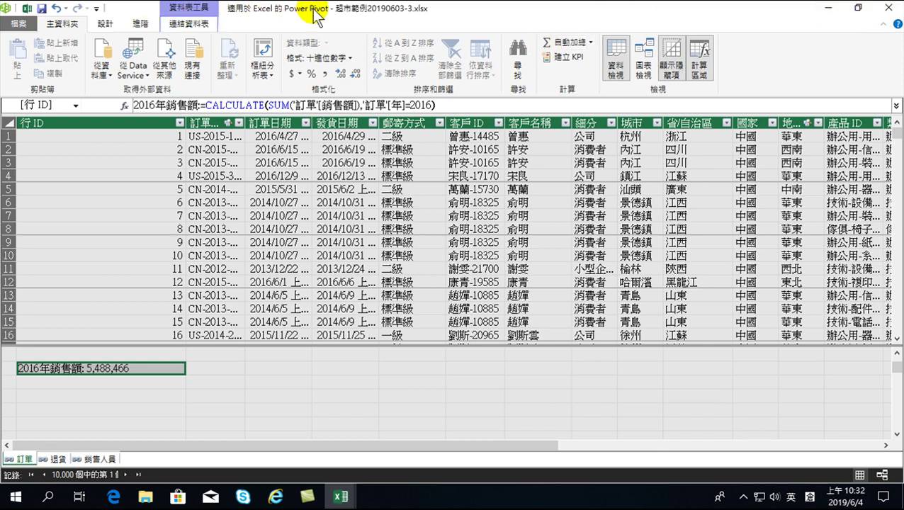
- Return to the 各年產品銷售分析 report and briefly include, then exclude, a second 退貨 filter value
left_click(891, 8)
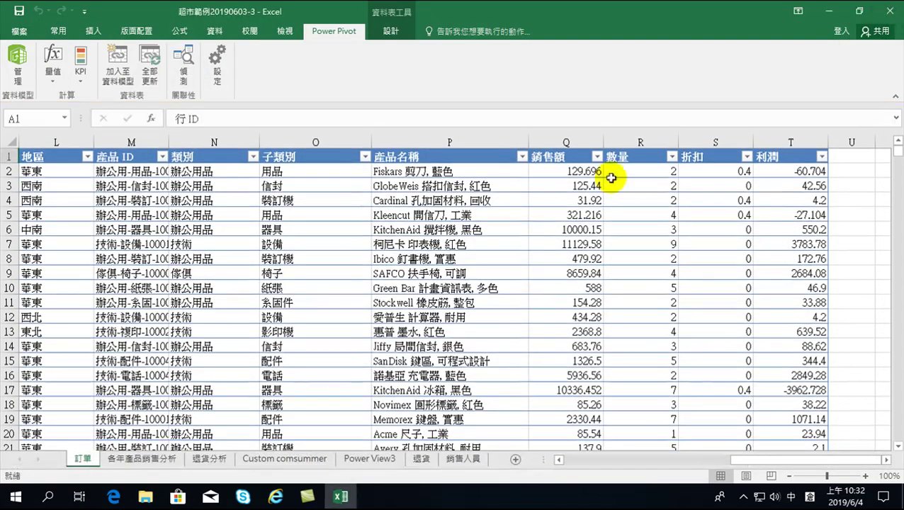
left_click(127, 458)
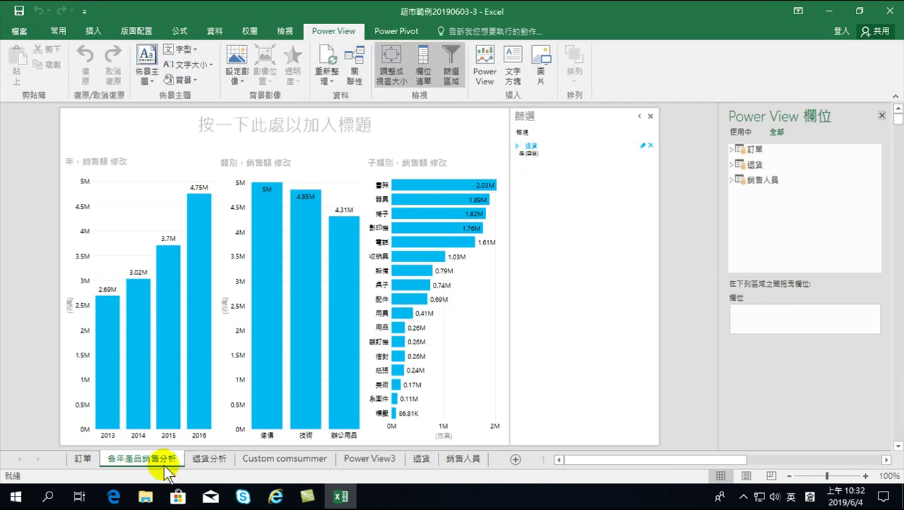
left_click(541, 151)
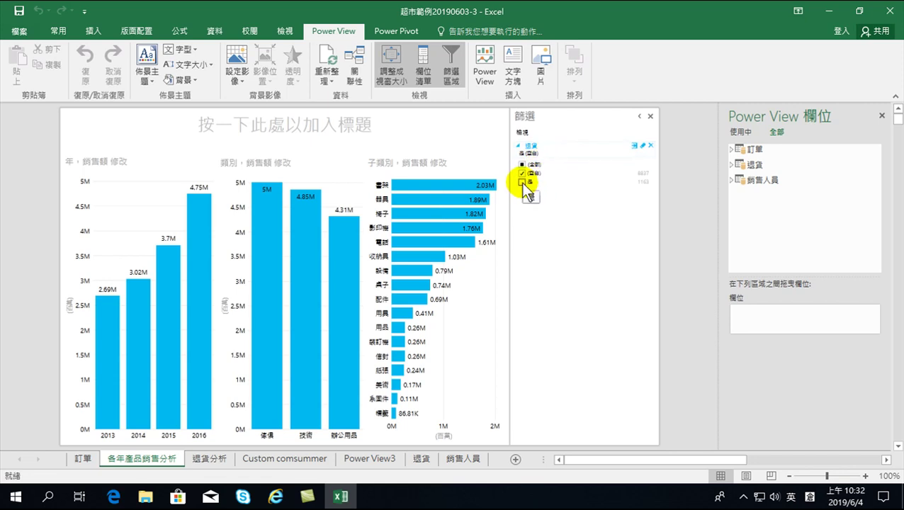
left_click(522, 182)
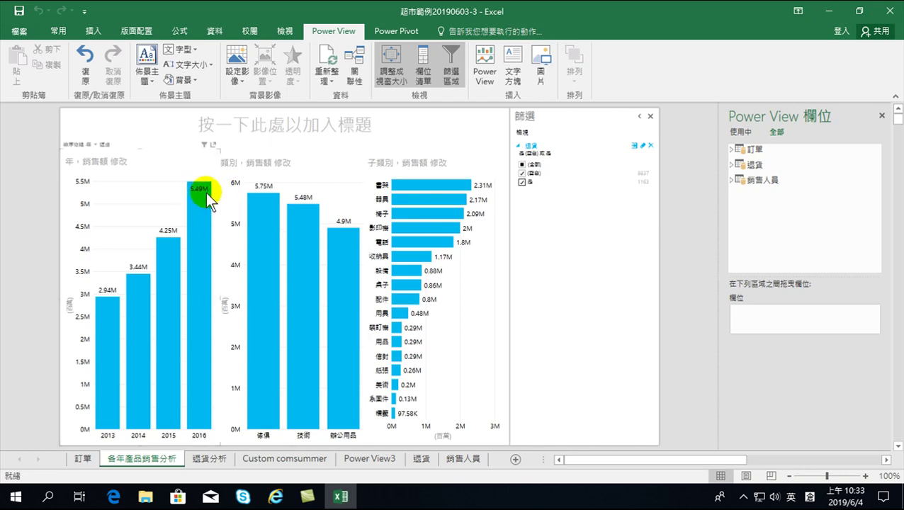
left_click(522, 182)
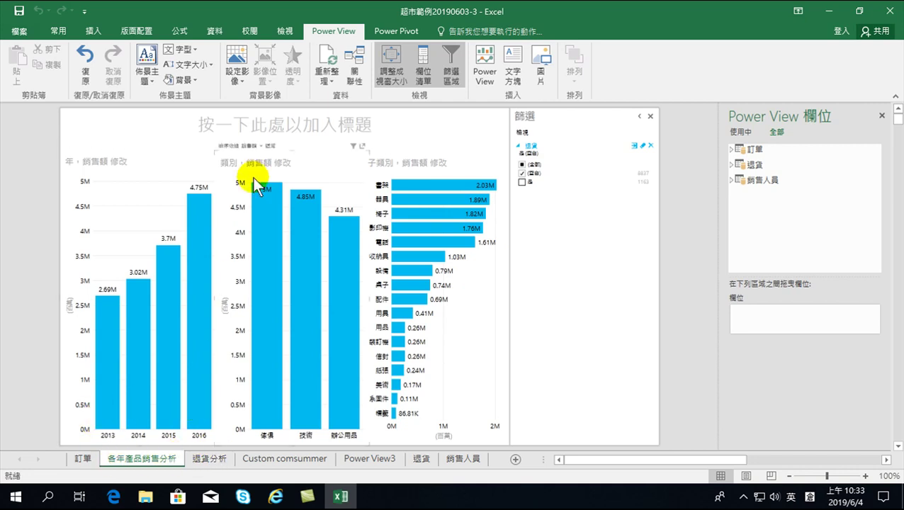
left_click(398, 31)
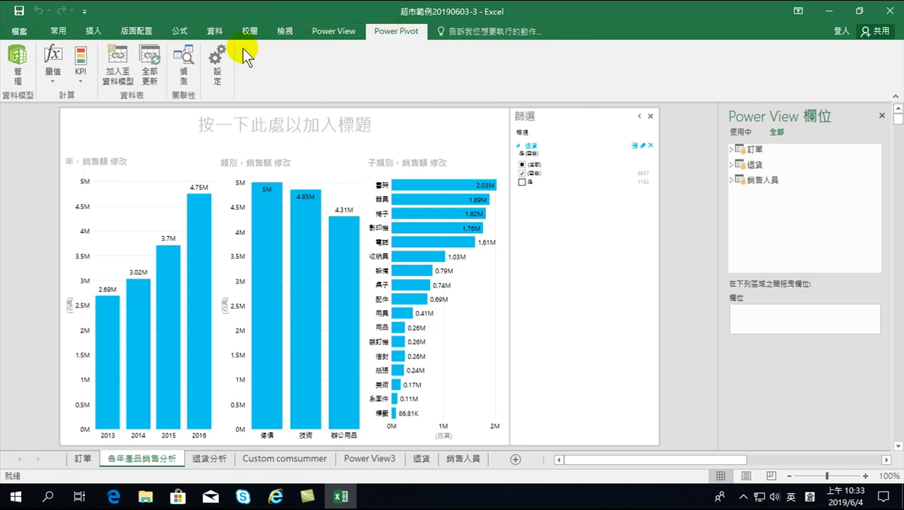
- Reopen the data model and select the 2016年銷售額 measure's formula text for inspection
left_click(16, 61)
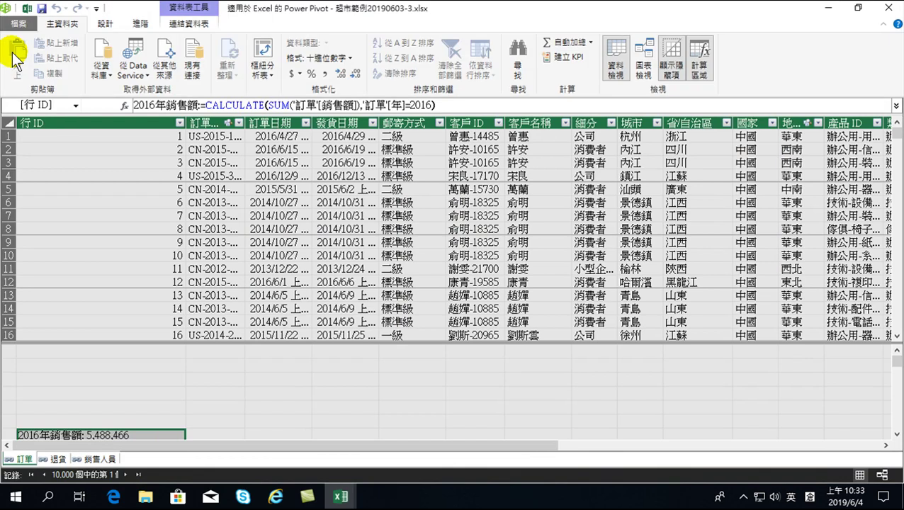
left_click_drag(78, 435, 44, 393)
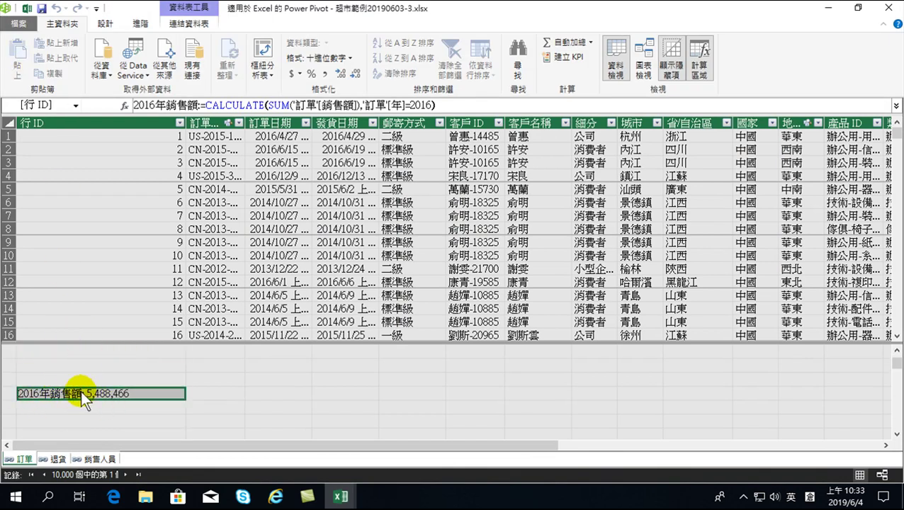
left_click(137, 104)
left_click_drag(139, 104, 490, 110)
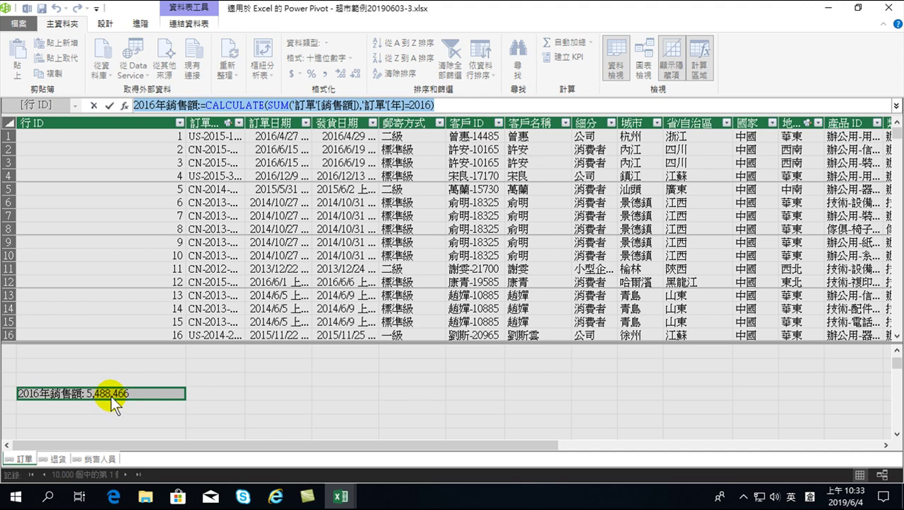
left_click(159, 105)
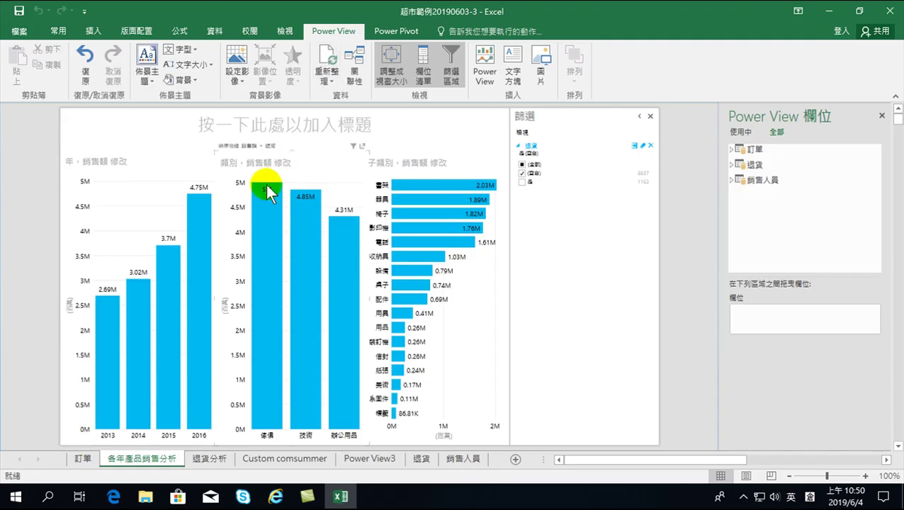
- Reopen Power Pivot, view the 2016年銷售額 measure's formula, then close the window
left_click(394, 30)
left_click(17, 58)
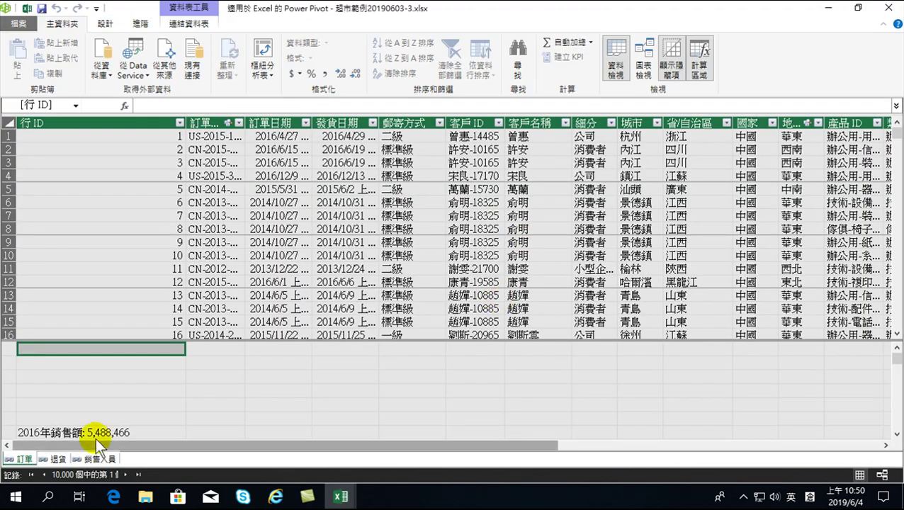
left_click(88, 432)
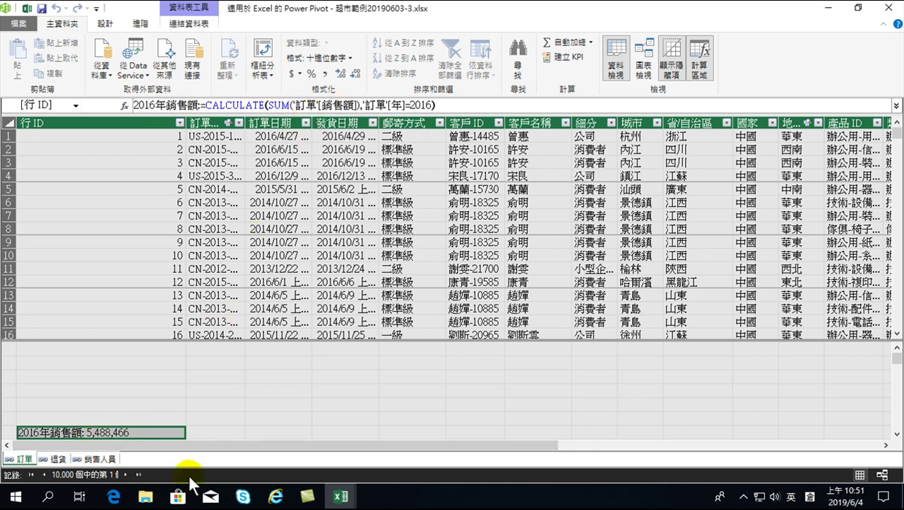
left_click(889, 8)
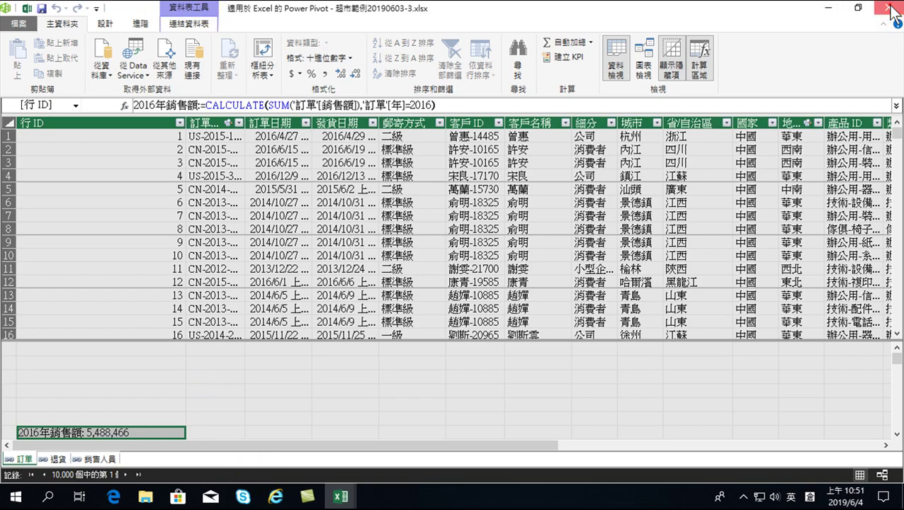
- Add the second 退貨 value to the filter and compare the 2016 and 2015 bar totals
left_click(522, 181)
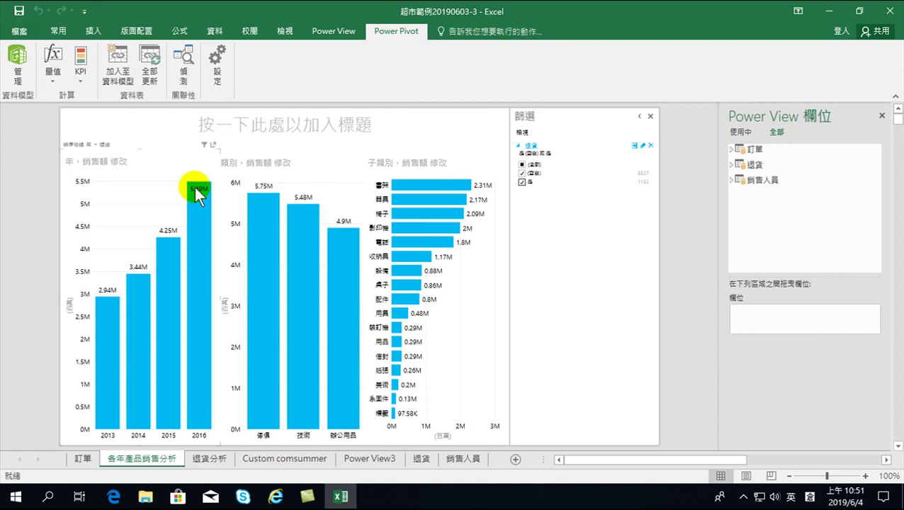
mouse_move(202, 204)
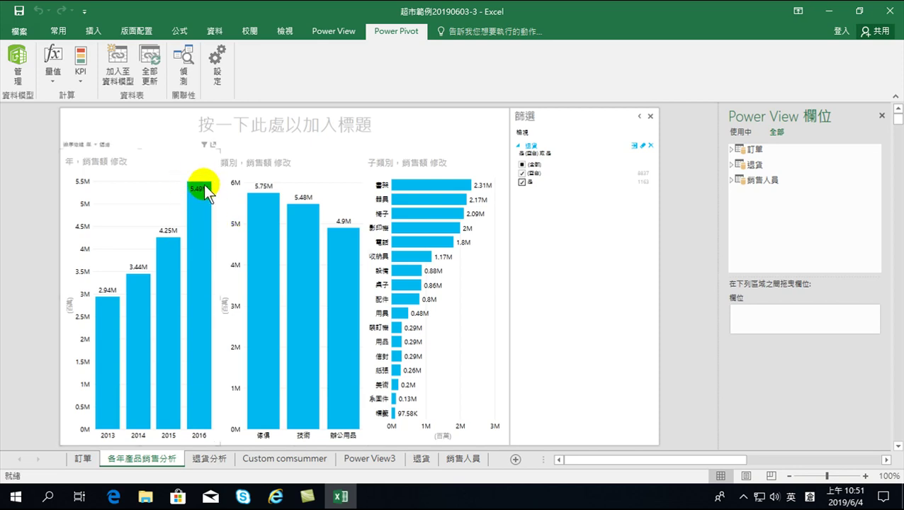
mouse_move(162, 348)
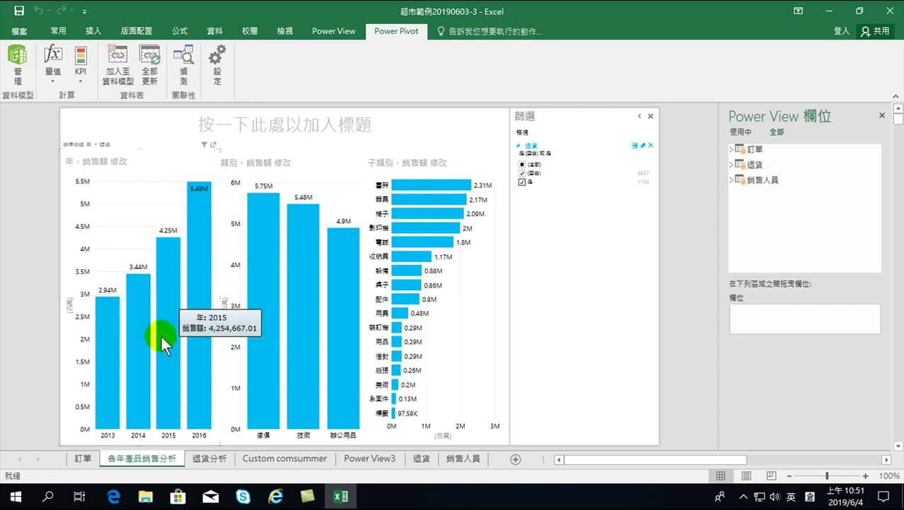
- Expand 訂單 in the Power View Fields list to show the 2016年銷售額 measure
left_click(731, 149)
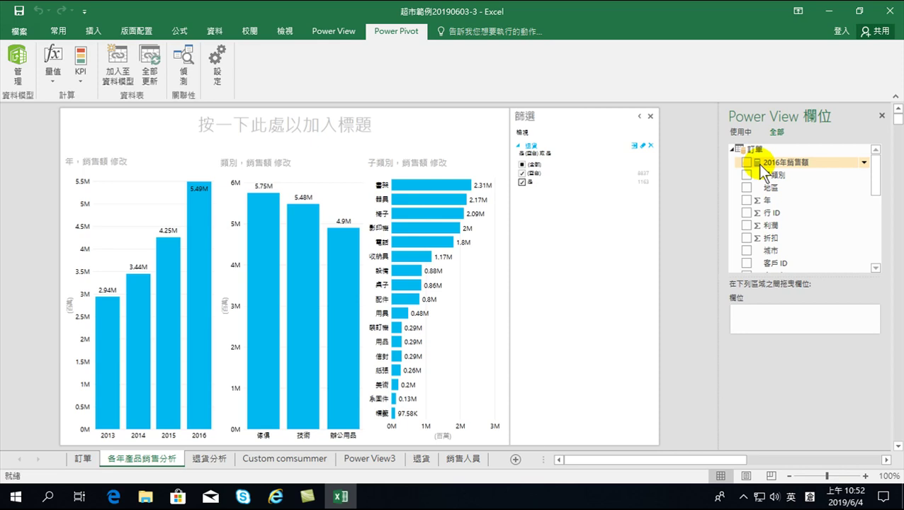
left_click(331, 32)
left_click(396, 32)
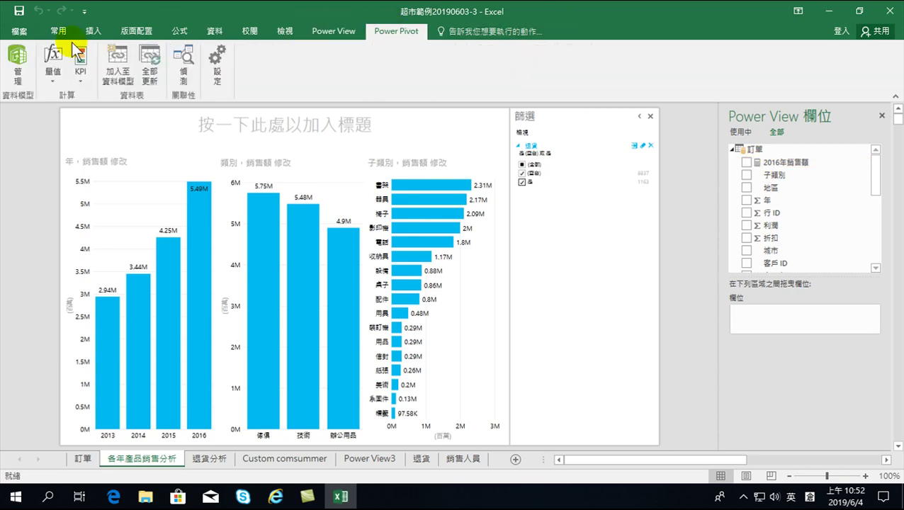
- Open the Power Pivot data model and select the 2016年銷售額 measure formula
left_click(19, 64)
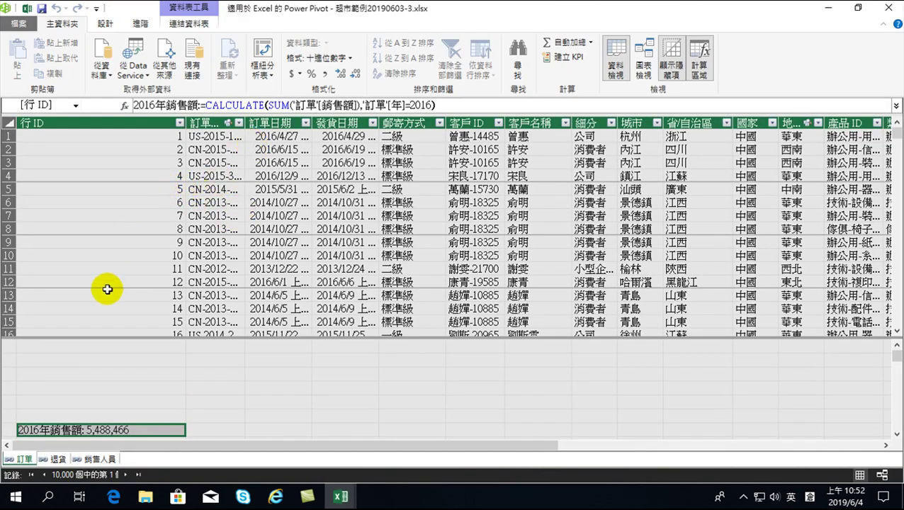
left_click_drag(476, 105, 121, 94)
key("ctrl+c")
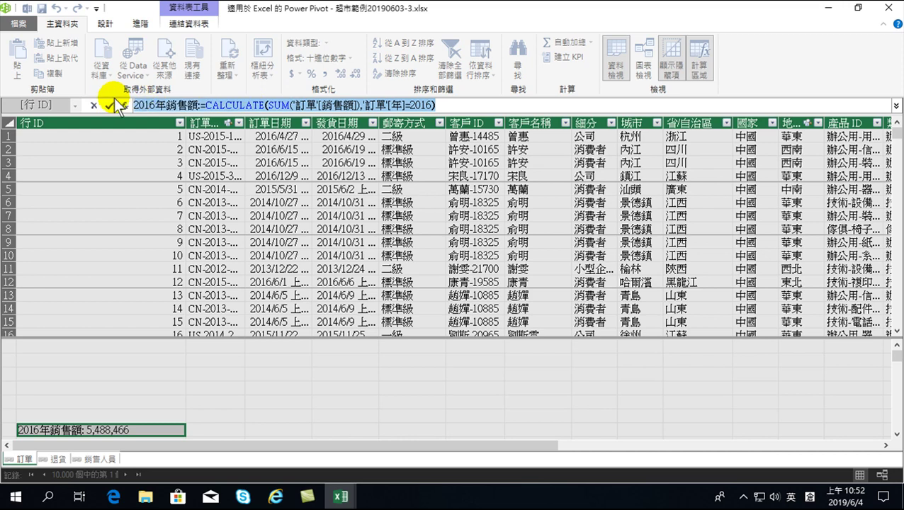
scroll(136, 380, "down", 2)
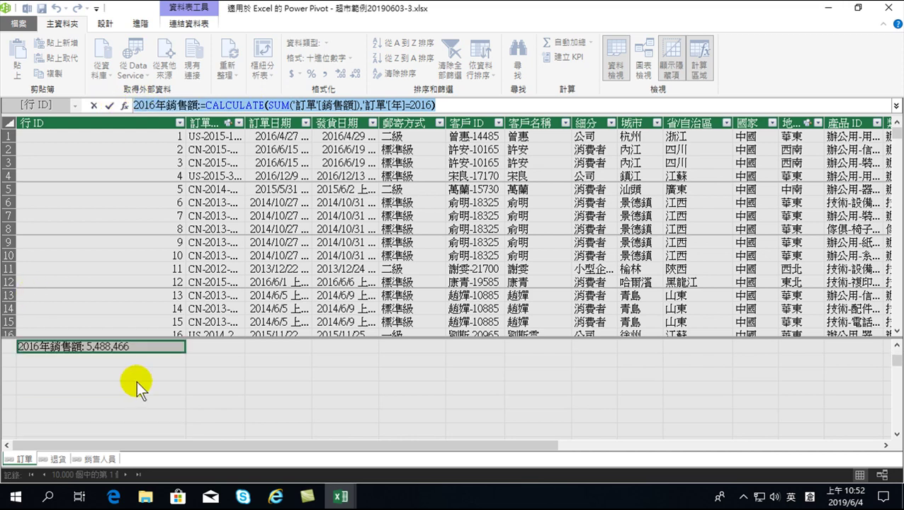
- Paste the formula into an empty cell as a new 2015年銷售額 measure, changing both years to 2015
left_click(56, 359)
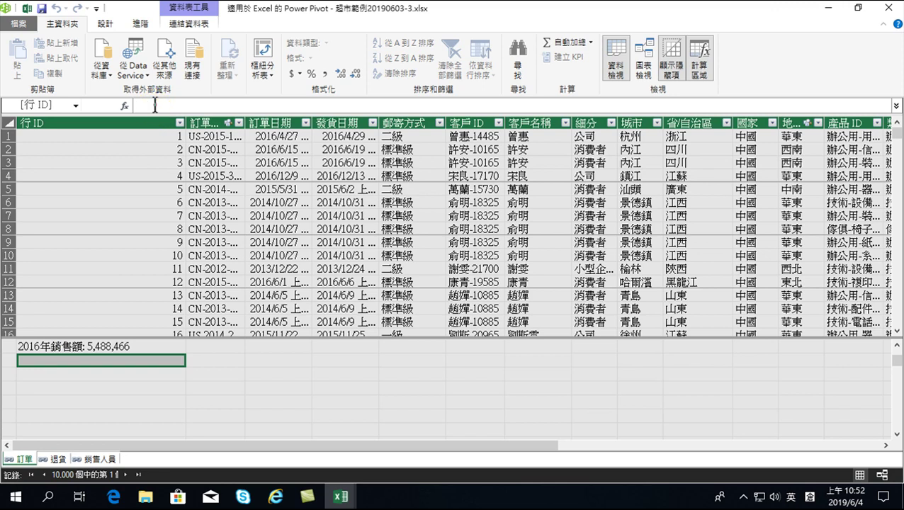
left_click(38, 361)
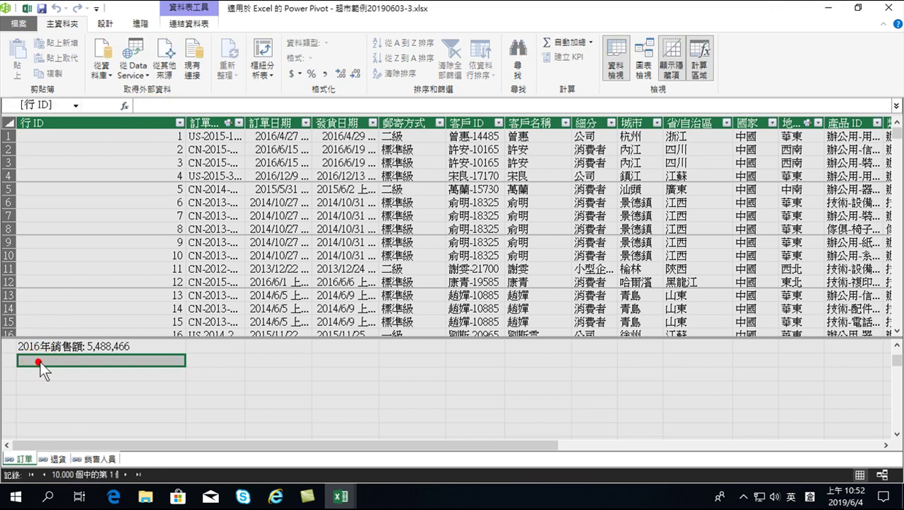
left_click(144, 104)
left_click(145, 104)
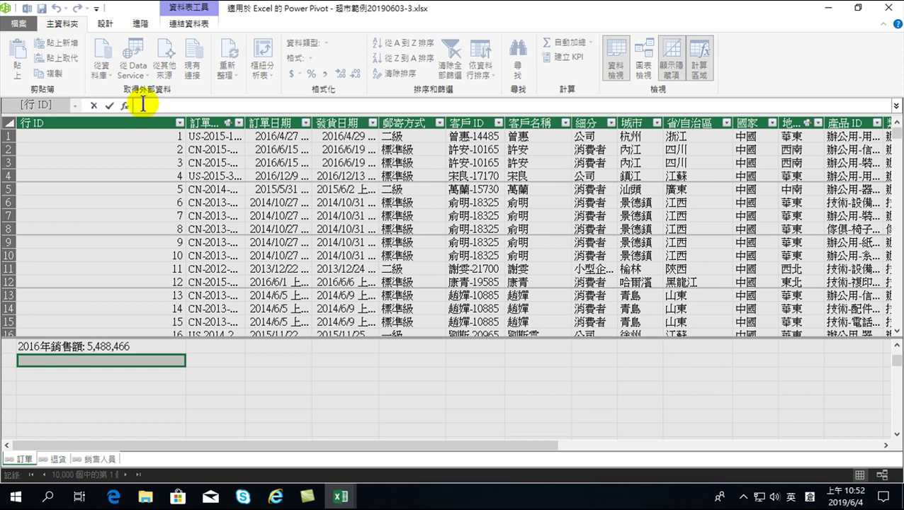
key("ctrl+v")
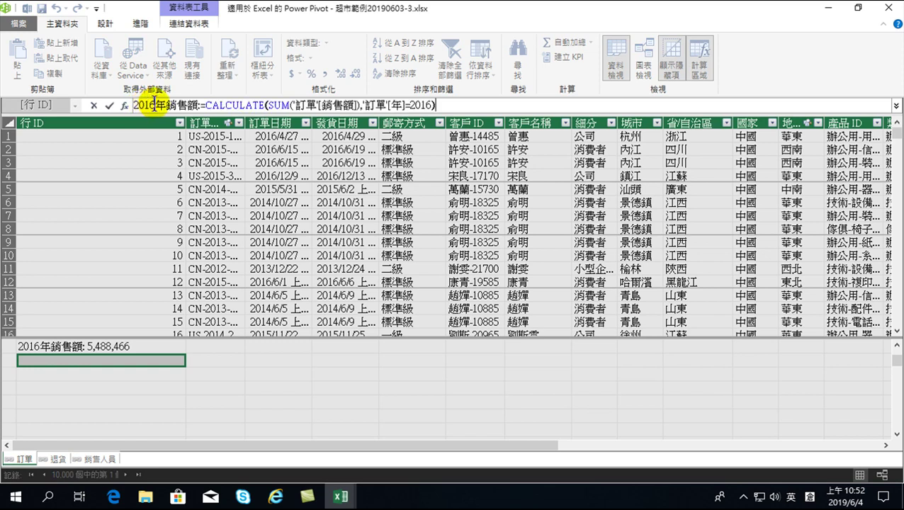
key("BackSpace")
type("5")
key("Right")
key("Right")
key("Right")
key("Right")
key("Right")
key("Right")
key("Right")
key("Right")
key("Right")
key("Right")
key("Right")
key("Right")
key("Right")
key("Right")
key("Right")
key("Right")
key("Right")
key("Right")
key("Right")
key("Right")
key("Right")
key("Right")
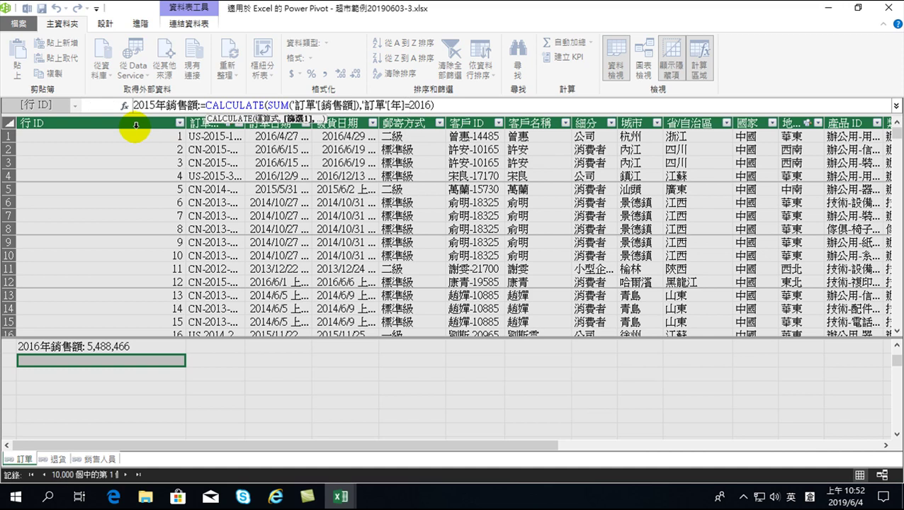
key("BackSpace")
type("5")
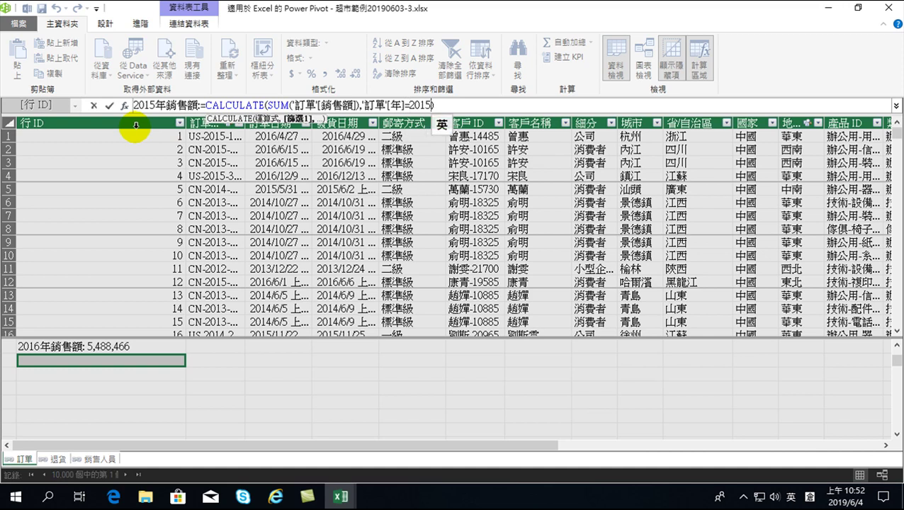
key("Return")
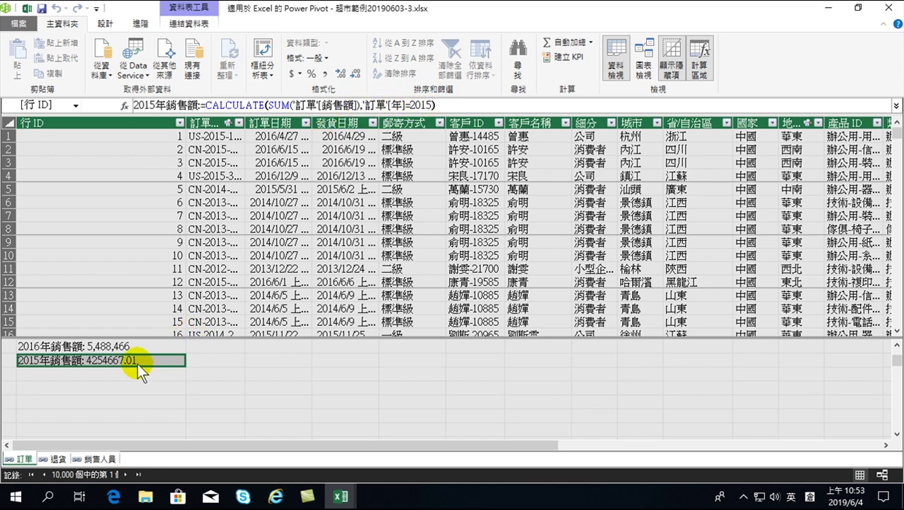
- Format 2015年銷售額 as a decimal number with no decimals, showing 4,254,667
left_click(347, 73)
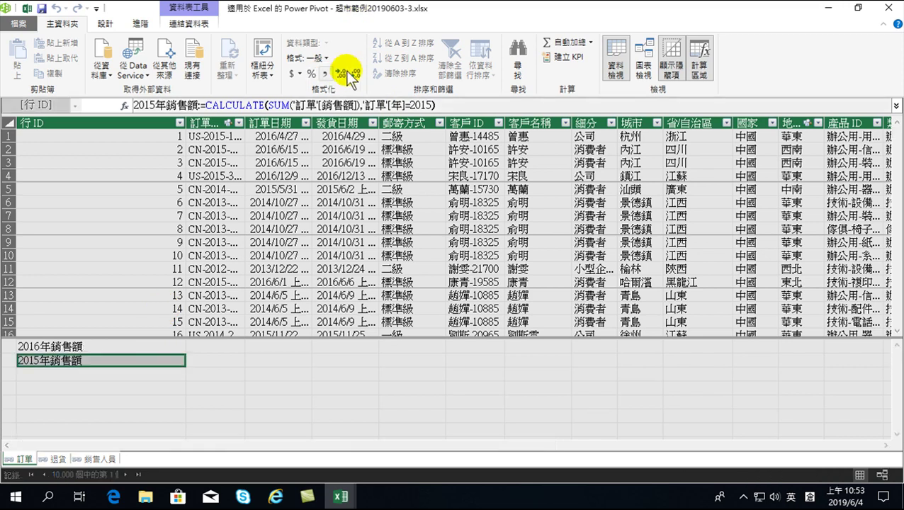
left_click(353, 73)
left_click(354, 74)
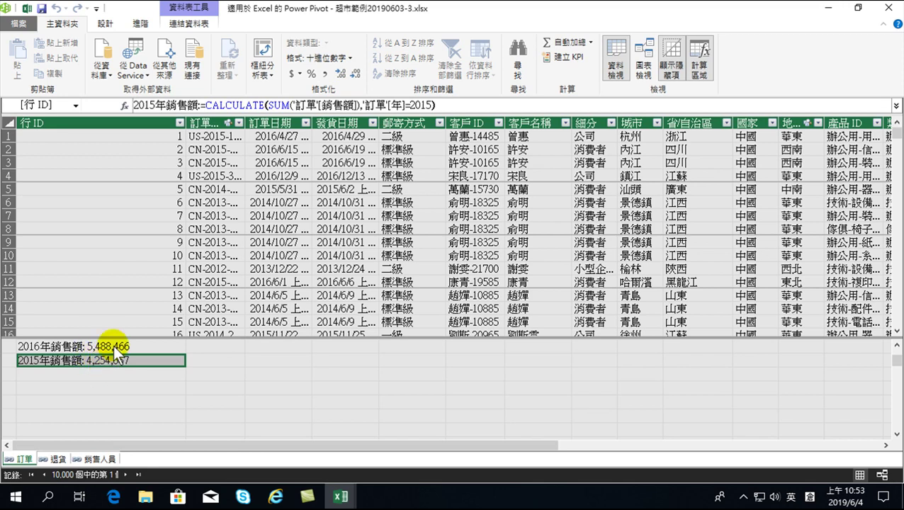
- Return to the workbook, dismiss the data model change notice, and expand the 退貨 filter
left_click(887, 10)
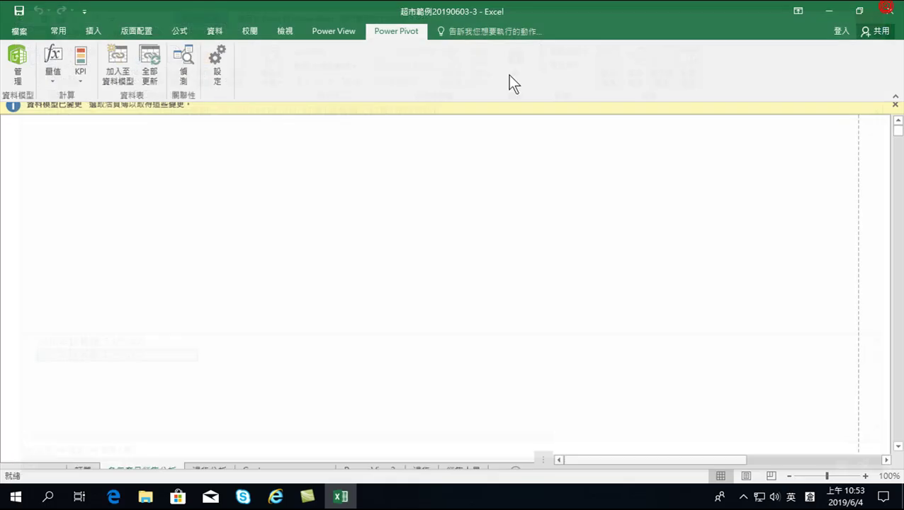
left_click(557, 299)
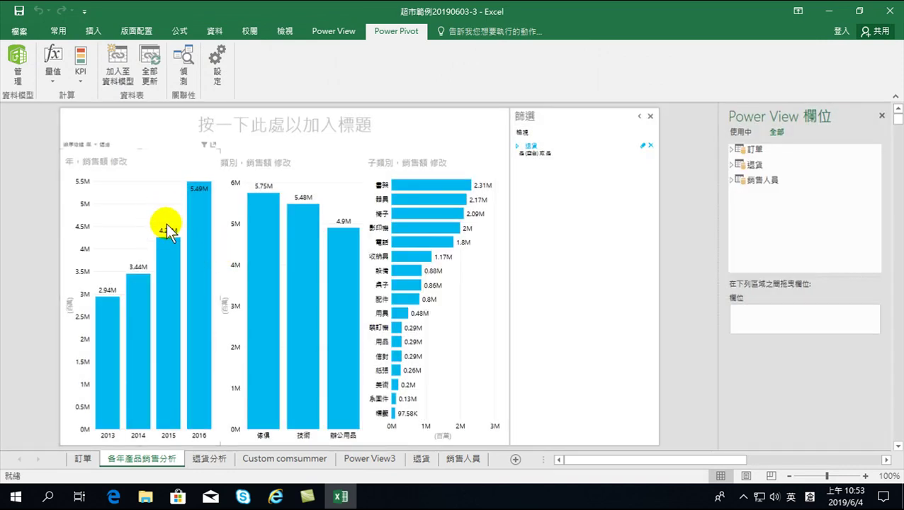
left_click(530, 147)
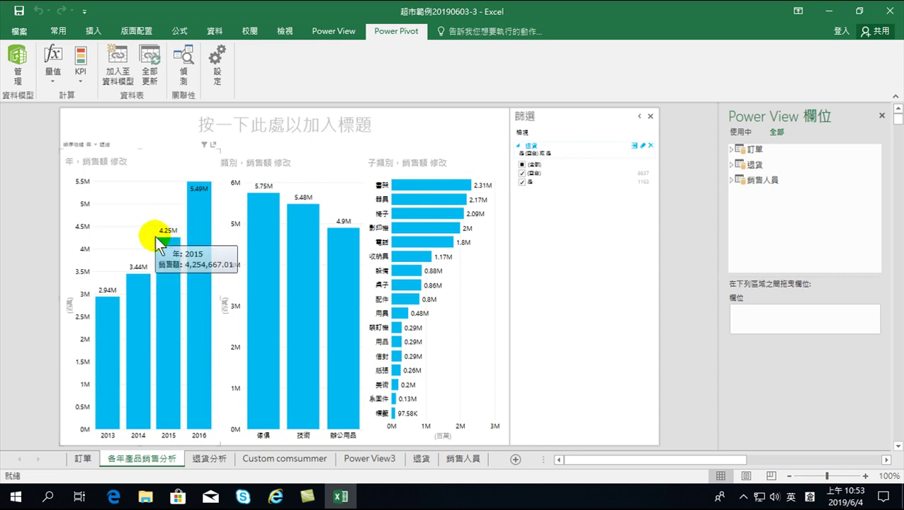
- Look at the 退貨分析 sheet, then back on 各年產品銷售分析 re-expand the 退貨 filter
left_click(212, 457)
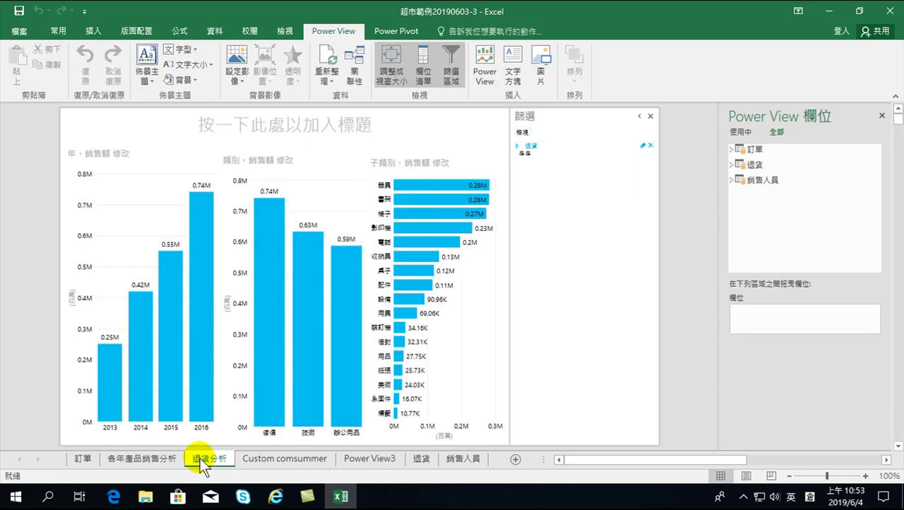
mouse_move(196, 203)
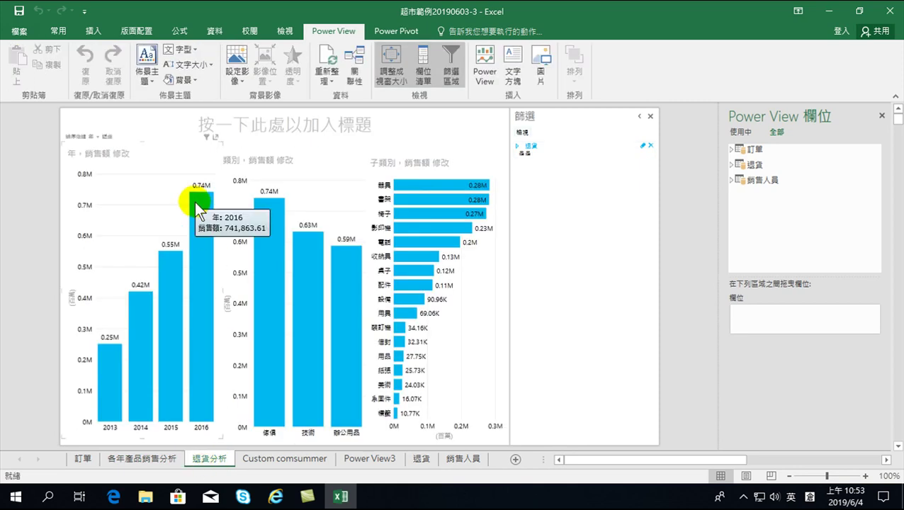
left_click(145, 458)
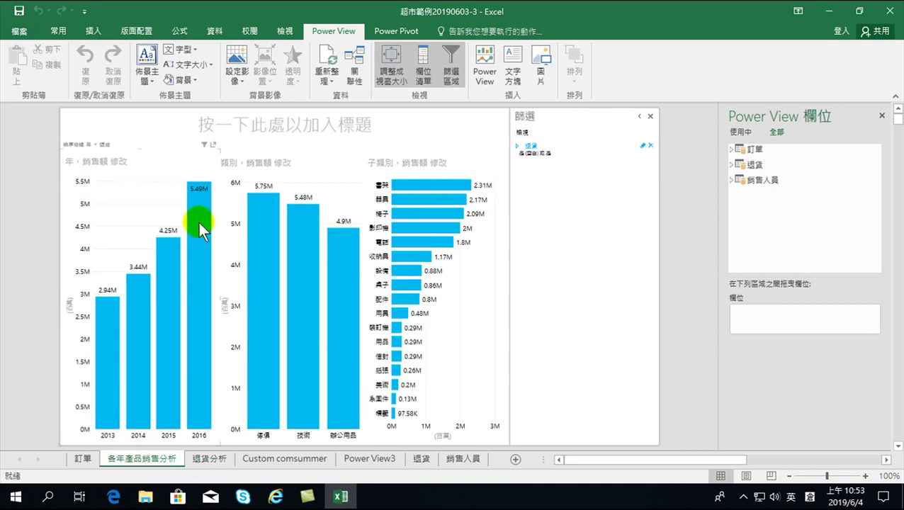
left_click(551, 149)
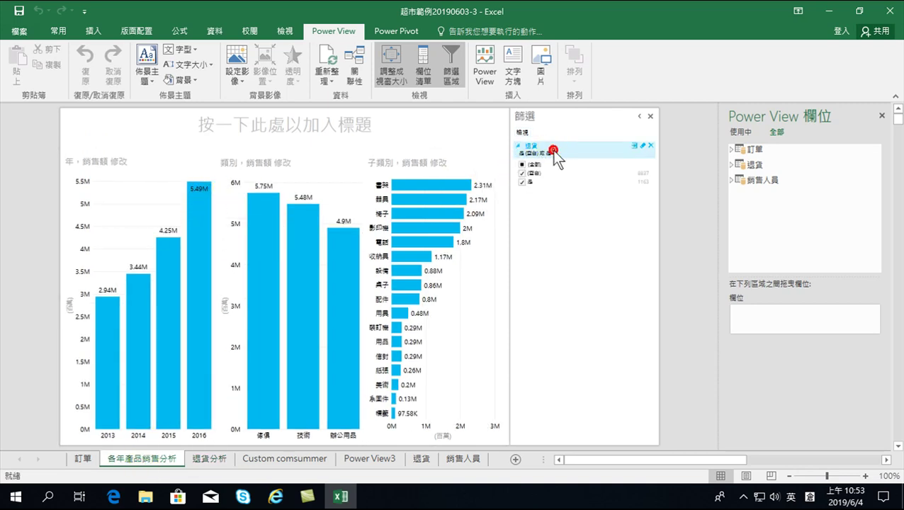
mouse_move(198, 223)
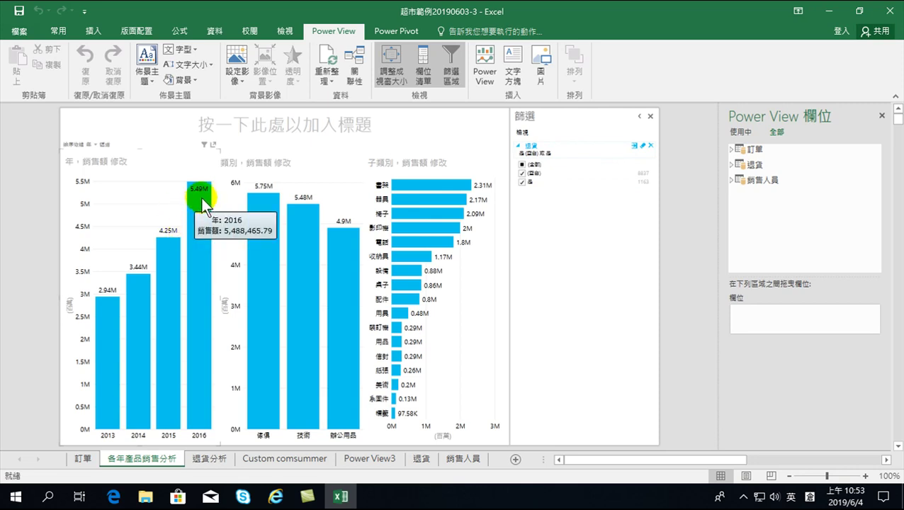
mouse_move(174, 276)
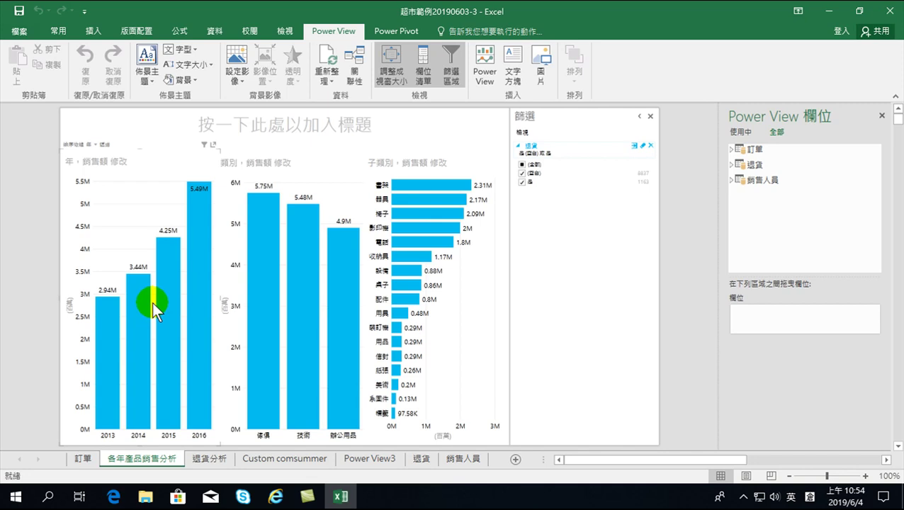
mouse_move(191, 240)
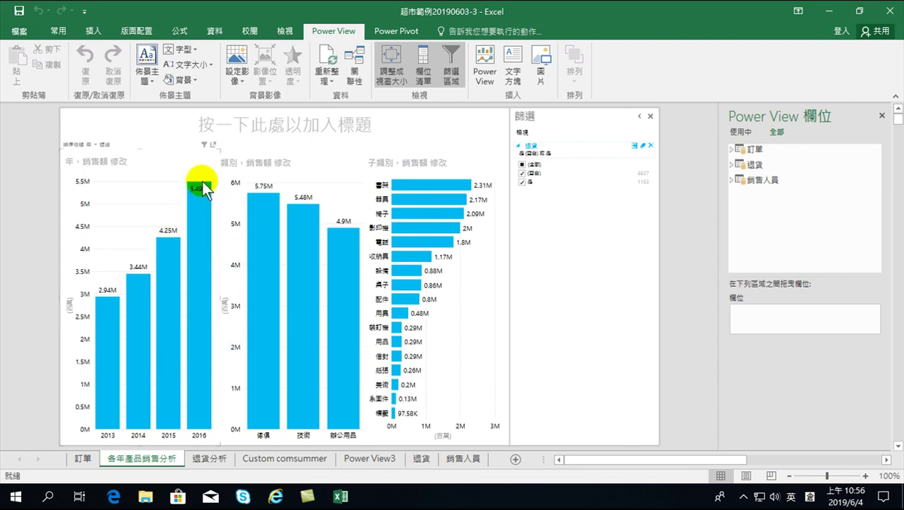
mouse_move(204, 201)
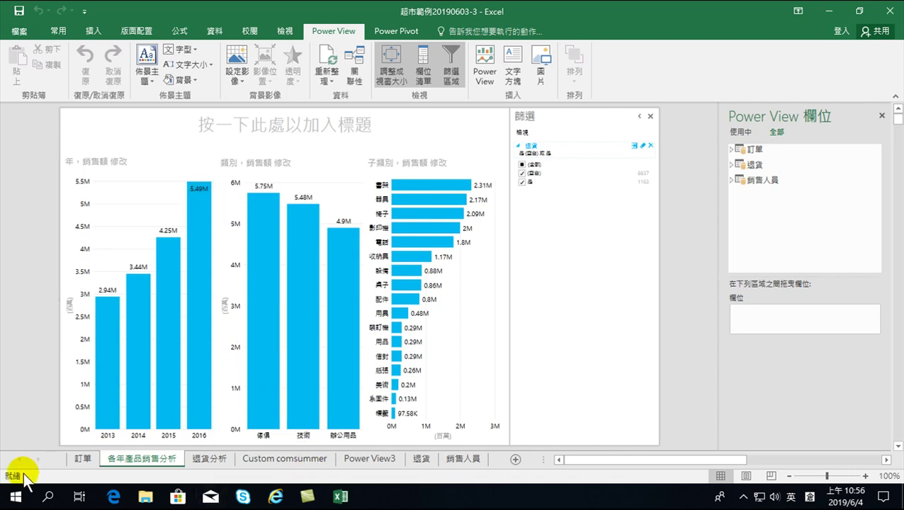
- Search Windows for 記事本 and launch Notepad
left_click(15, 497)
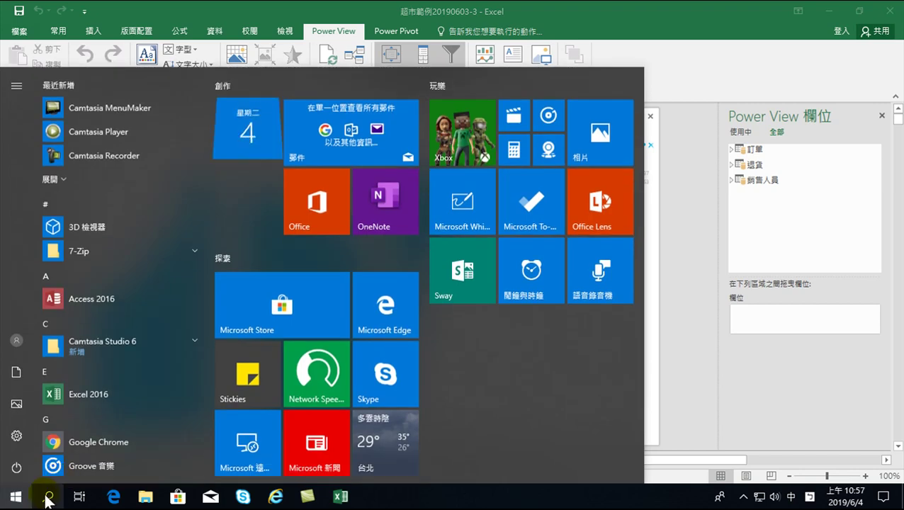
left_click(48, 496)
left_click(79, 469)
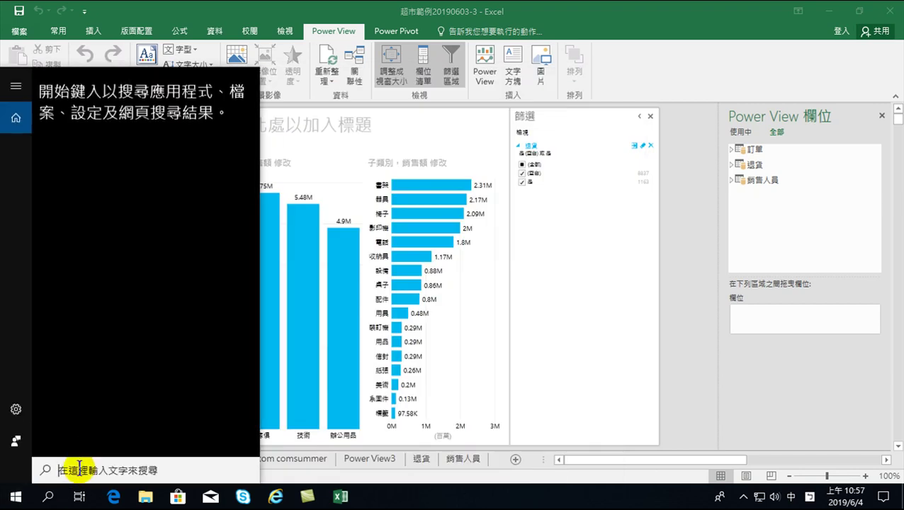
type("a")
key("BackSpace")
type("記事本")
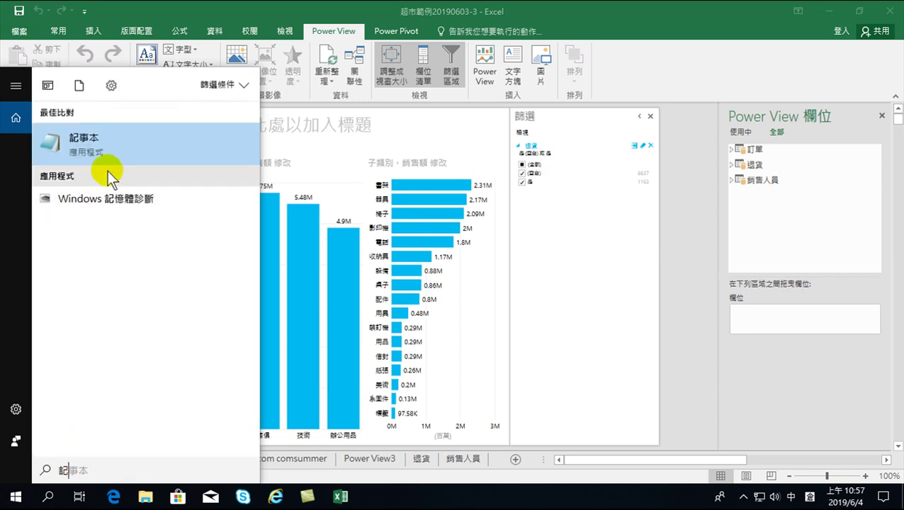
left_click(112, 150)
- Set Notepad's font size to 22
left_click(181, 80)
left_click(151, 75)
left_click(146, 75)
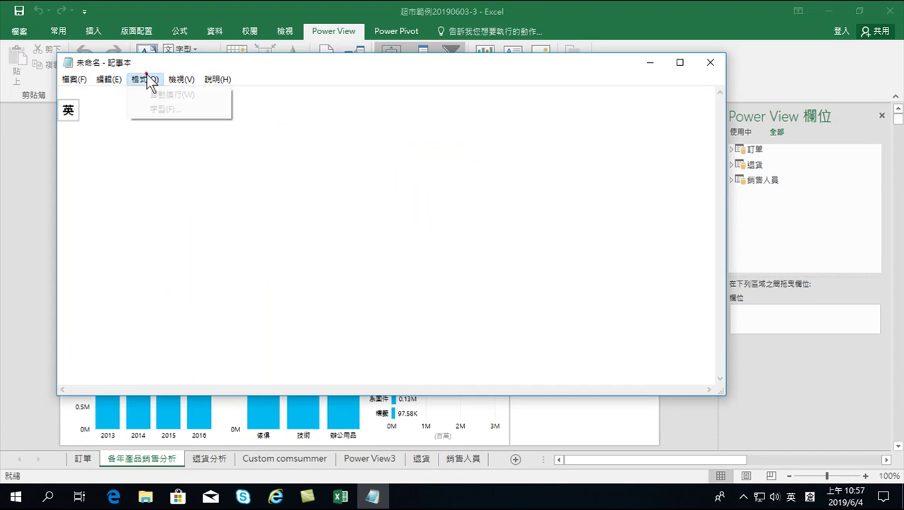
left_click(160, 110)
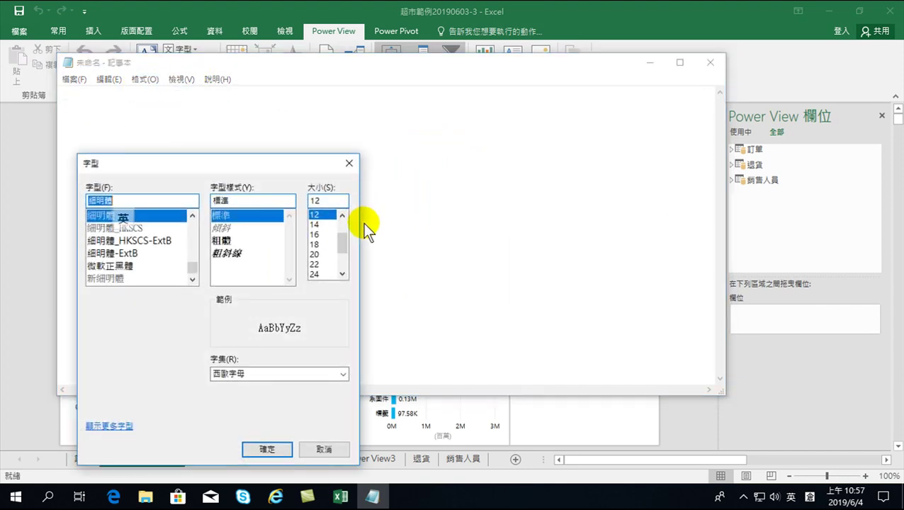
left_click(313, 264)
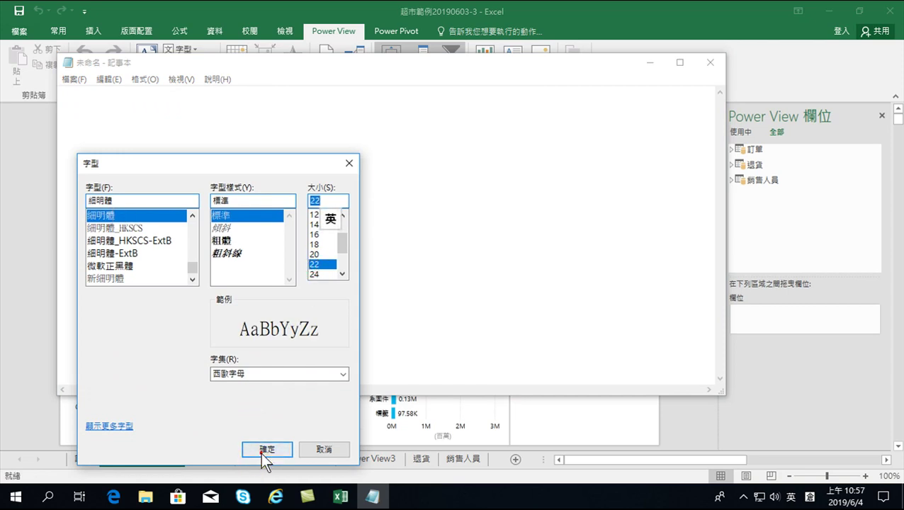
left_click(262, 450)
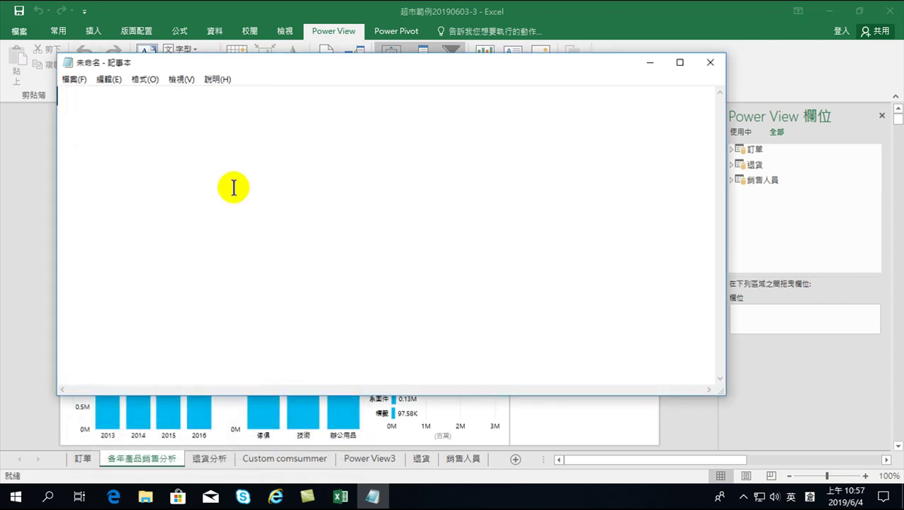
key("shift")
- Type 2016年成長率 = in the Notepad note
type("2016")
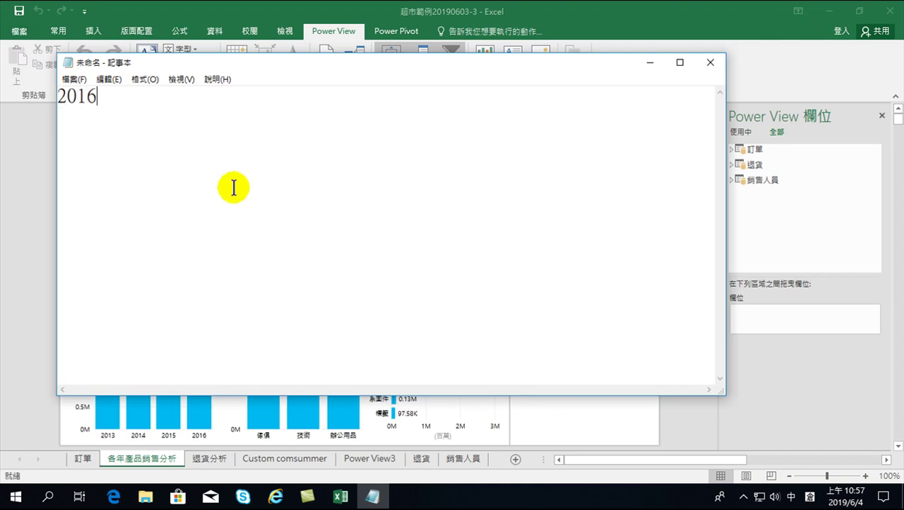
type("人年成")
type("長")
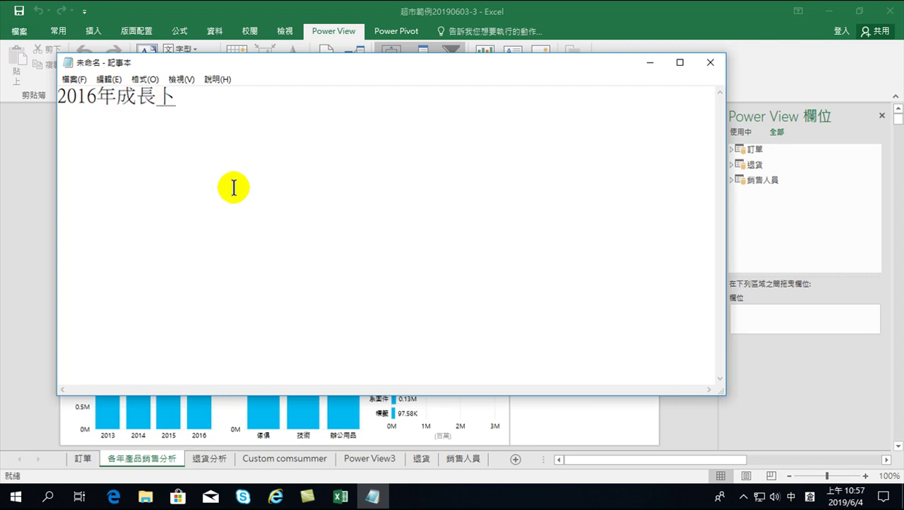
type("率")
key("shift")
type("=")
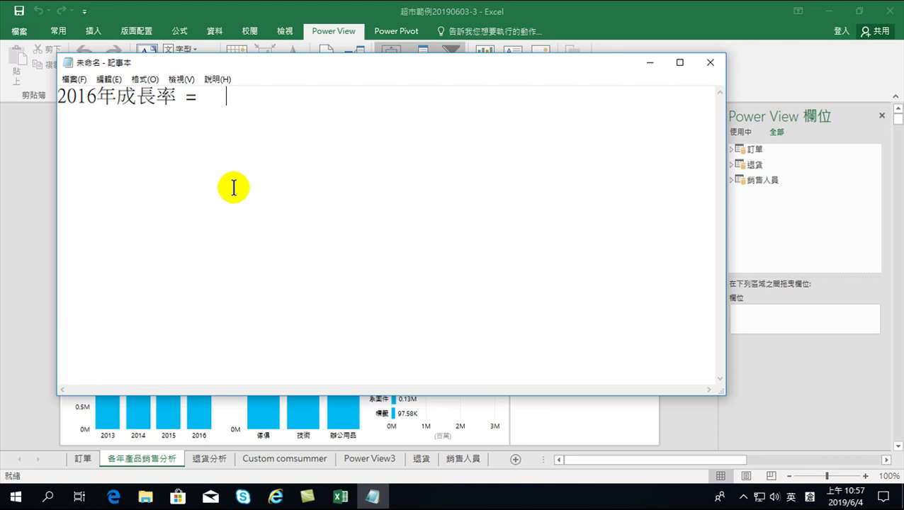
- Type 2016年銷售額-2015年銷售額 after the equals sign using the Chinese IME
type("2016")
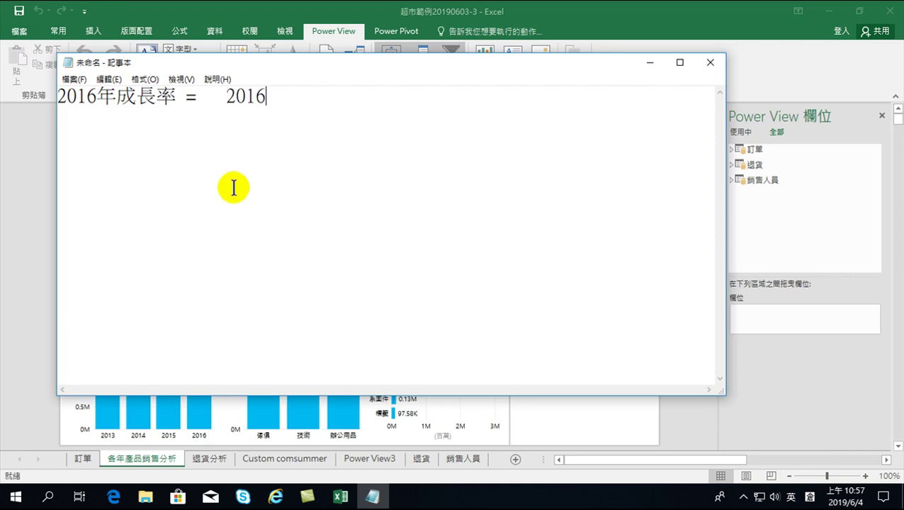
type("oq")
key("BackSpace")
key("BackSpace")
key("shift")
type("io")
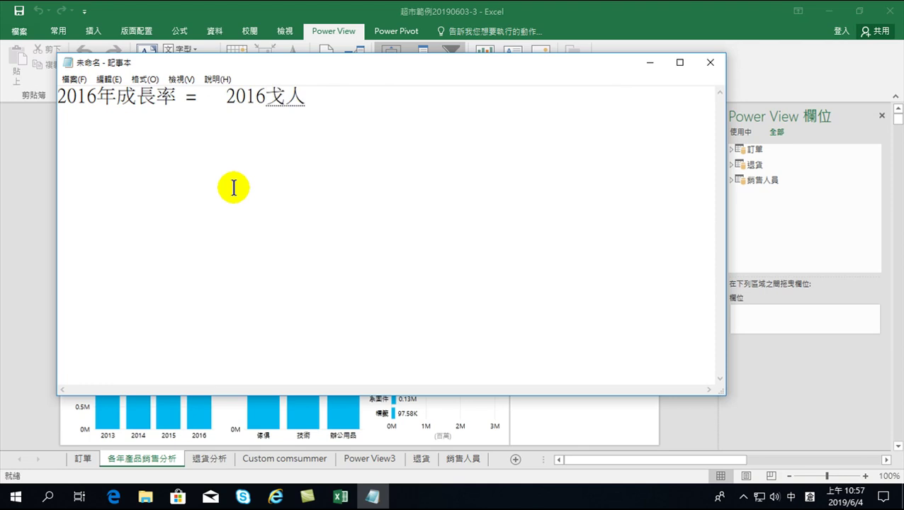
key("BackSpace")
key("BackSpace")
type("oq")
key("space")
key("space")
type("cfb")
key("space")
type("ogr")
key("space")
type("jrmbc")
key("space")
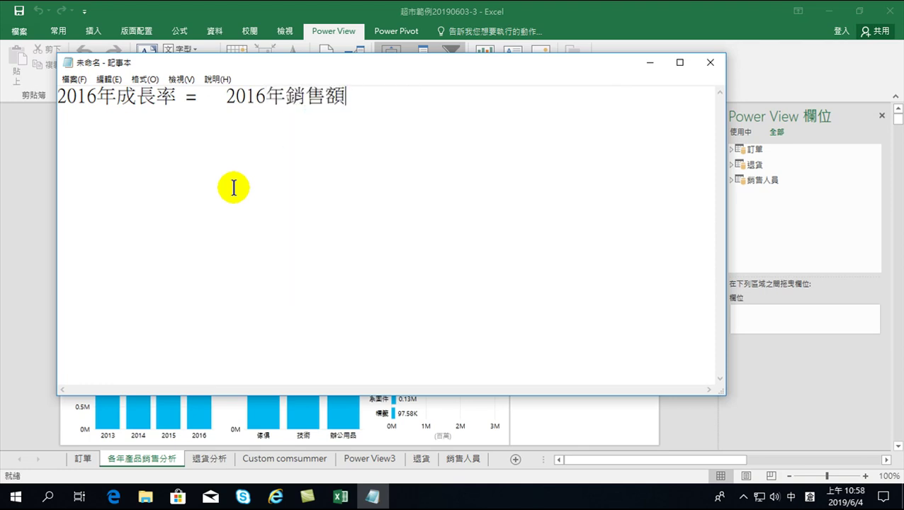
key("space")
type("-")
type("2015")
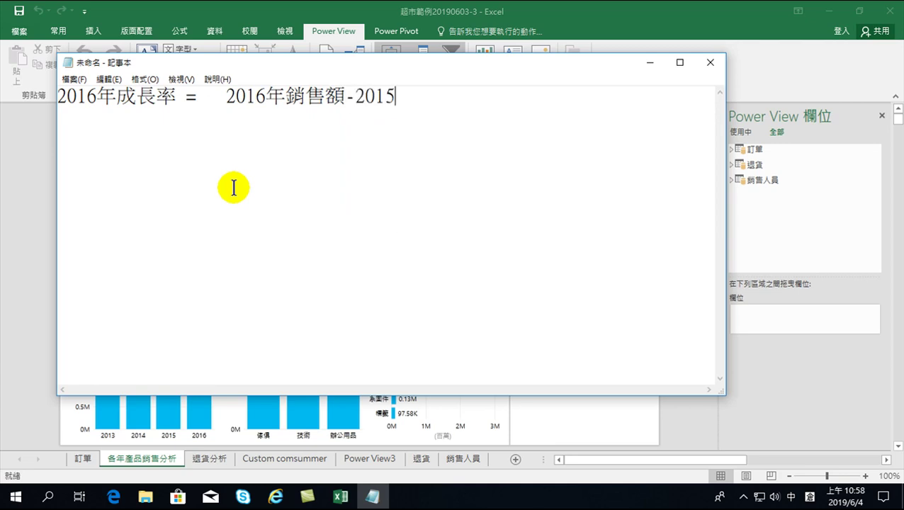
type("oq")
key("space")
type("cfb")
key("space")
type("ogr")
key("space")
type("hrmbc")
key("space")
key("shift")
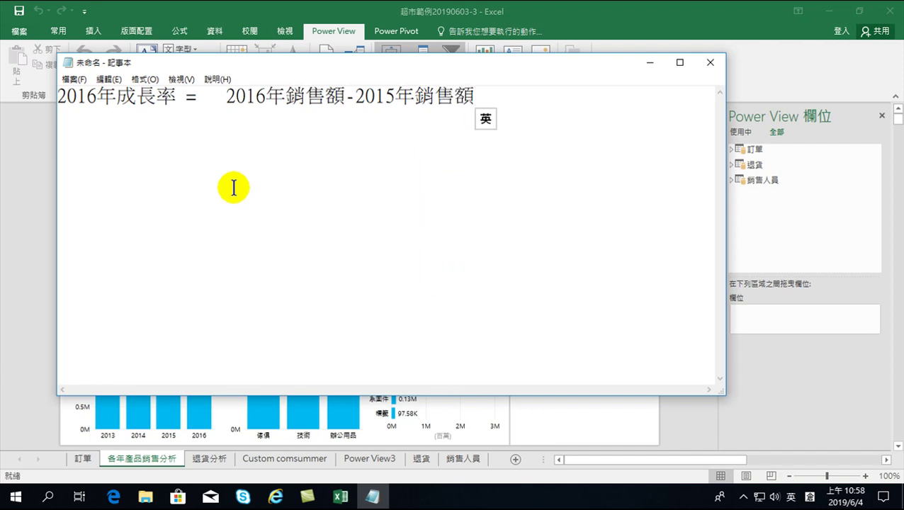
- Insert an opening bracket before 2016年銷售額
left_click(224, 95)
type("(")
key("End")
- Close the bracket, add /2015年銷售額 as the divisor, and minimize Notepad
type(")/")
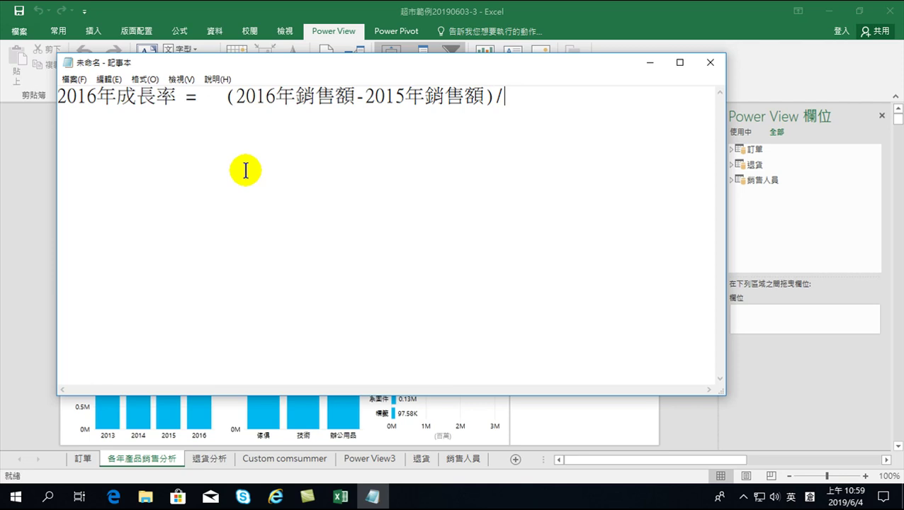
left_click_drag(367, 94, 483, 99)
key("ctrl+c")
left_click(533, 101)
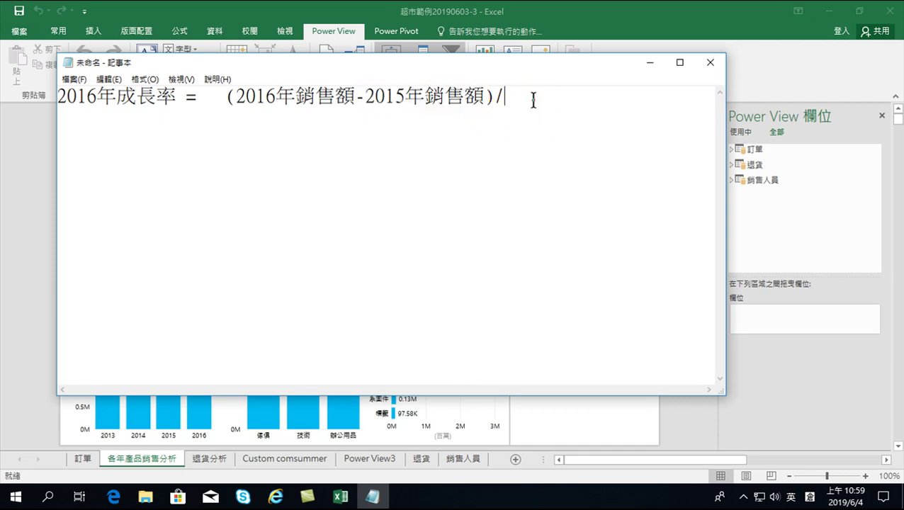
key("ctrl+v")
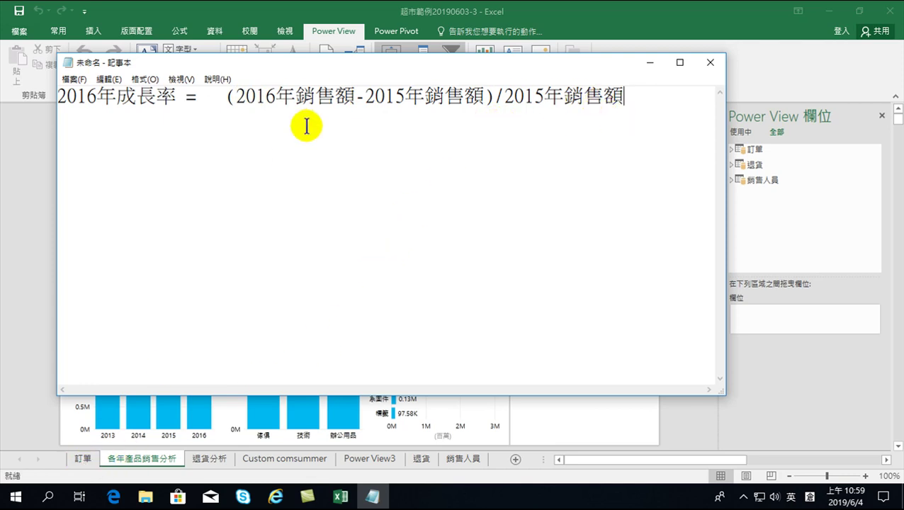
left_click(650, 63)
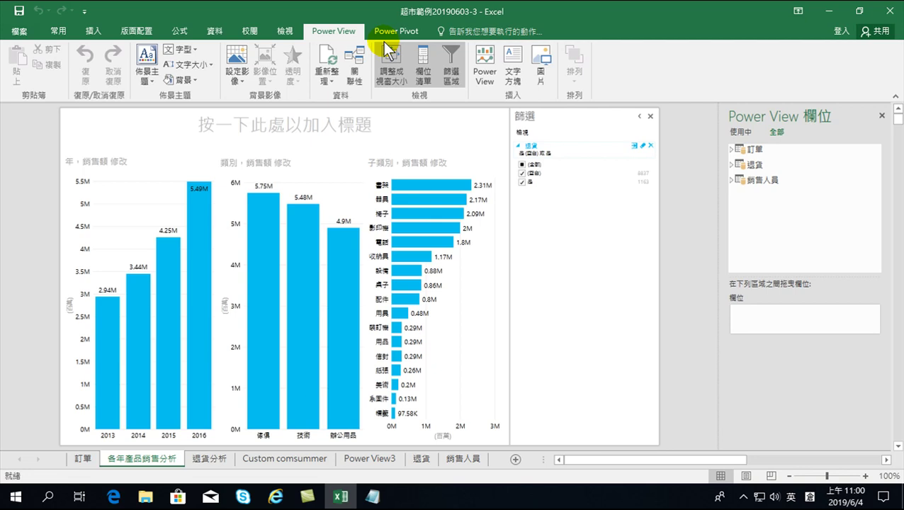
- In the Power Pivot window, start a measure named 2016年銷售成長率:= in an empty cell
left_click(386, 31)
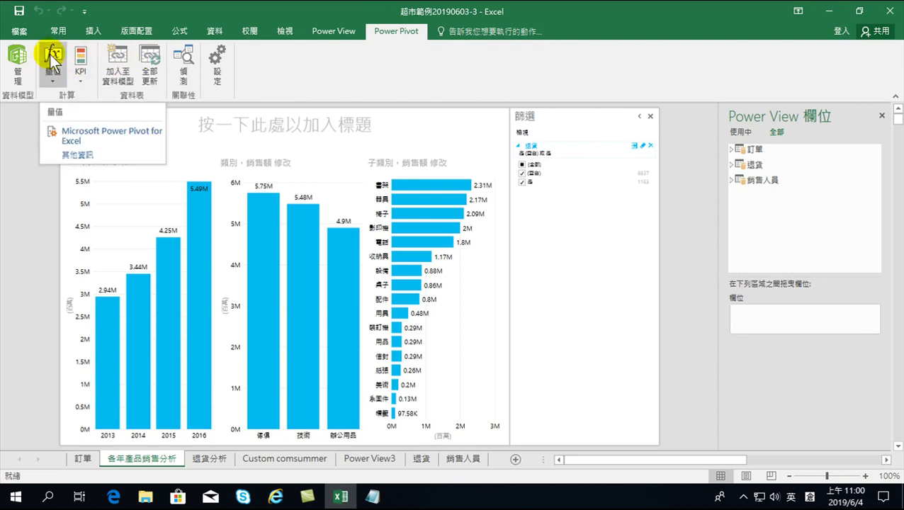
left_click(17, 55)
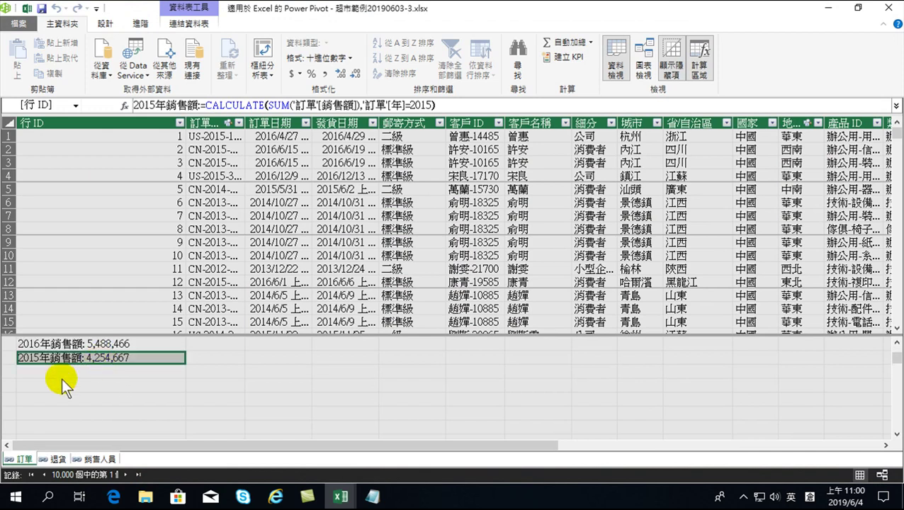
left_click(55, 371)
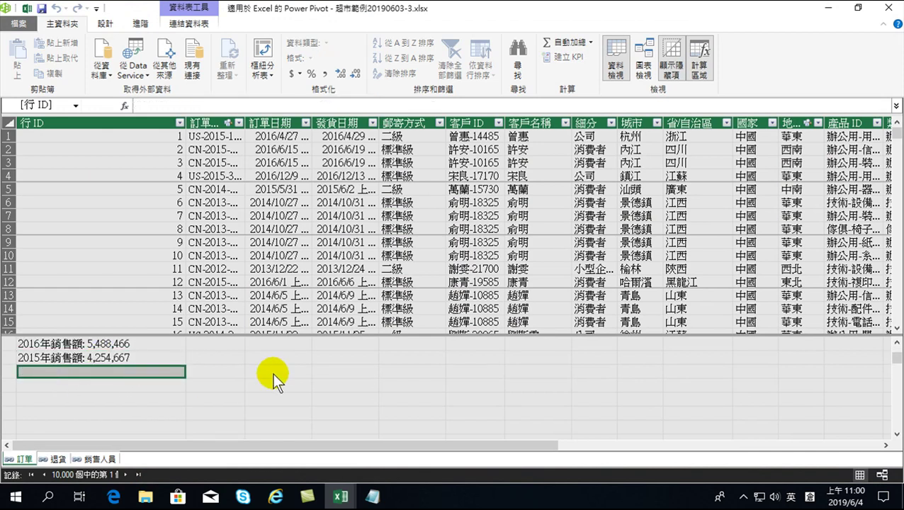
type("20")
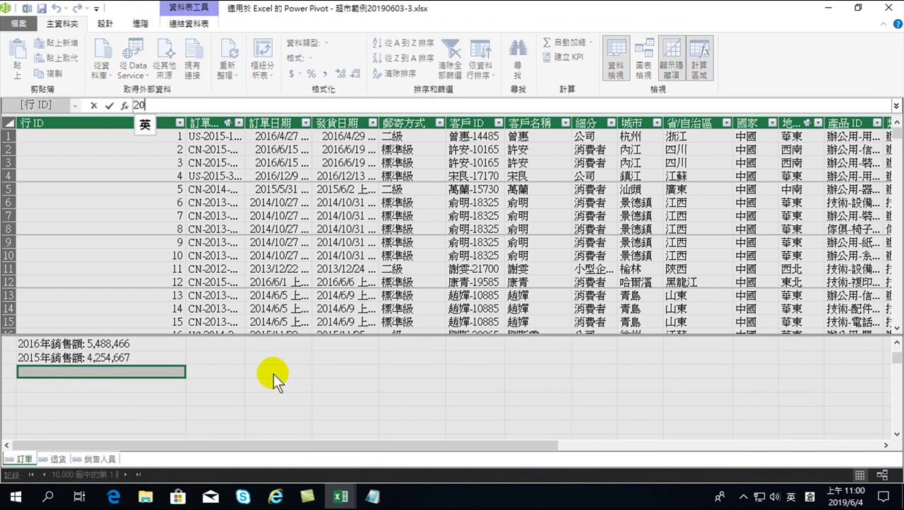
type("16")
type("oq")
key("BackSpace")
key("BackSpace")
key("shift")
type("年金火銷售")
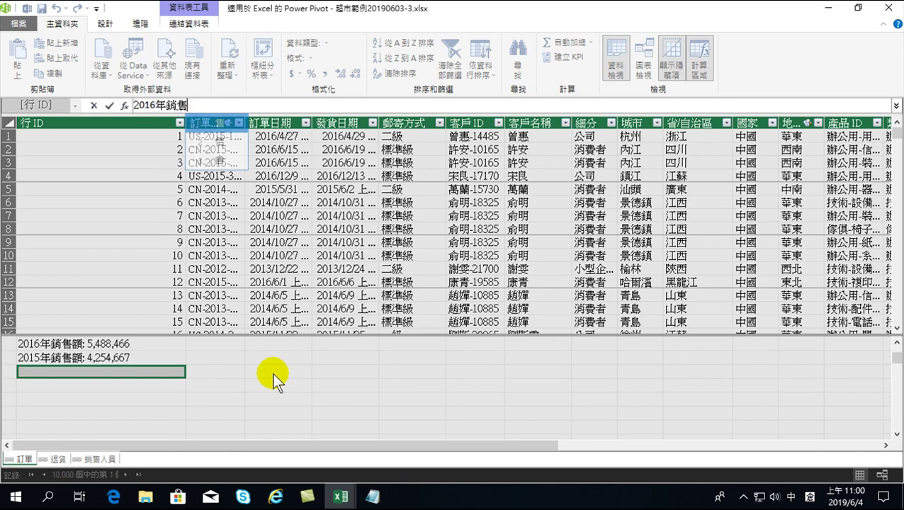
type("戈竹尸")
type("成長率")
key("shift")
type(":=")
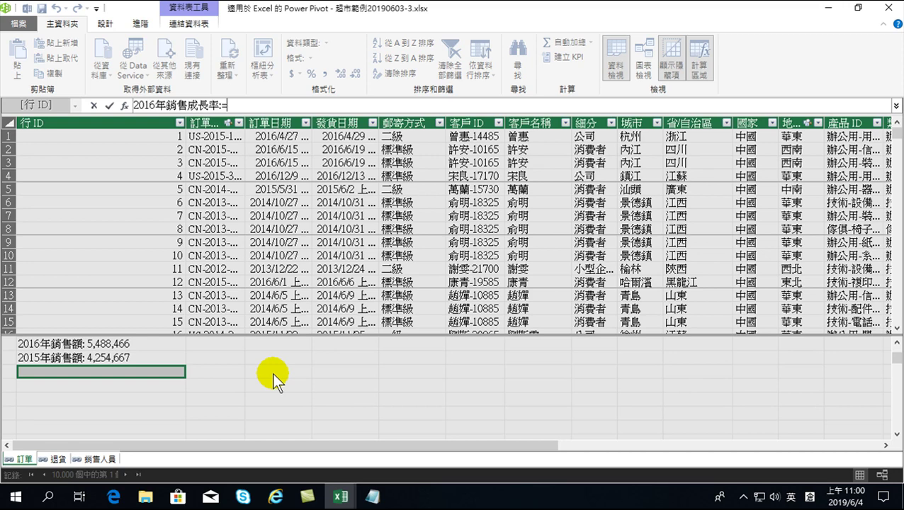
- Enter ('訂單'[2016年銷售額]-'訂單'[2015年銷售額])/'訂單'[2015年銷售額] using autocomplete suggestions
type("(")
type("'")
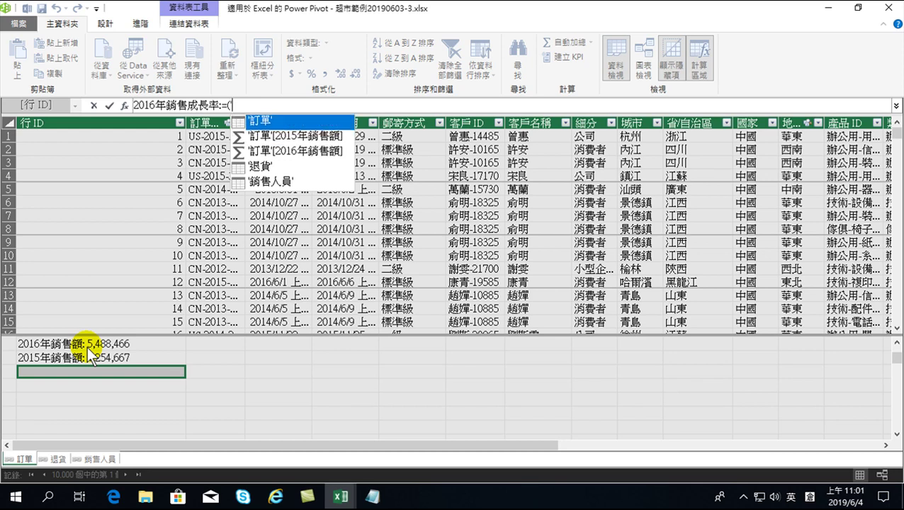
key("Down")
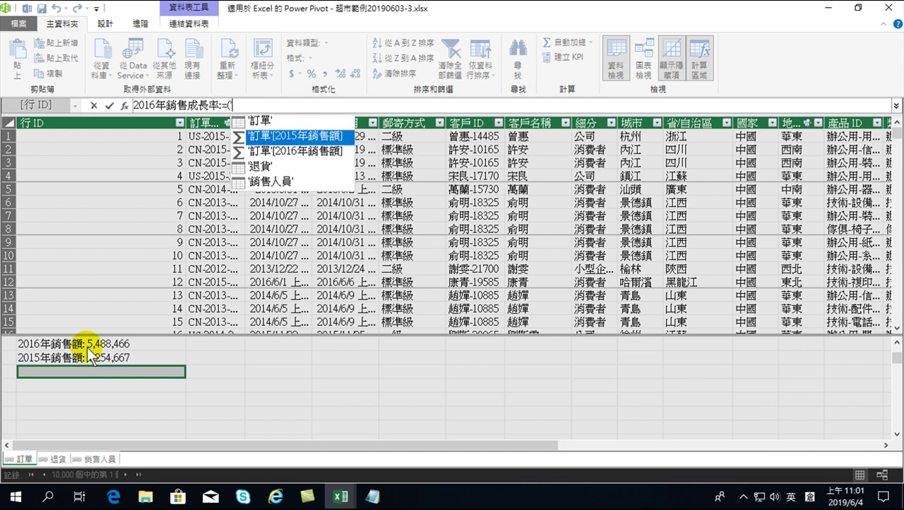
key("Down")
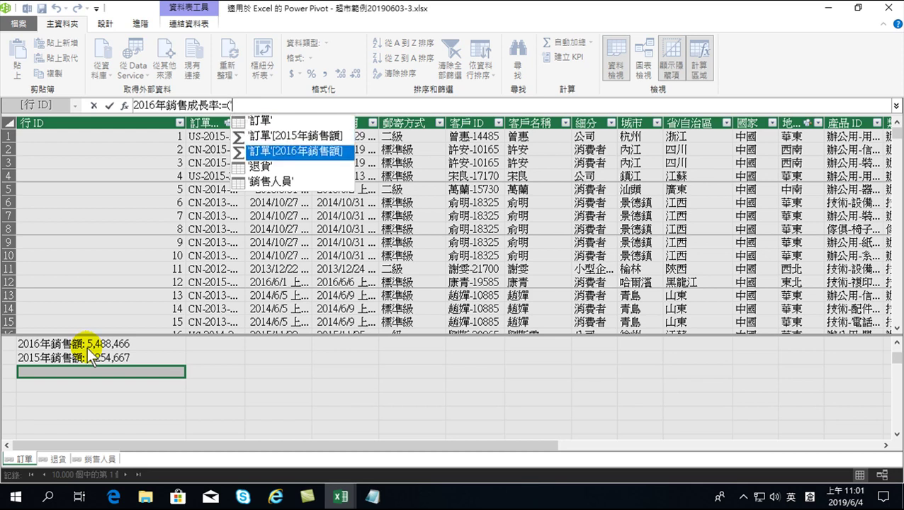
key("Tab")
type("-")
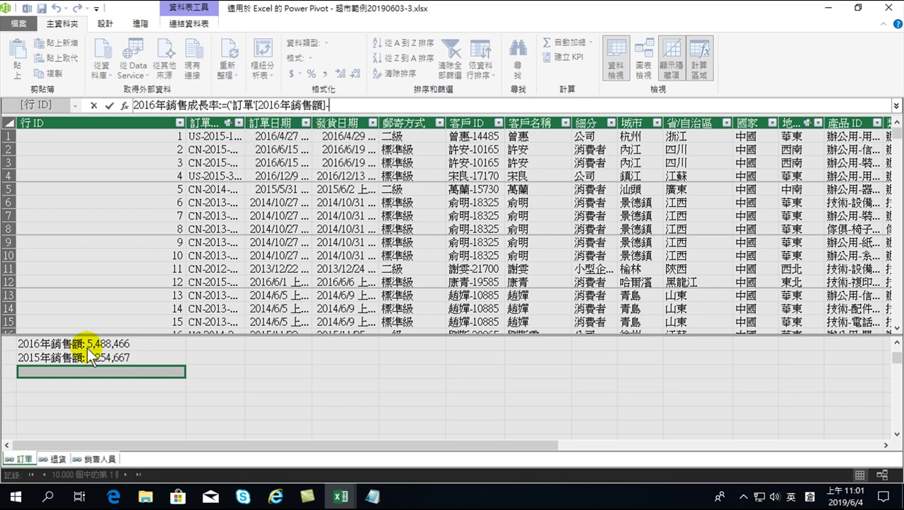
type("'")
key("Down")
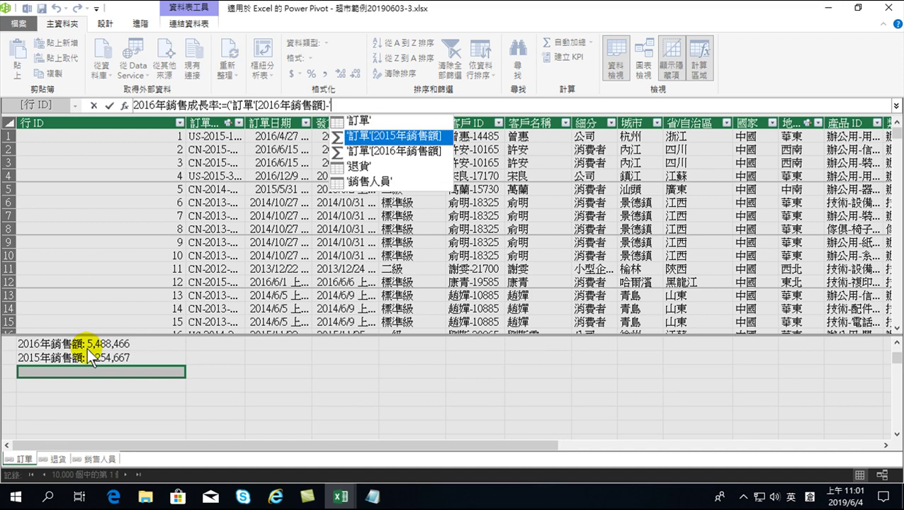
key("Tab")
type(")/")
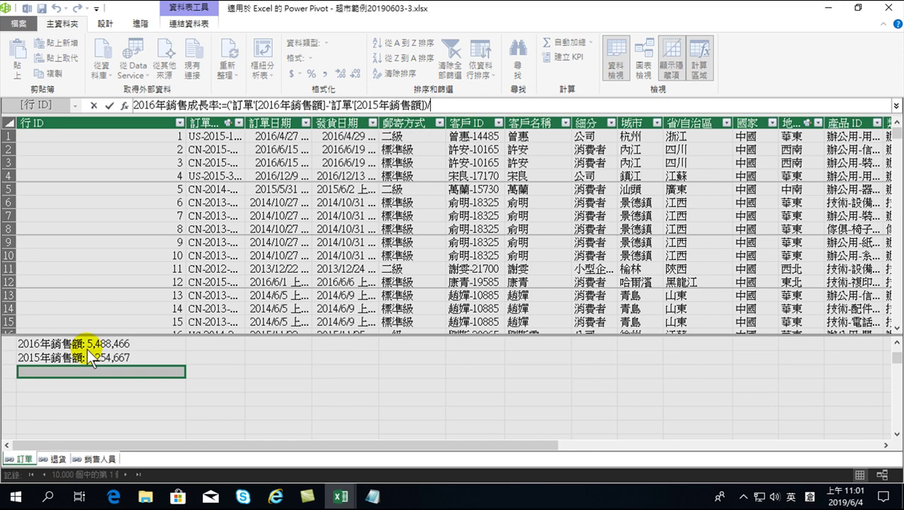
type("'")
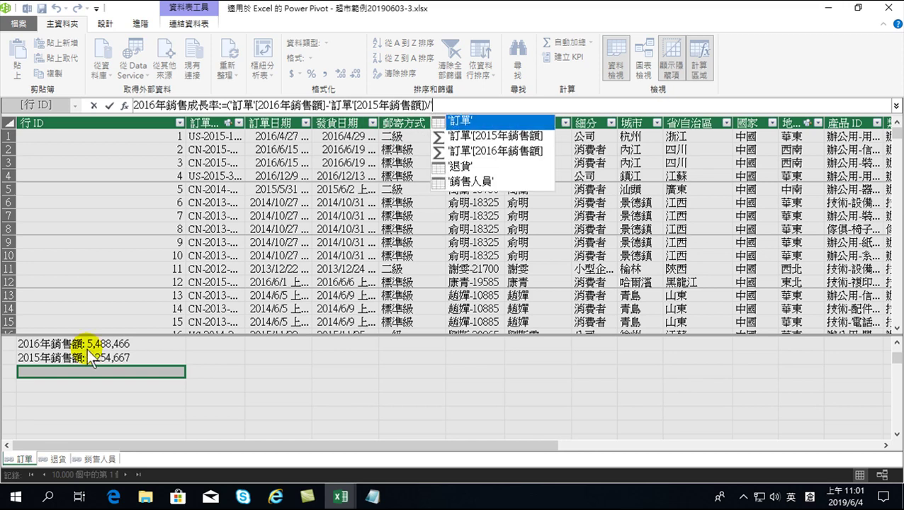
key("Down")
key("Down")
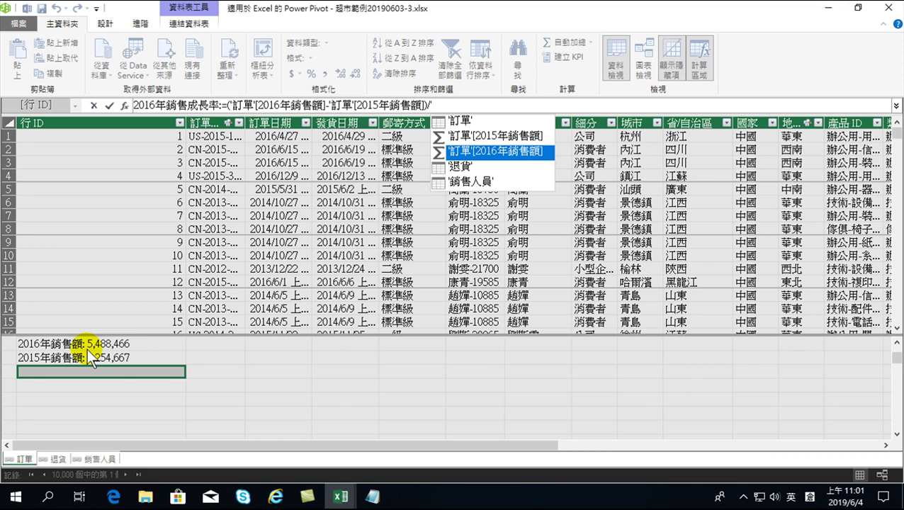
key("Up")
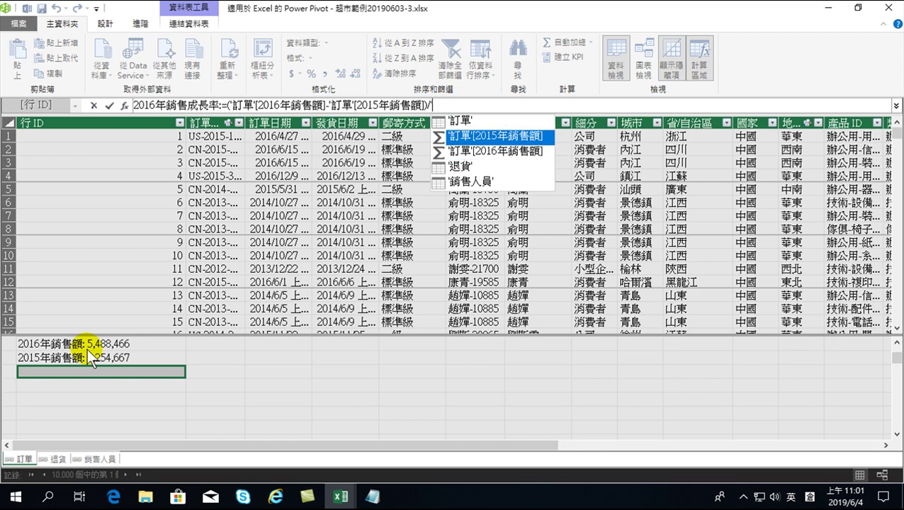
key("Tab")
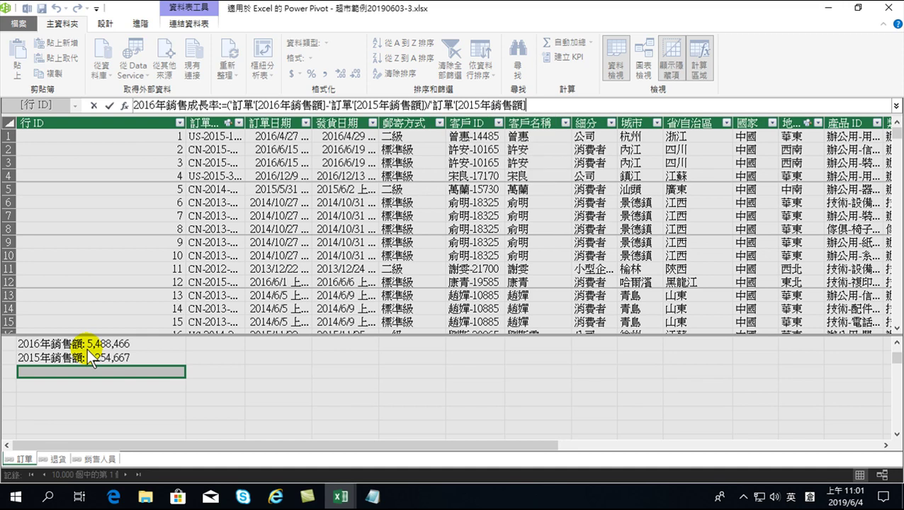
- Commit the 2016年銷售成長率 measure and format it as a percentage, showing 29.00%
key("Return")
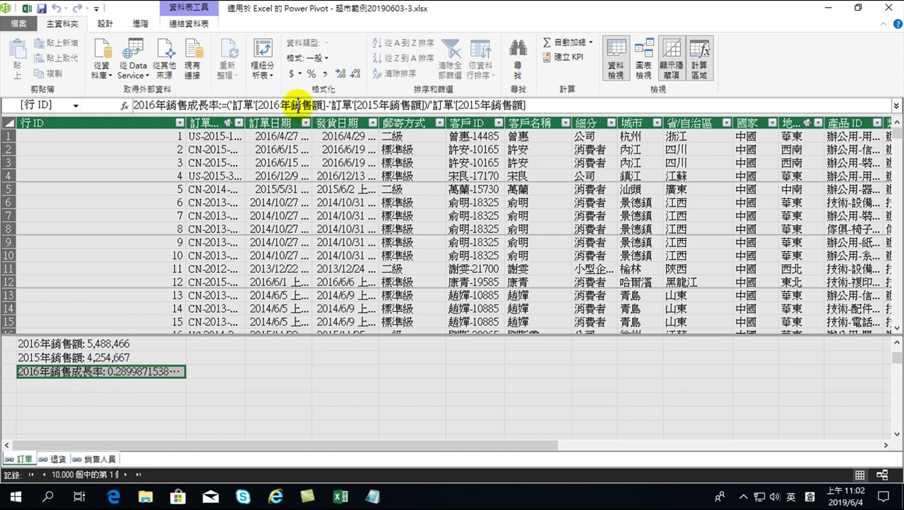
left_click(311, 73)
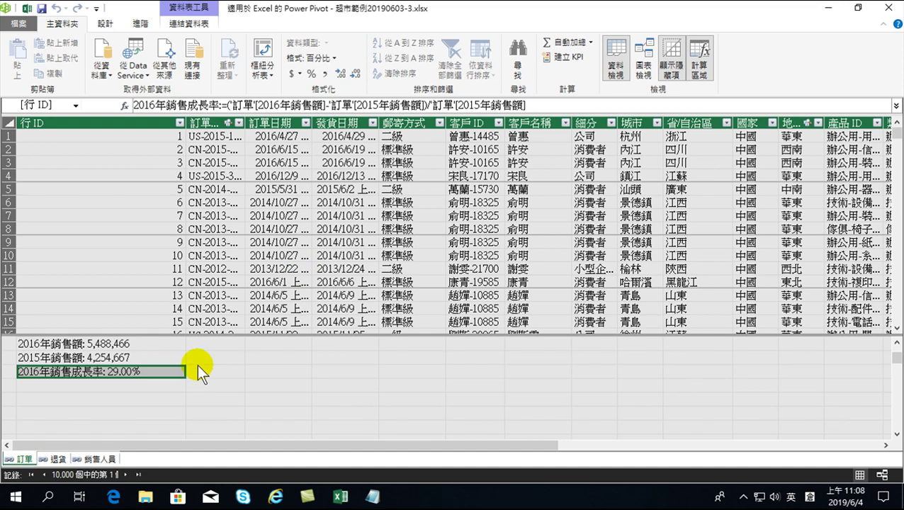
left_click(119, 346)
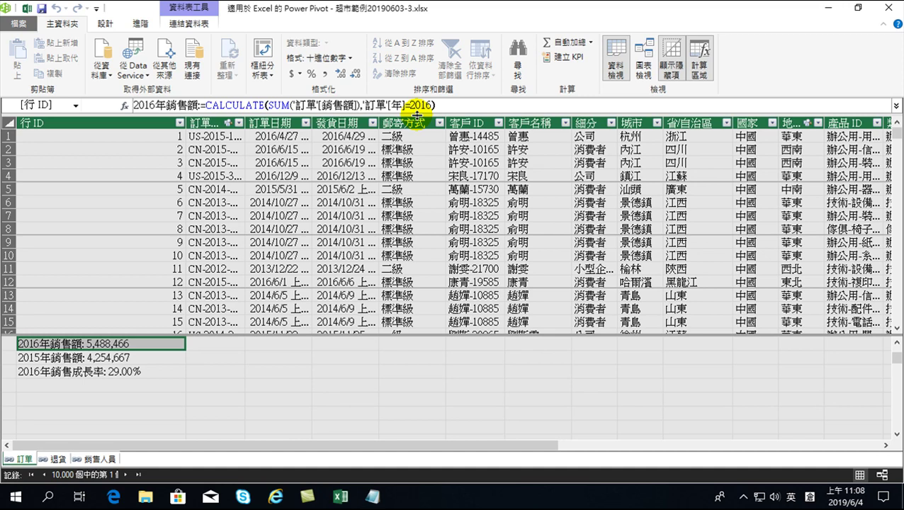
- Add the filter '訂單'[退貨]="" to the 2016年銷售額 formula, dropping it to 4,746,602
key("Return")
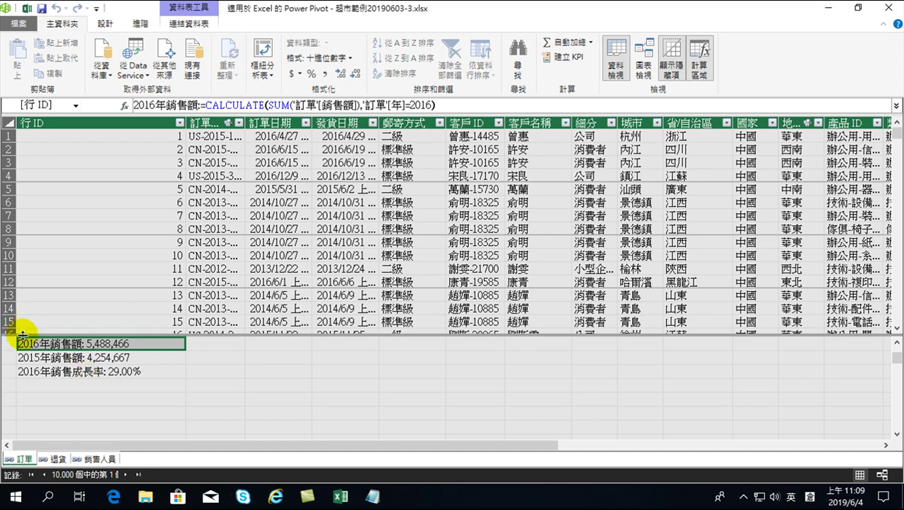
left_click(442, 106)
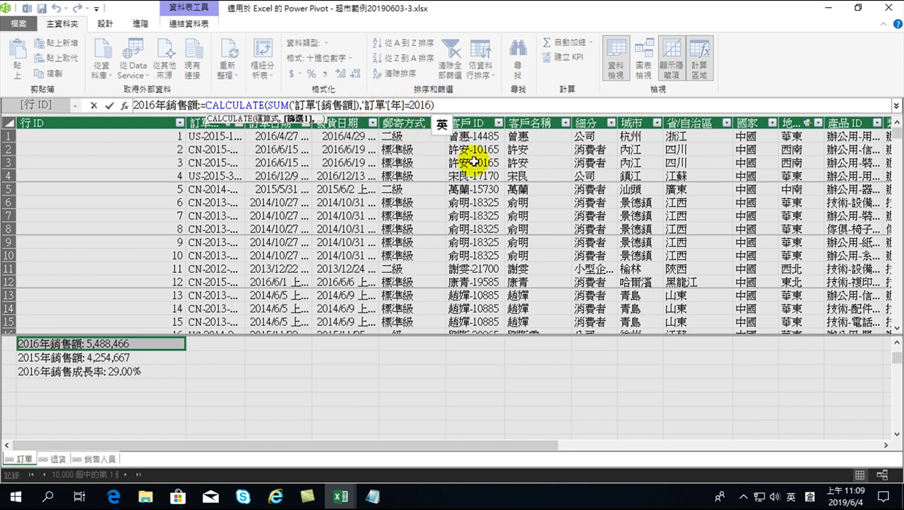
type(",")
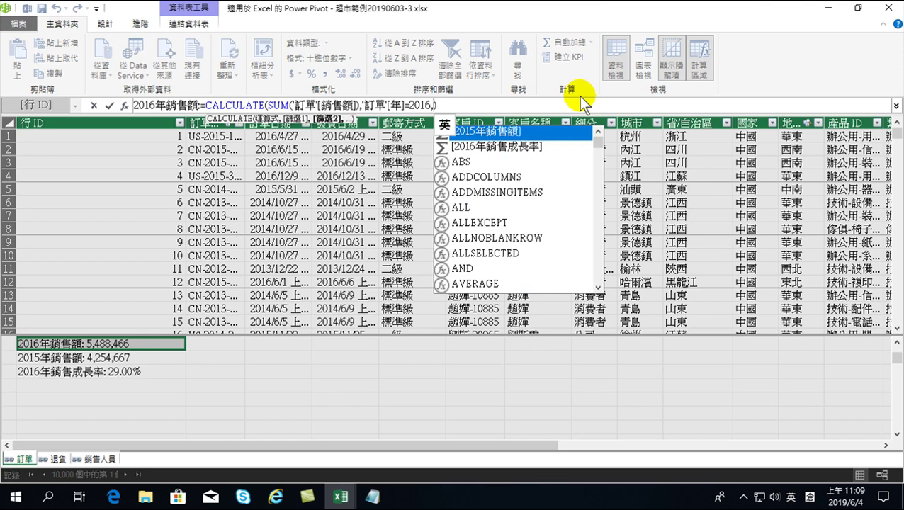
type("'")
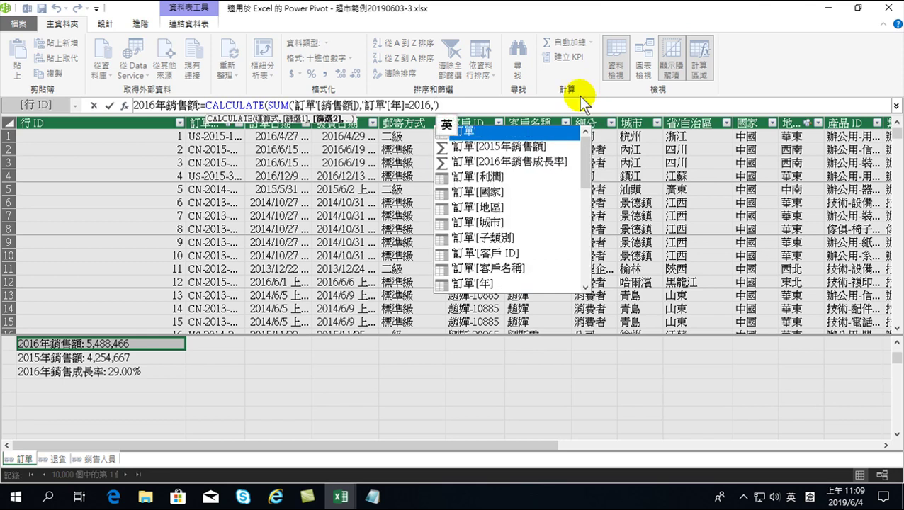
key("Down")
key("Down")
key("Down")
key("Down")
key("Down")
key("Down")
key("Down")
key("Down")
key("Down")
key("Down")
key("Down")
key("Down")
key("Down")
key("Down")
key("Down")
key("Down")
key("Down")
key("Down")
key("Down")
key("Down")
key("Down")
key("Down")
key("Up")
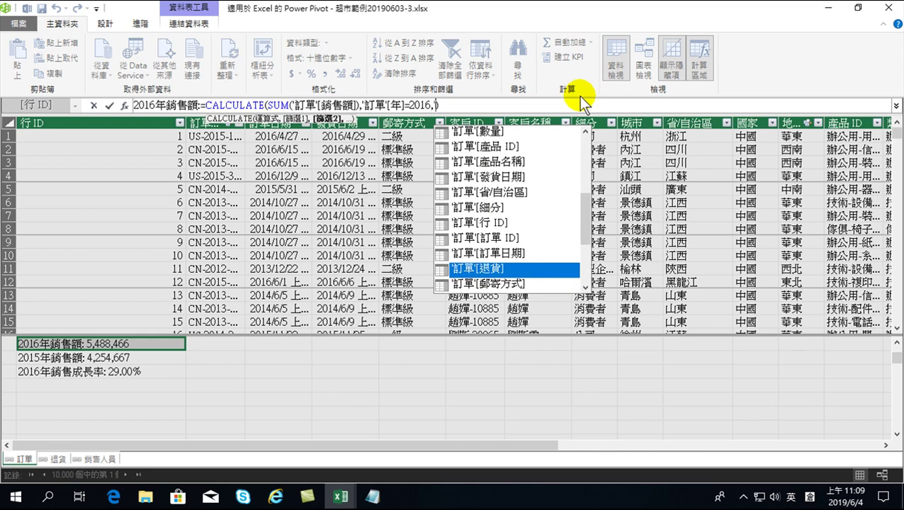
key("Tab")
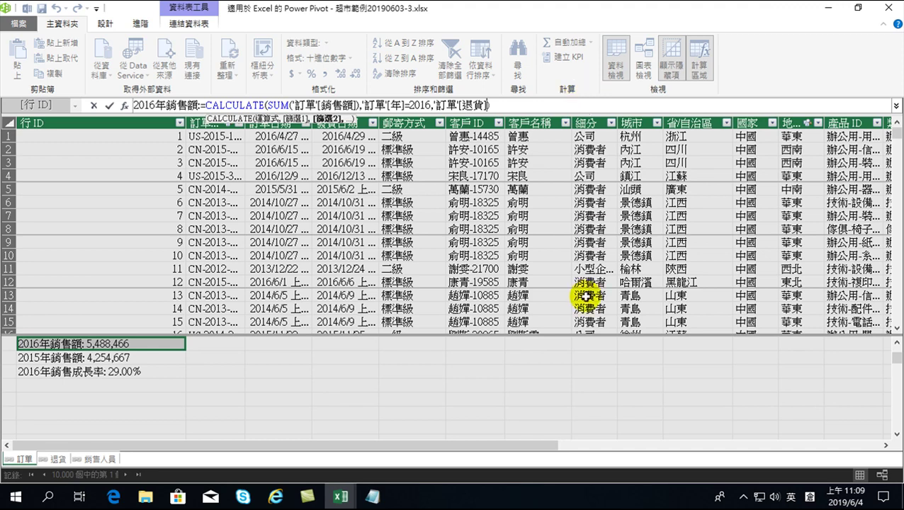
left_click_drag(539, 445, 861, 456)
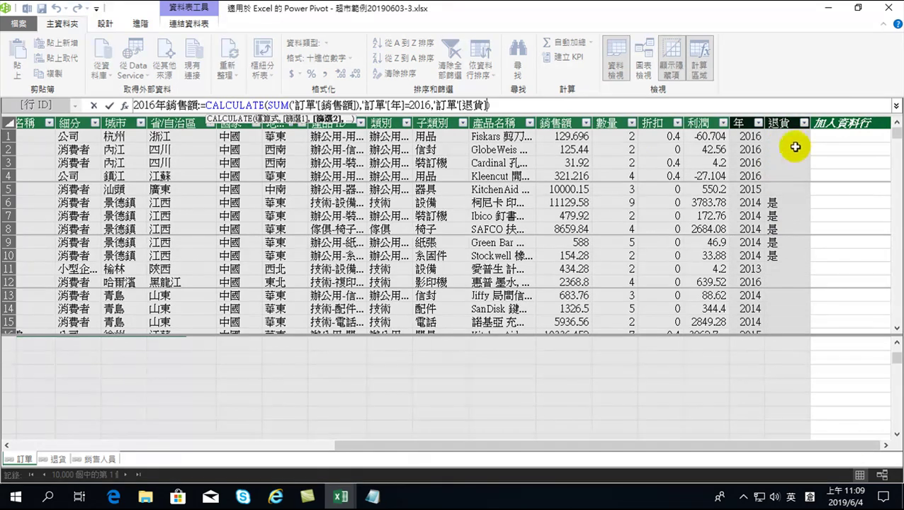
type("=)")
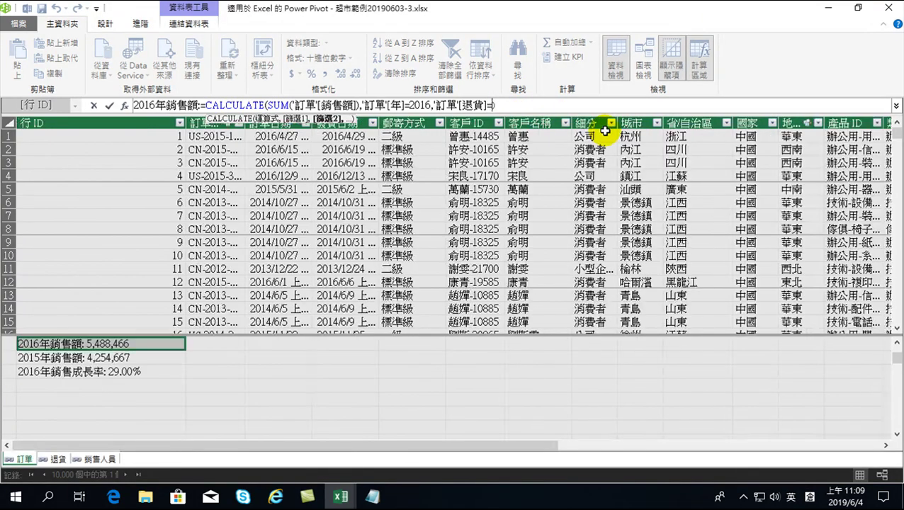
key("shift")
type("\"\"")
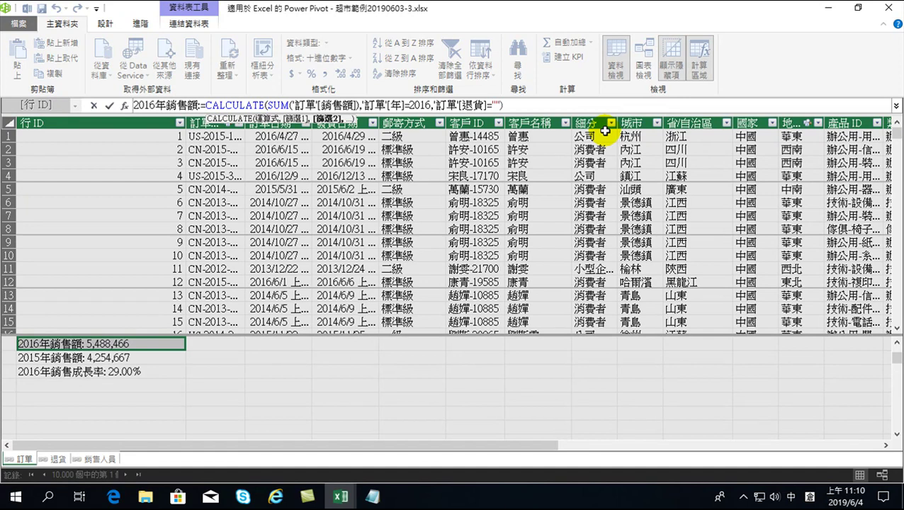
key("Return")
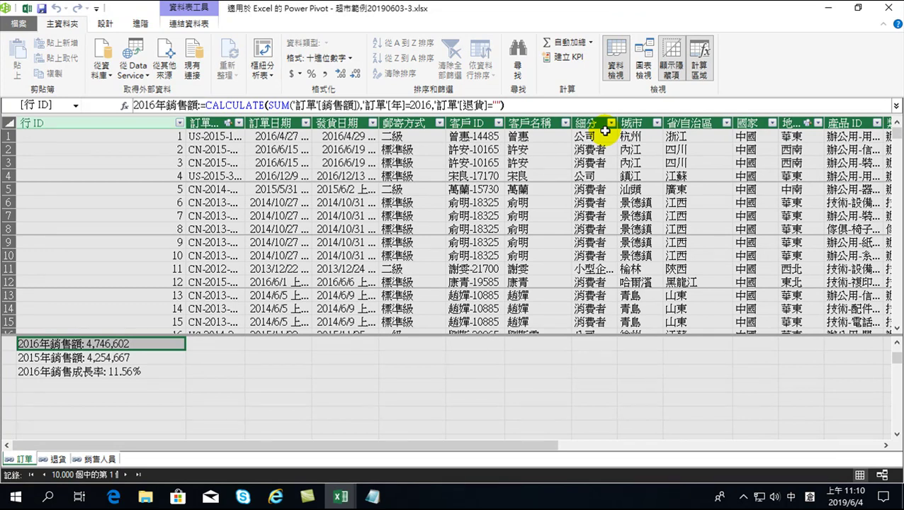
- Append the filter '訂單'[退貨]="" to the 2015年銷售額 measure formula
left_click(117, 358)
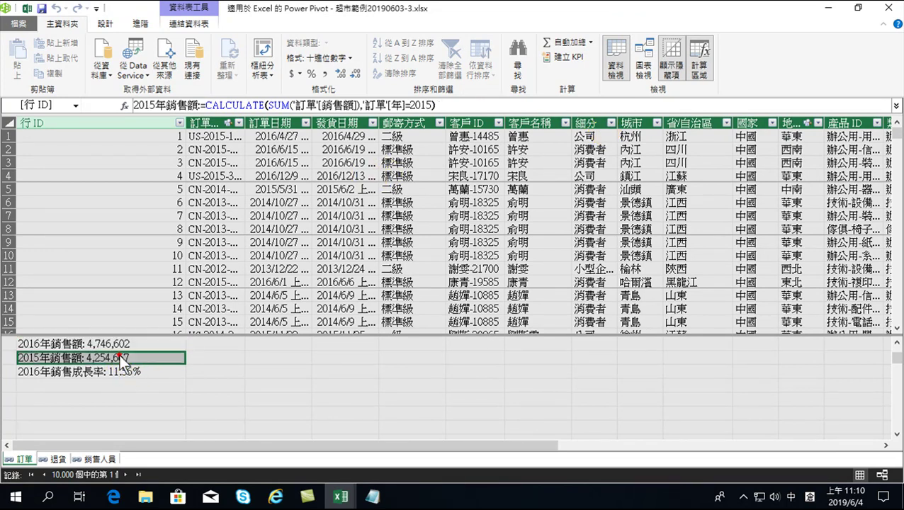
left_click(429, 104)
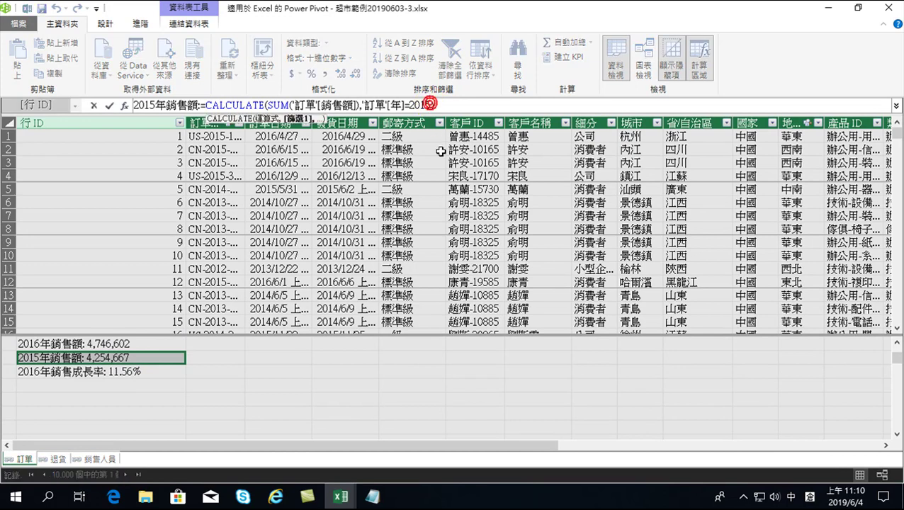
left_click(430, 105)
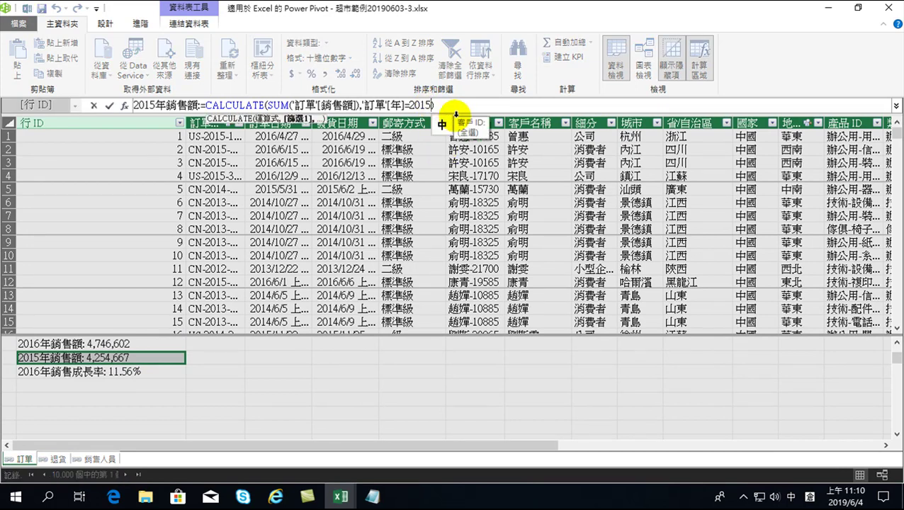
type(",")
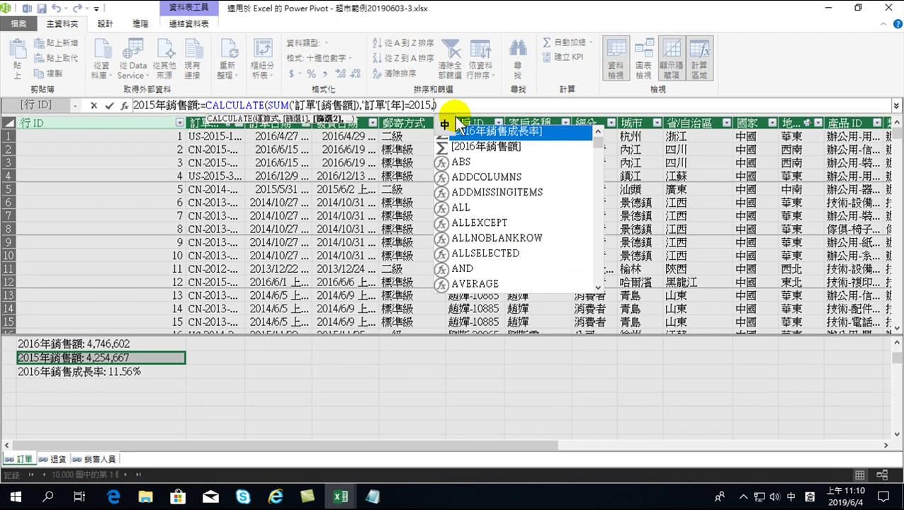
type("'")
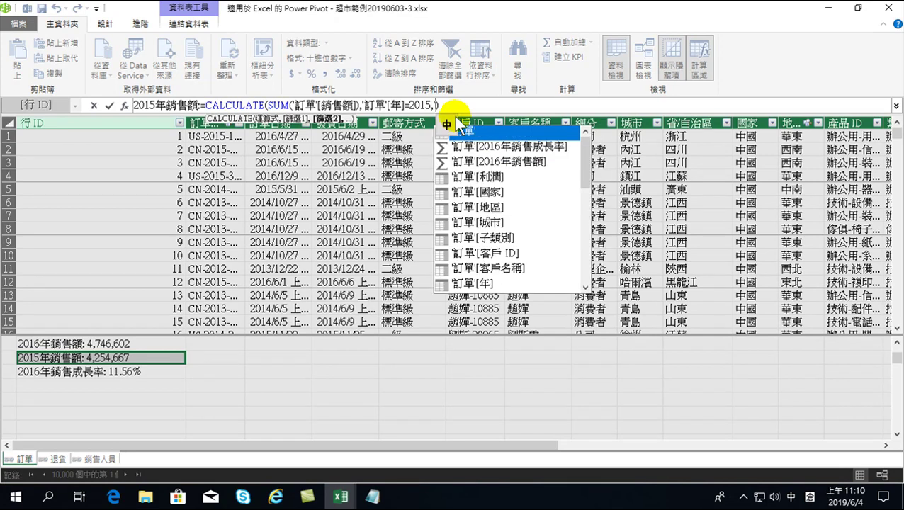
key("Down")
key("Down")
key("Down")
key("Down")
key("Down")
key("Down")
key("Down")
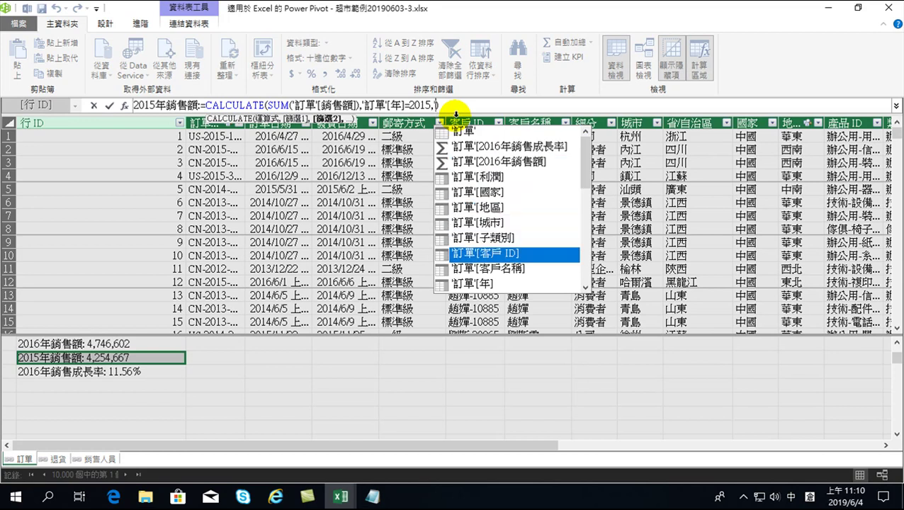
key("Down")
key("Down")
key("Down")
key("Down")
key("Down")
key("Down")
key("Down")
key("Down")
key("Down")
key("Down")
key("Down")
key("Down")
key("Down")
key("Down")
key("Down")
key("Down")
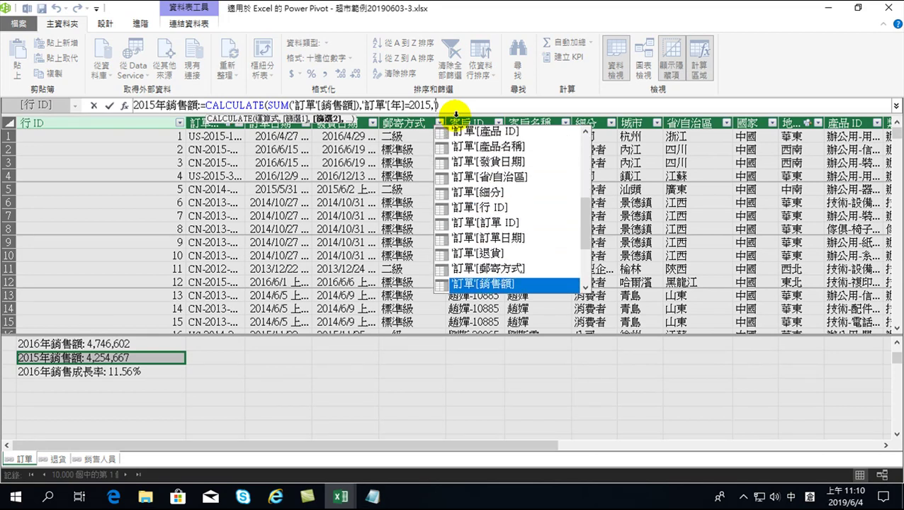
key("Up")
key("Up")
key("Tab")
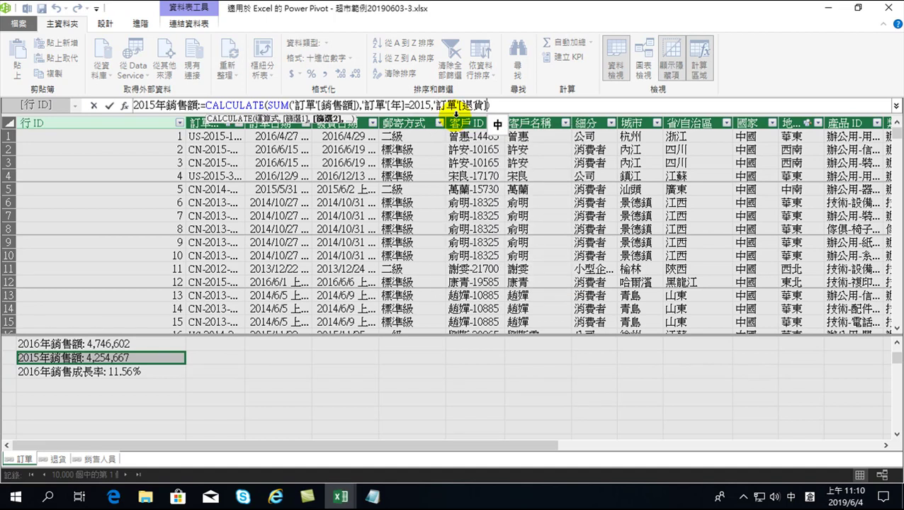
type("=\"\"")
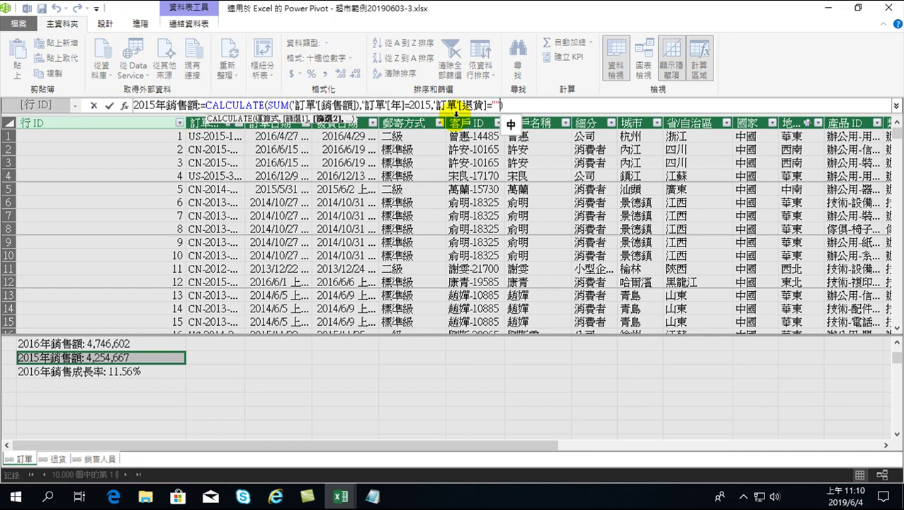
key("Return")
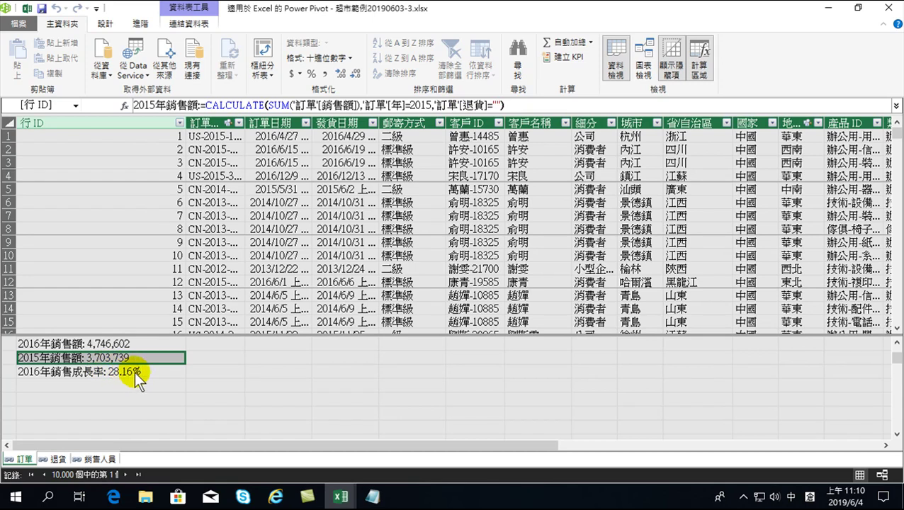
- Select the 2016年銷售成長率 measure to check its value
left_click(124, 373)
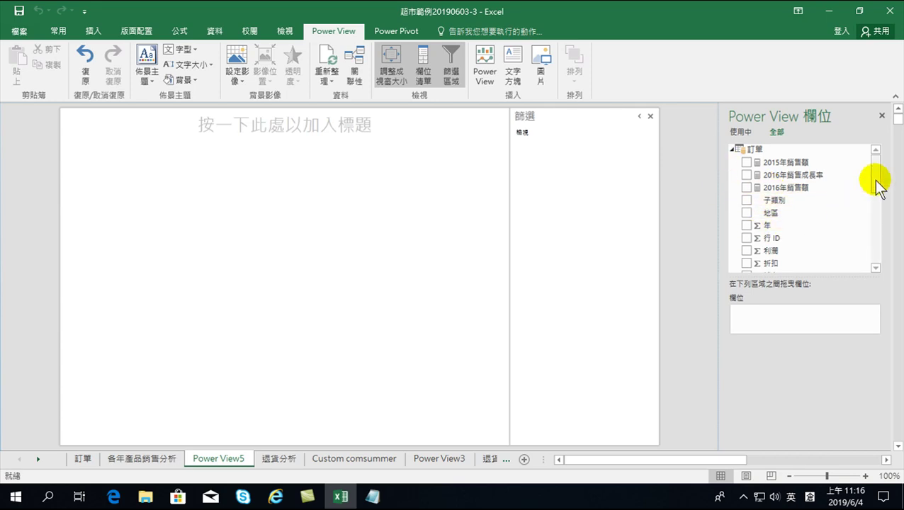
left_click_drag(875, 186, 875, 200)
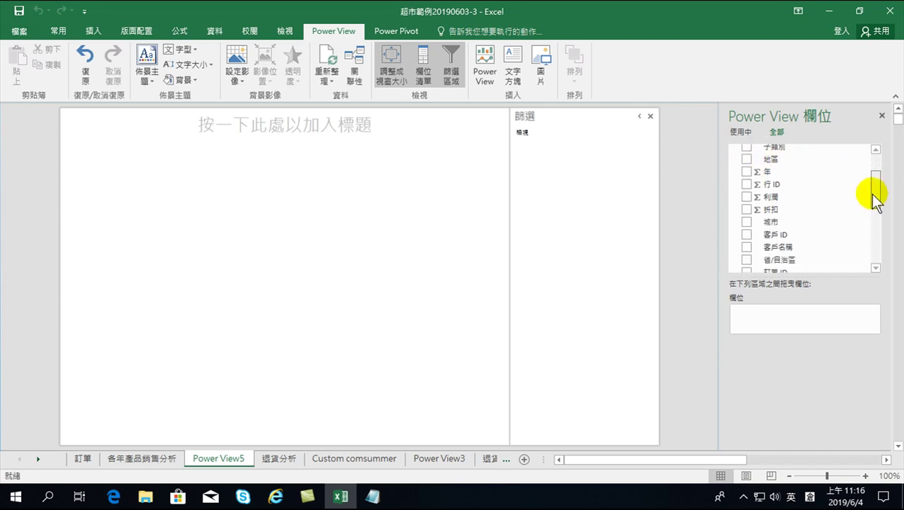
left_click_drag(873, 194, 868, 240)
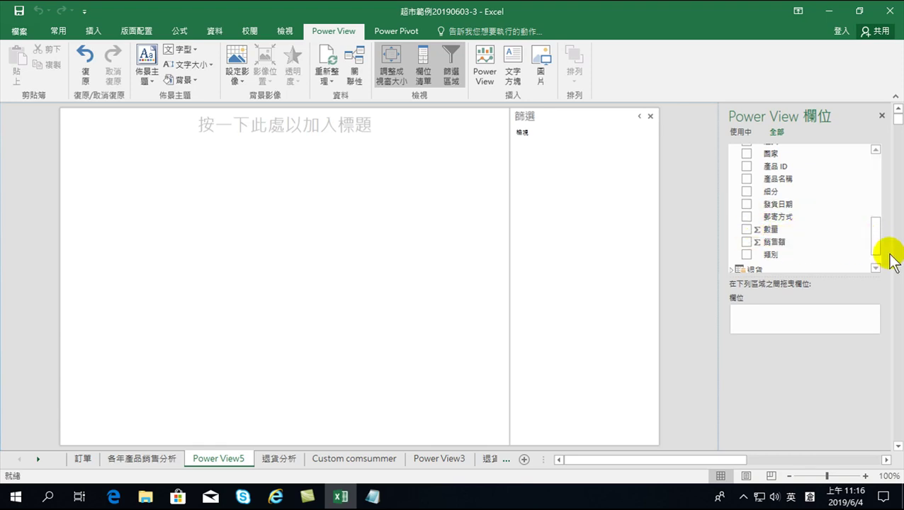
left_click_drag(880, 236, 882, 225)
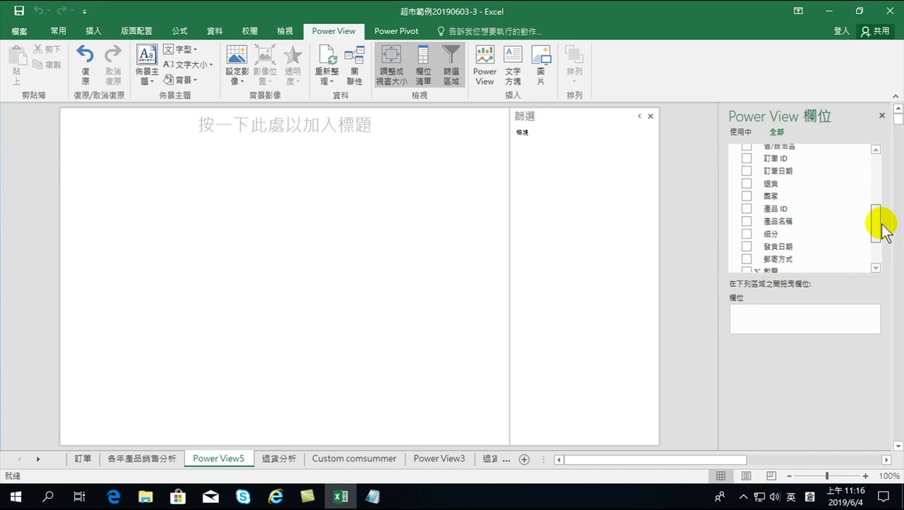
left_click_drag(876, 223, 881, 178)
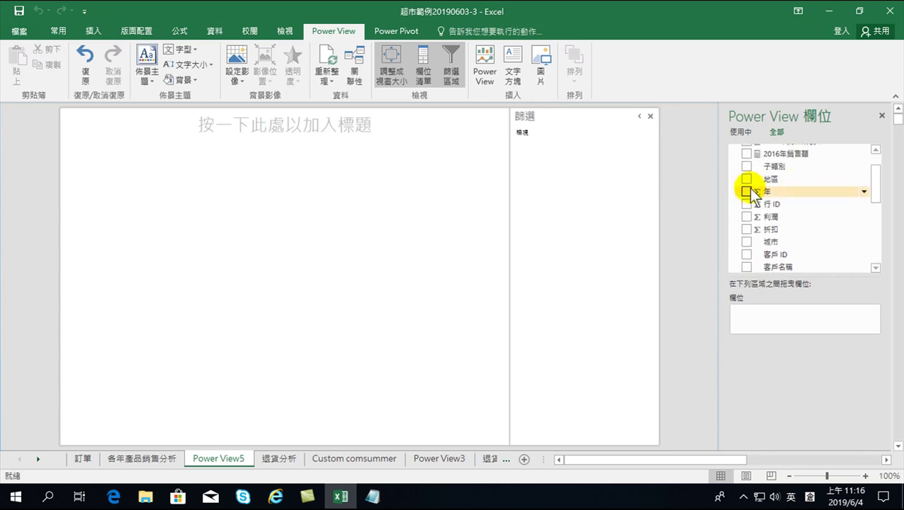
- Add a table of 年 set to Do Not Summarize, with the 2015年銷售額 and 2016年銷售額 measures
left_click(746, 192)
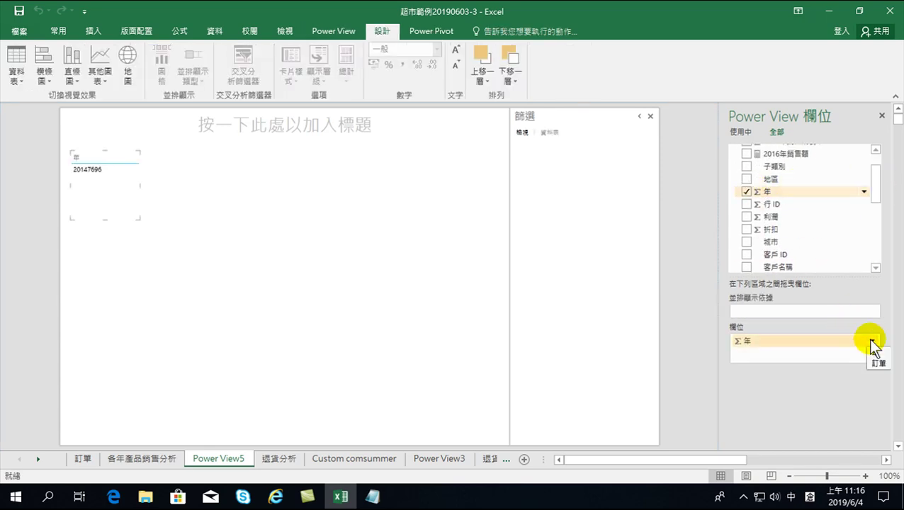
left_click(872, 342)
left_click(814, 354)
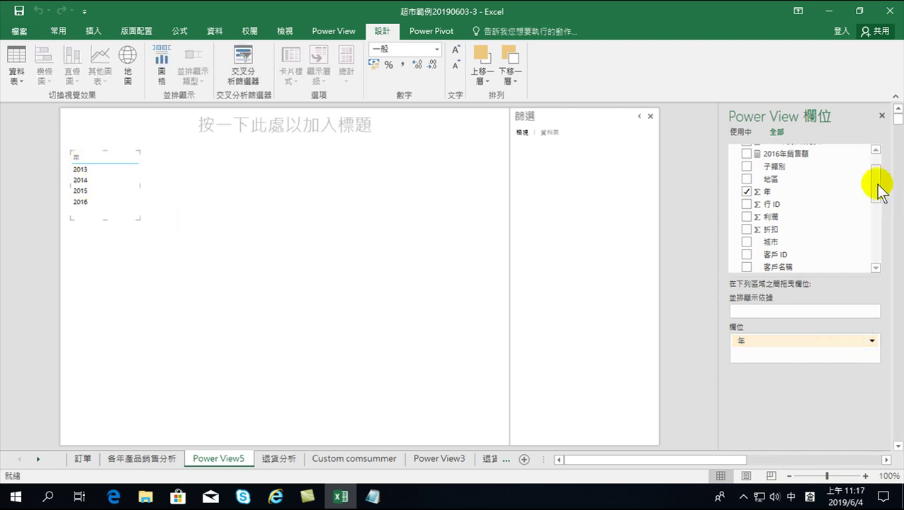
left_click_drag(879, 187, 880, 165)
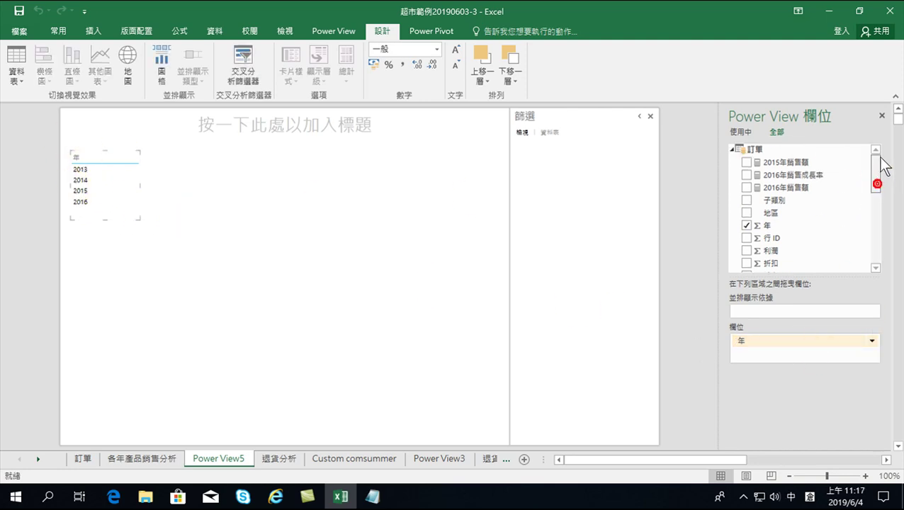
left_click(747, 163)
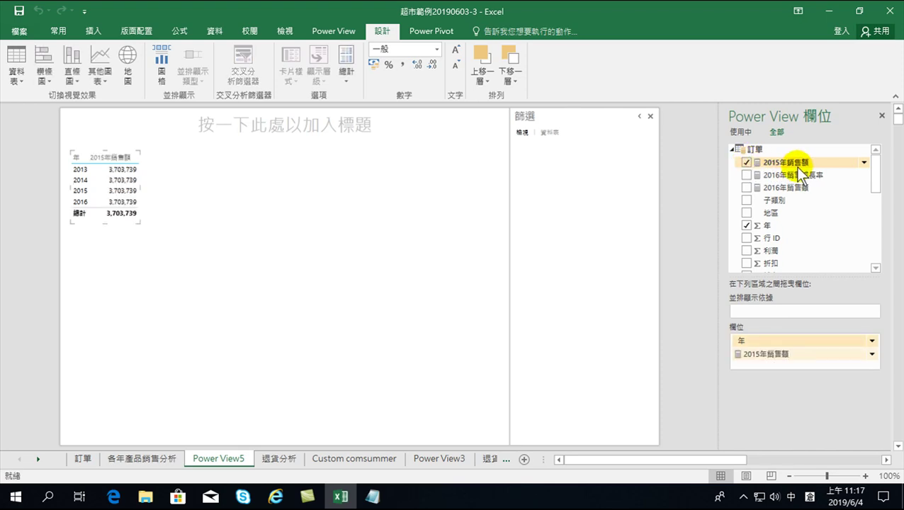
left_click(746, 187)
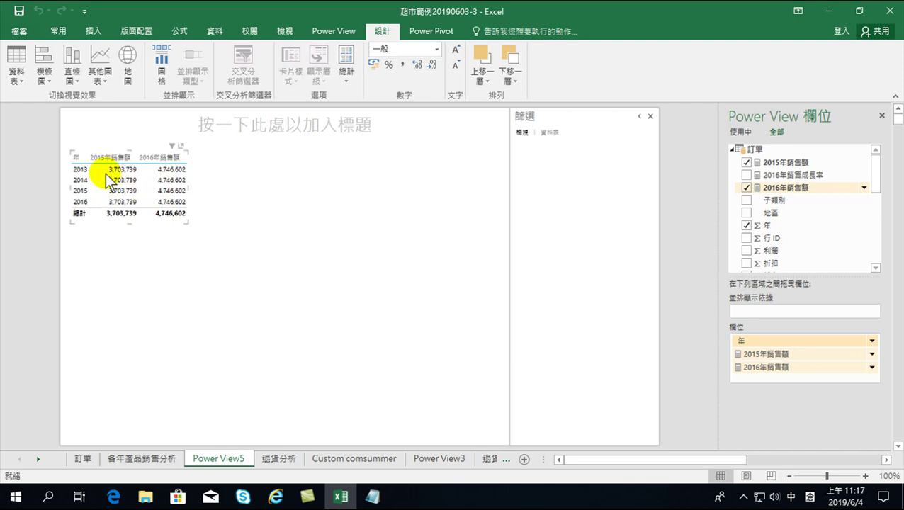
- Reopen the Power Pivot data window on 訂單 and scroll right to the 加入資料行 column
left_click(433, 33)
left_click(18, 56)
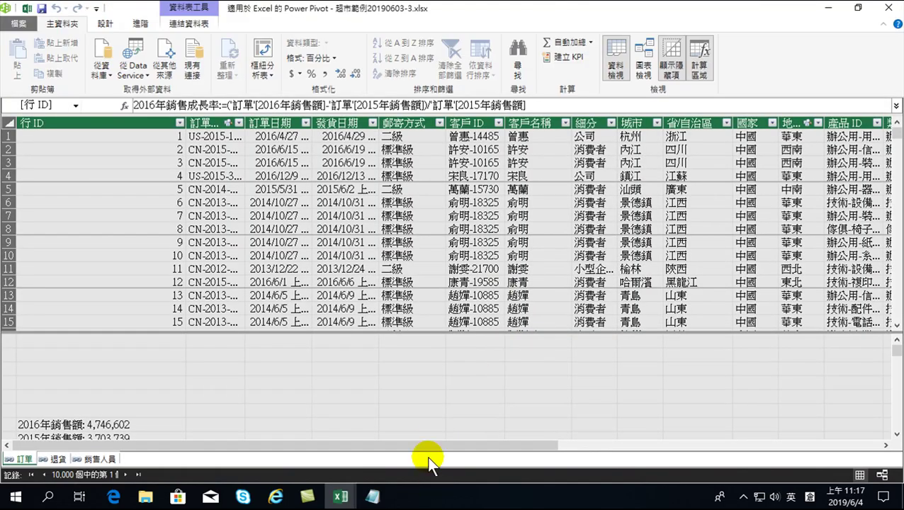
left_click_drag(426, 442, 628, 444)
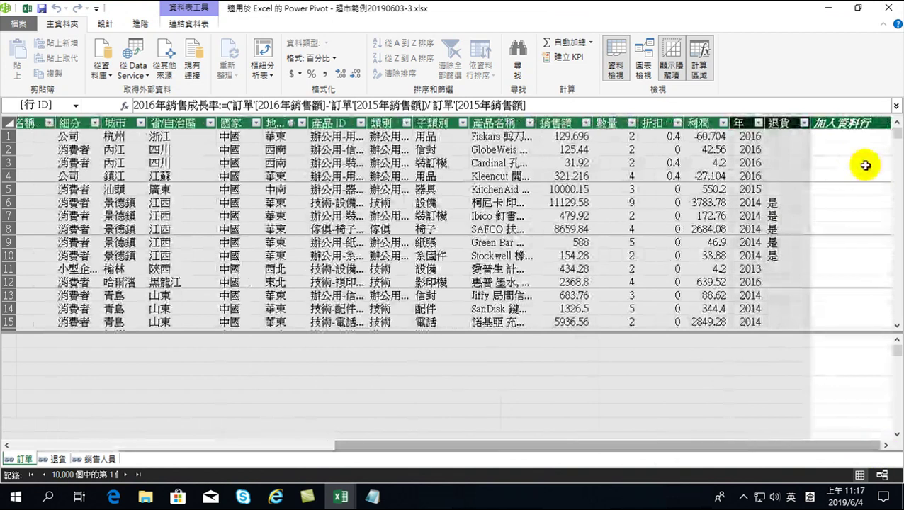
left_click(823, 140)
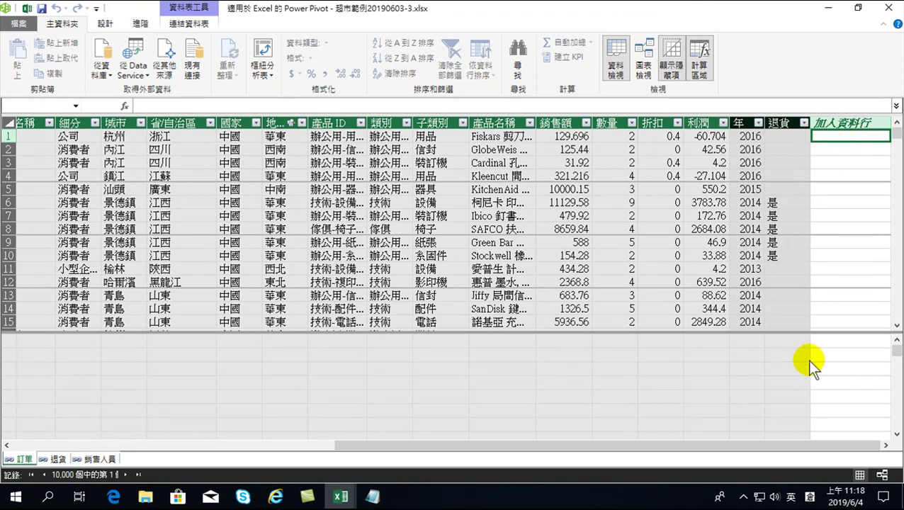
left_click_drag(713, 446, 369, 445)
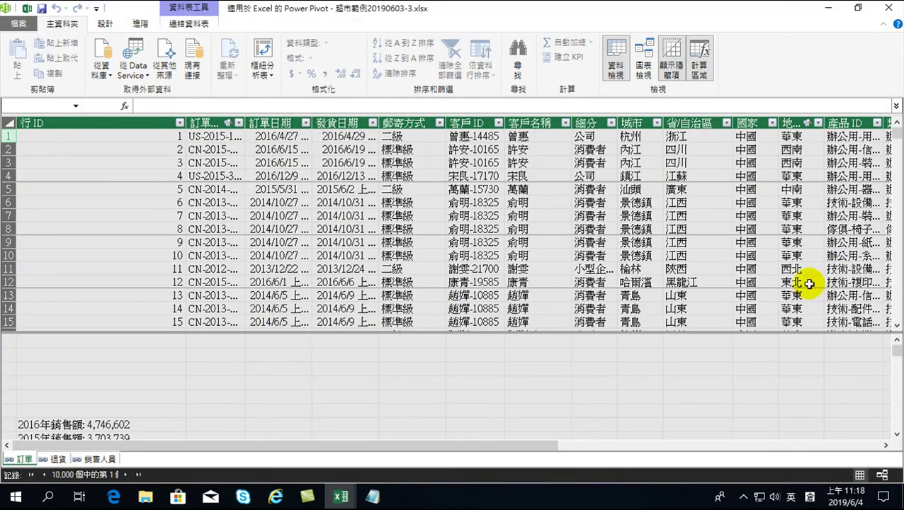
left_click_drag(544, 445, 857, 444)
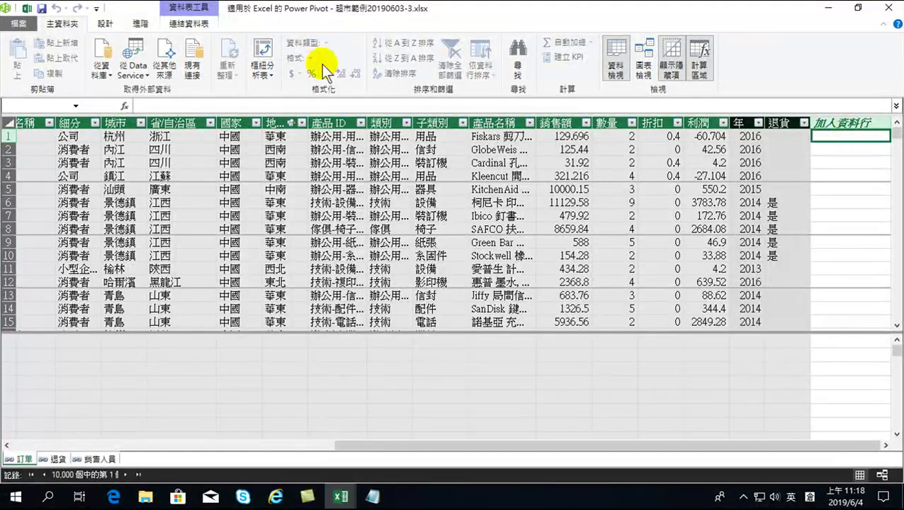
- Start a new calculated column named 月 in the formula bar
left_click(165, 105)
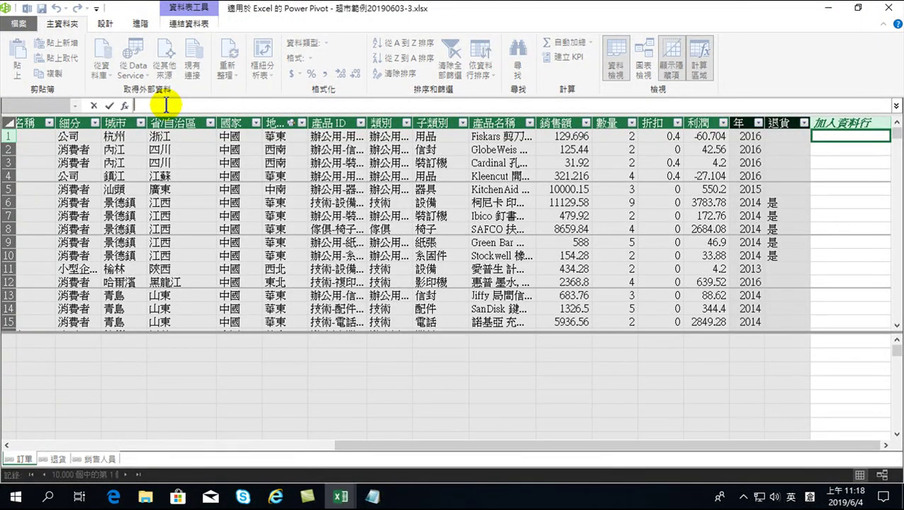
type("月")
key("BackSpace")
type(":")
type("月")
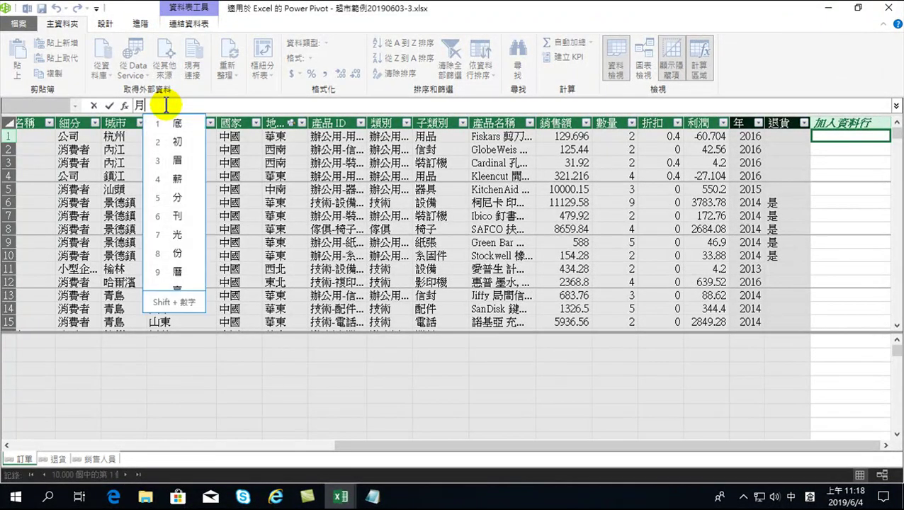
key("Escape")
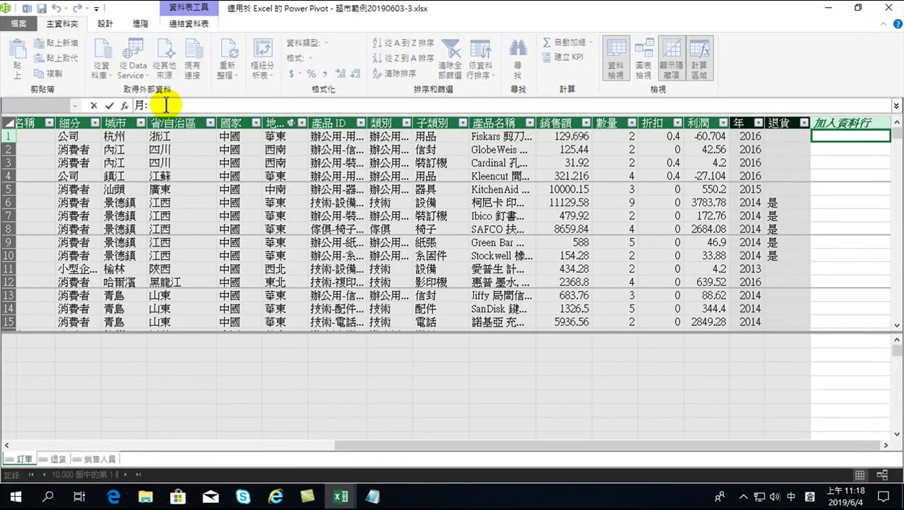
key("shift")
- Complete the 月 formula as MONTH('訂單'[訂單日期]), commit it, and close Power Pivot
type("=mo")
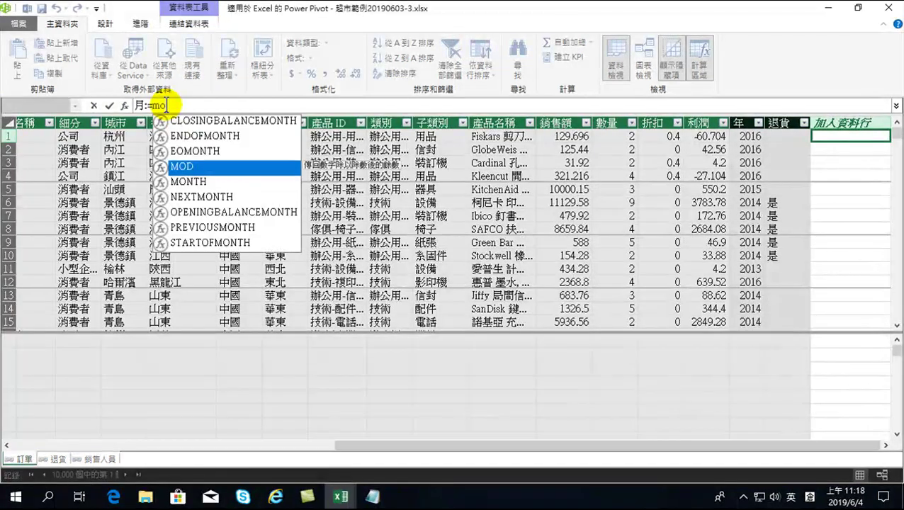
key("Down")
key("Tab")
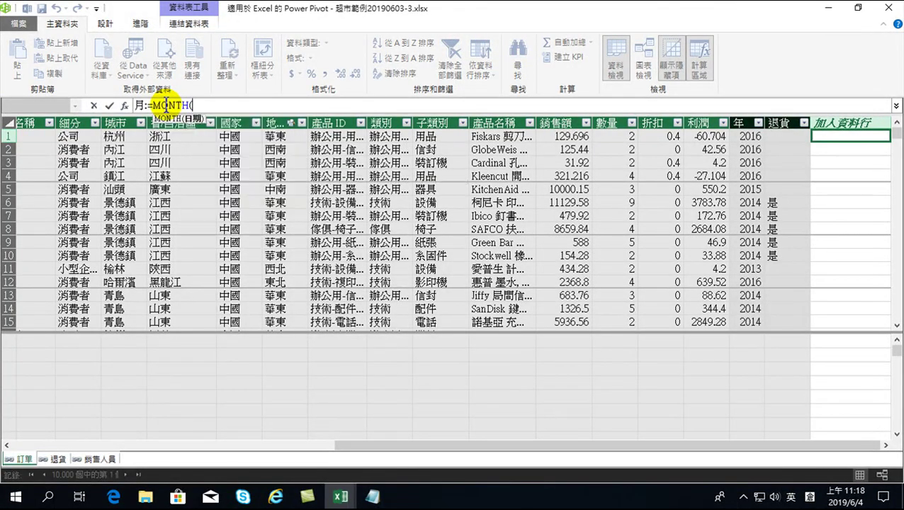
type("'")
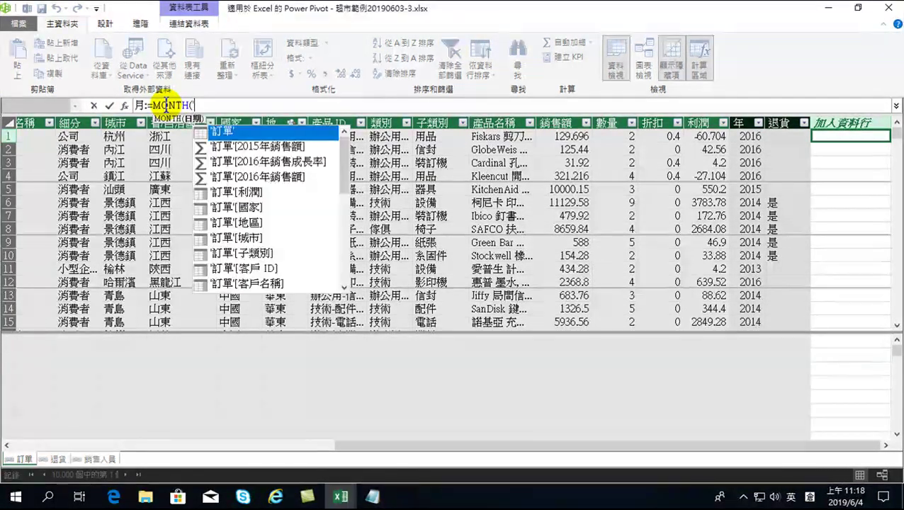
key("Down")
key("Down")
key("Down")
key("Down")
key("Down")
key("Down")
key("Down")
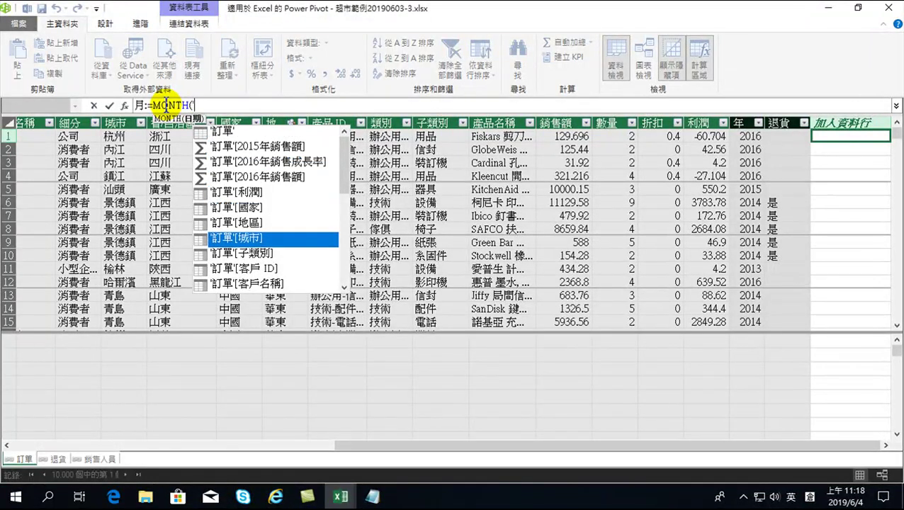
key("Down")
key("Down")
key("Down")
key("Down")
key("Down")
key("Down")
key("Down")
key("Down")
key("Down")
key("Down")
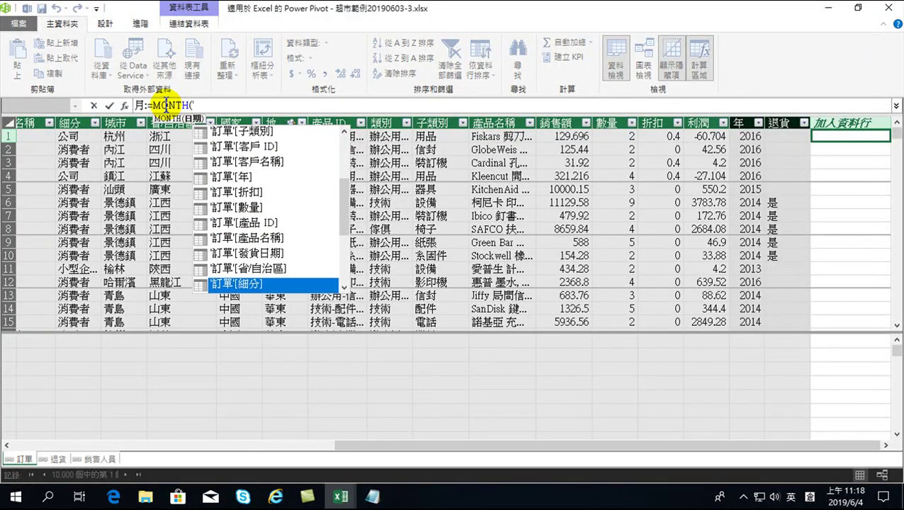
key("Up")
key("Up")
key("Down")
key("Down")
key("Down")
key("Down")
key("Down")
key("Down")
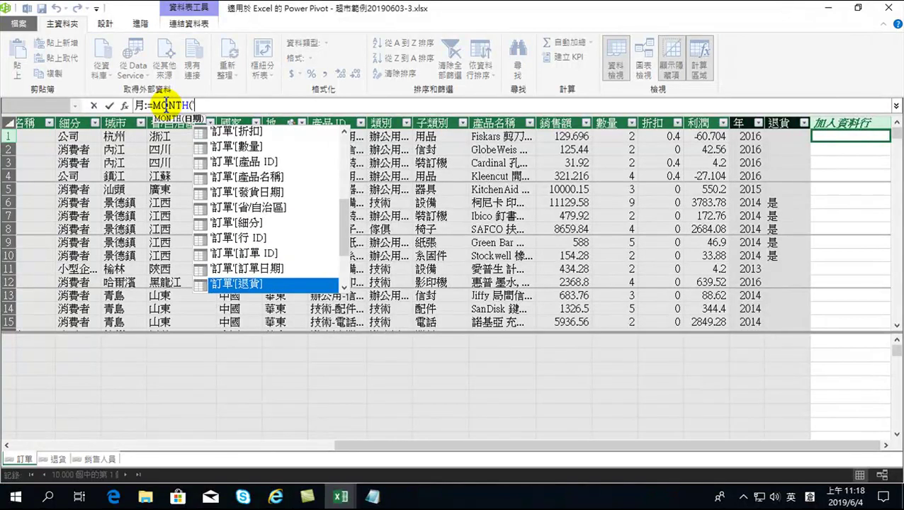
key("Up")
key("Tab")
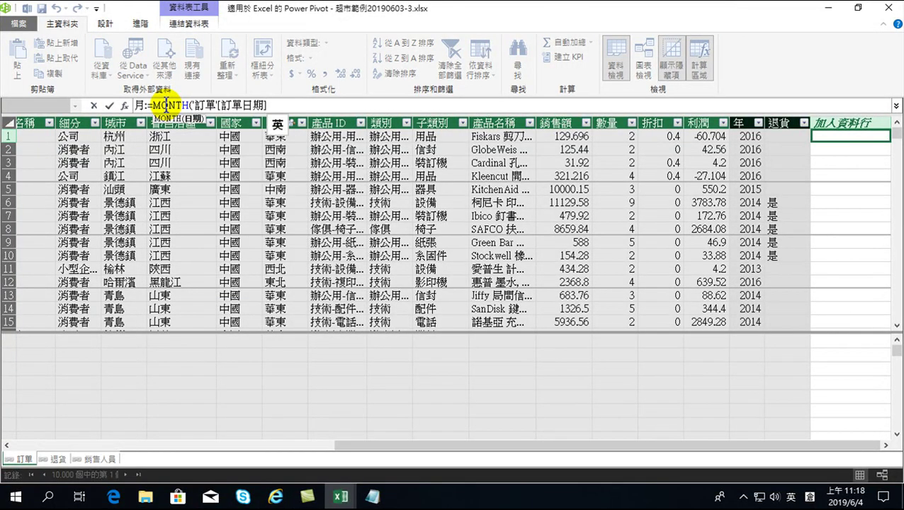
type(")")
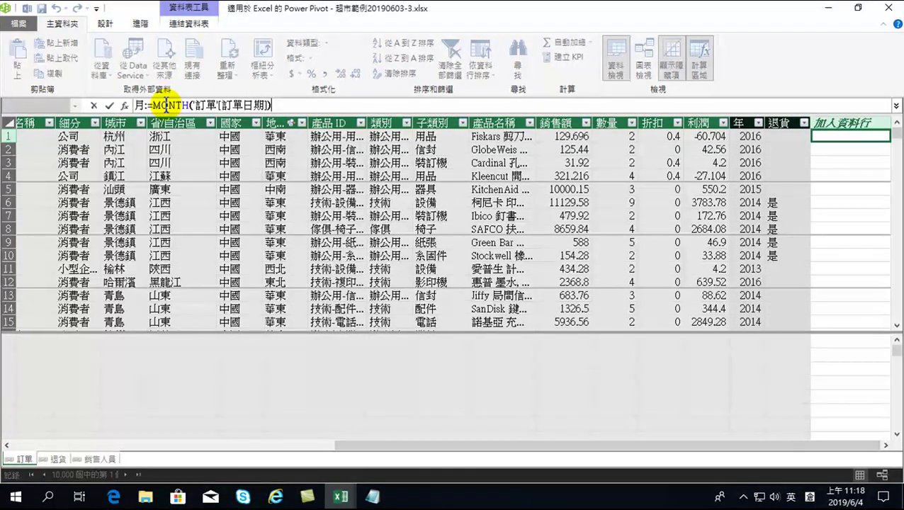
key("Return")
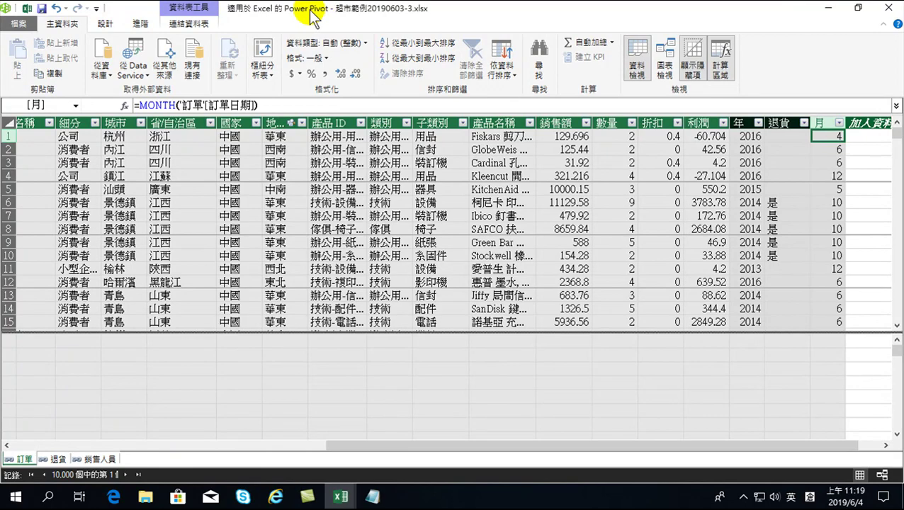
left_click(888, 8)
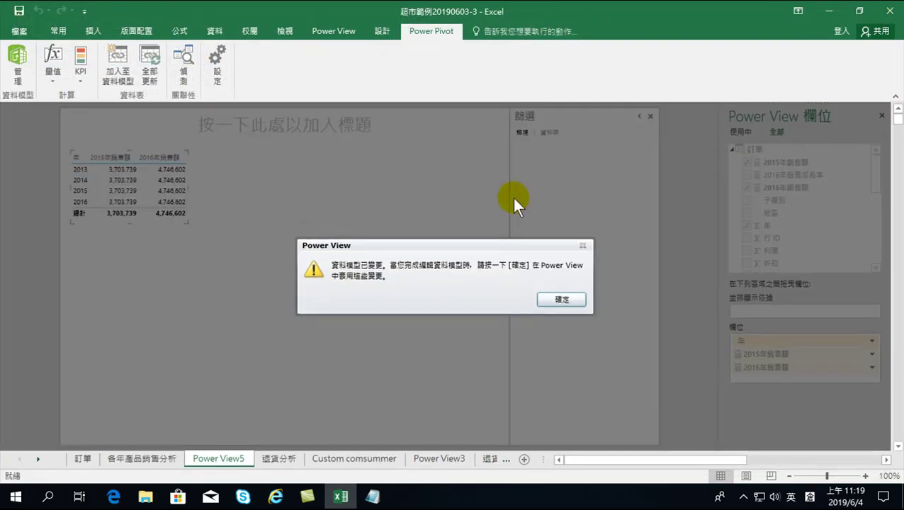
- Dismiss the data model notice and add a 月 table set to 不摘要 (Do Not Summarize)
left_click(561, 300)
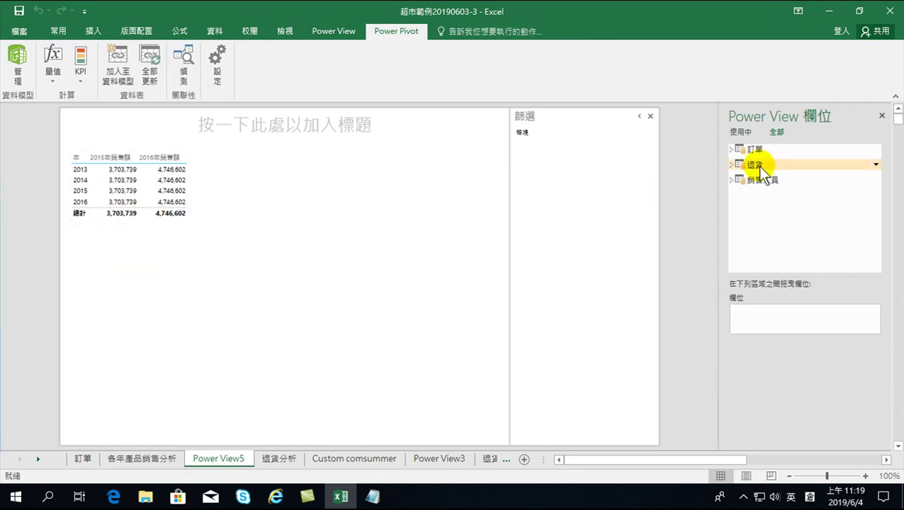
left_click(731, 149)
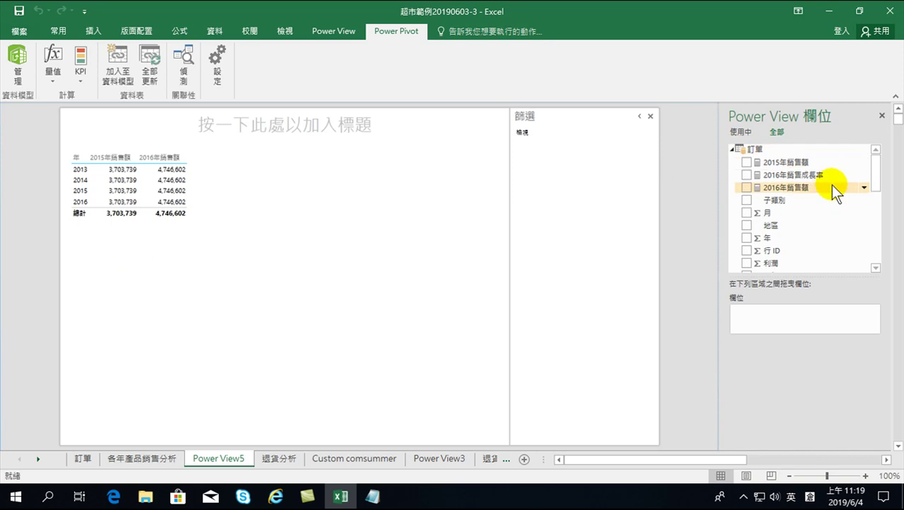
left_click(746, 212)
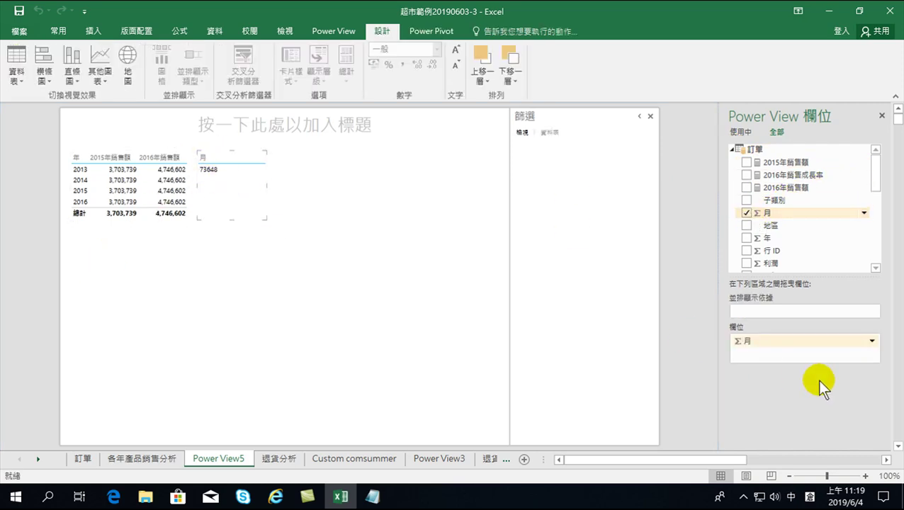
left_click(872, 341)
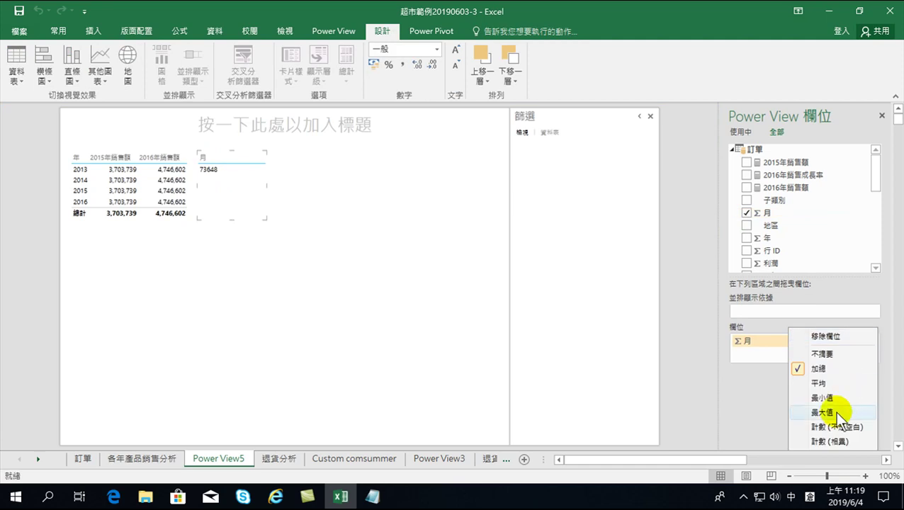
left_click(822, 354)
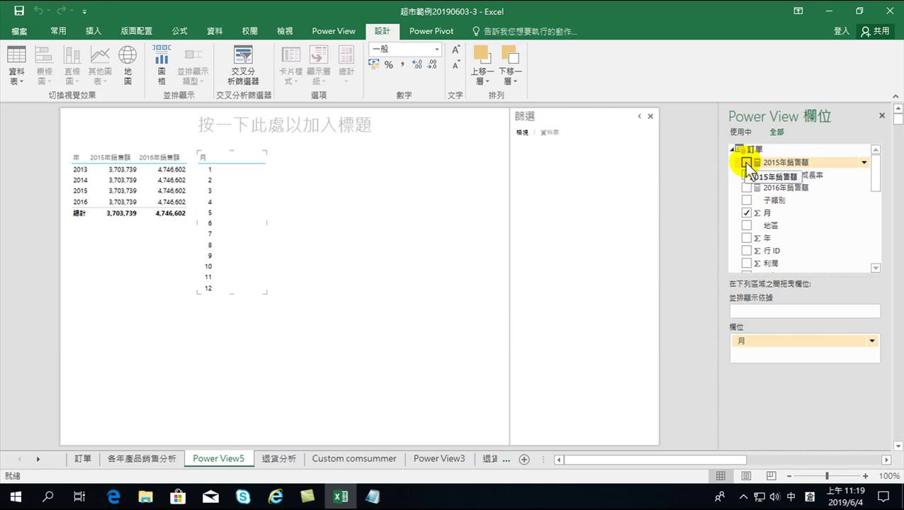
- Add 2015年銷售額 and 2016年銷售額 to the month table and show the 其他圖表 options
left_click(746, 162)
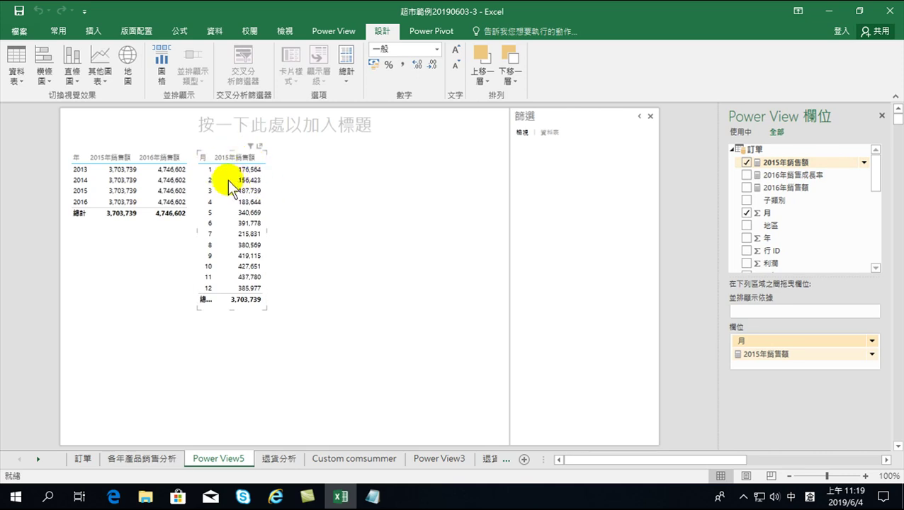
left_click(747, 188)
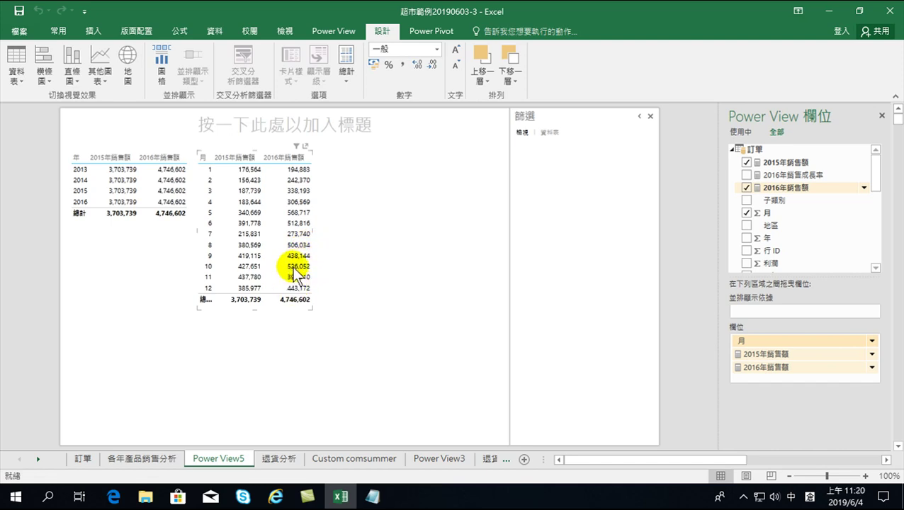
left_click(99, 82)
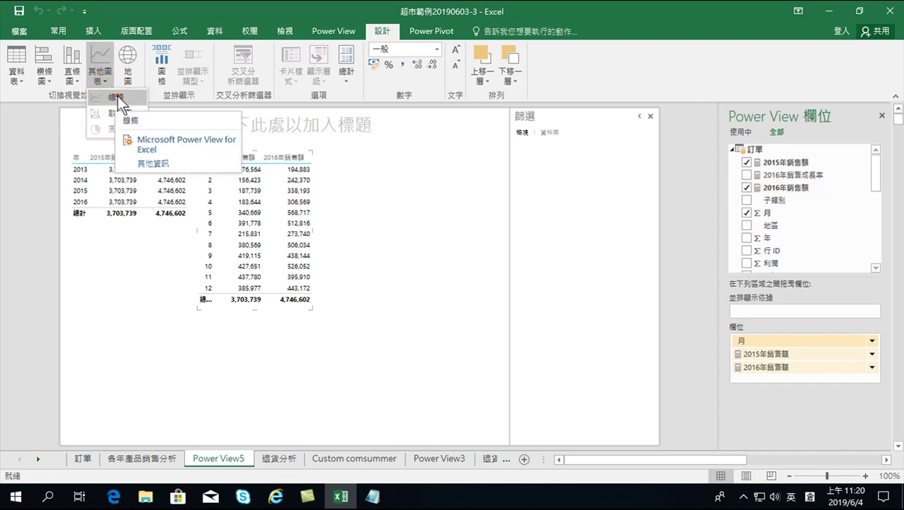
- Convert the month table into a 折線圖 line chart and enlarge it across the canvas
left_click(116, 96)
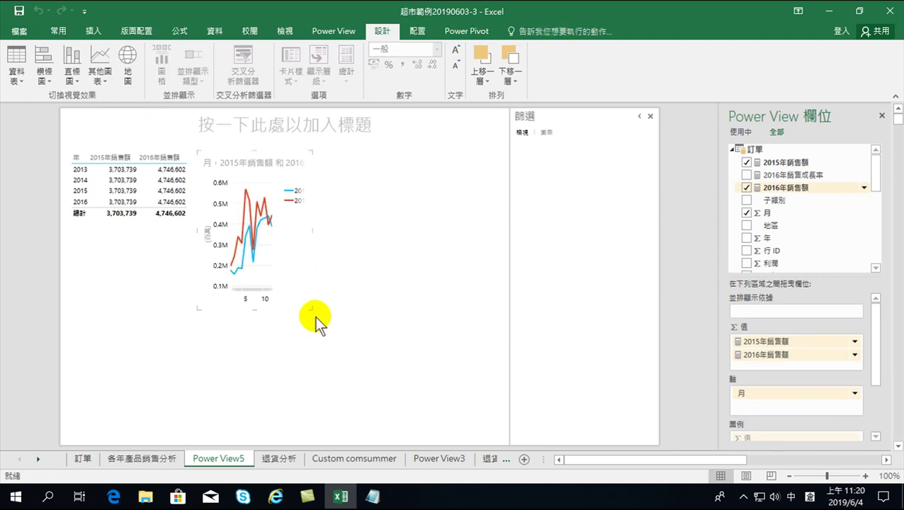
left_click_drag(310, 308, 502, 441)
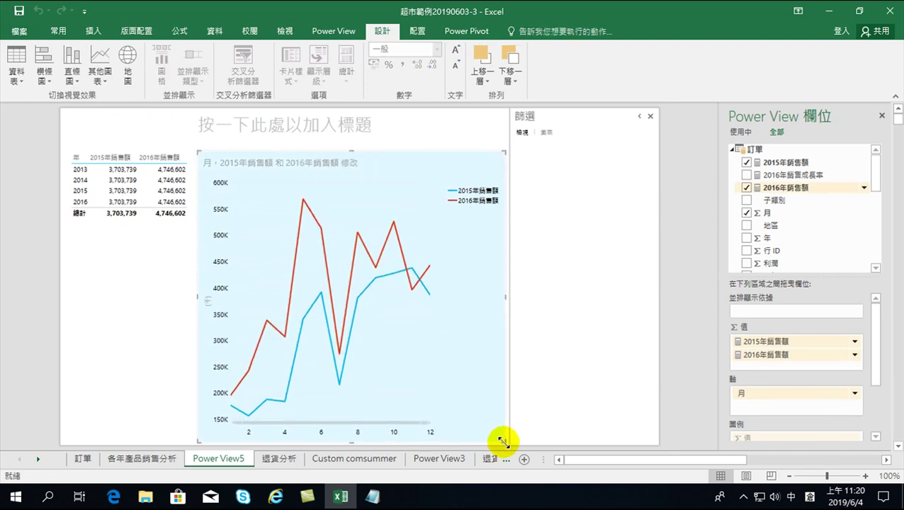
left_click_drag(502, 440, 506, 440)
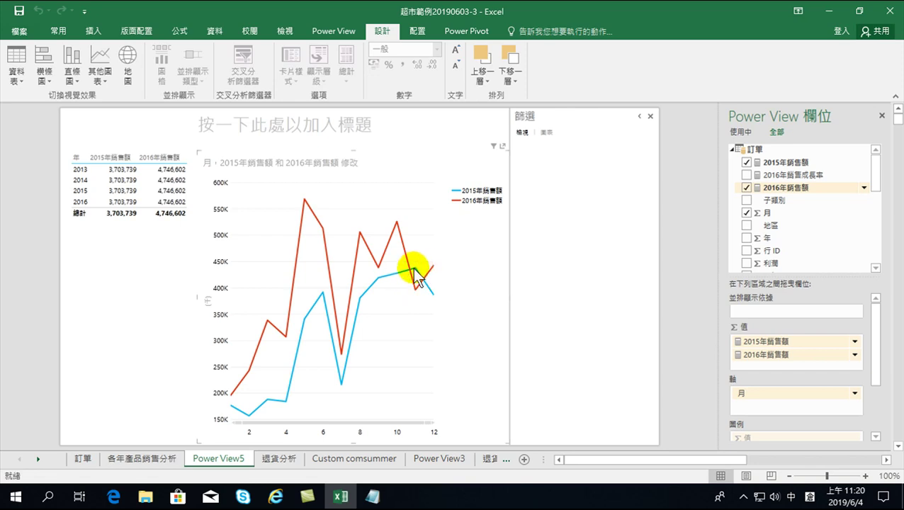
mouse_move(415, 273)
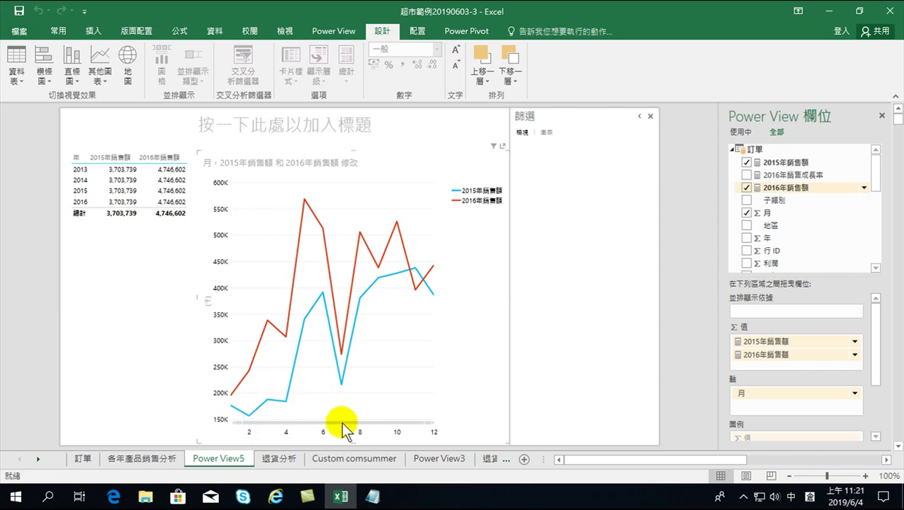
- Shrink the monthly sales line chart's height and deselect it
left_click_drag(354, 440, 367, 302)
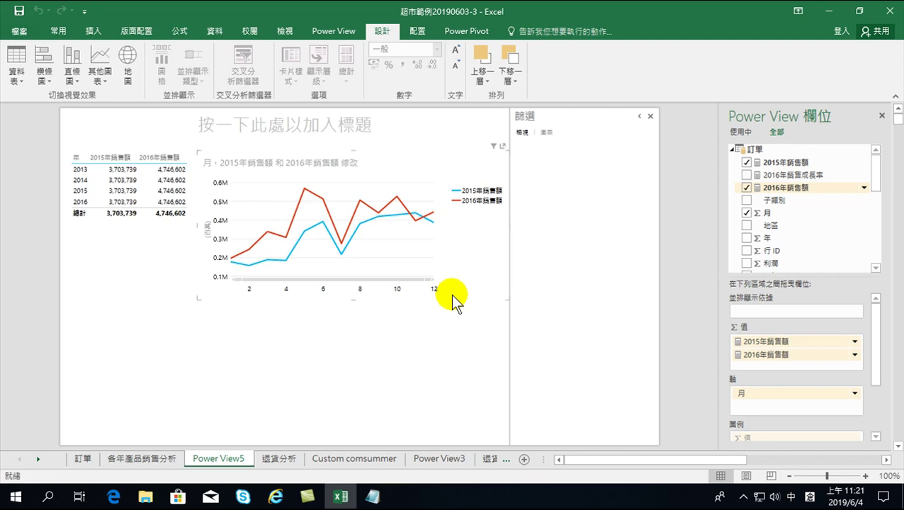
left_click(355, 340)
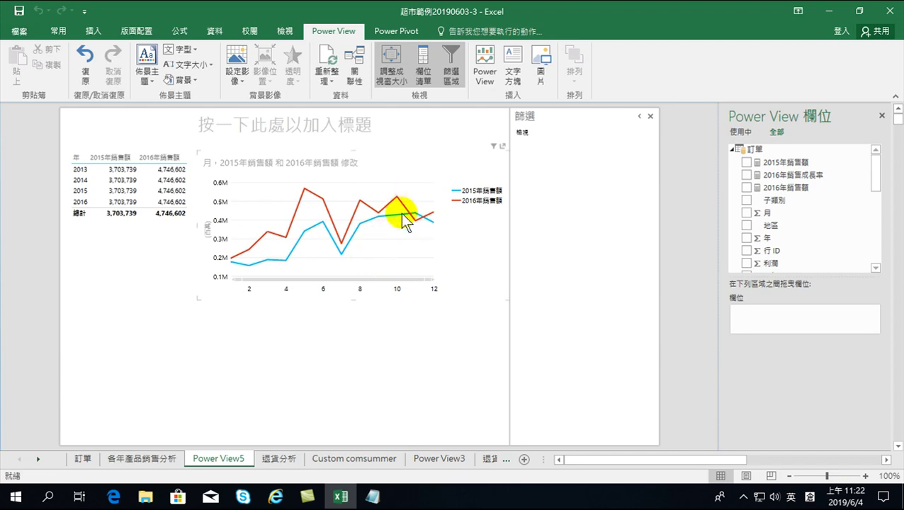
left_click(386, 31)
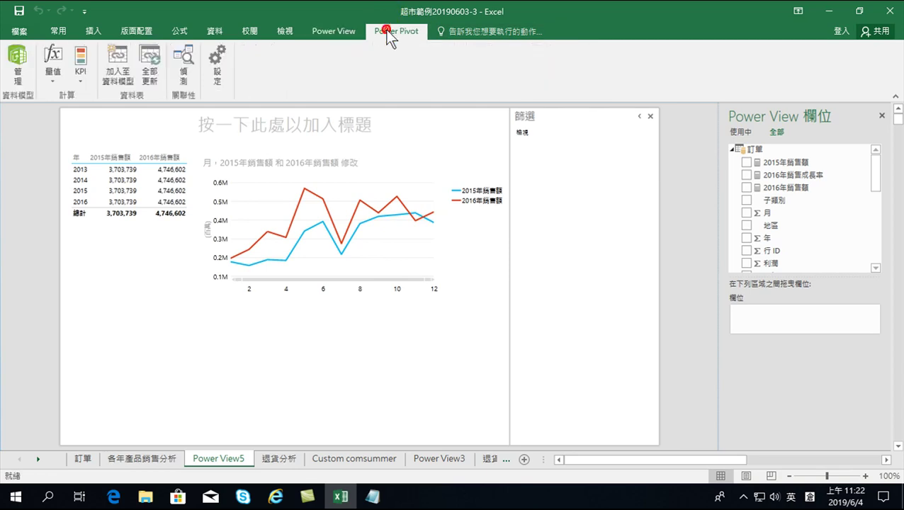
left_click(10, 53)
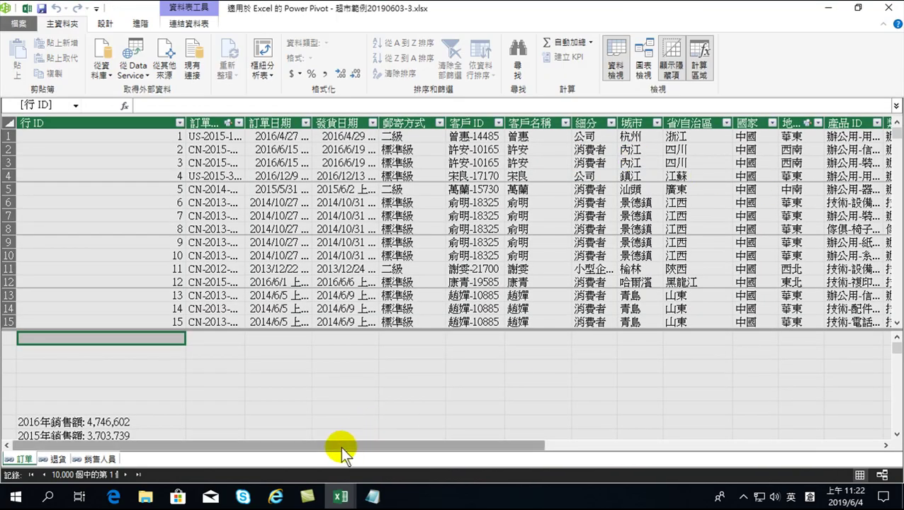
left_click_drag(343, 446, 806, 459)
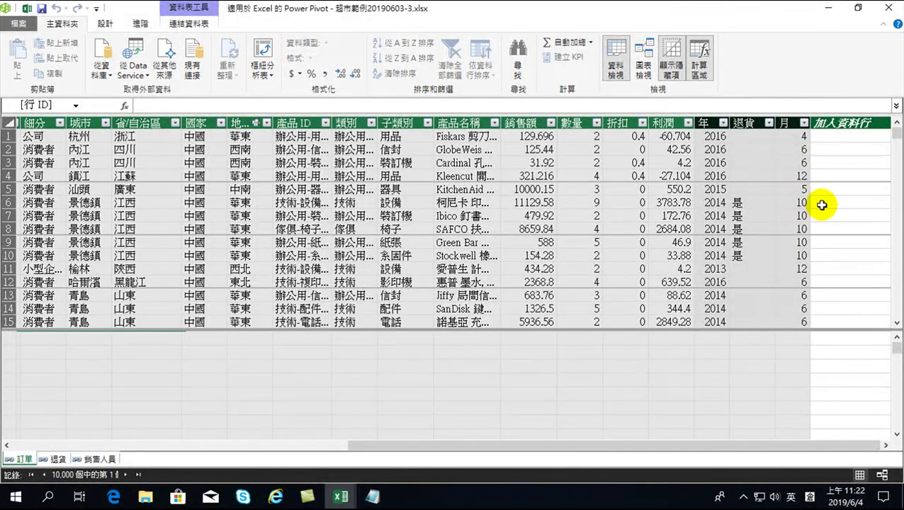
left_click(888, 9)
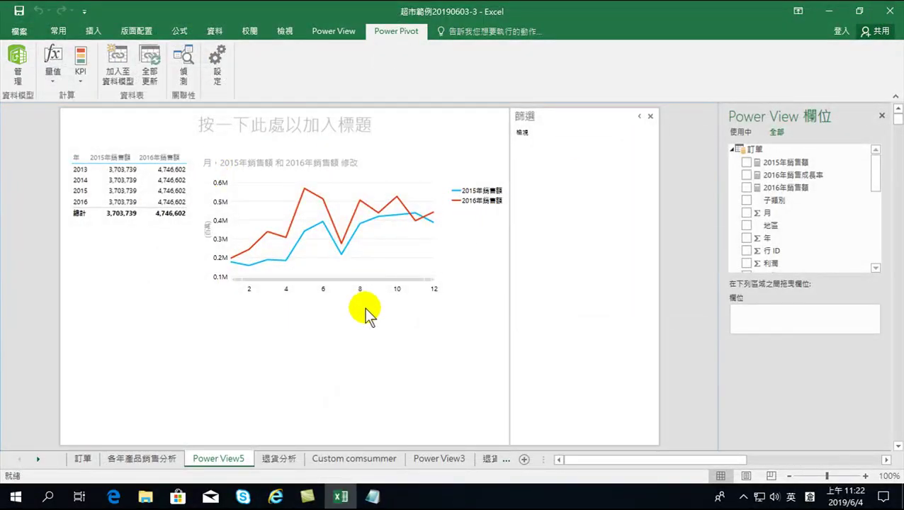
left_click(463, 281)
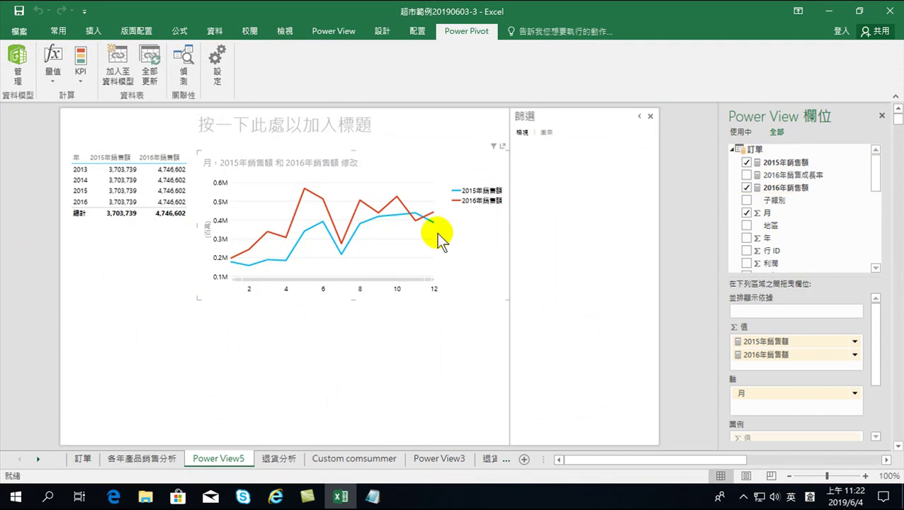
mouse_move(875, 174)
left_mouse_down()
mouse_move(884, 224)
mouse_move(889, 172)
left_mouse_up()
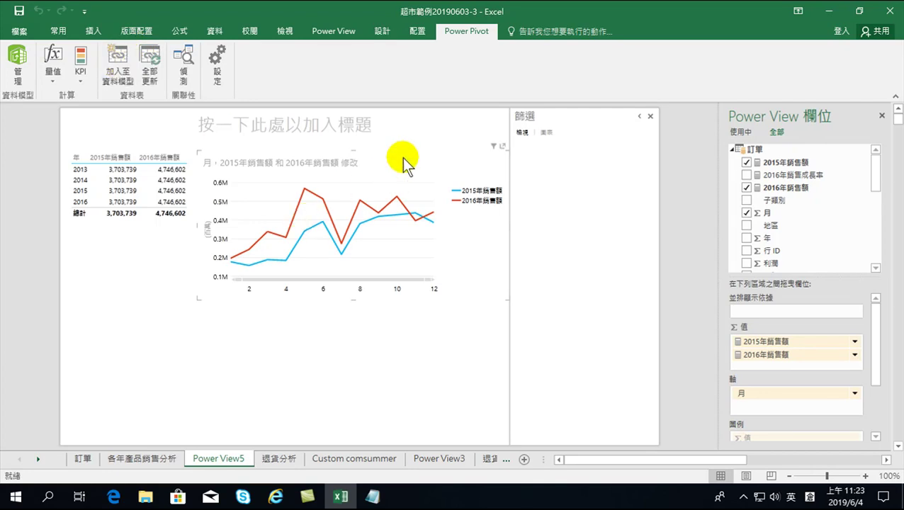
left_click(384, 30)
left_click(99, 73)
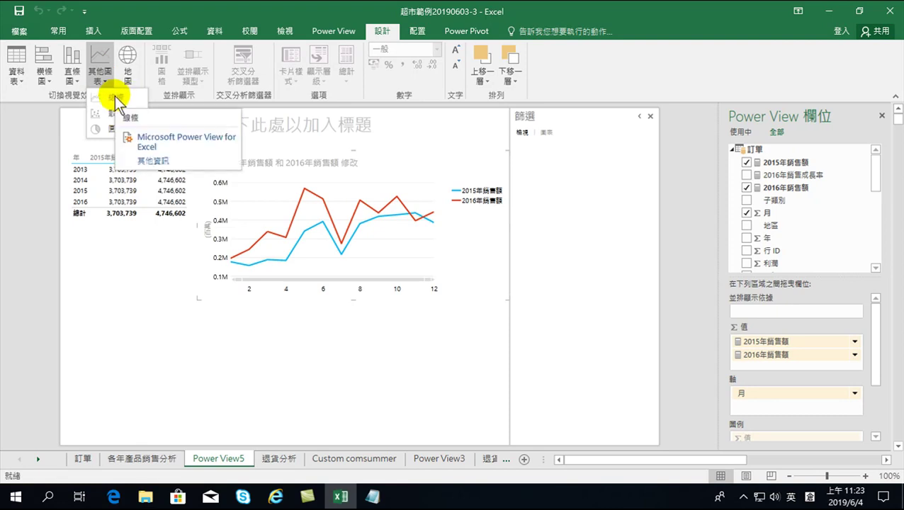
left_click(315, 371)
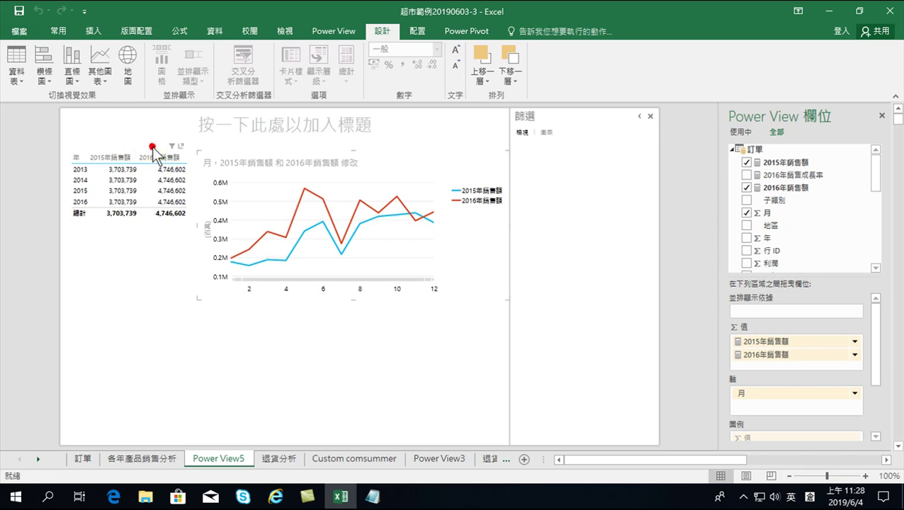
left_click(148, 226)
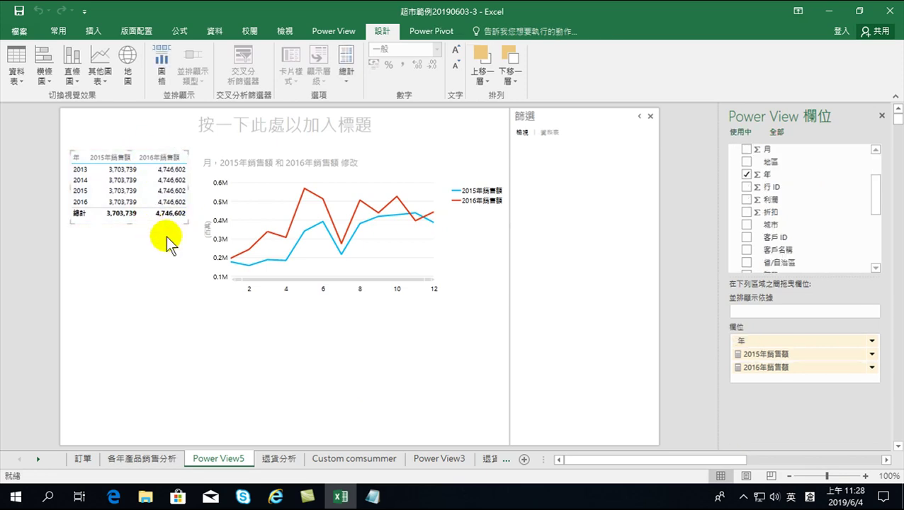
- Delete the year table and stretch the sales line chart to the sheet's left edge
key("Delete")
left_click(273, 188)
left_click_drag(197, 225, 33, 205)
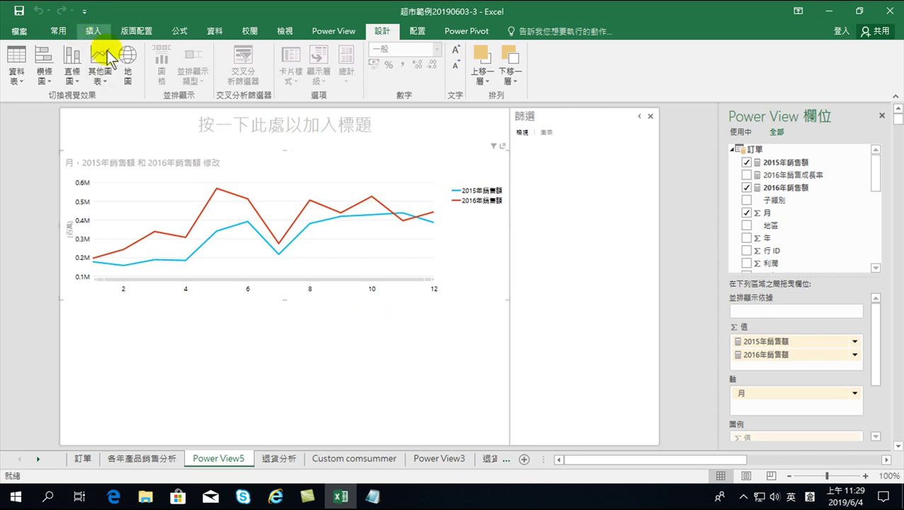
- Add a new table of unsummarized 月 values with the 2016年銷售成長率 measure
left_click(251, 328)
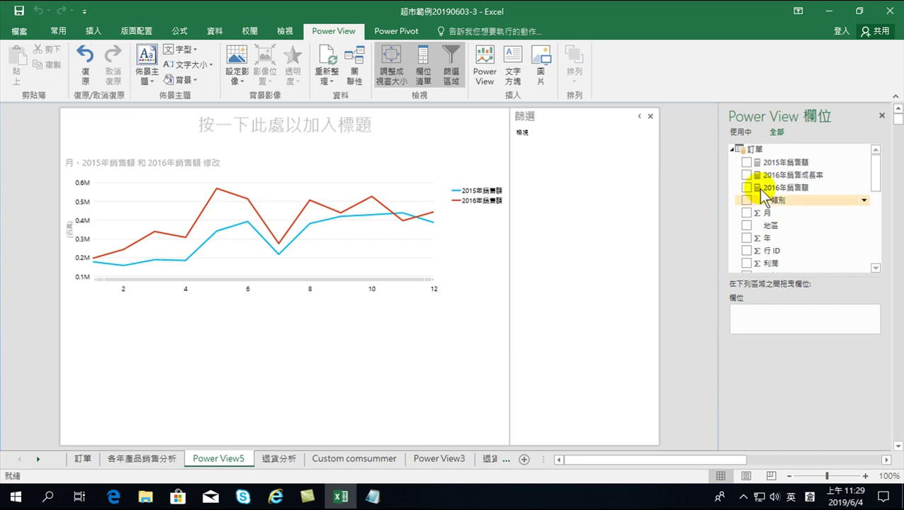
left_click_drag(875, 178, 749, 195)
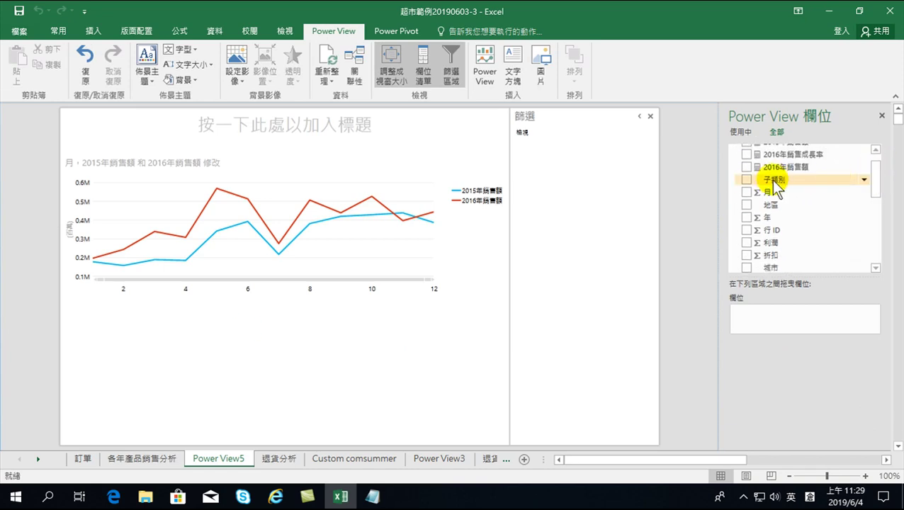
left_click(747, 192)
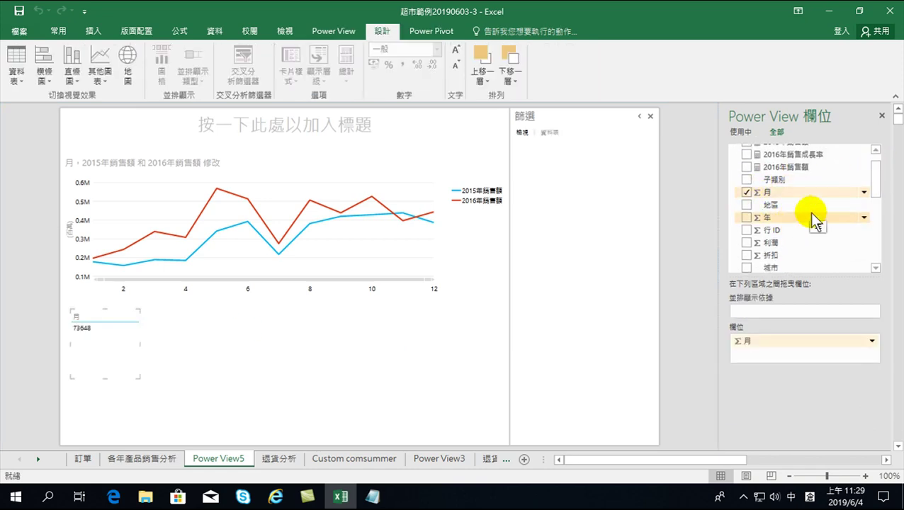
scroll(884, 177, "up", 2)
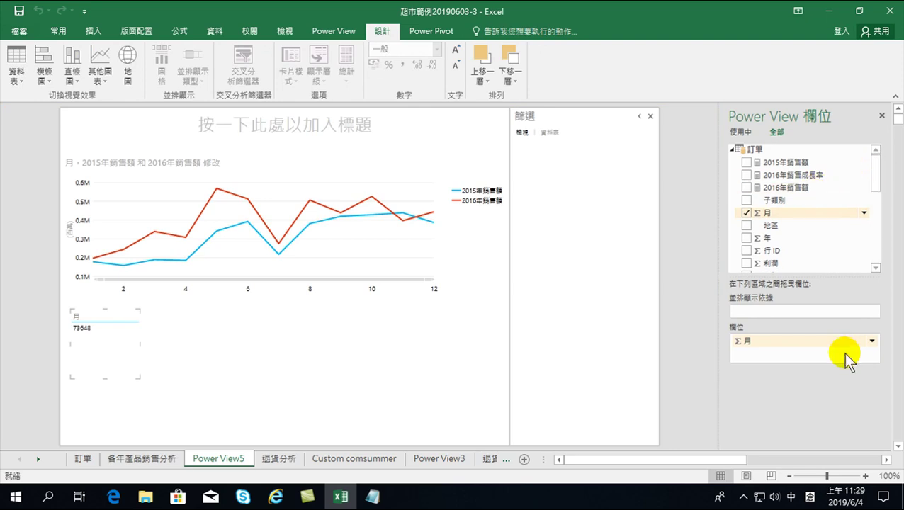
left_click(873, 341)
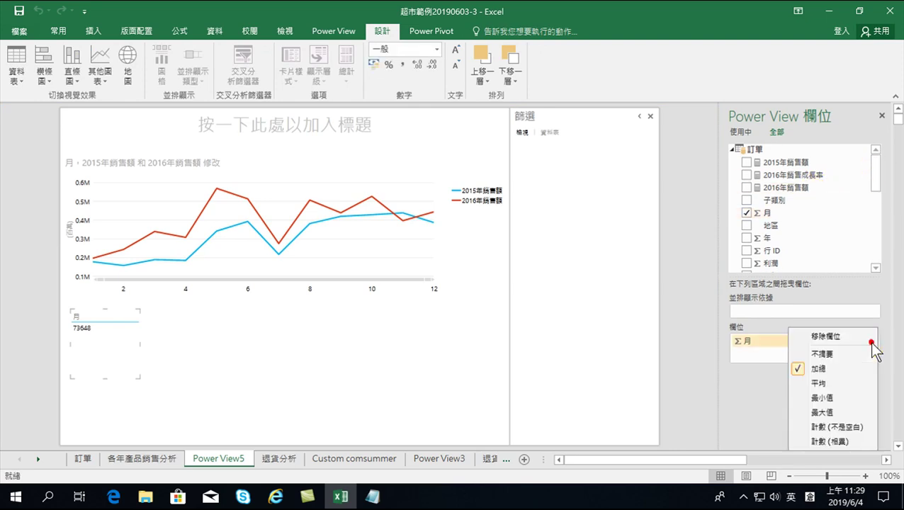
left_click(815, 353)
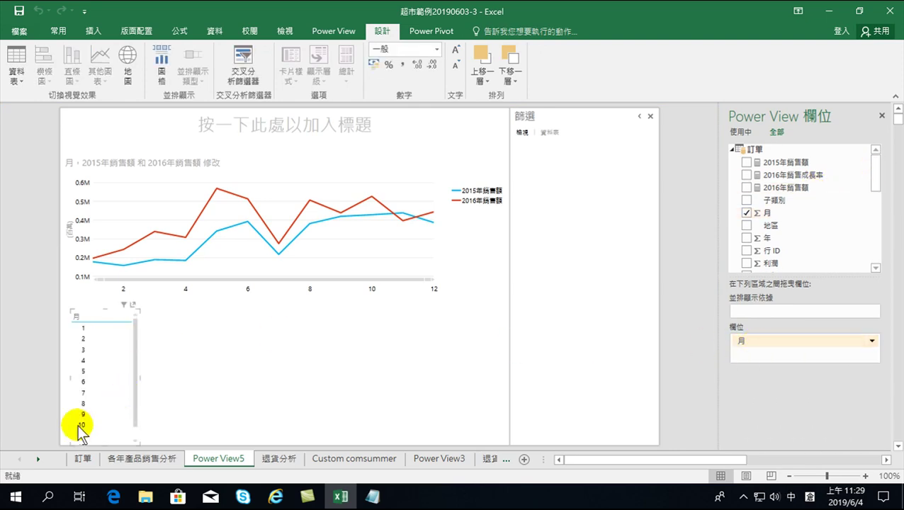
left_click(746, 175)
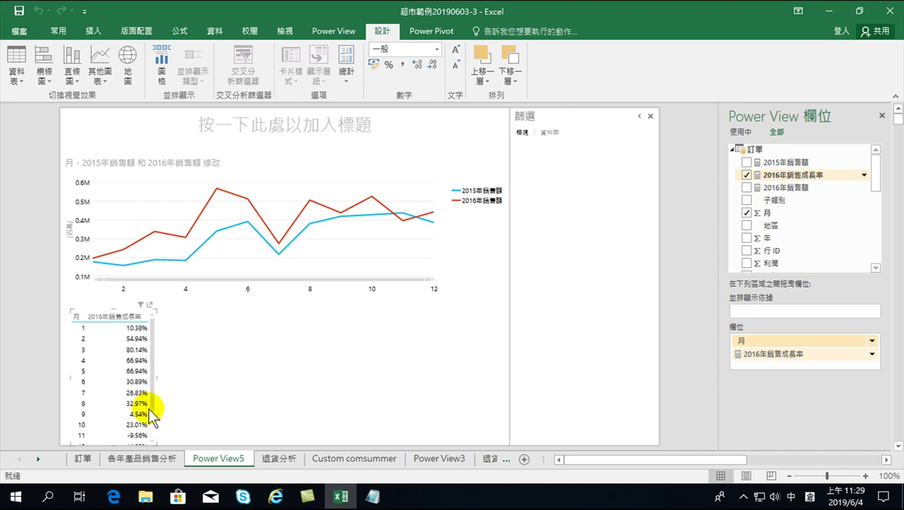
- Convert the growth-rate table into a line chart and widen it beneath the sales chart
left_click(99, 75)
left_click(115, 99)
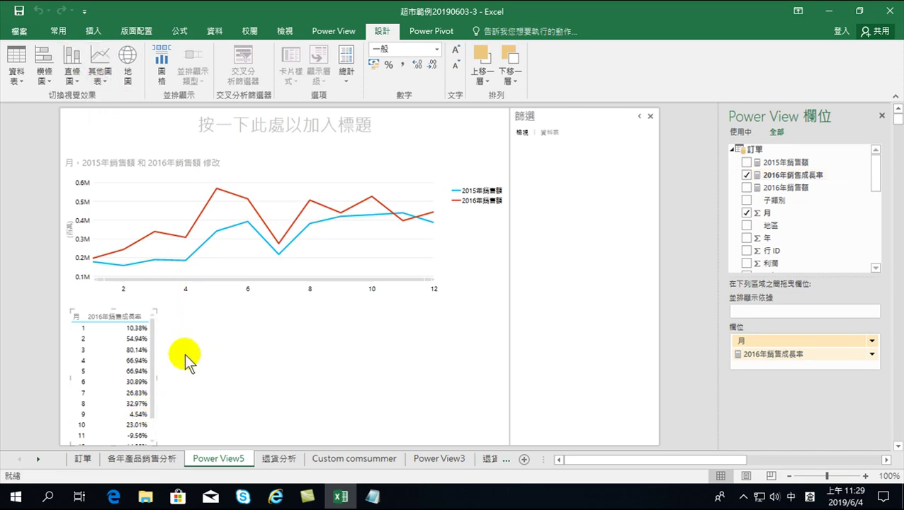
left_click_drag(156, 377, 515, 389)
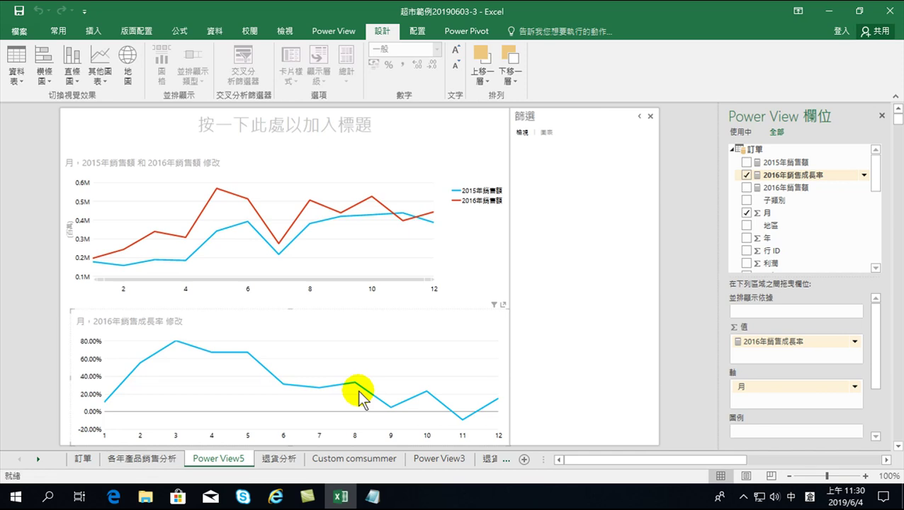
left_click(81, 458)
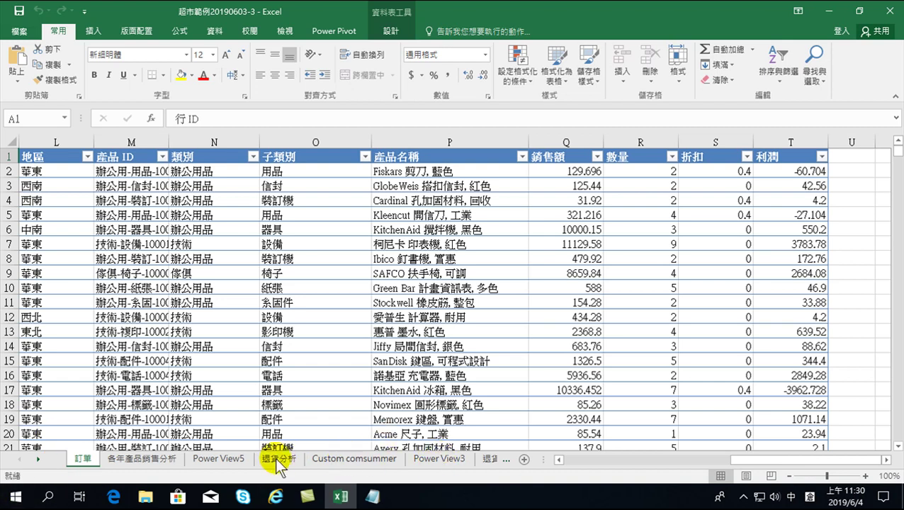
left_click(218, 458)
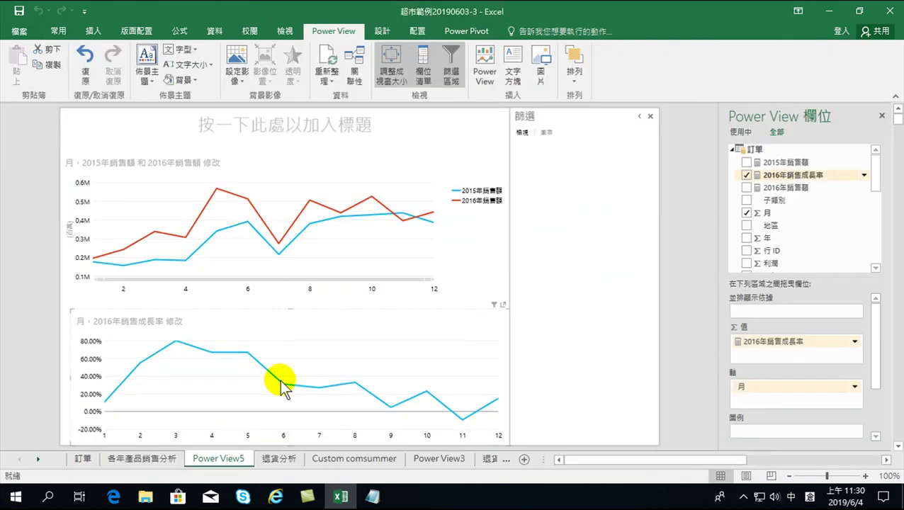
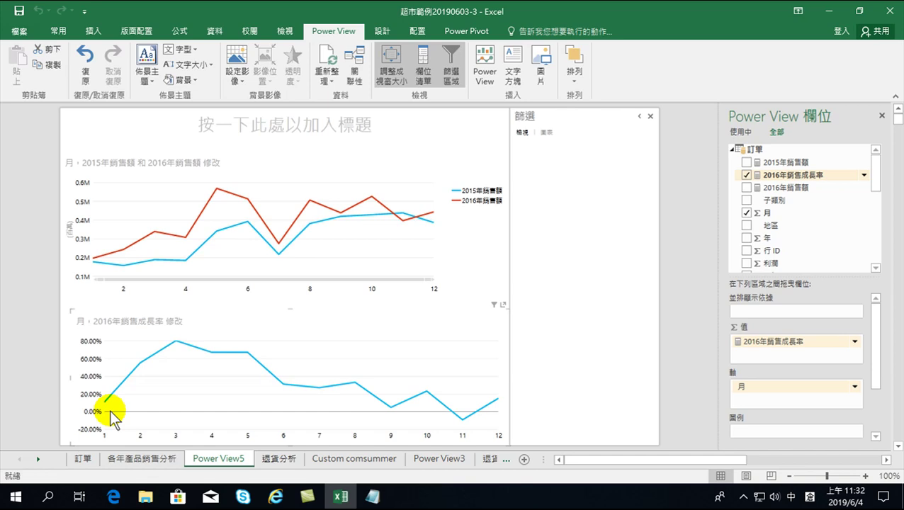
- Select the lower growth-rate line chart and look through Other Charts without changing the type
left_click(271, 339)
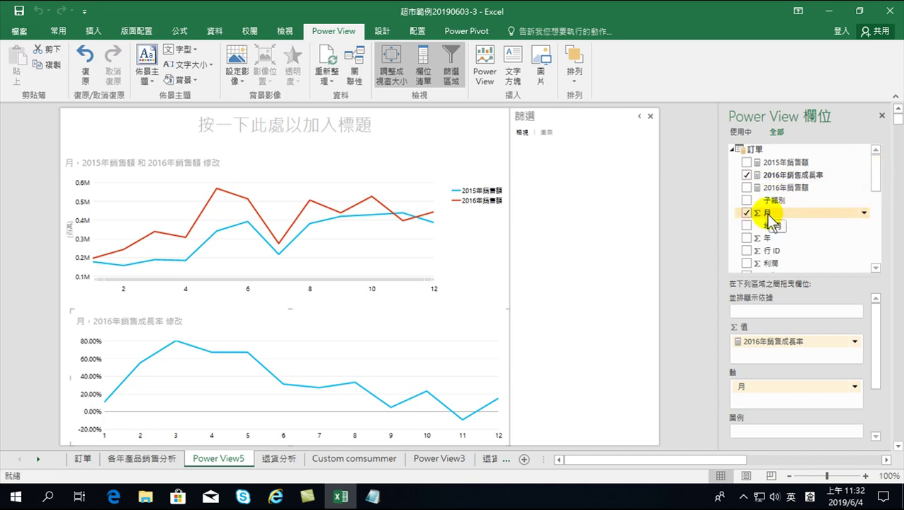
mouse_move(771, 220)
left_mouse_down()
mouse_move(808, 216)
mouse_move(752, 178)
left_mouse_up()
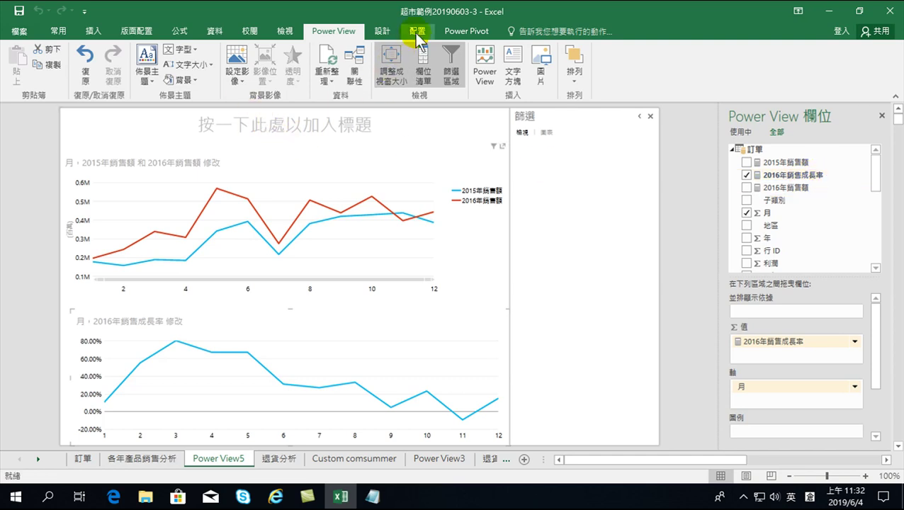
left_click(382, 31)
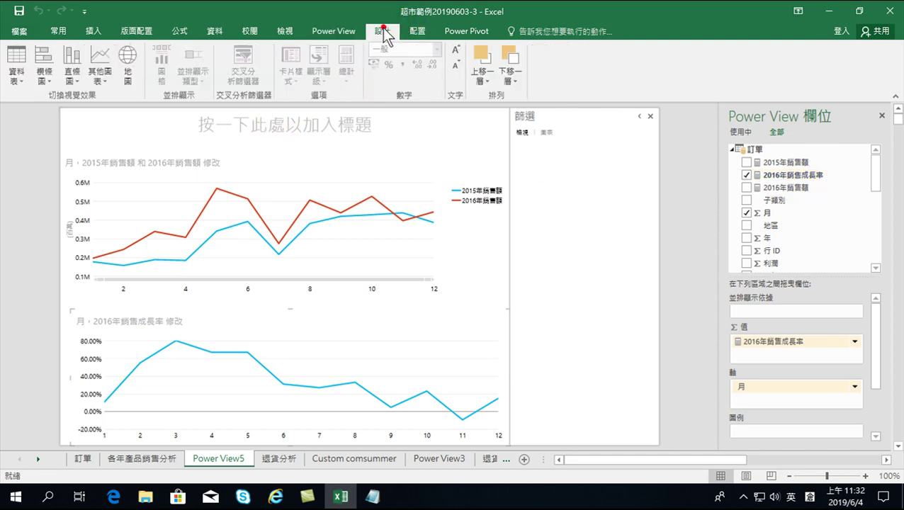
left_click(100, 76)
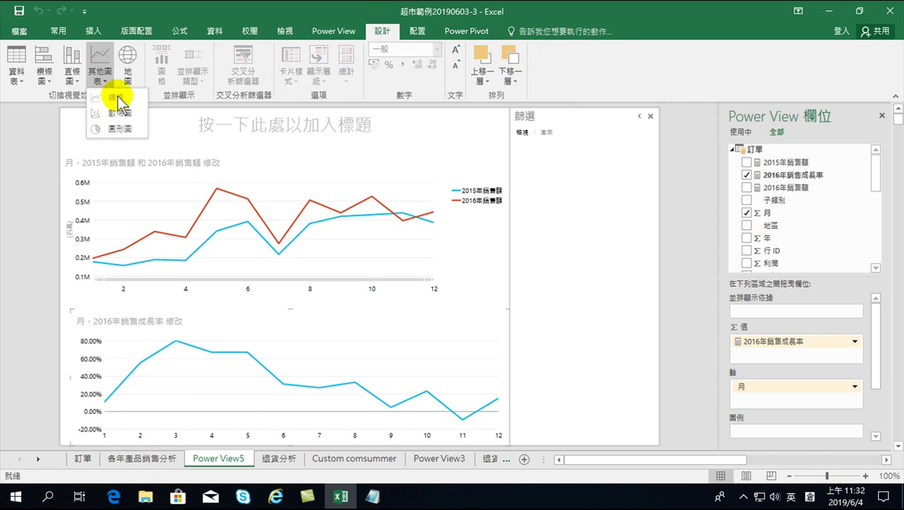
left_click(531, 331)
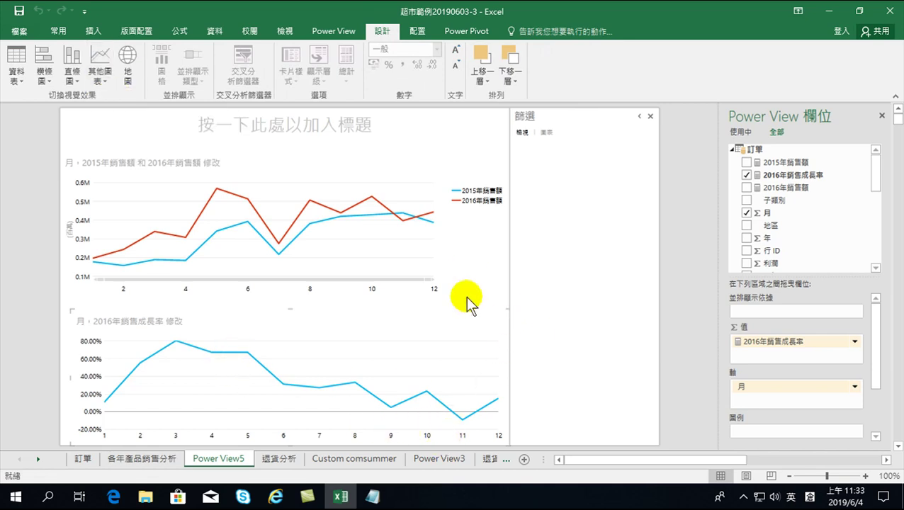
- Turn on Auto data labels for the growth-rate line chart
left_click(418, 31)
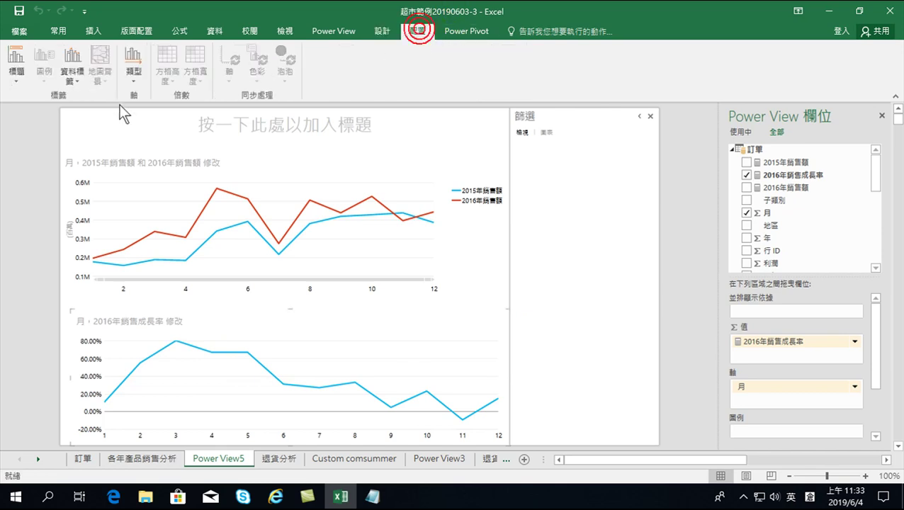
left_click(74, 61)
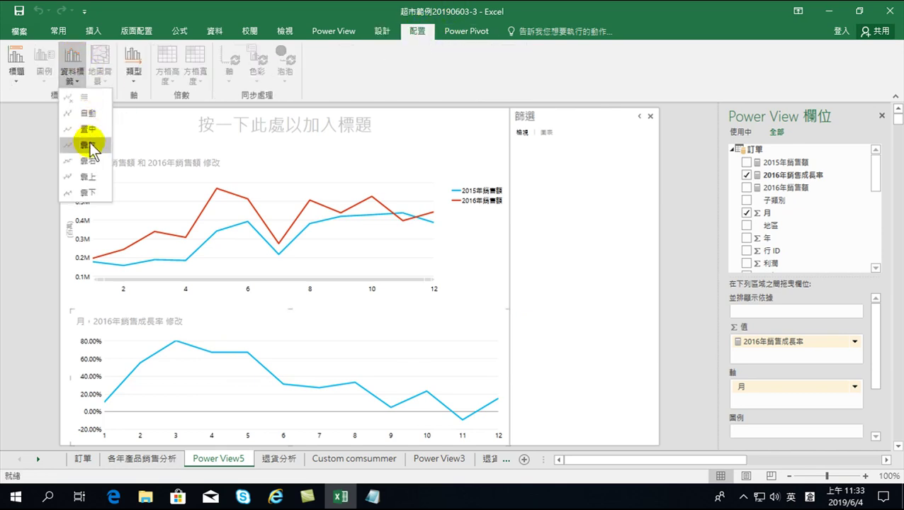
left_click(92, 113)
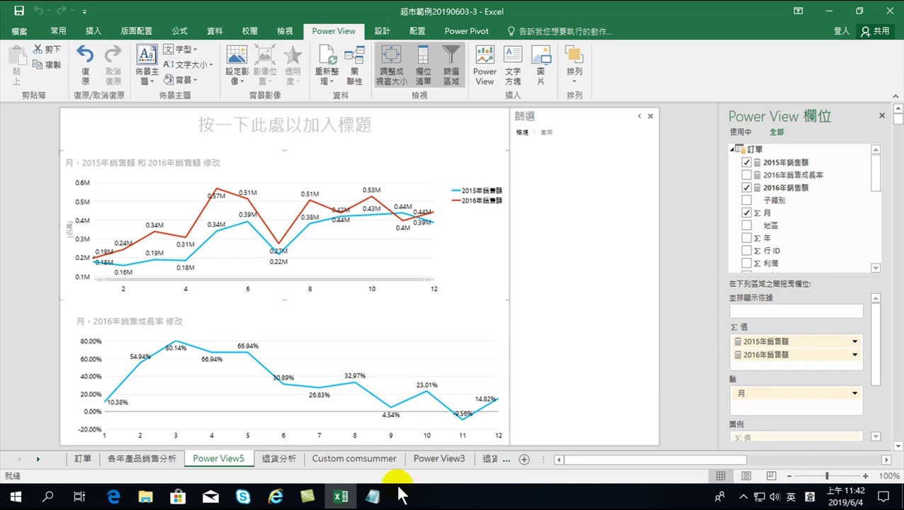
- Rename the Power View5 sheet to 各月同期比較與成長率 and save the workbook
double_click(234, 462)
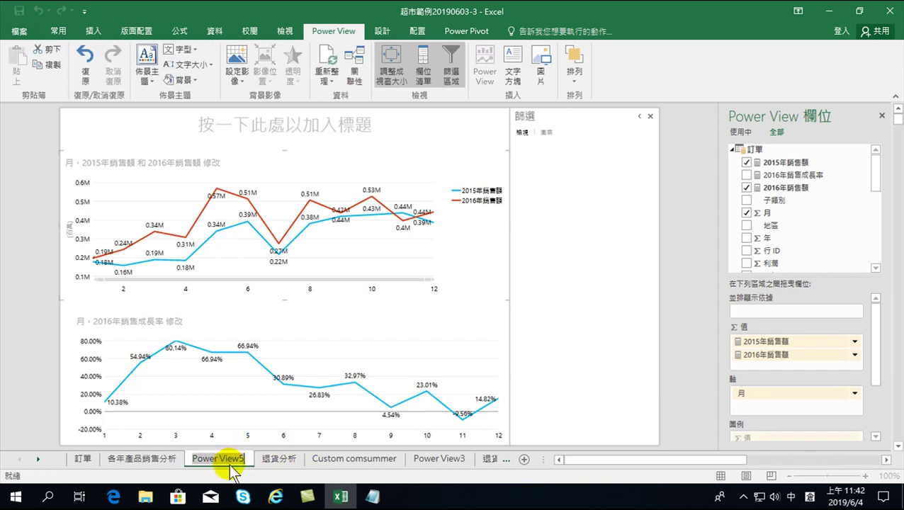
key("BackSpace")
type("析各月月一口")
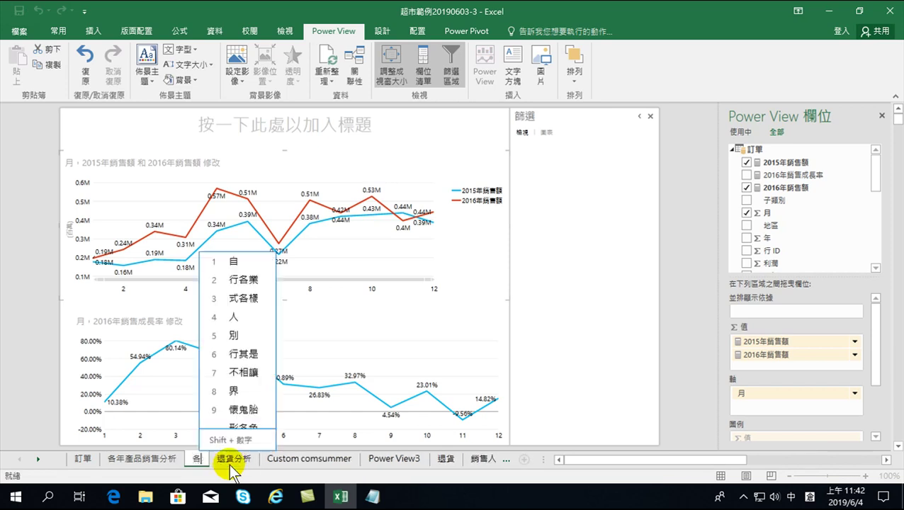
key("space")
type("同期比")
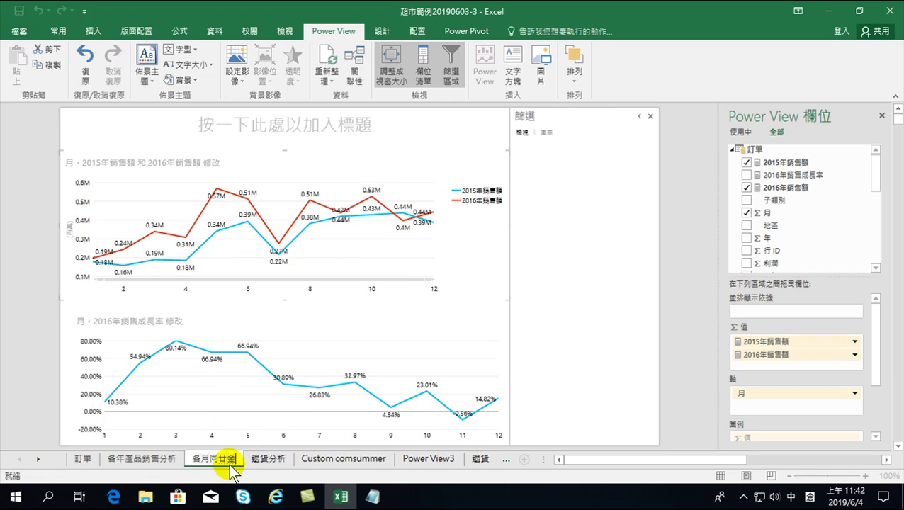
type("較與")
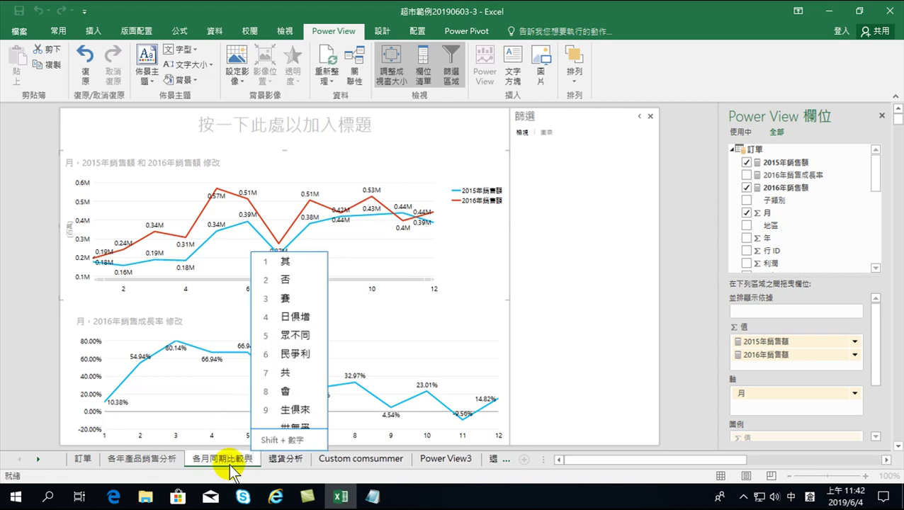
type("成卜戈人")
key("space")
key("Return")
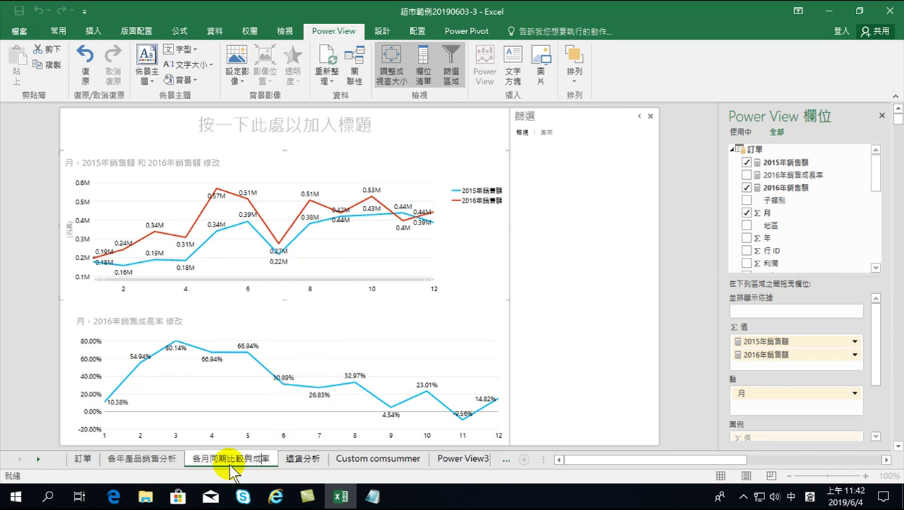
type("率")
key("Return")
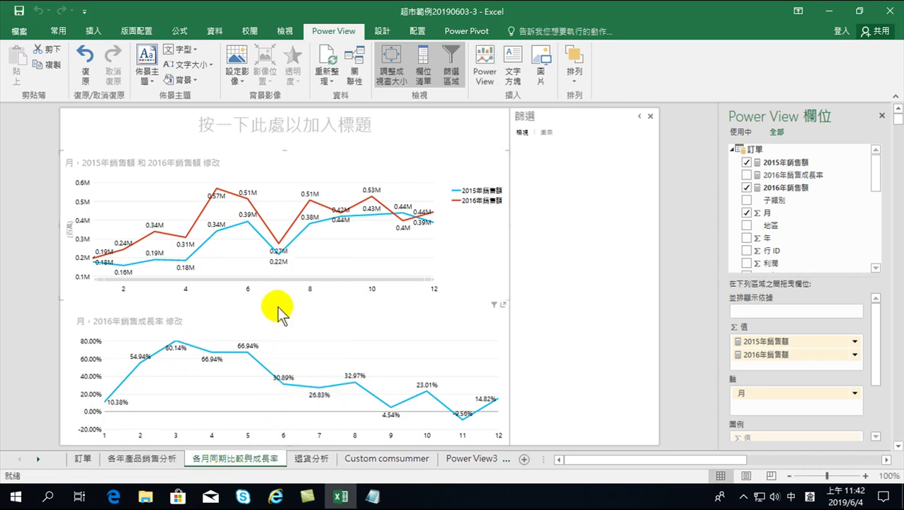
left_click(19, 10)
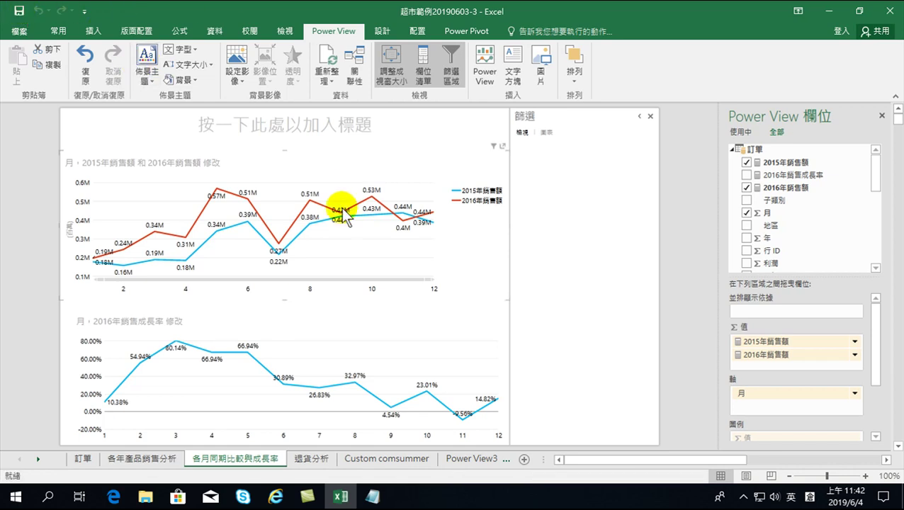
left_click(83, 458)
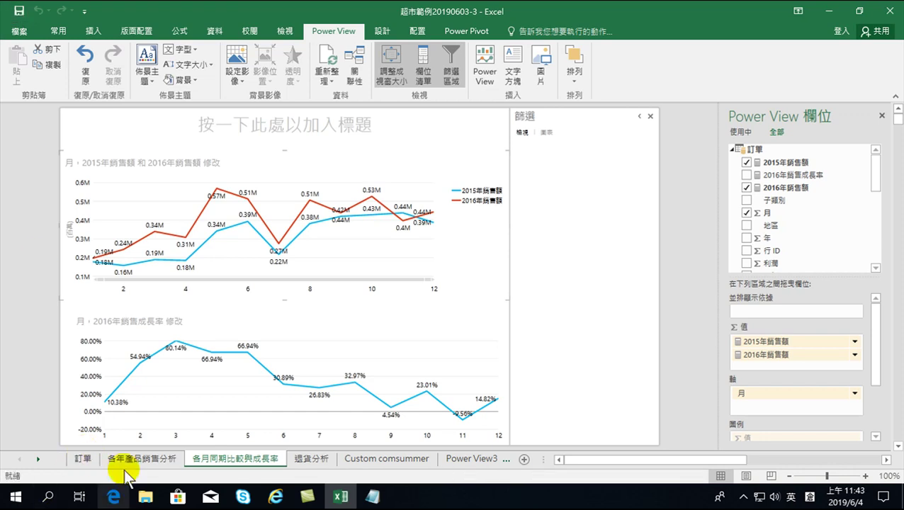
- On the 訂單 sheet, preview the scatter charts and Recommended Charts without inserting one
left_click(84, 459)
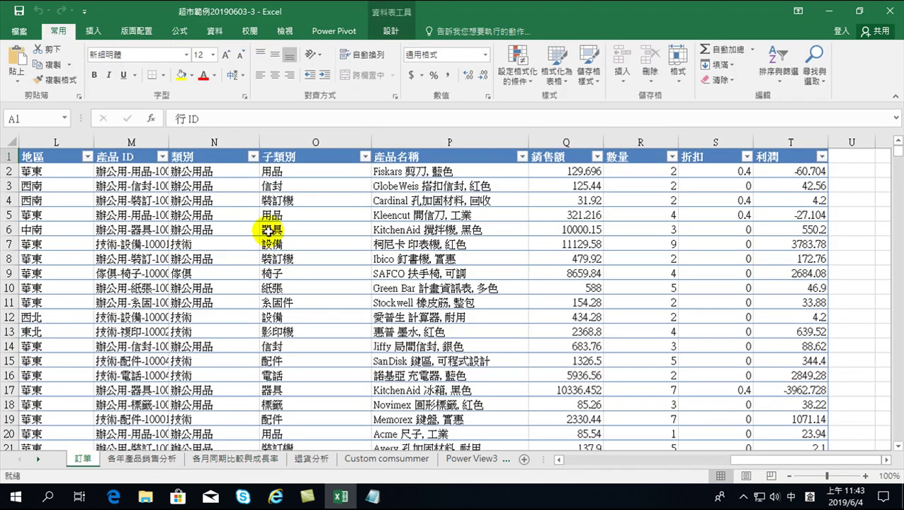
left_click(297, 231)
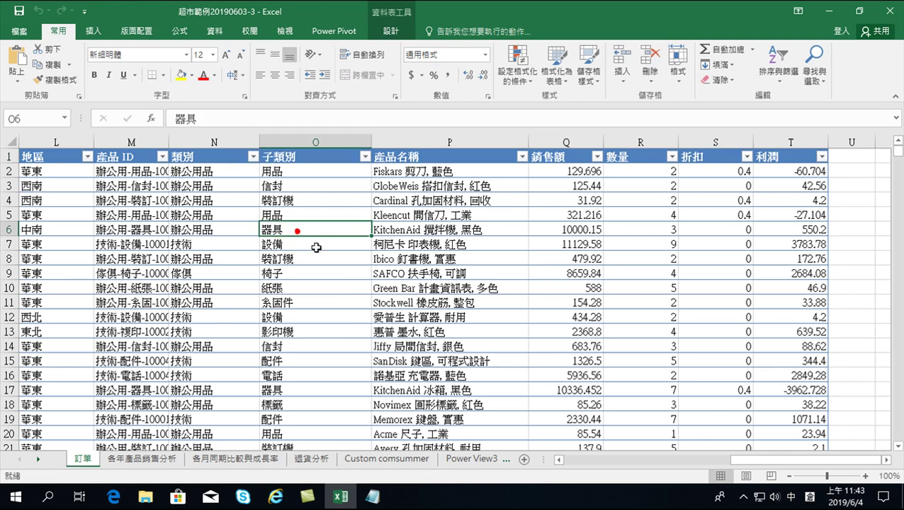
left_click(99, 33)
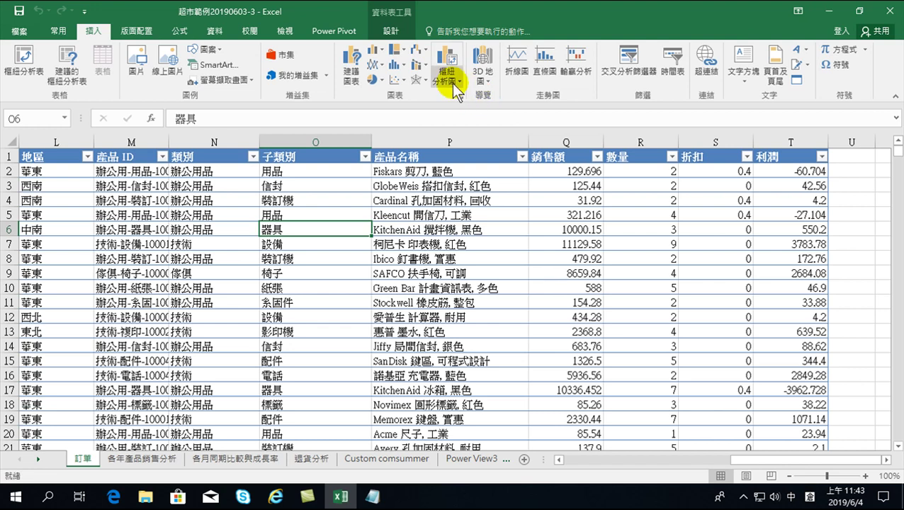
left_click(402, 79)
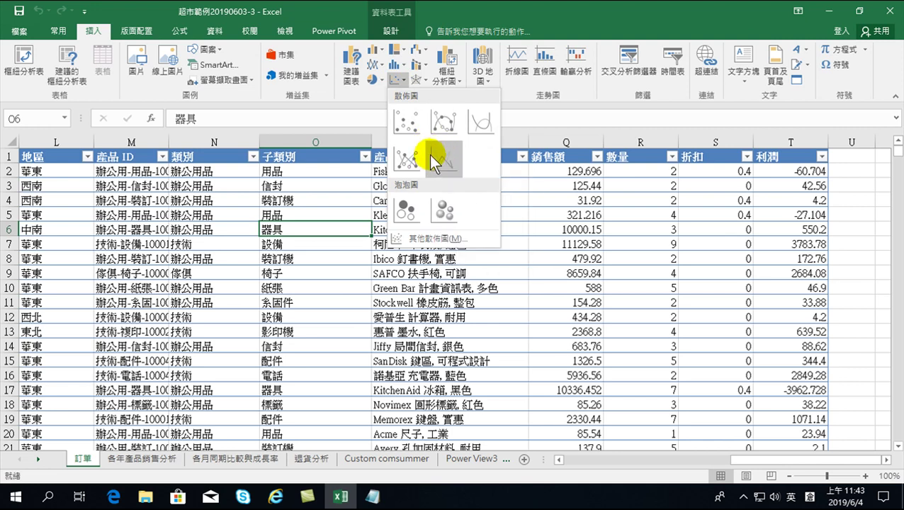
left_click(313, 228)
left_click(305, 292)
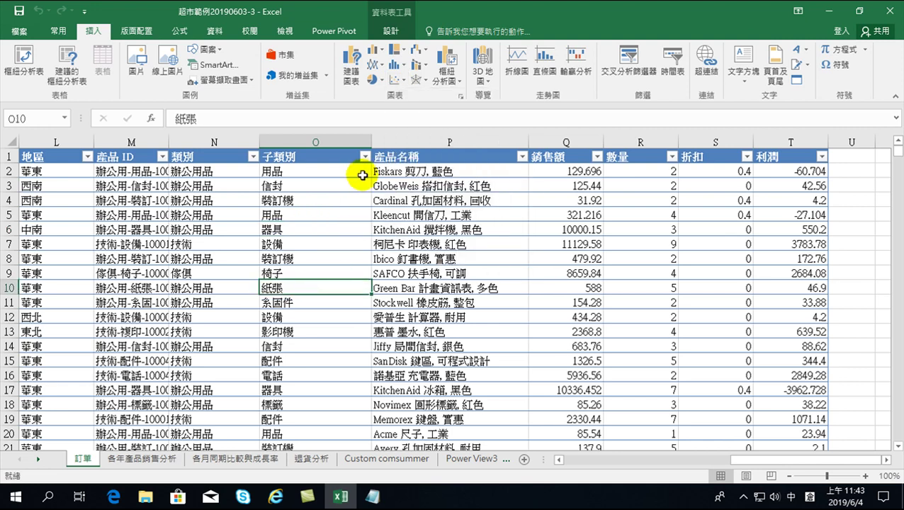
left_click(347, 61)
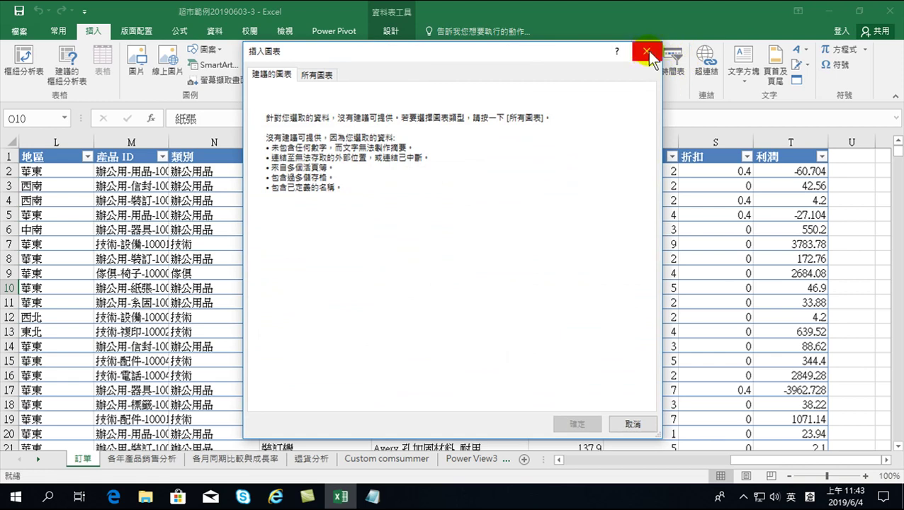
left_click(644, 52)
- Select product name cells and scroll across the order table's columns
left_click(430, 201)
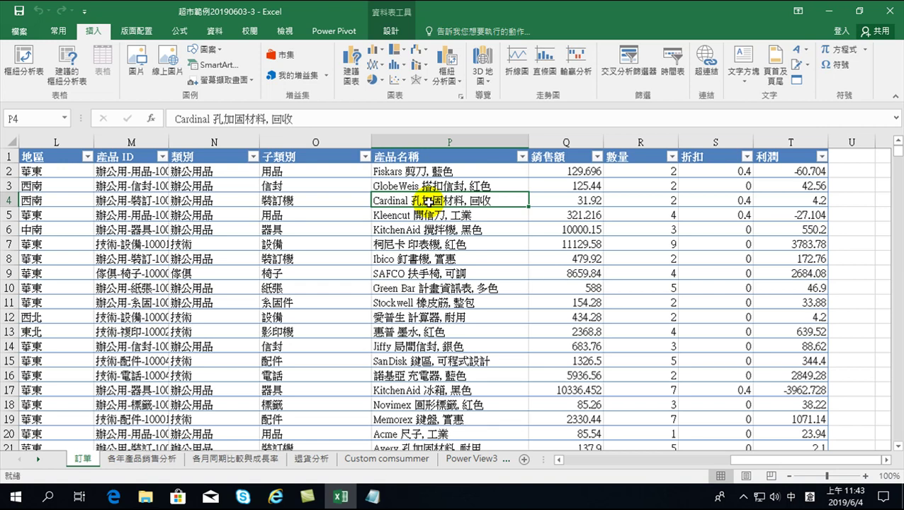
left_click(406, 257)
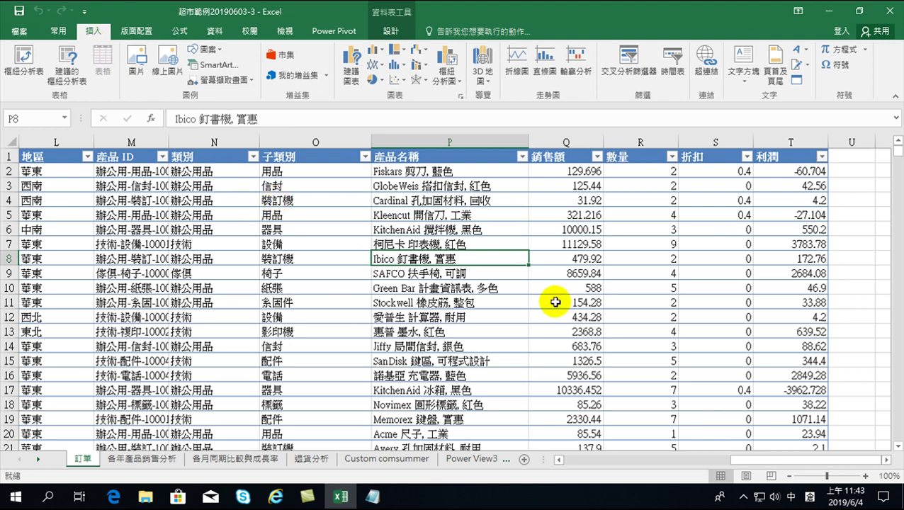
left_click_drag(745, 460, 523, 461)
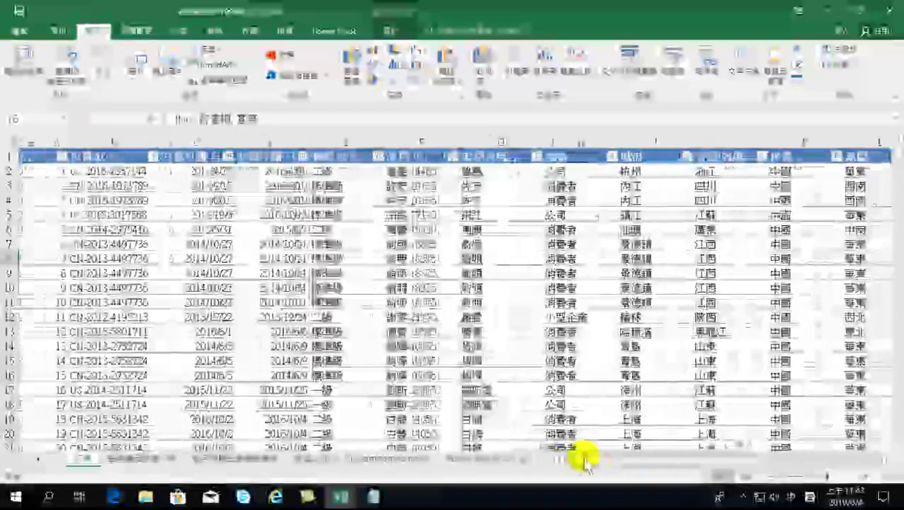
left_click_drag(523, 461, 691, 464)
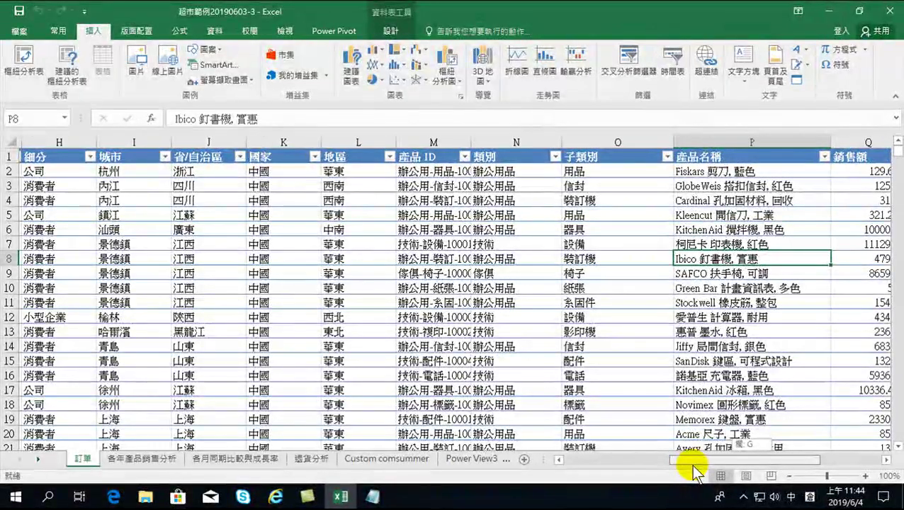
left_click_drag(690, 465, 739, 471)
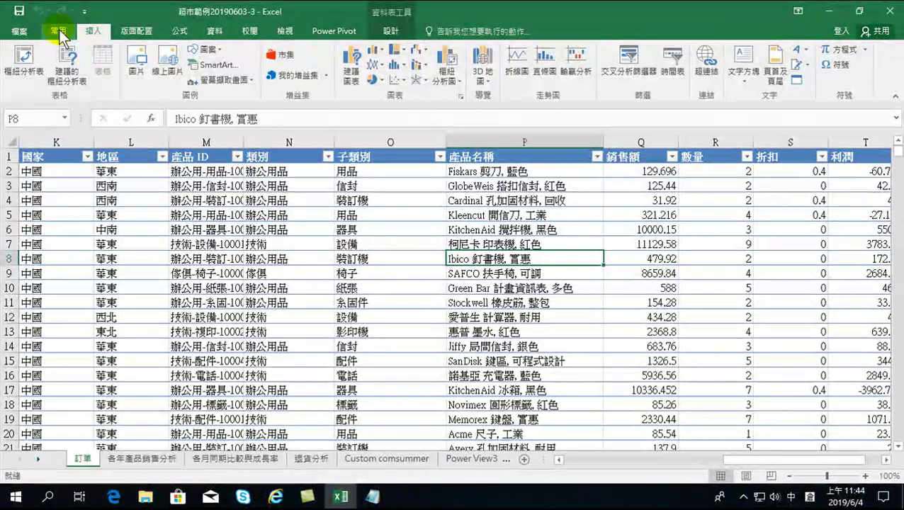
- Create a pivot table on a new sheet that sums 銷售額 by 子類別
left_click(22, 60)
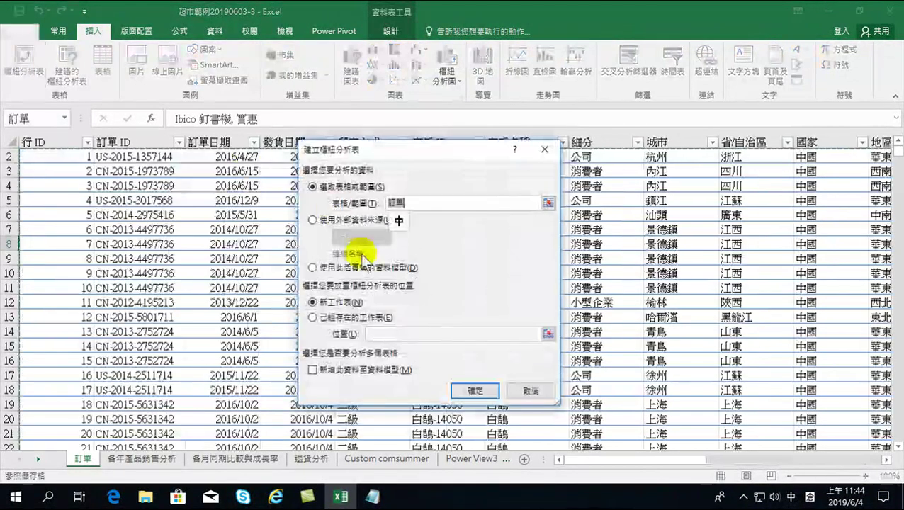
left_click(474, 390)
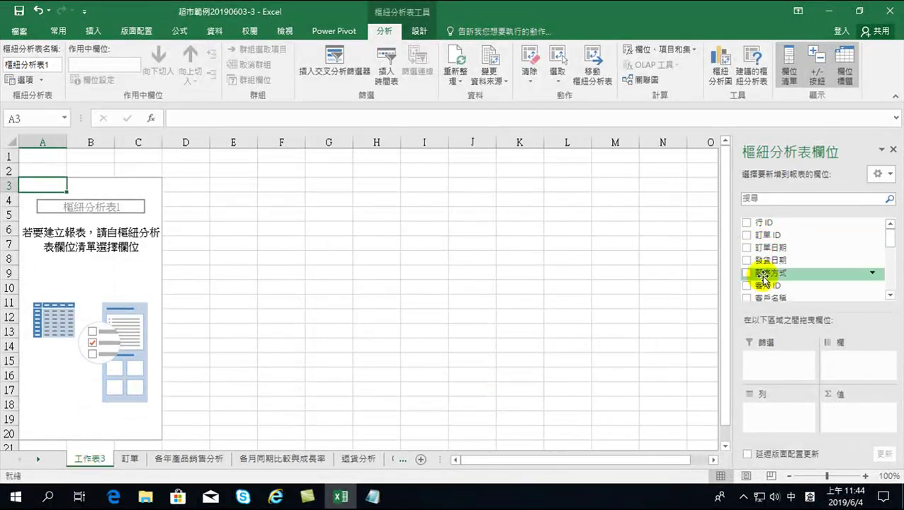
scroll(777, 262, "down", 2)
scroll(777, 278, "down", 2)
scroll(777, 278, "down", 2)
scroll(773, 276, "up", 5)
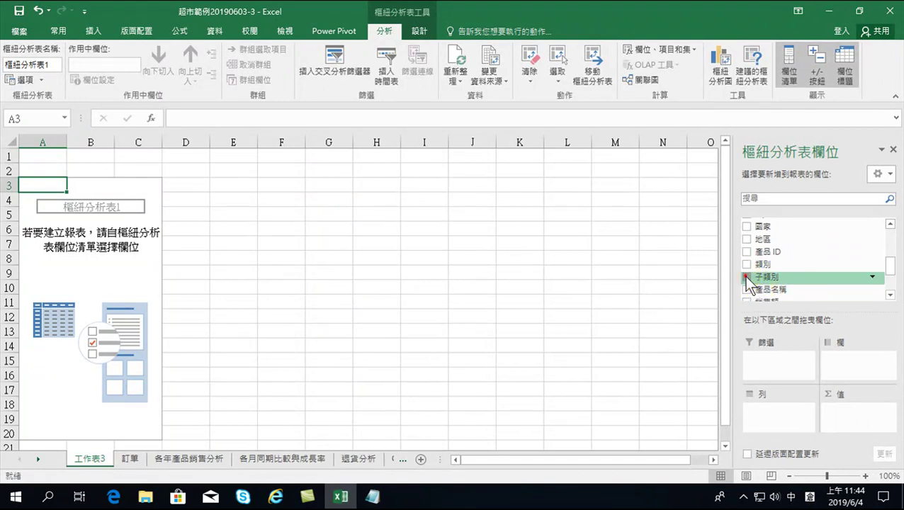
left_click(745, 276)
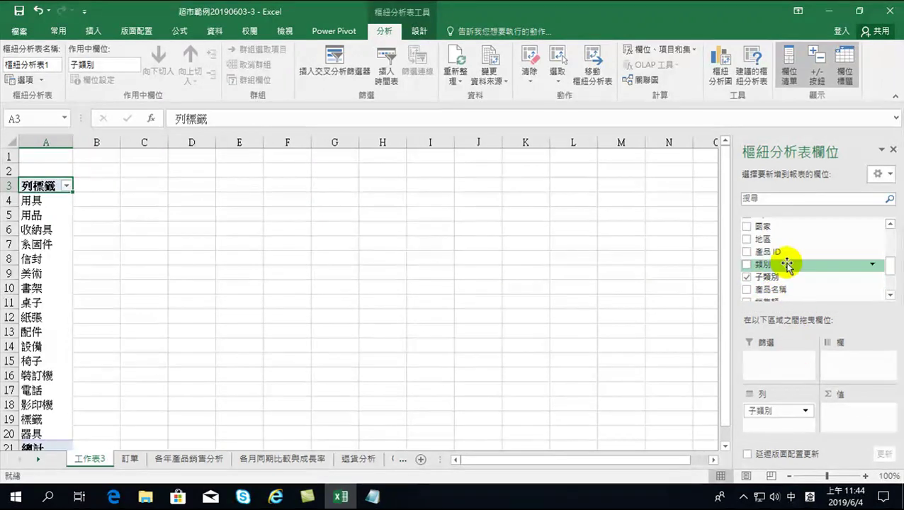
scroll(779, 276, "down", 2)
scroll(768, 255, "down", 3)
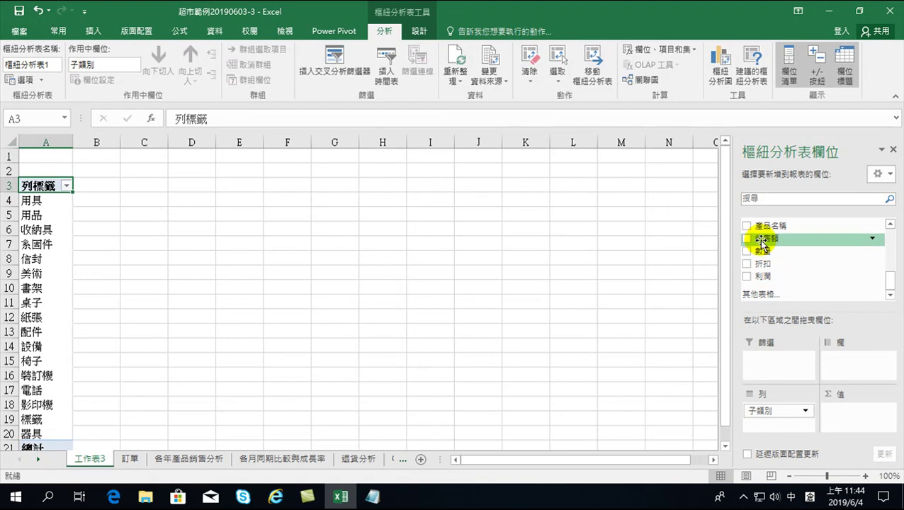
left_click(747, 239)
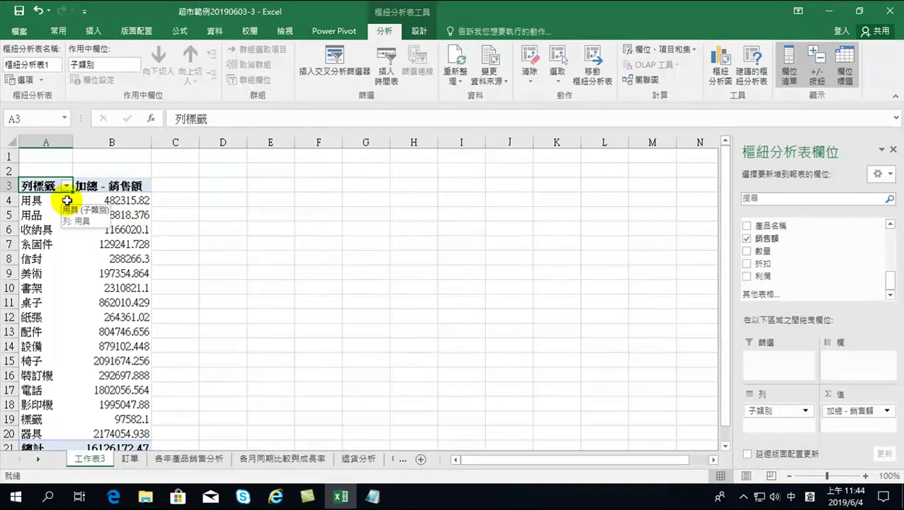
- Select and copy the pivot table range A3:B20
left_click(109, 201)
left_click_drag(109, 201, 117, 397)
left_click_drag(113, 347, 114, 374)
mouse_move(35, 185)
left_mouse_down()
mouse_move(97, 204)
mouse_move(110, 434)
left_mouse_up()
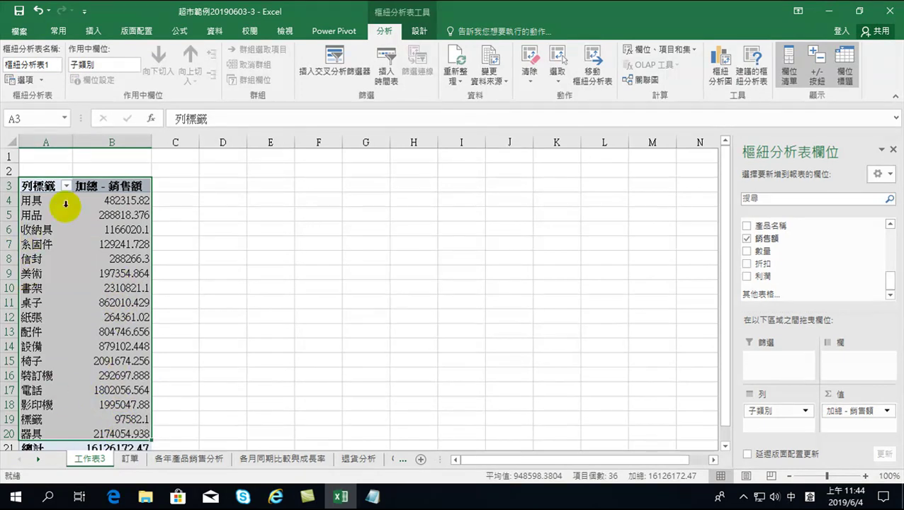
right_click(116, 273)
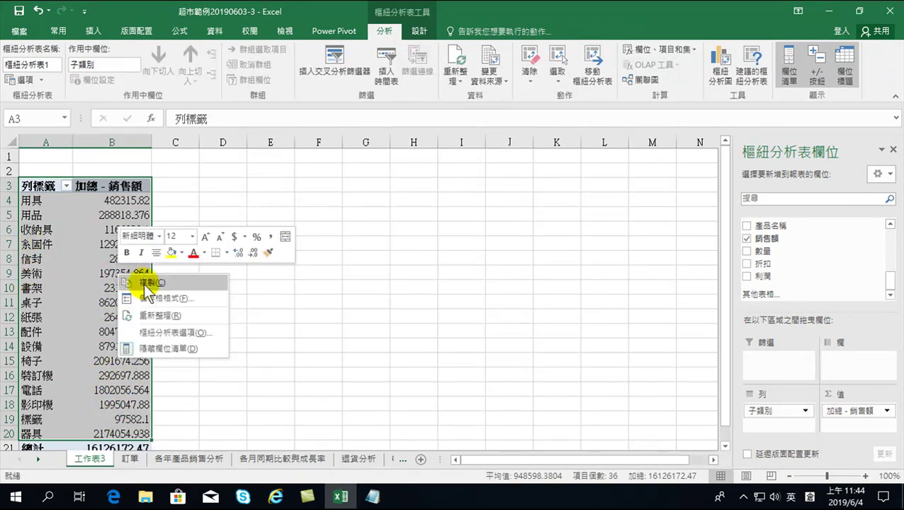
left_click(149, 283)
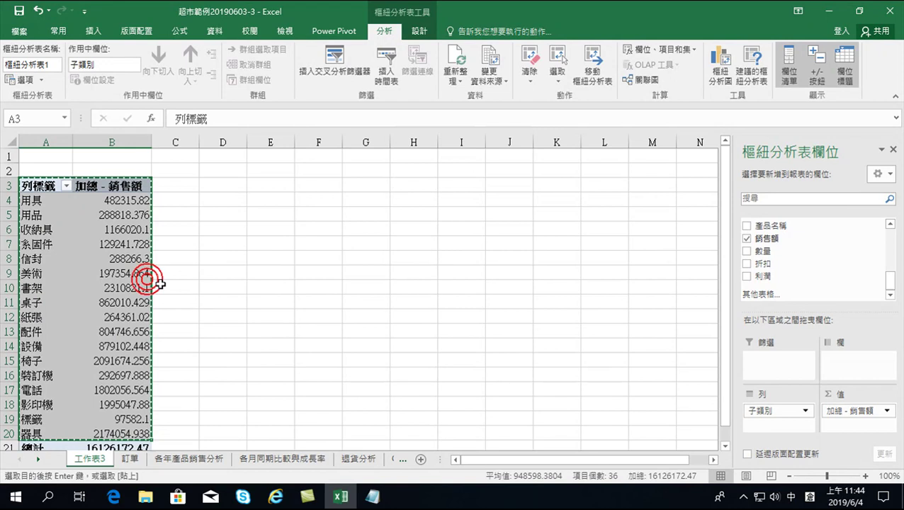
- Paste the copied pivot range as values only at D3, then select the pasted table
left_click(225, 184)
right_click(225, 183)
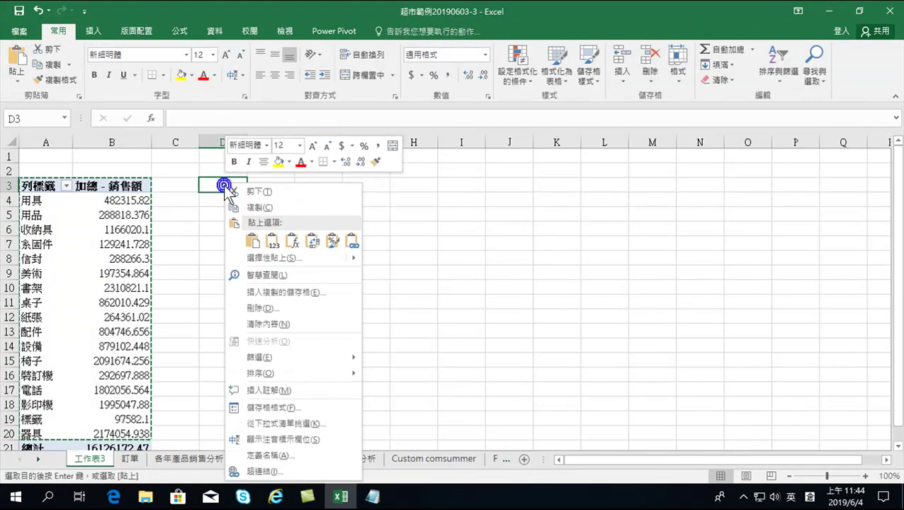
left_click(283, 259)
left_click(183, 199)
left_click(315, 363)
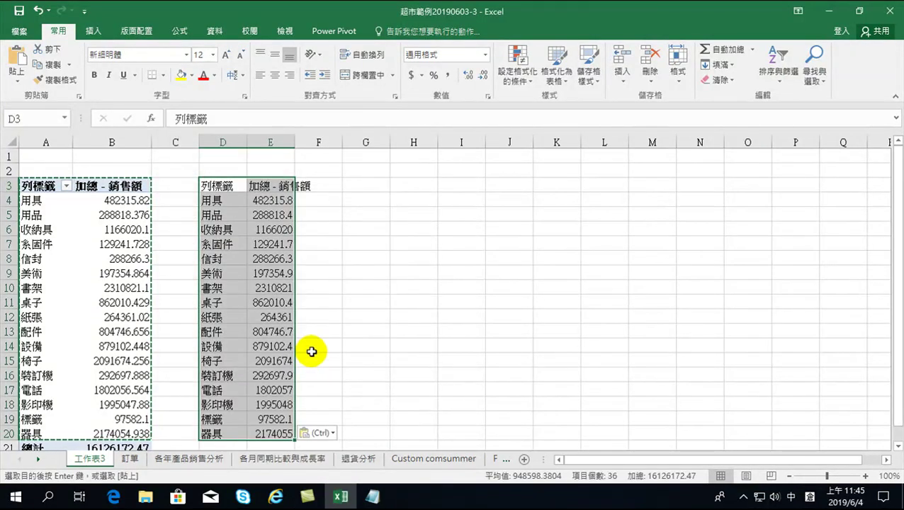
left_click(383, 334)
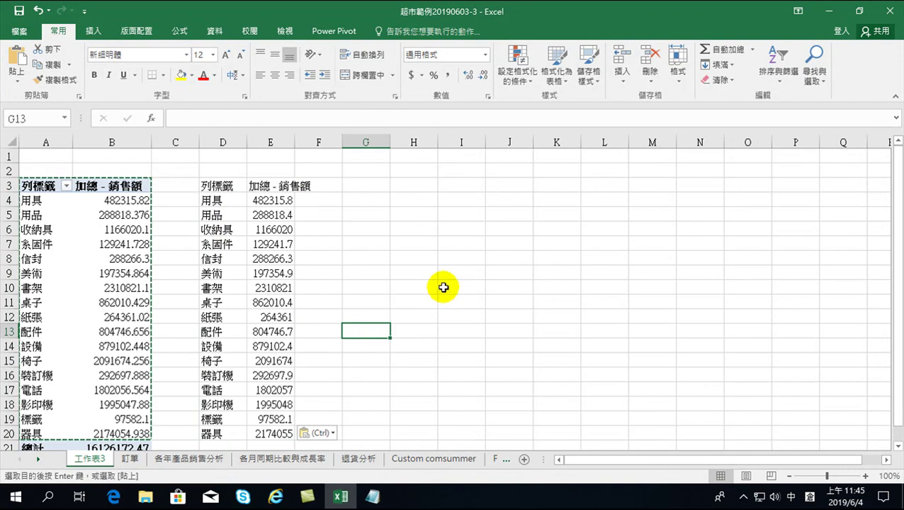
mouse_move(205, 186)
left_mouse_down()
mouse_move(271, 275)
mouse_move(271, 419)
left_mouse_up()
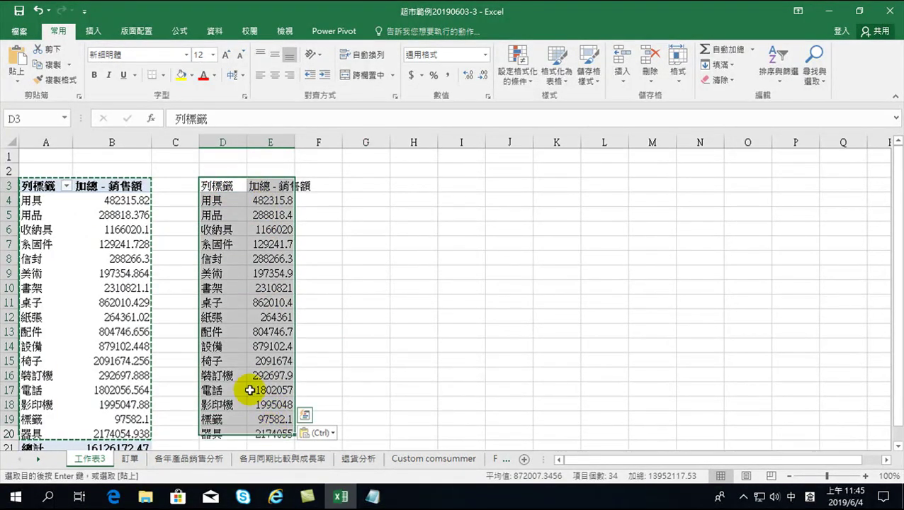
- Change the D3 header to 子類別
left_click(207, 186)
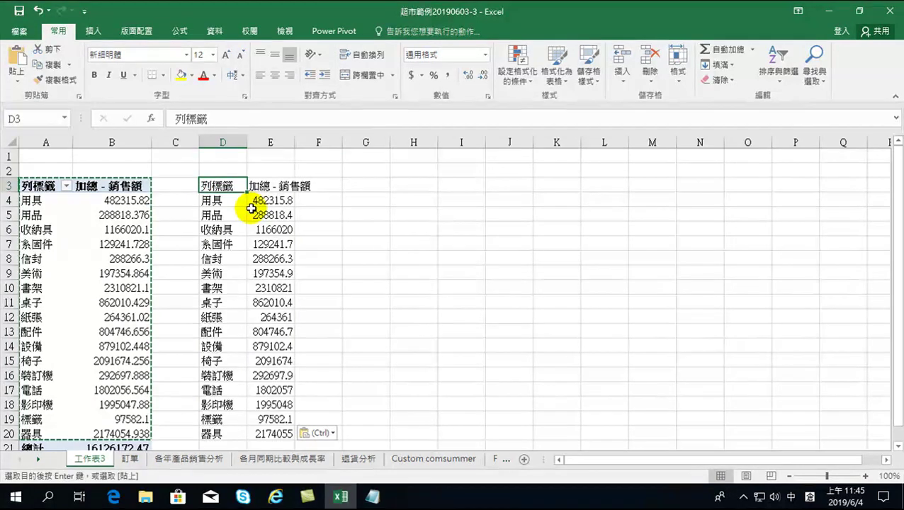
type("弓木")
key("space")
type("火大")
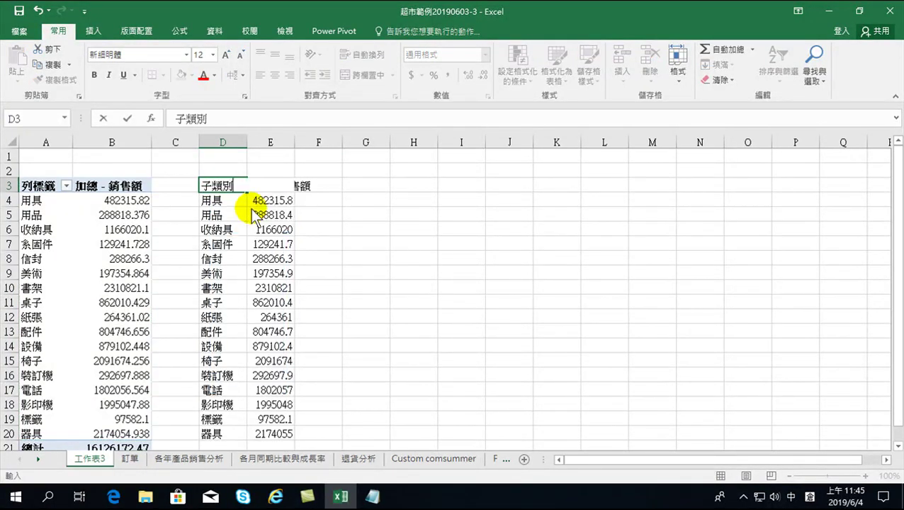
key("Return")
- Remove '加總 - ' so E3 reads 銷售額, then select D3:E20
key("Up")
key("Right")
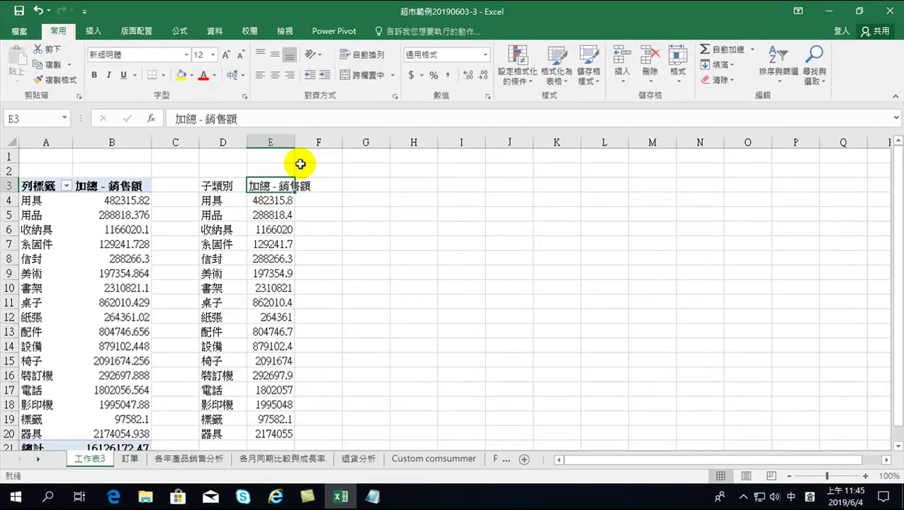
left_click(204, 119)
key("BackSpace")
key("BackSpace")
key("BackSpace")
key("Return")
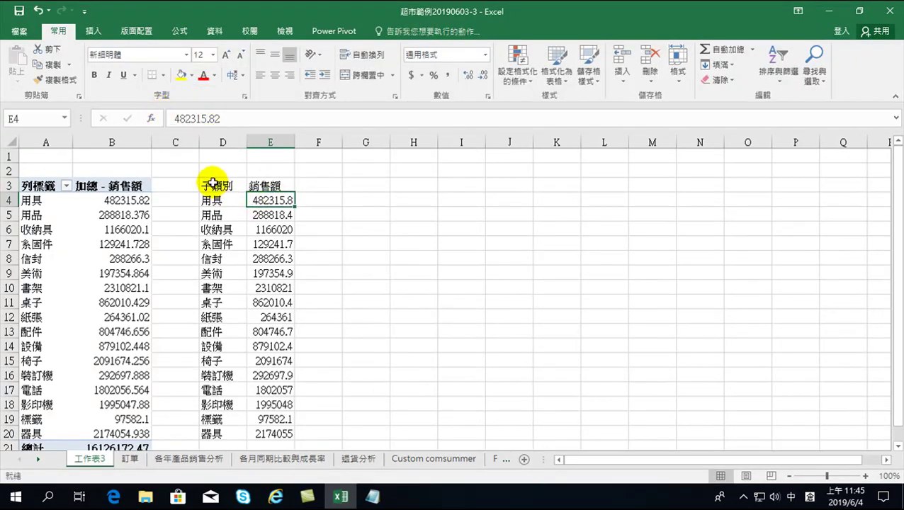
left_click_drag(210, 185, 265, 430)
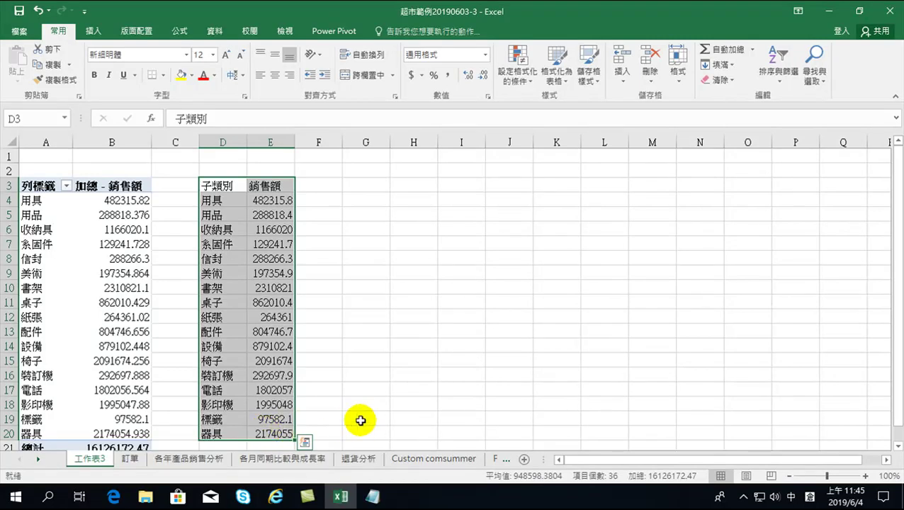
scroll(358, 419, "down", 2)
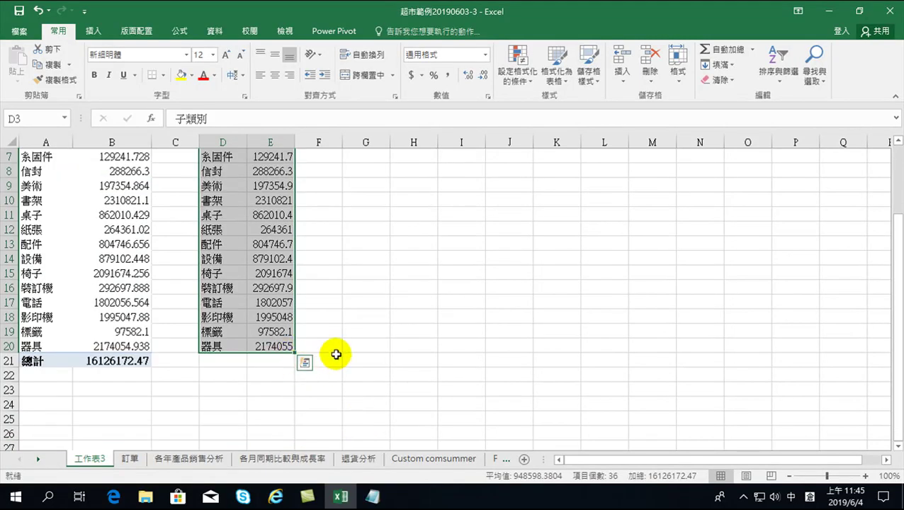
scroll(335, 353, "up", 2)
left_click_drag(39, 186, 122, 434)
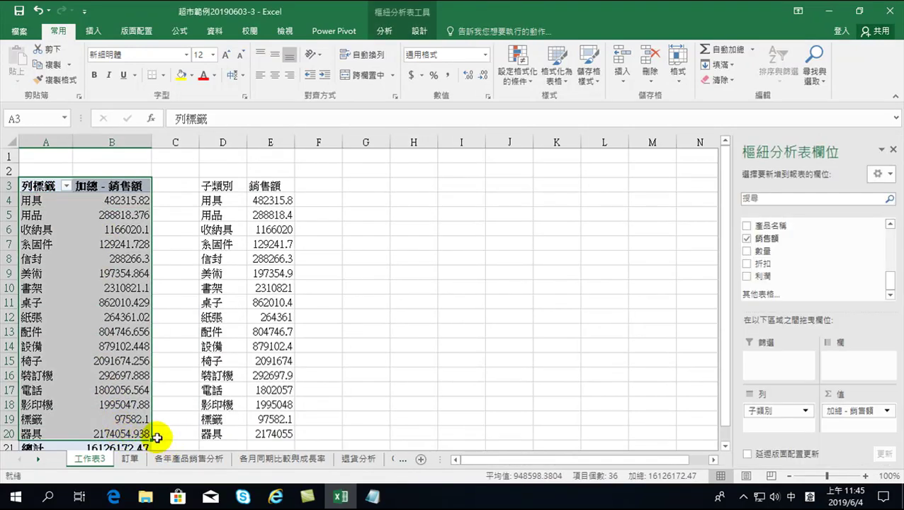
left_click_drag(38, 185, 112, 419)
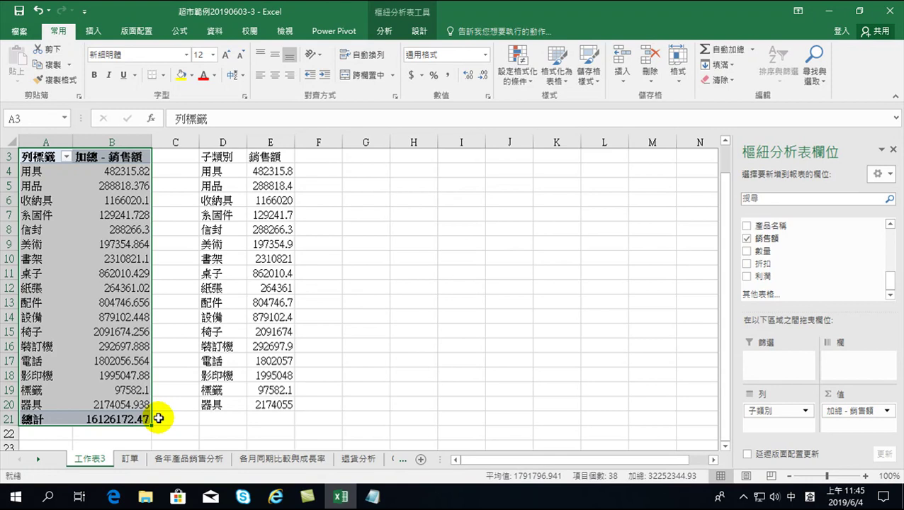
left_click(113, 199)
mouse_move(41, 156)
left_mouse_down()
mouse_move(86, 157)
mouse_move(95, 403)
left_mouse_up()
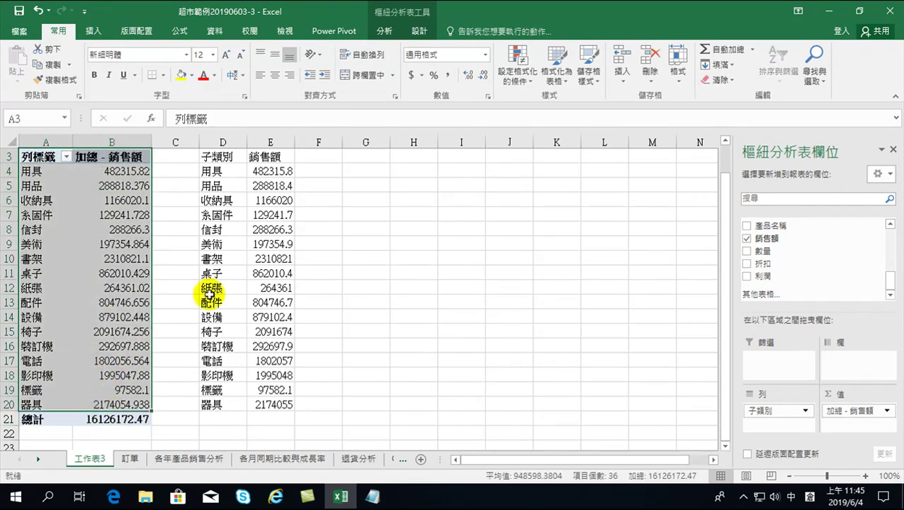
left_click(236, 174)
mouse_move(228, 153)
left_mouse_down()
mouse_move(275, 177)
mouse_move(263, 250)
left_mouse_up()
scroll(263, 250, "up", 1)
mouse_move(215, 185)
left_mouse_down()
mouse_move(276, 197)
mouse_move(264, 403)
left_mouse_up()
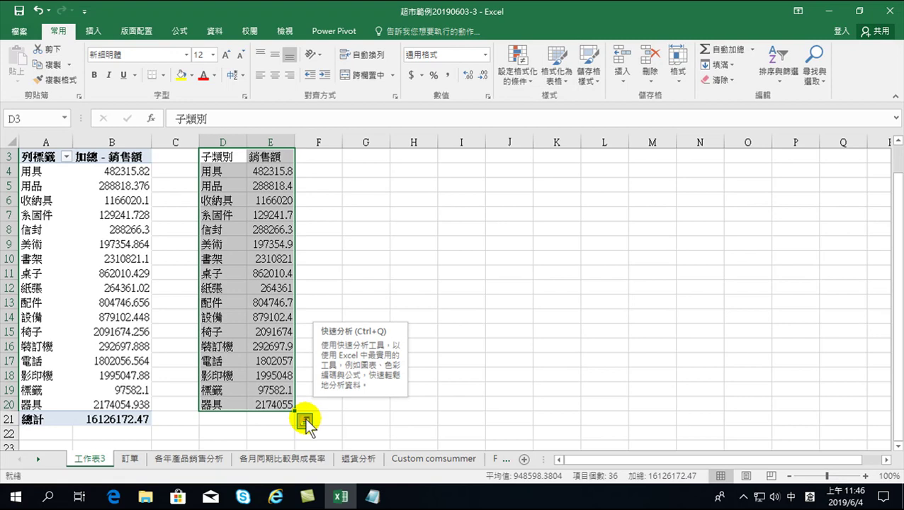
left_click(305, 421)
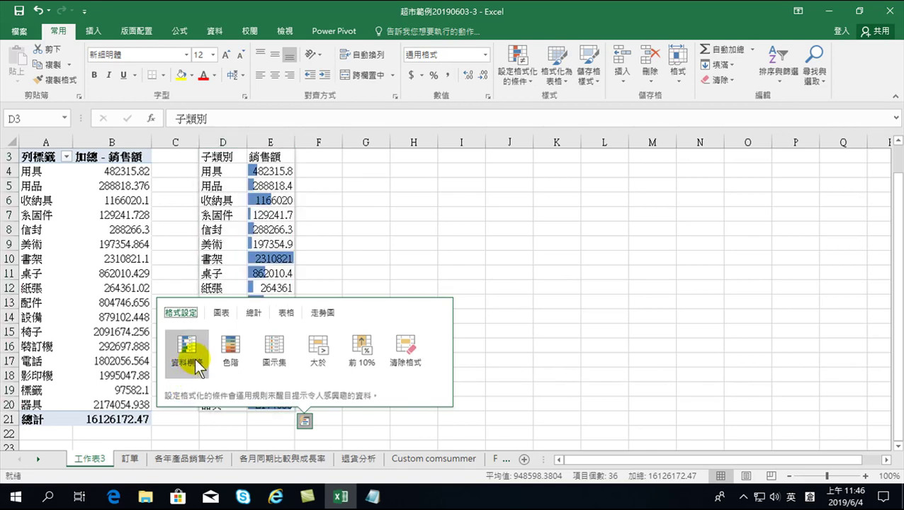
left_click(224, 315)
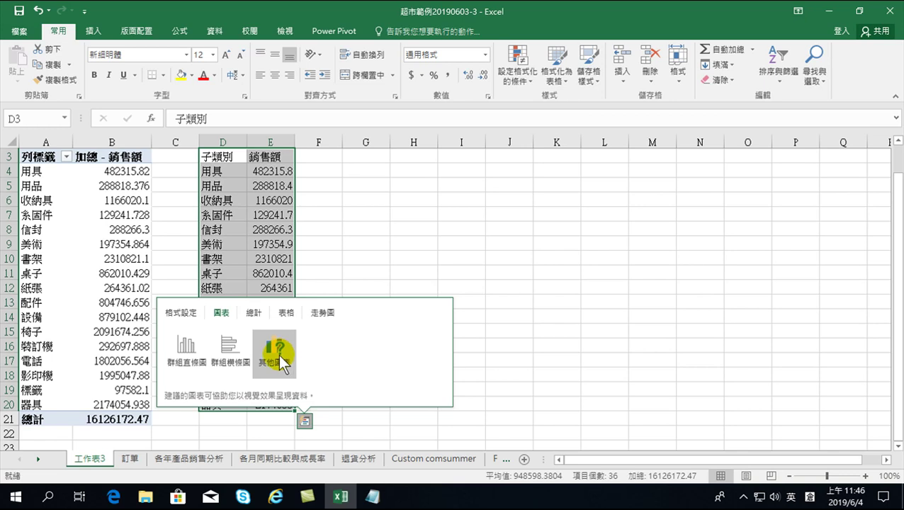
left_click(188, 348)
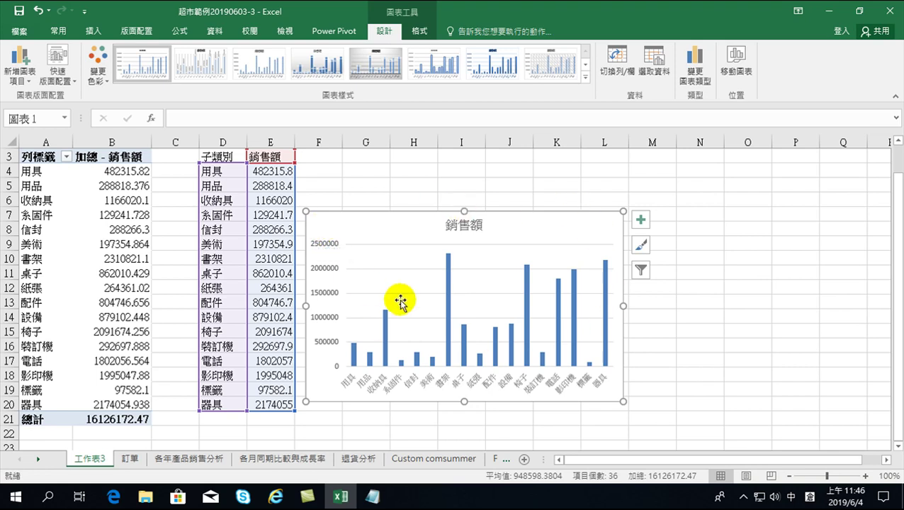
left_click(529, 223)
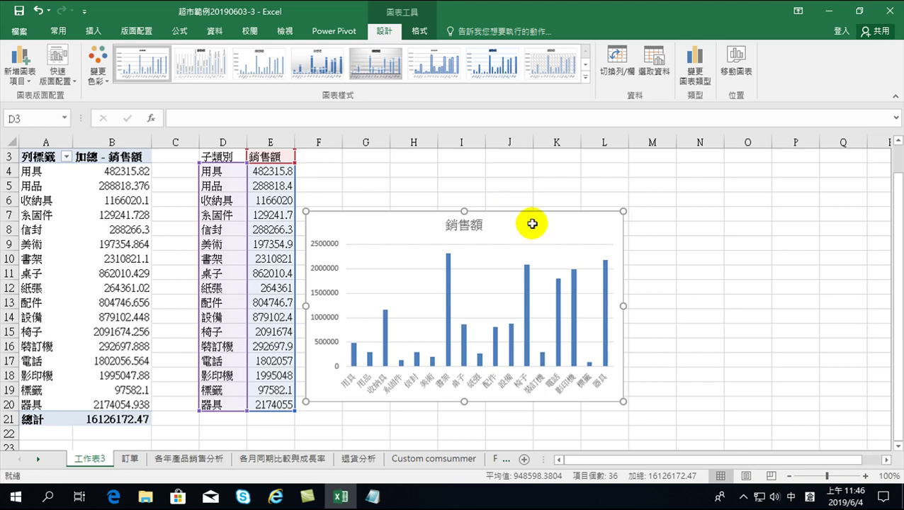
key("Delete")
left_click(323, 212)
scroll(117, 238, "up", 1)
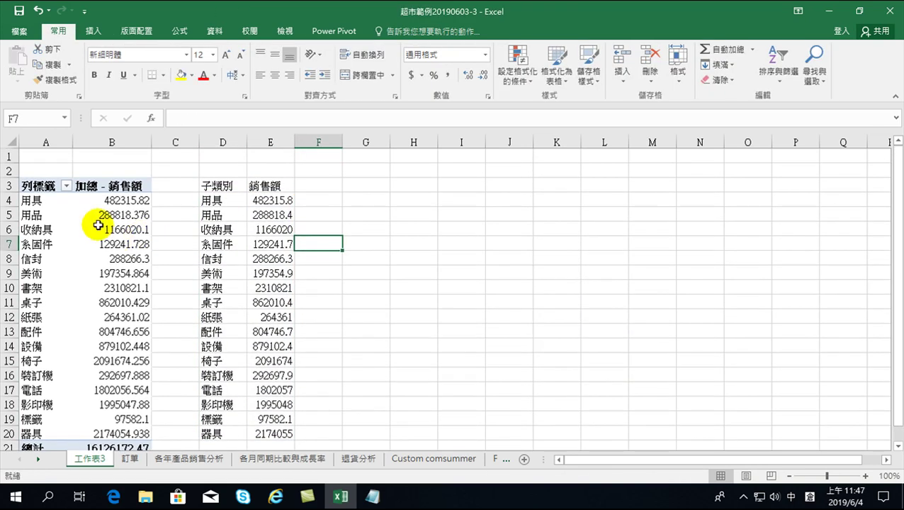
left_click_drag(44, 186, 119, 439)
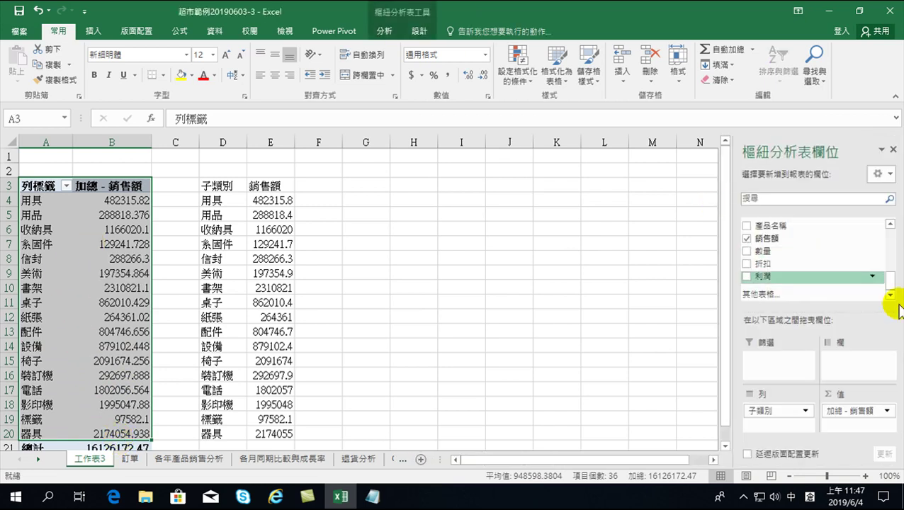
left_click(93, 33)
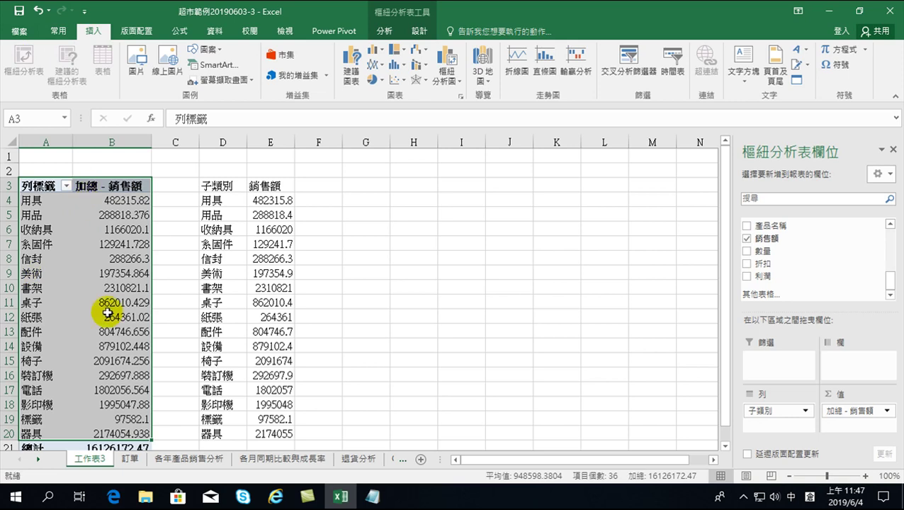
scroll(891, 283, "up", 1)
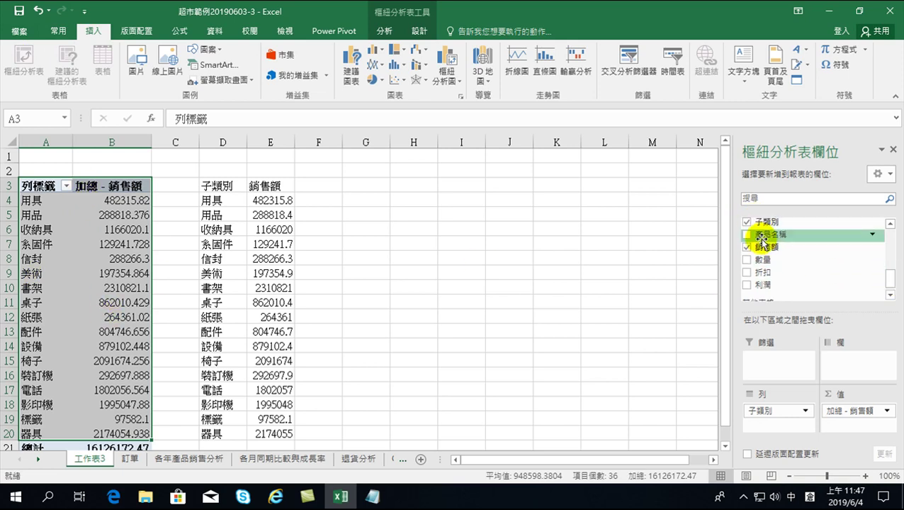
left_click(34, 182)
left_click_drag(48, 182, 106, 434)
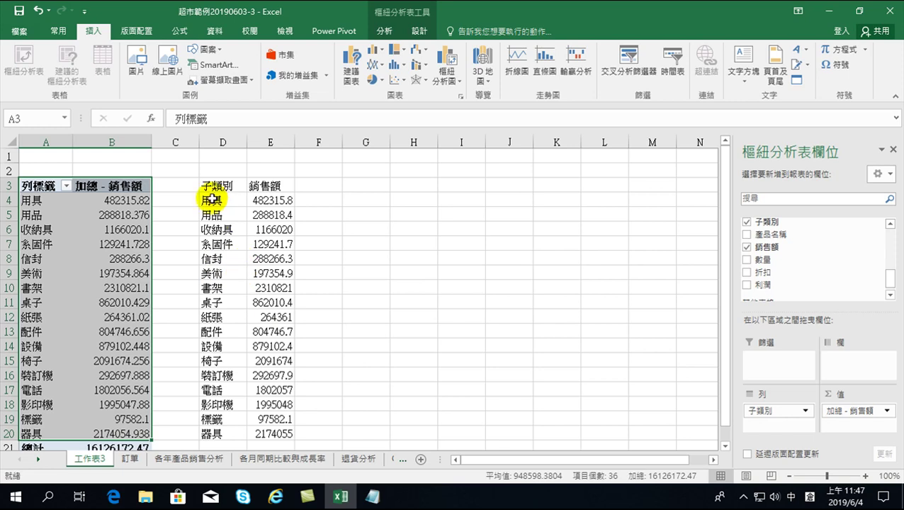
left_click_drag(208, 186, 275, 437)
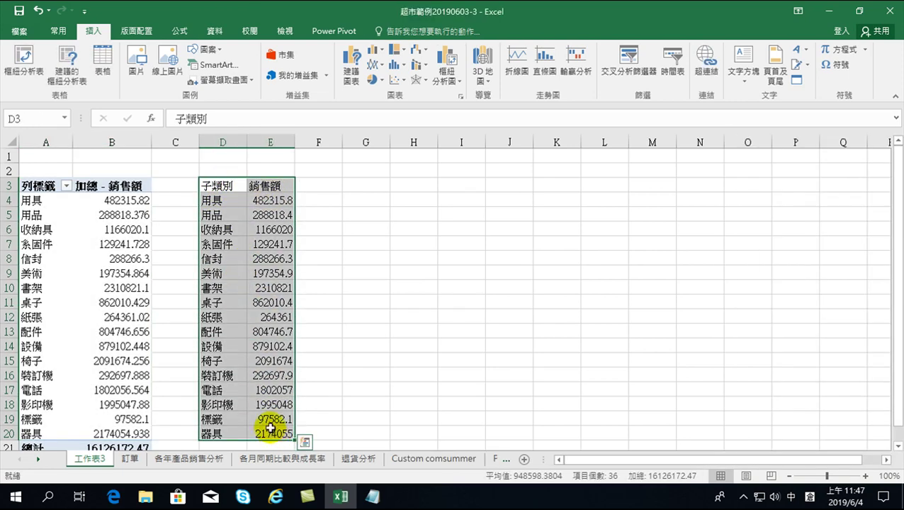
left_click_drag(211, 361, 260, 433)
left_click(304, 442)
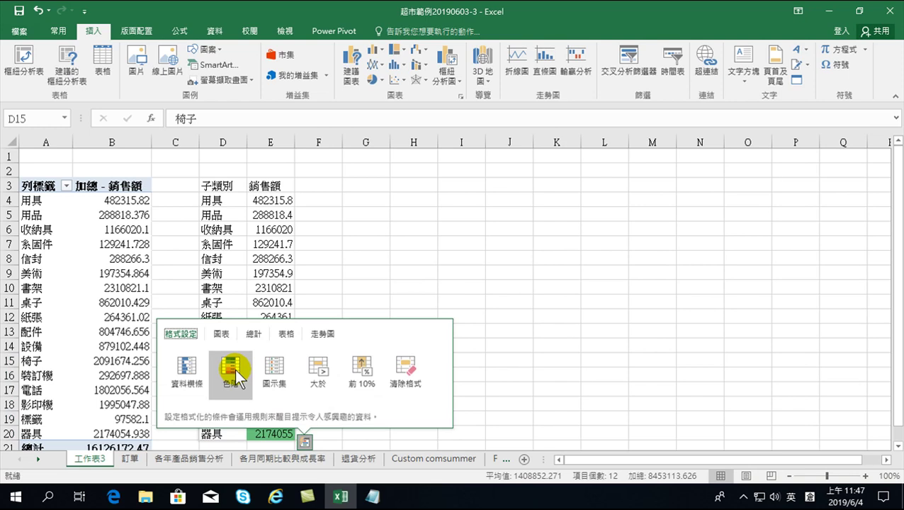
left_click(429, 260)
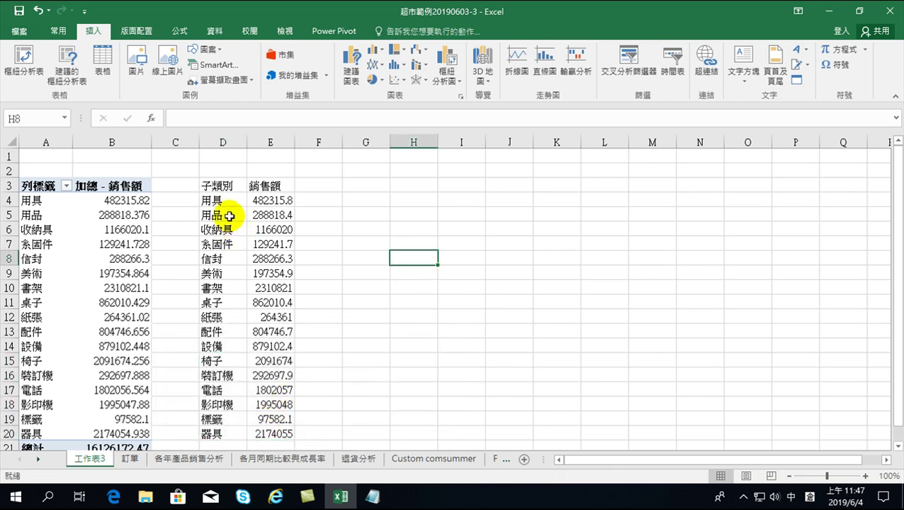
left_click_drag(206, 186, 264, 200)
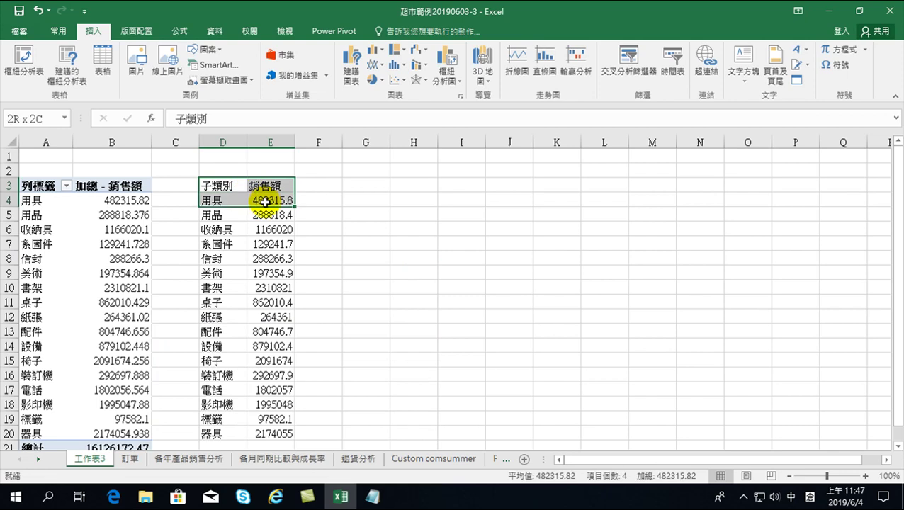
left_click(225, 185)
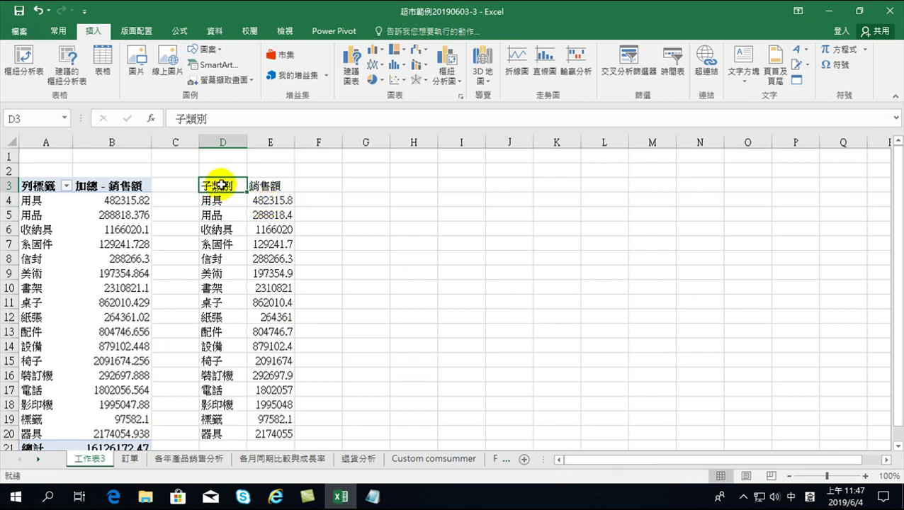
left_click_drag(223, 185, 270, 430)
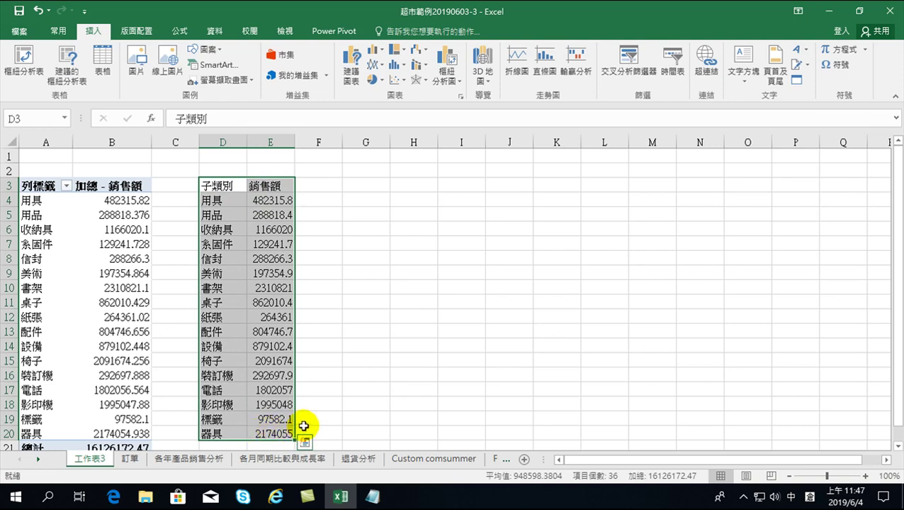
left_click(305, 442)
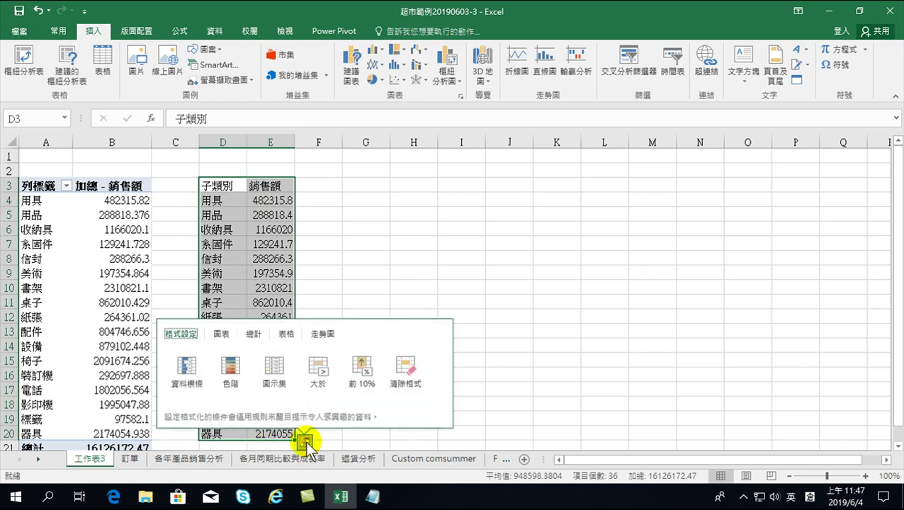
left_click(221, 337)
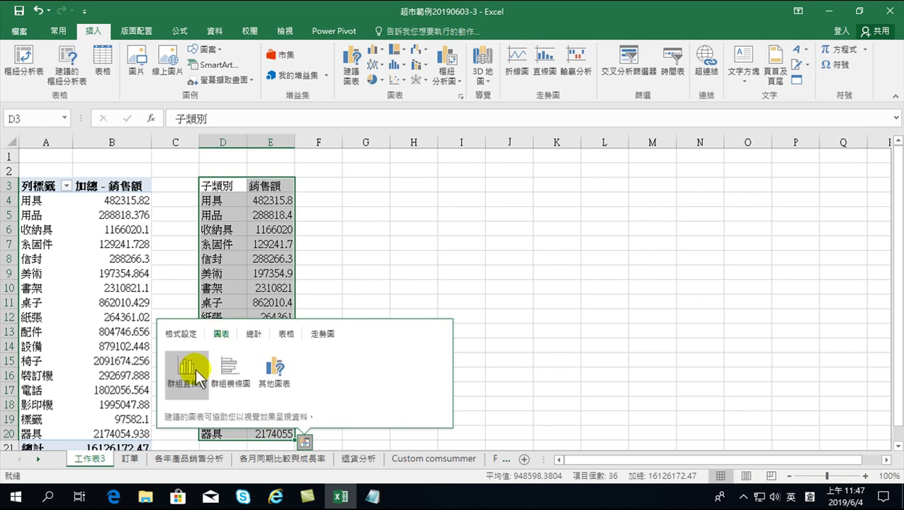
mouse_move(194, 368)
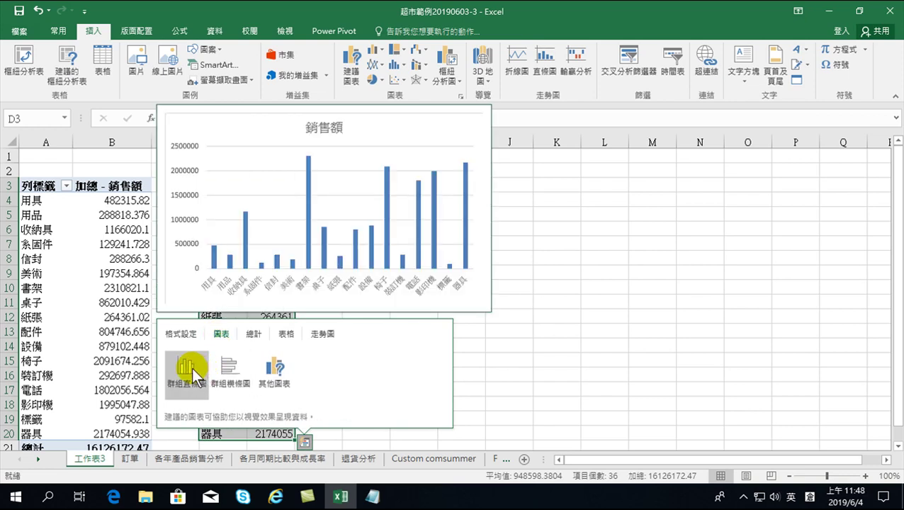
left_click(189, 372)
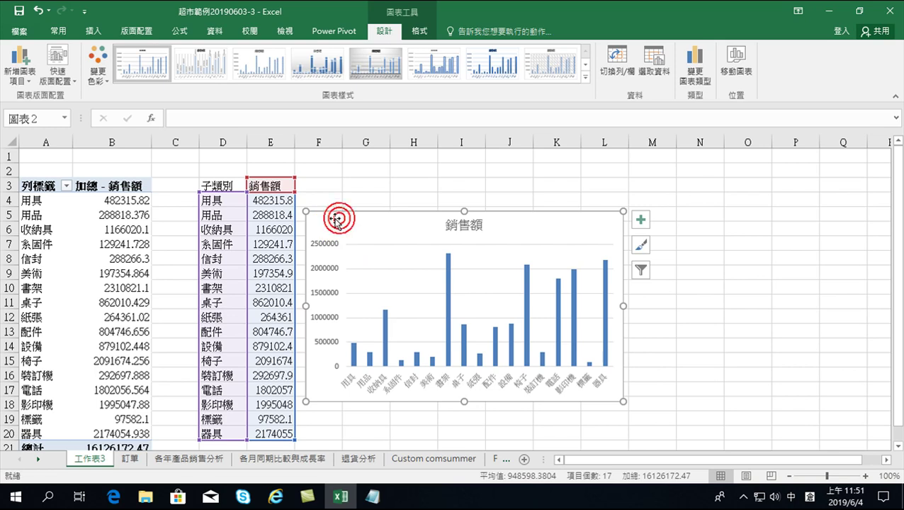
key("ctrl+z")
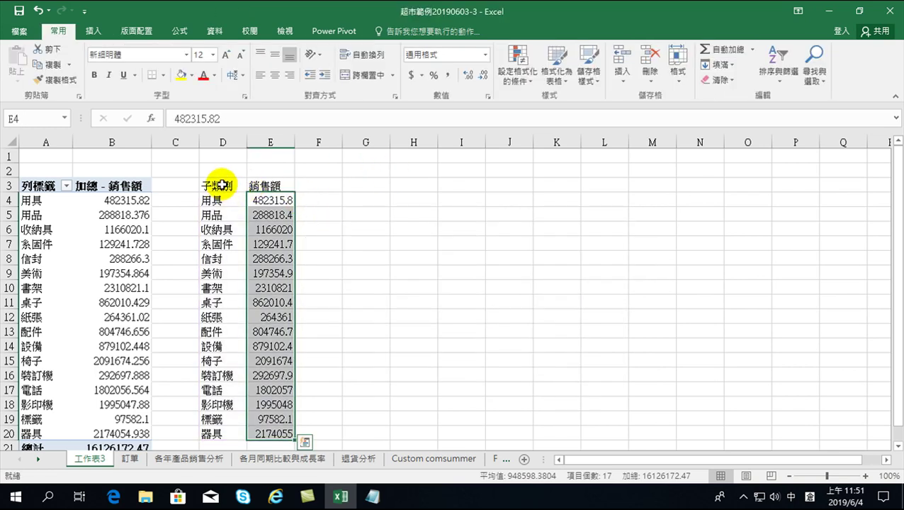
- Insert a clustered column chart of D3:E20 using Quick Analysis
left_click_drag(219, 186, 266, 434)
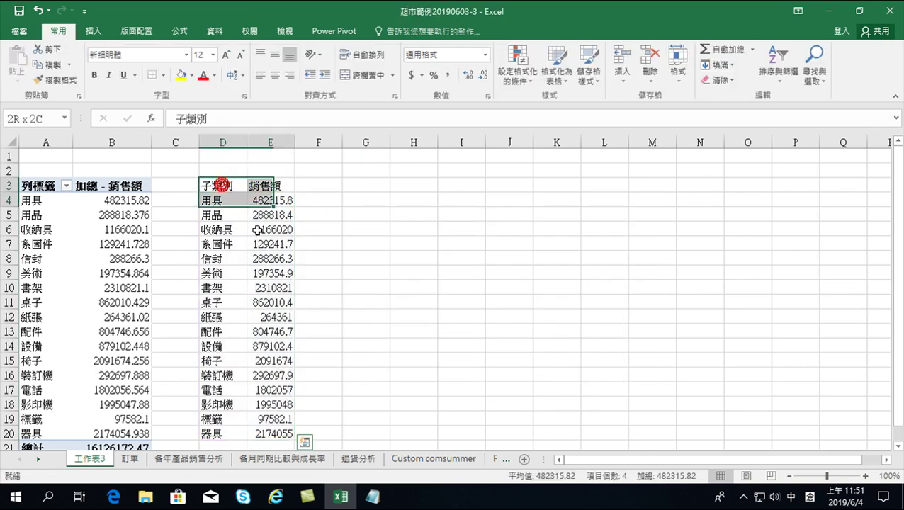
left_click(304, 442)
left_click(220, 334)
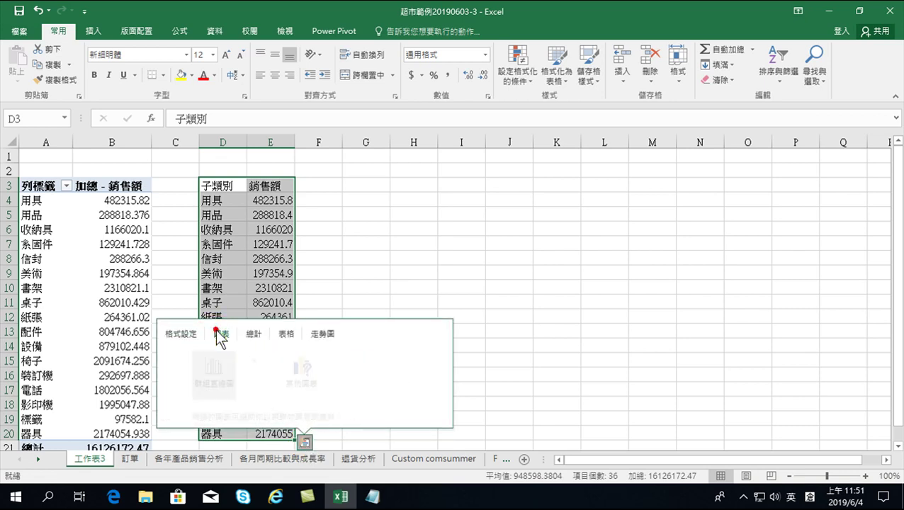
left_click(183, 367)
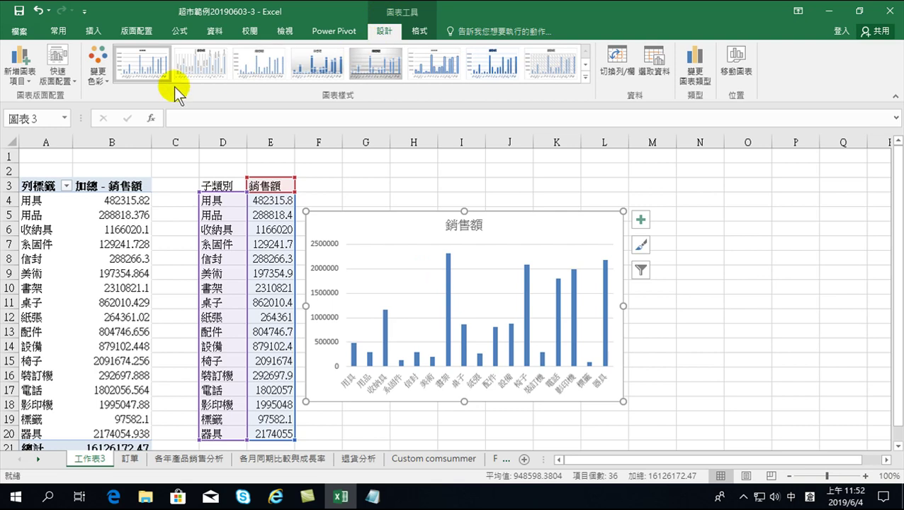
- Try several chart styles and apply Style 2 with value labels on the bars
left_click(584, 65)
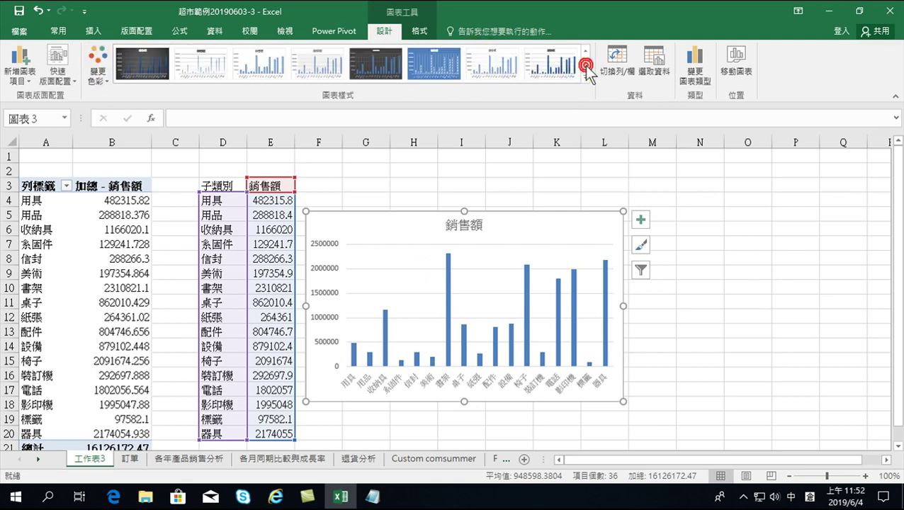
left_click(425, 59)
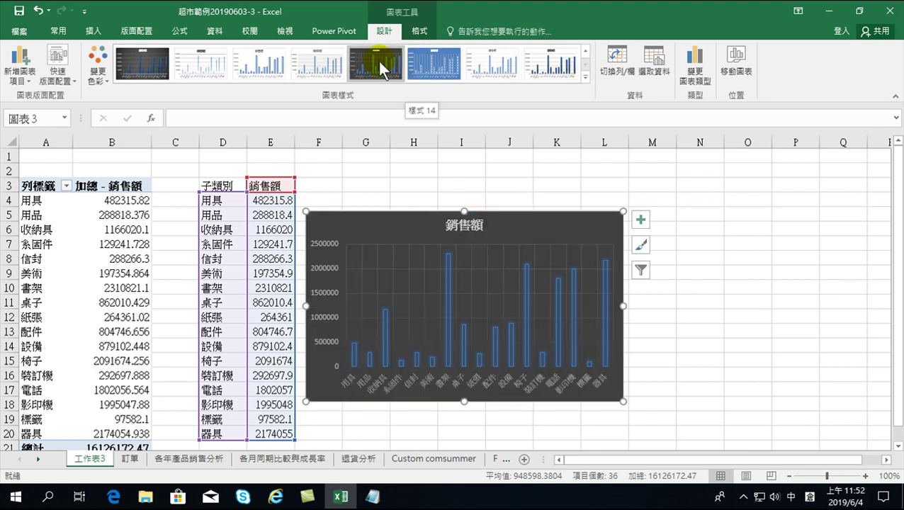
left_click(314, 63)
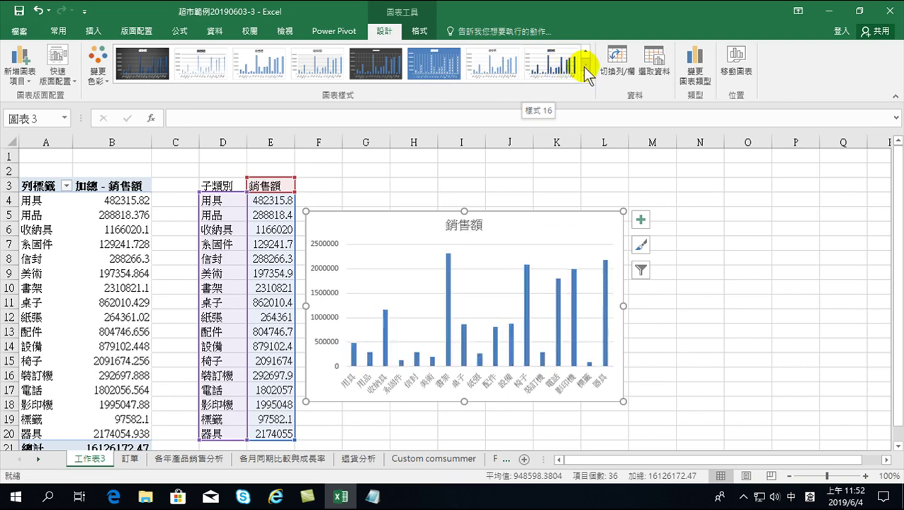
left_click(584, 73)
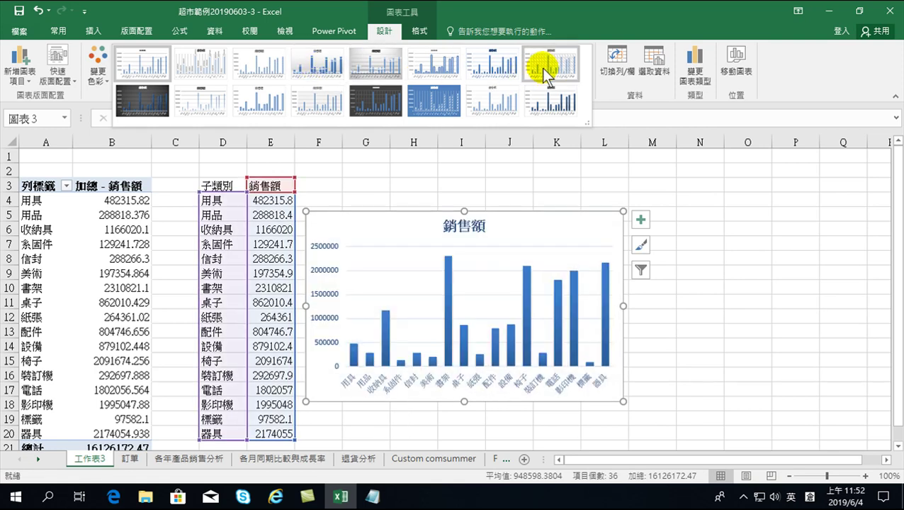
left_click(198, 64)
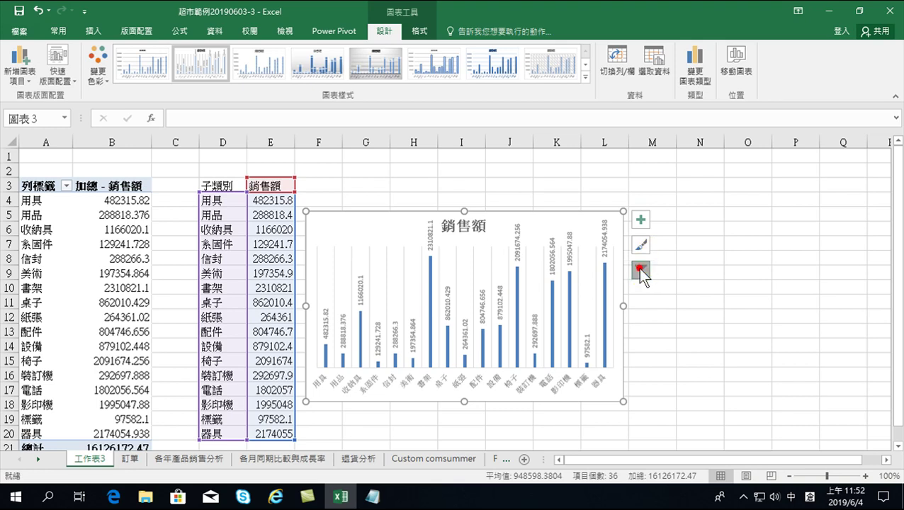
left_click(638, 269)
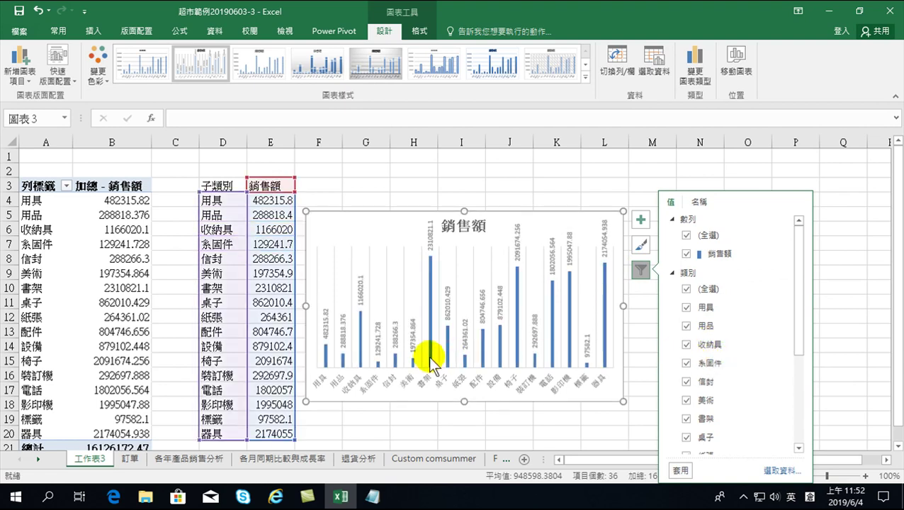
mouse_move(376, 360)
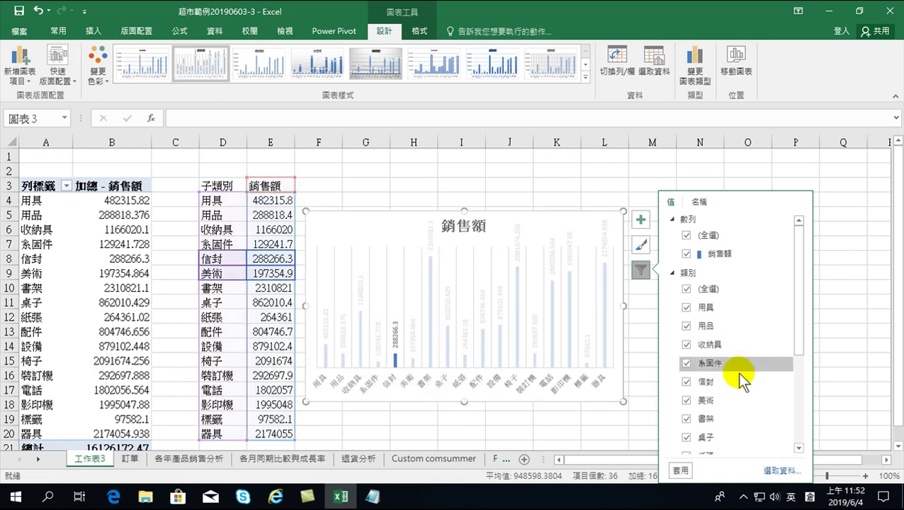
left_click(686, 364)
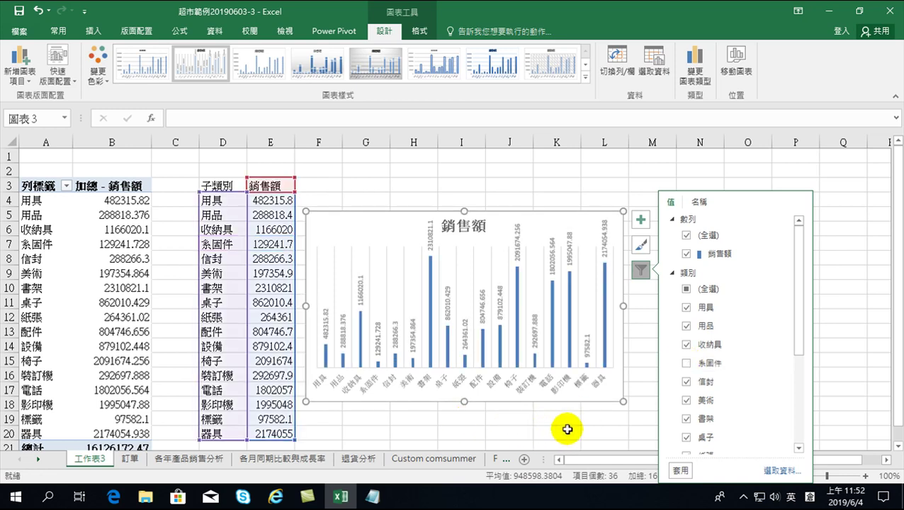
left_click(568, 429)
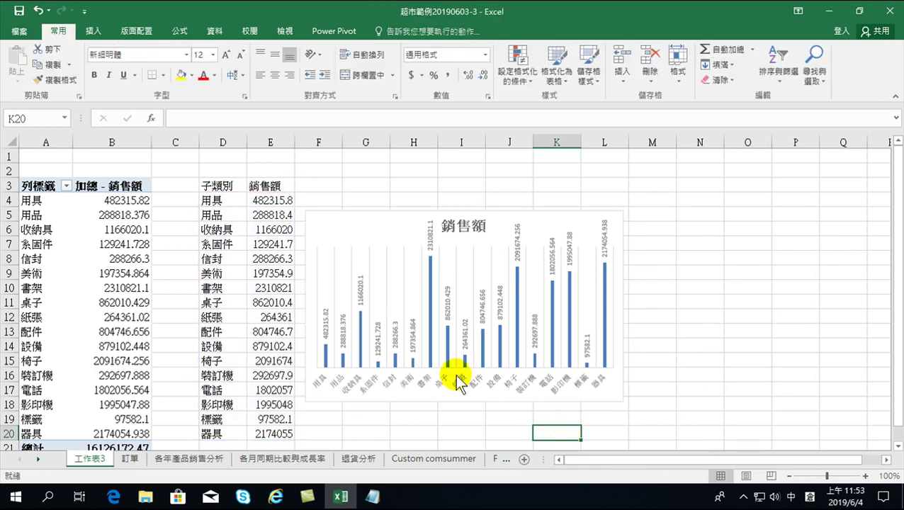
left_click(601, 226)
left_click(395, 237)
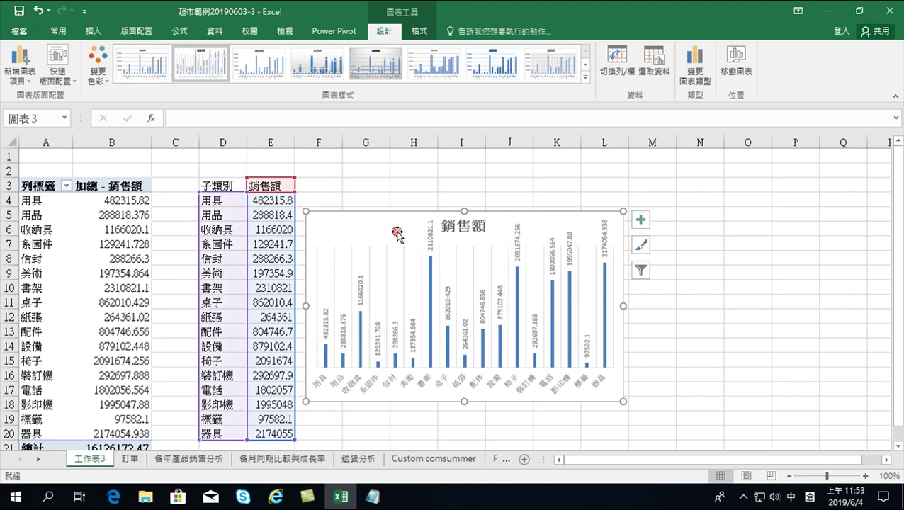
left_click(641, 270)
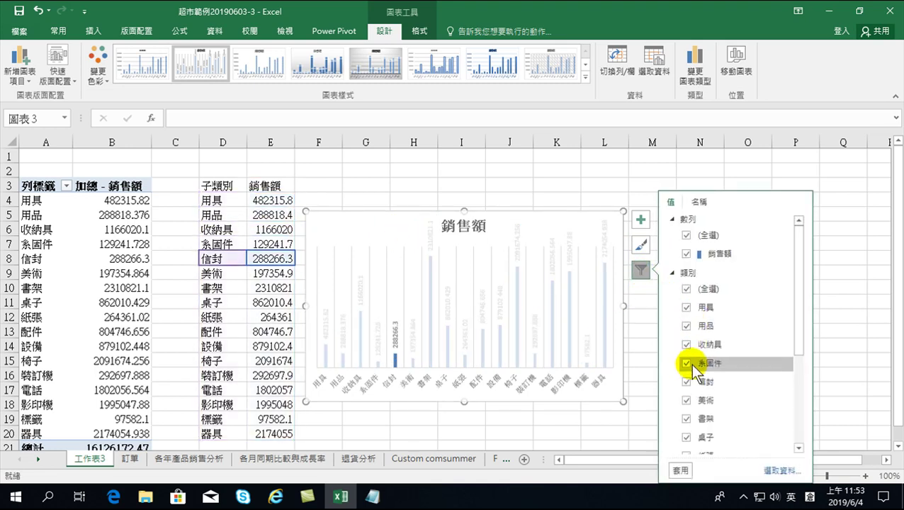
left_click(686, 363)
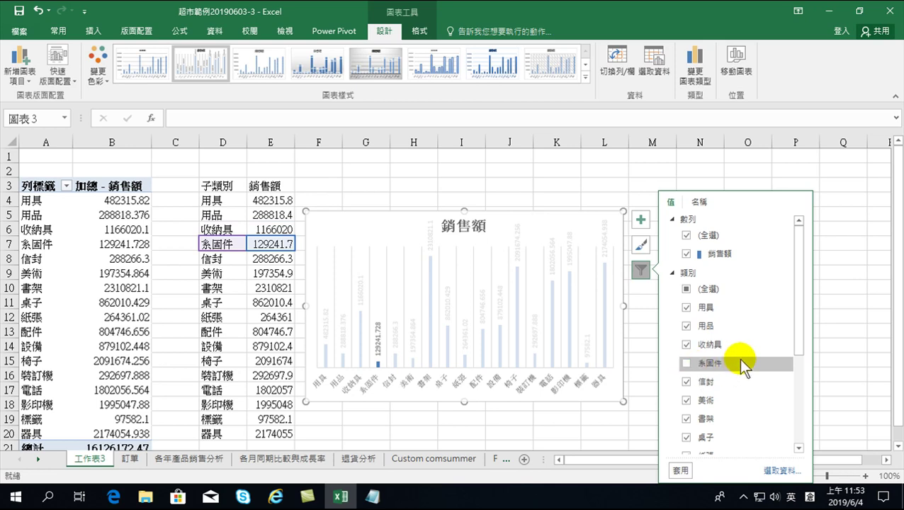
left_click(680, 469)
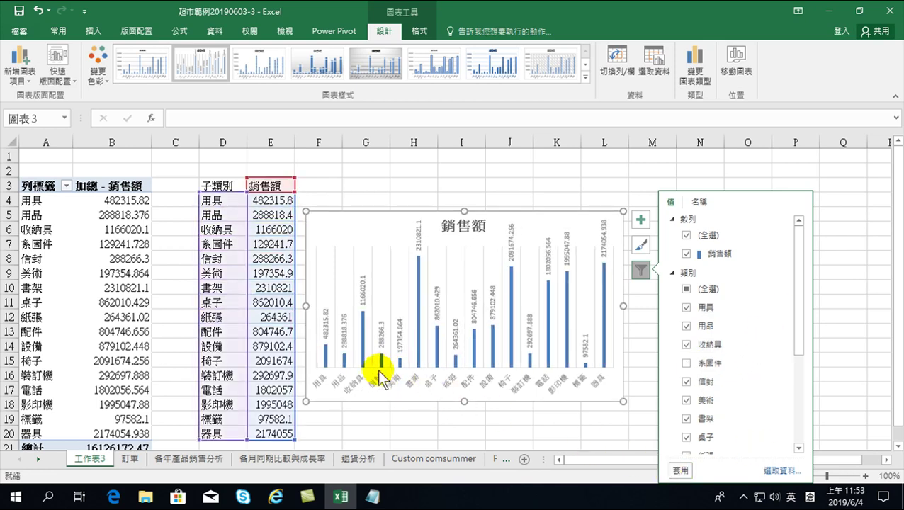
left_click(687, 364)
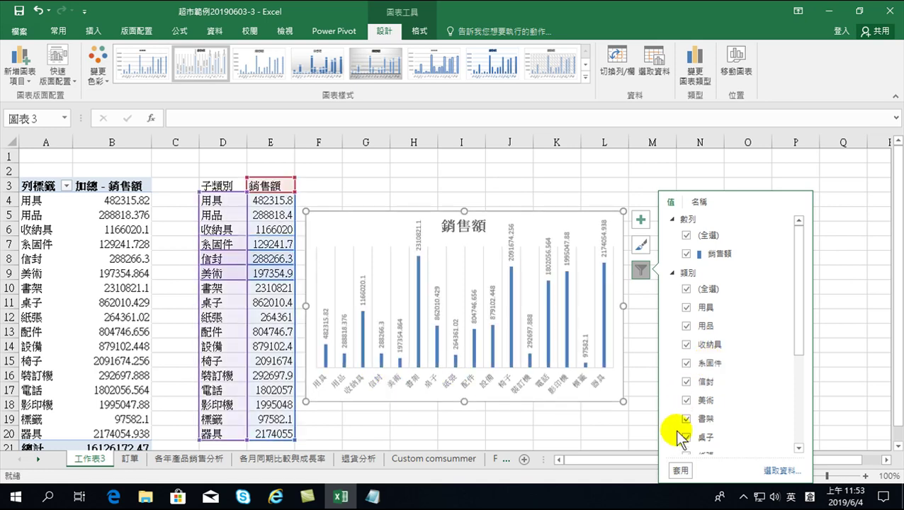
left_click(680, 470)
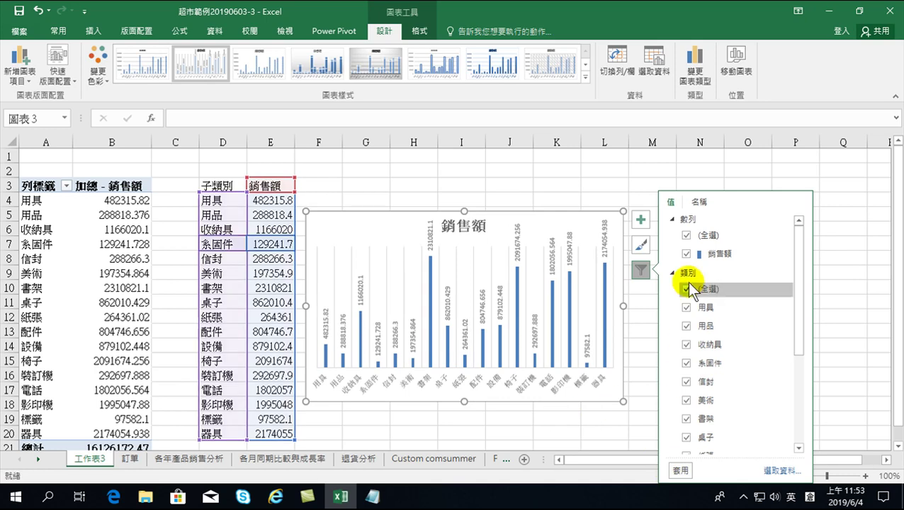
- Turn on the chart's axis titles and label the horizontal one 子類別
left_click(641, 221)
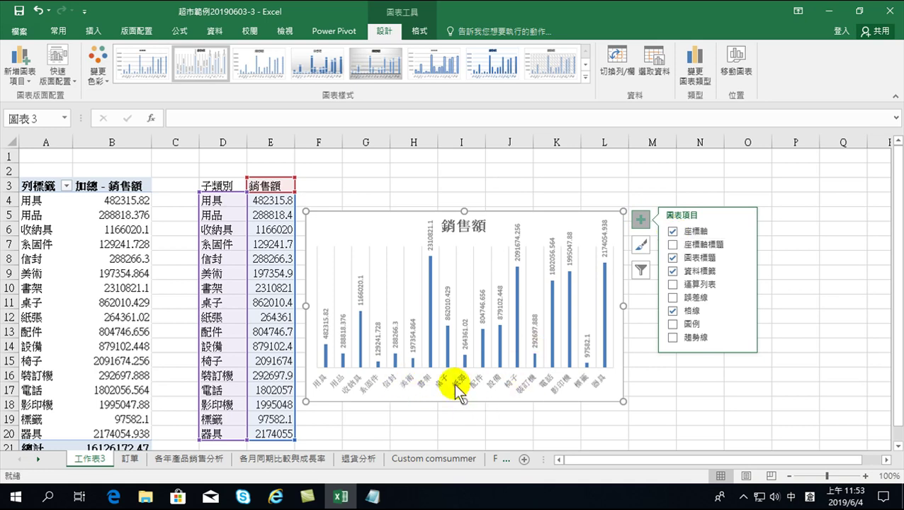
left_click(672, 244)
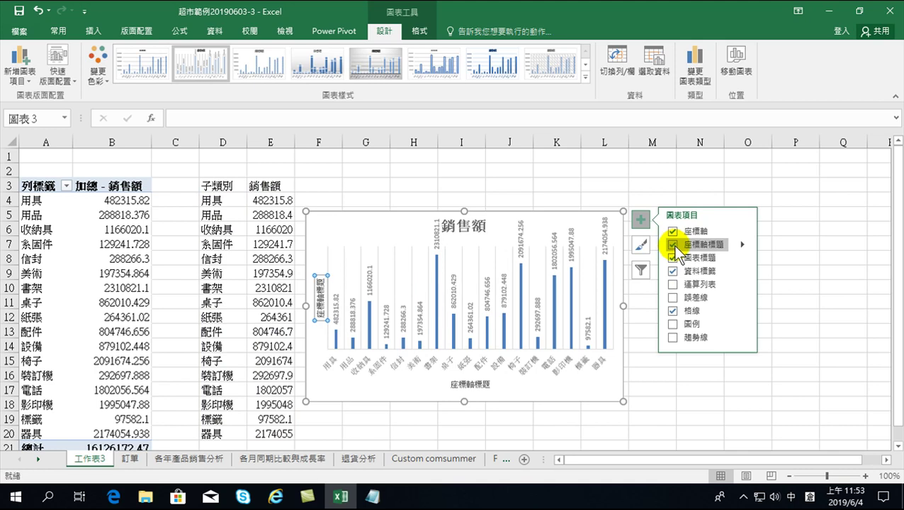
left_click(471, 388)
double_click(472, 388)
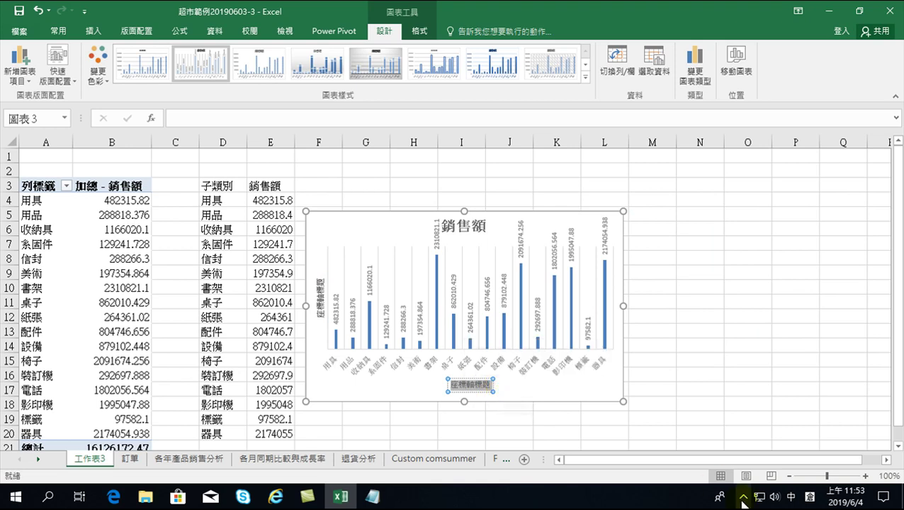
type("子")
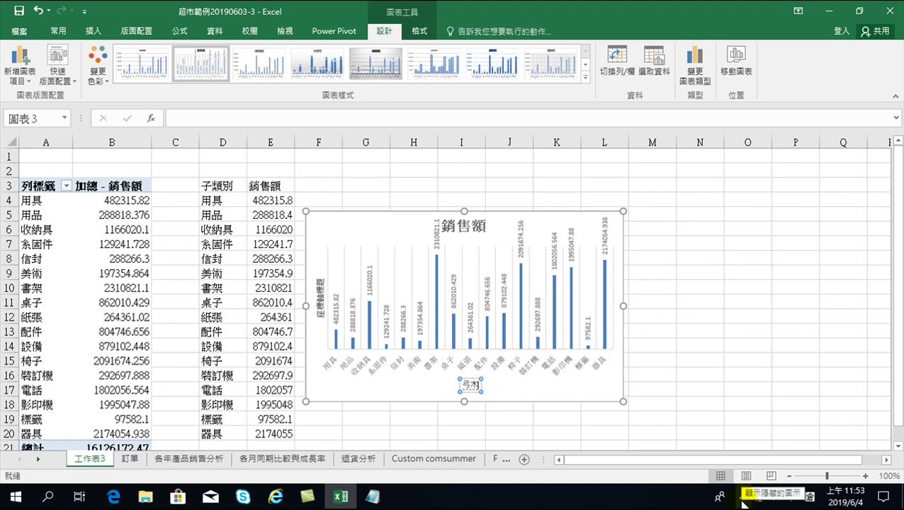
type("類別")
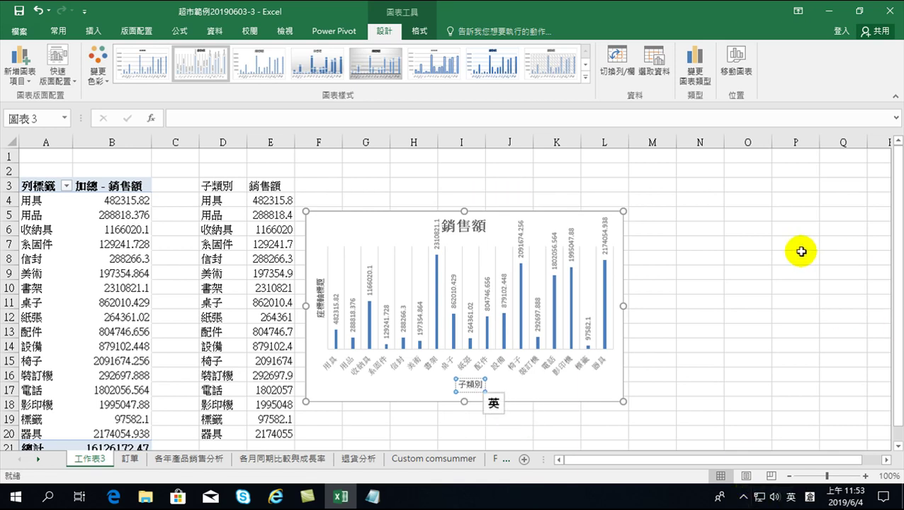
left_click(694, 285)
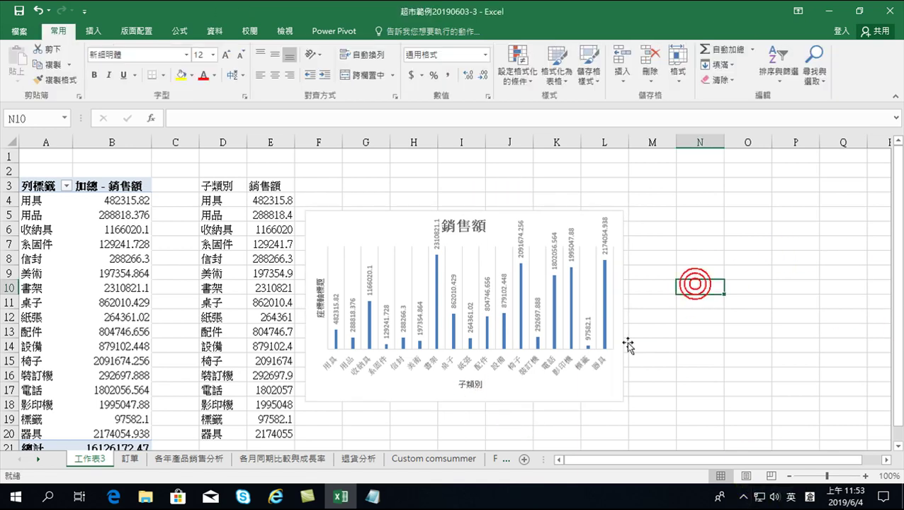
- Enlarge the 子類別 axis title by four font-size steps and make it bold
left_click(469, 384)
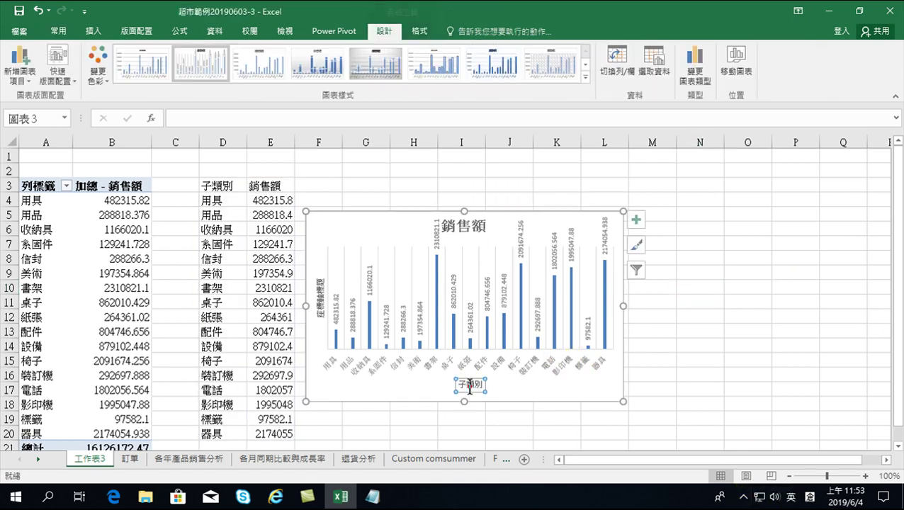
left_click(60, 30)
left_click(226, 55)
left_click(225, 55)
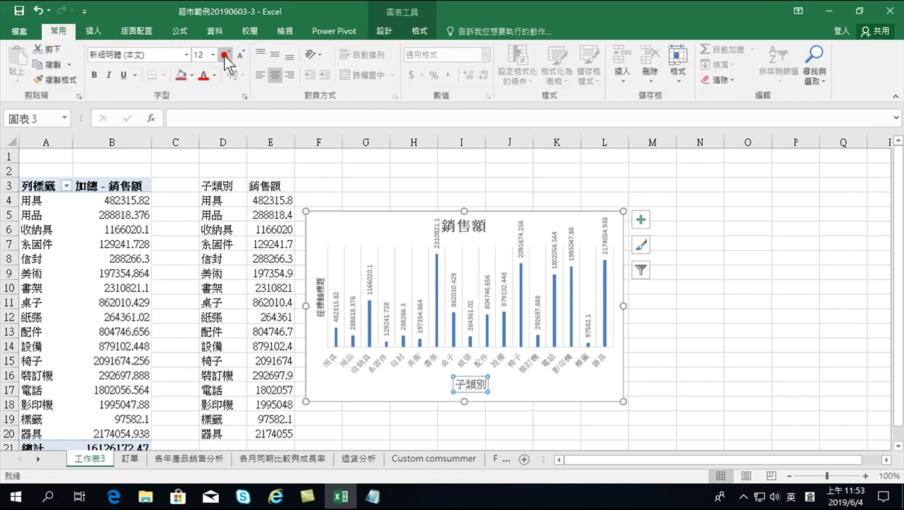
left_click(226, 57)
left_click(227, 58)
left_click(95, 75)
- Hide and restore the 銷售額 chart title, then check the vertical axis title
left_click(689, 347)
left_click(476, 227)
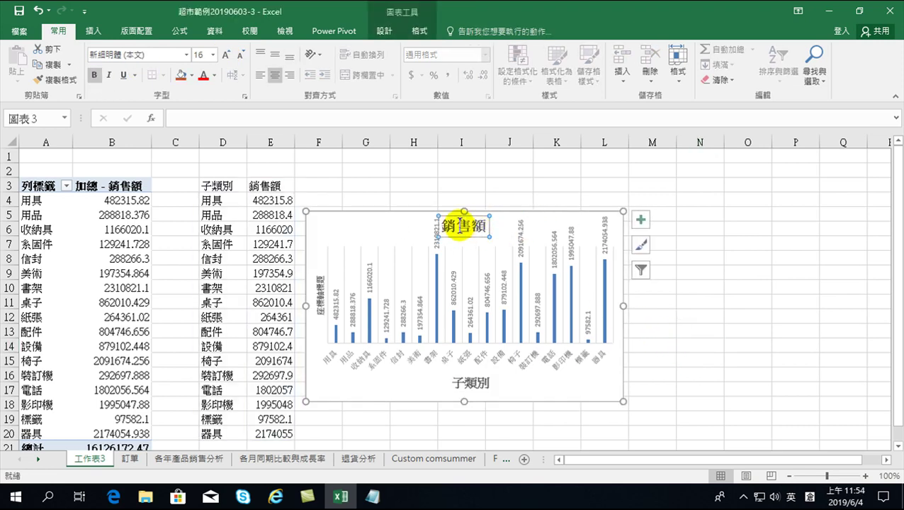
left_click(640, 221)
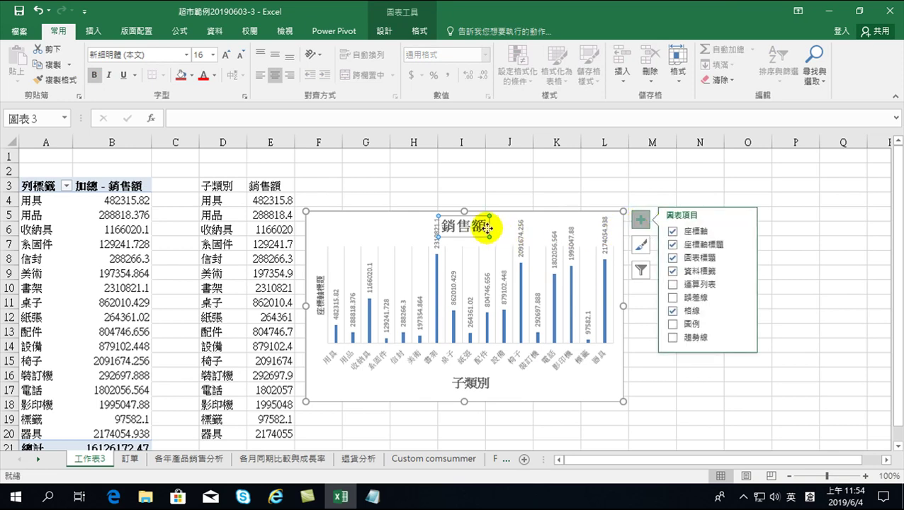
left_click(672, 257)
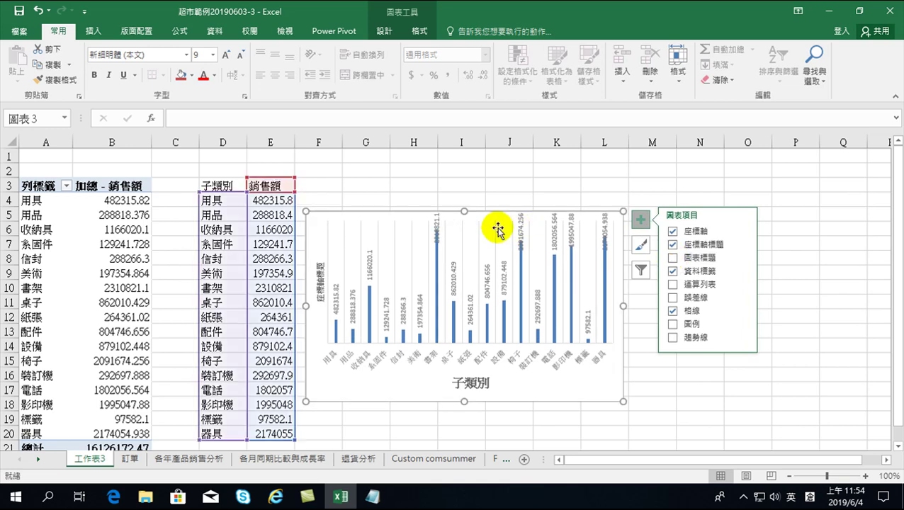
left_click(672, 257)
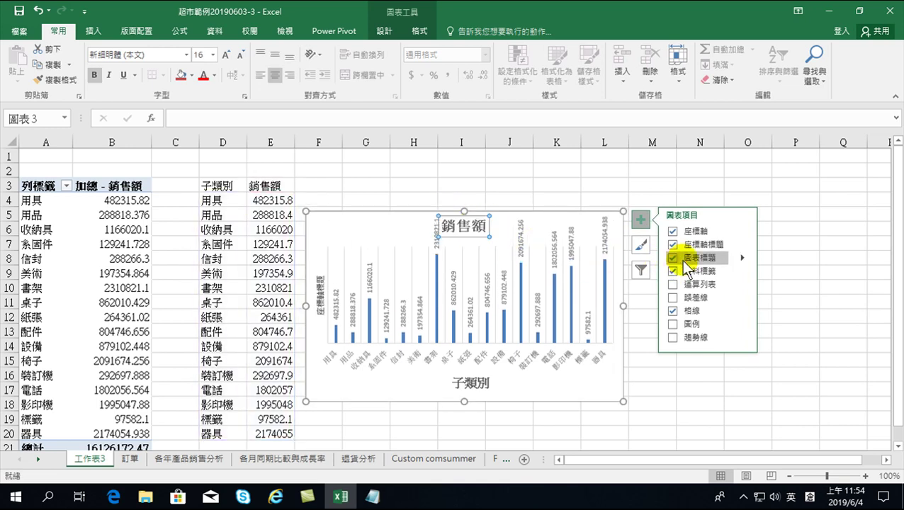
left_click(466, 228)
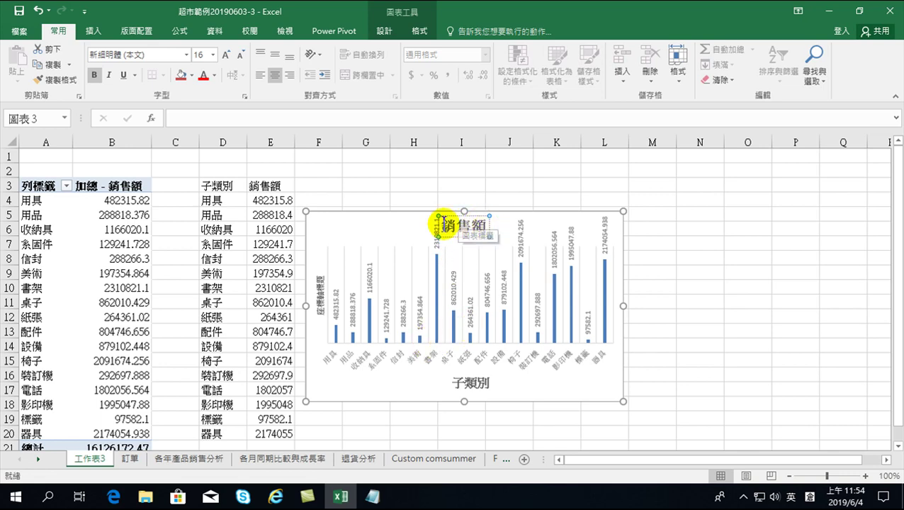
left_click(320, 286)
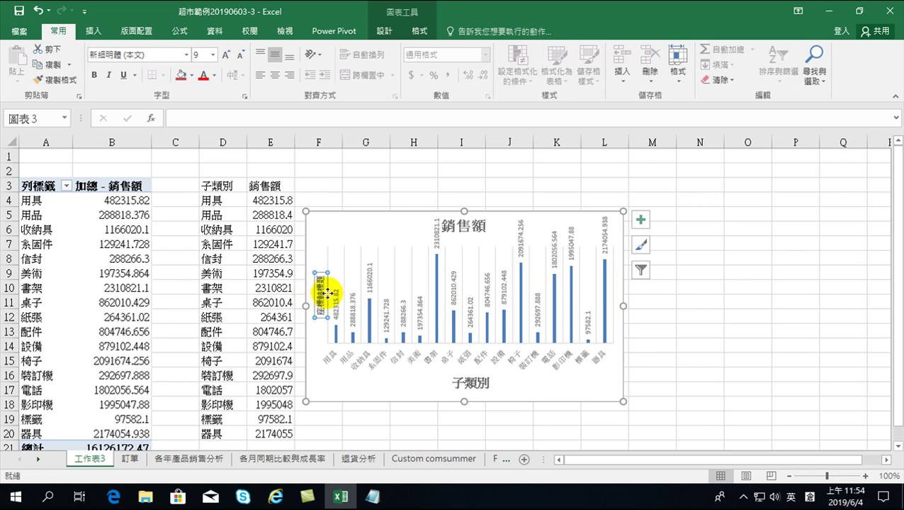
left_click(712, 301)
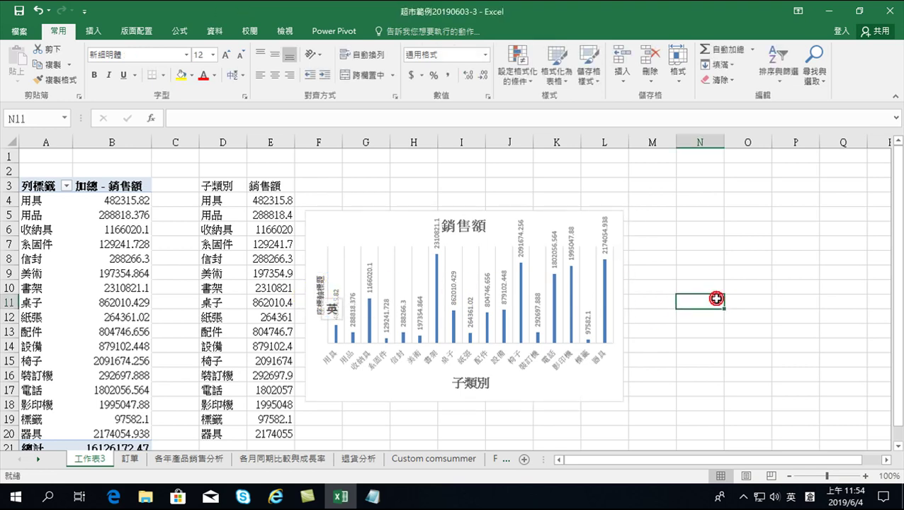
left_click(583, 222)
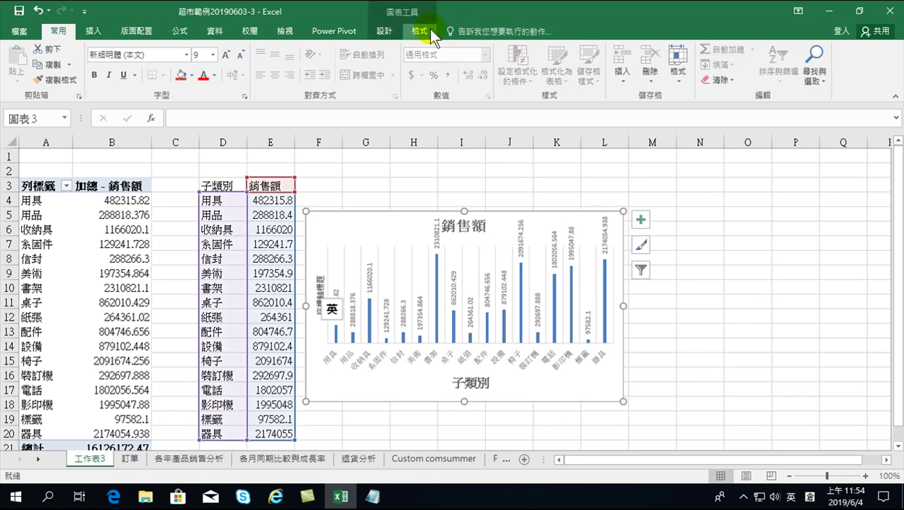
- Try dark, striped blue and thick gradient blue chart styles on the sales chart
left_click(382, 31)
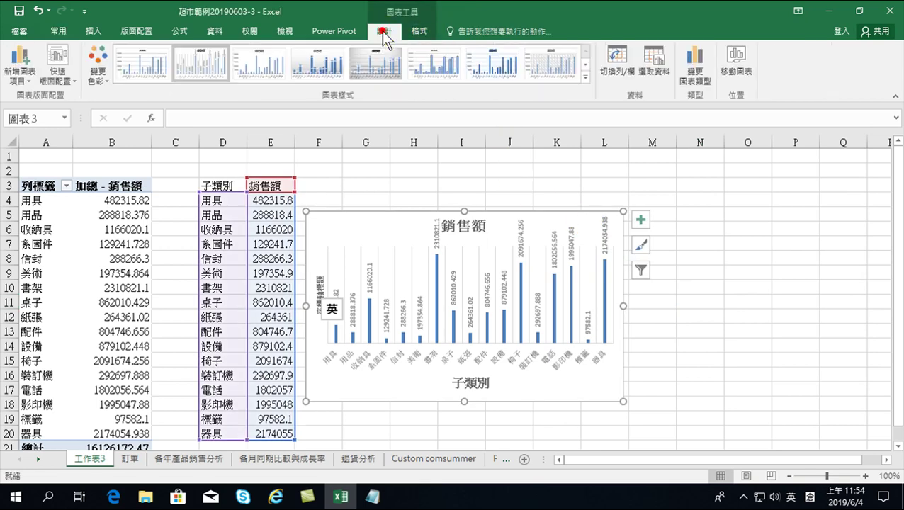
left_click(585, 65)
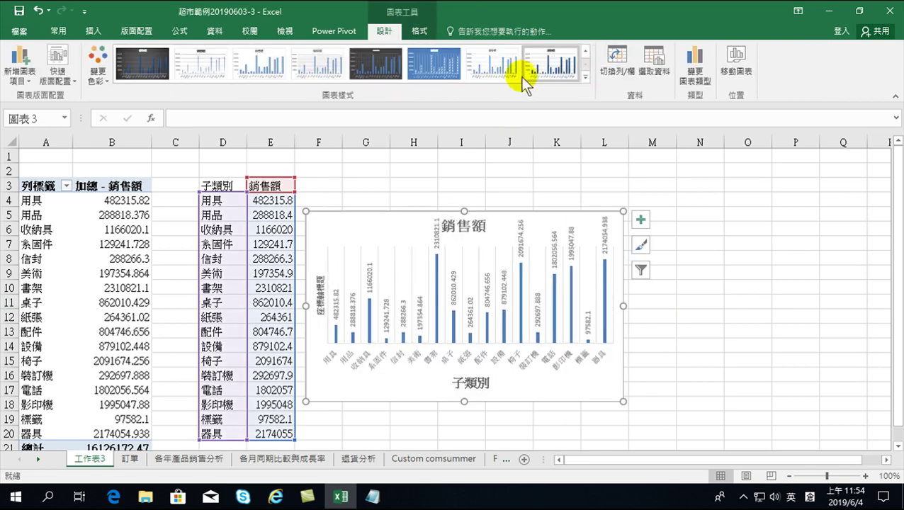
left_click(385, 64)
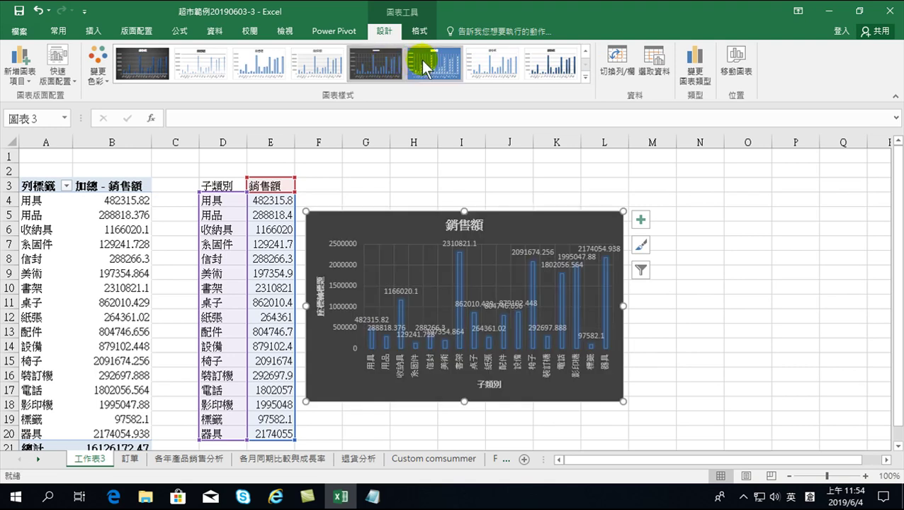
left_click(424, 57)
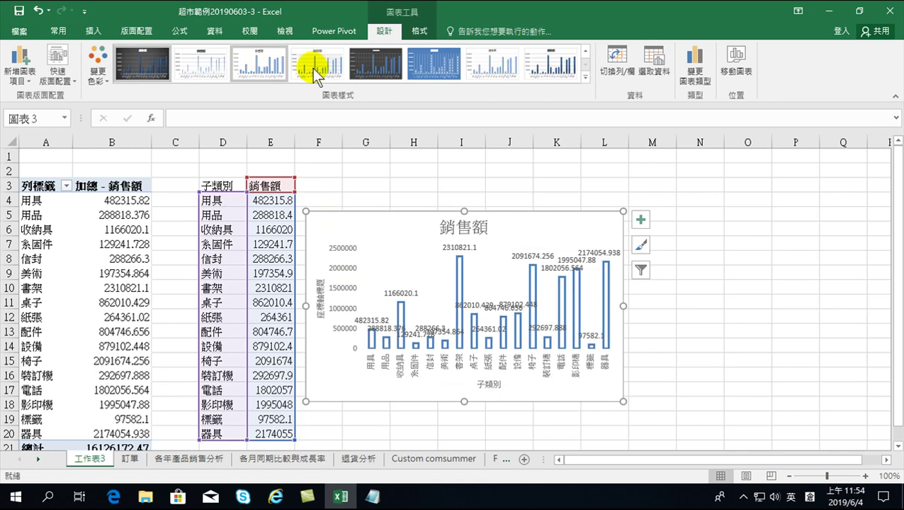
left_click(551, 64)
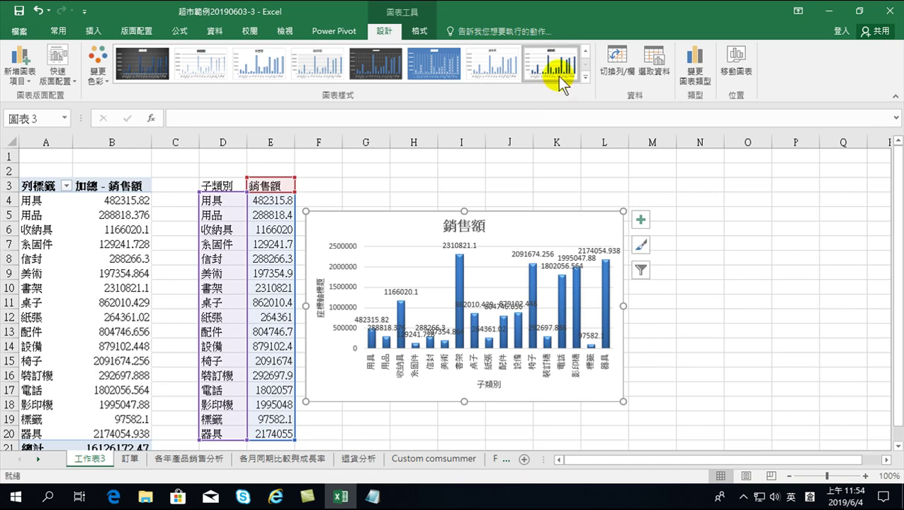
left_click(585, 51)
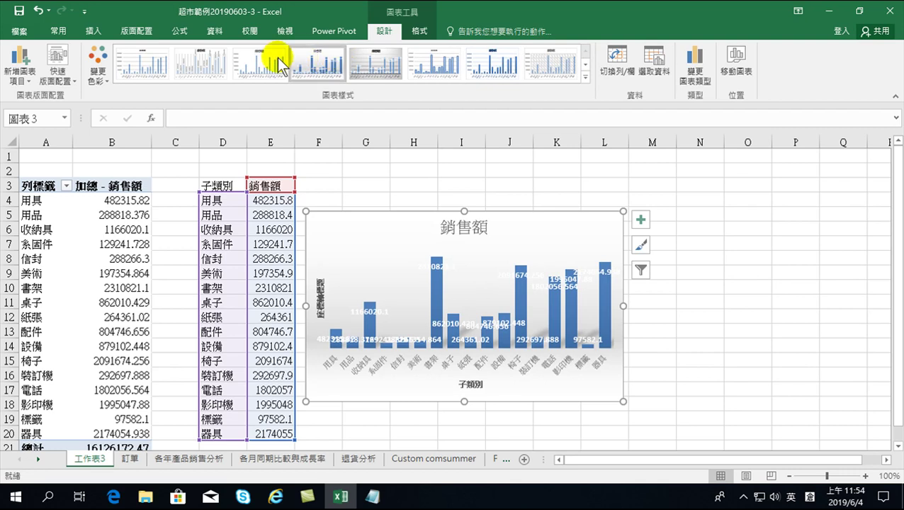
left_click(207, 60)
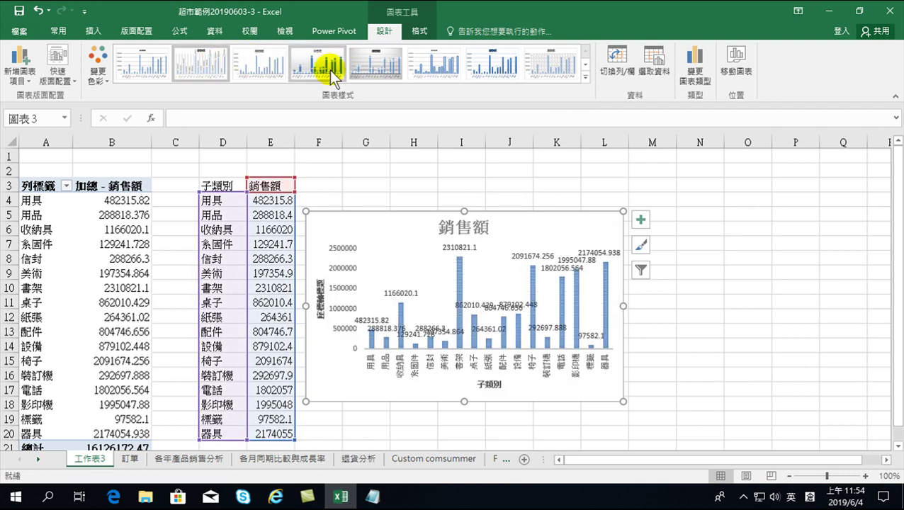
left_click(489, 69)
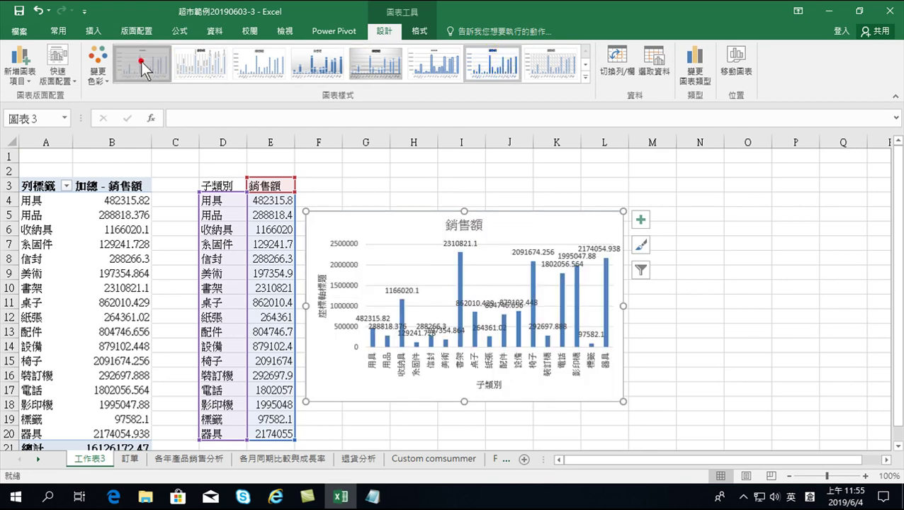
- Compare more styles, including dark blue columns, then settle on the white style with outlined columns
left_click(199, 59)
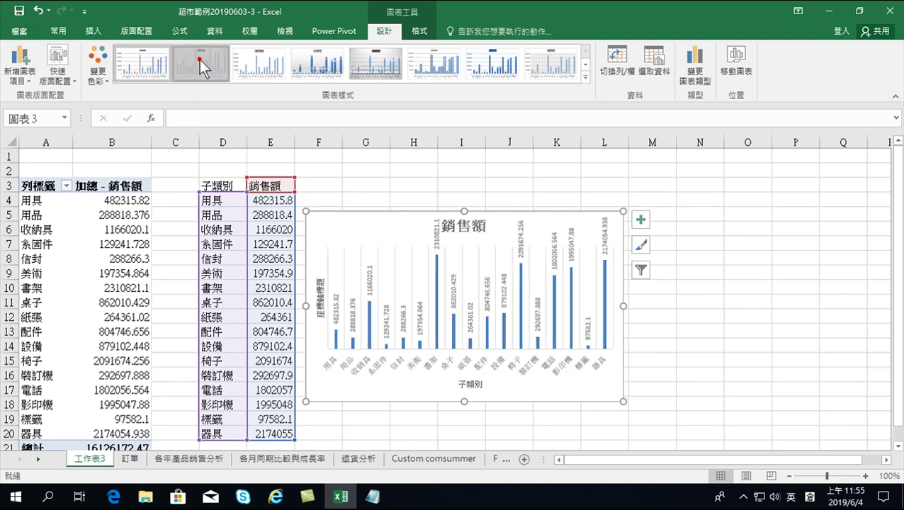
left_click(270, 65)
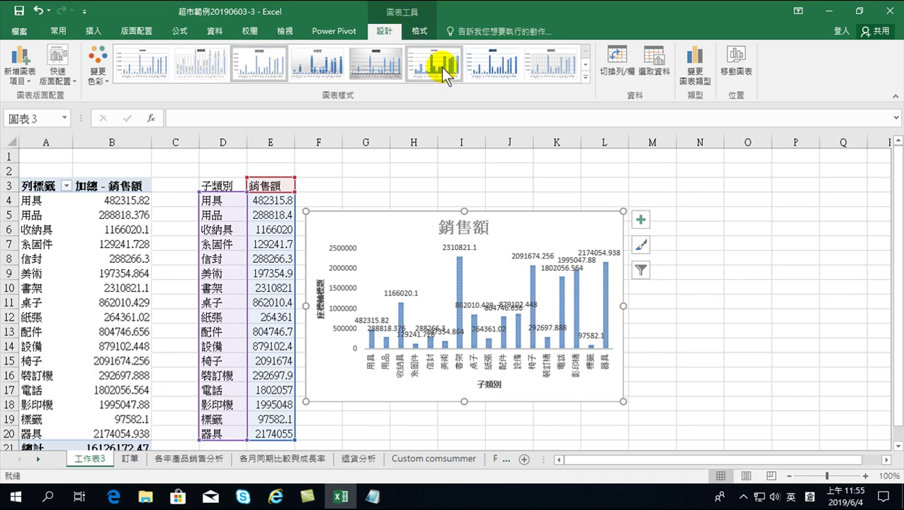
left_click(492, 64)
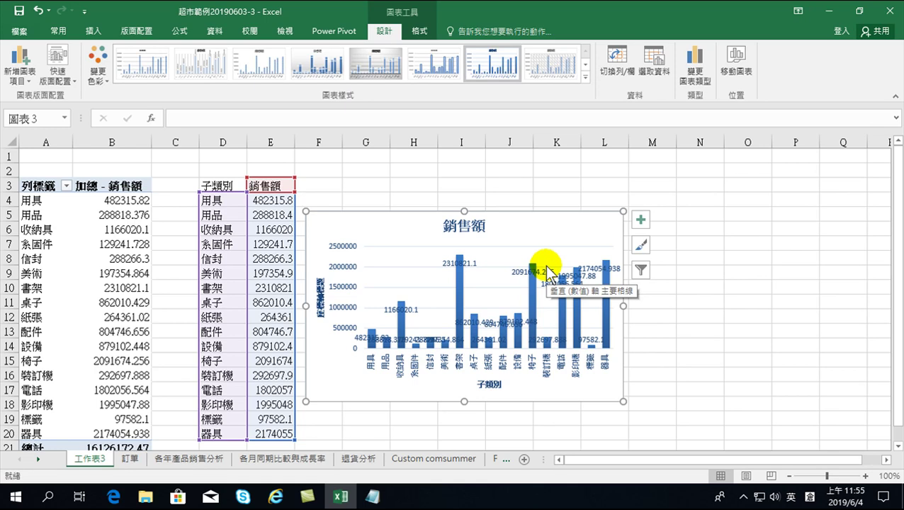
left_click(585, 64)
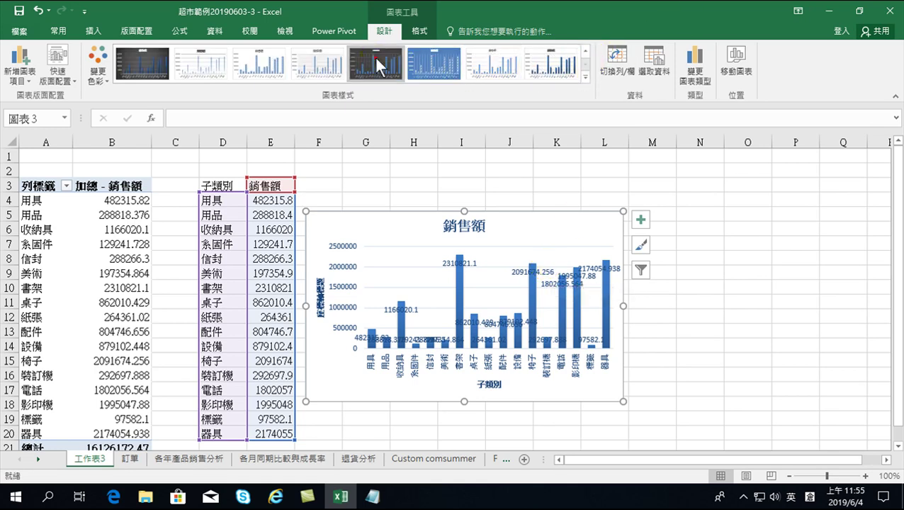
left_click(375, 61)
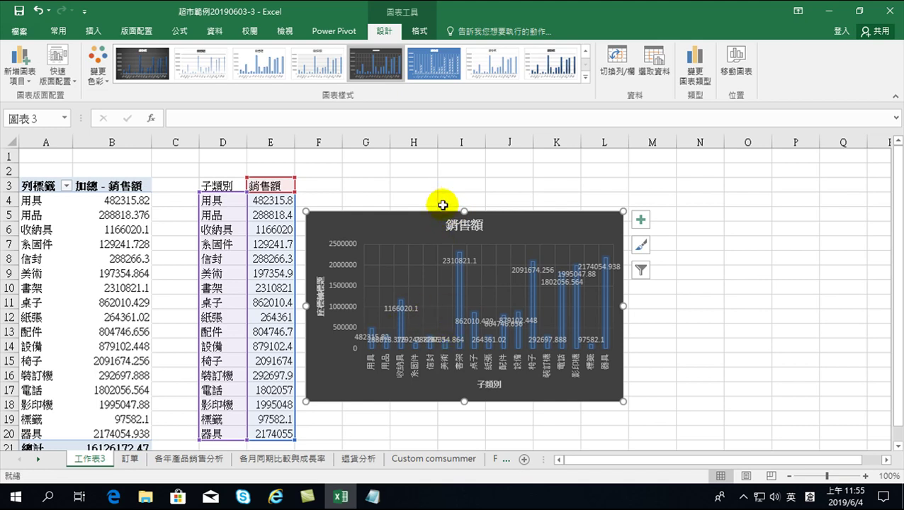
left_click(435, 65)
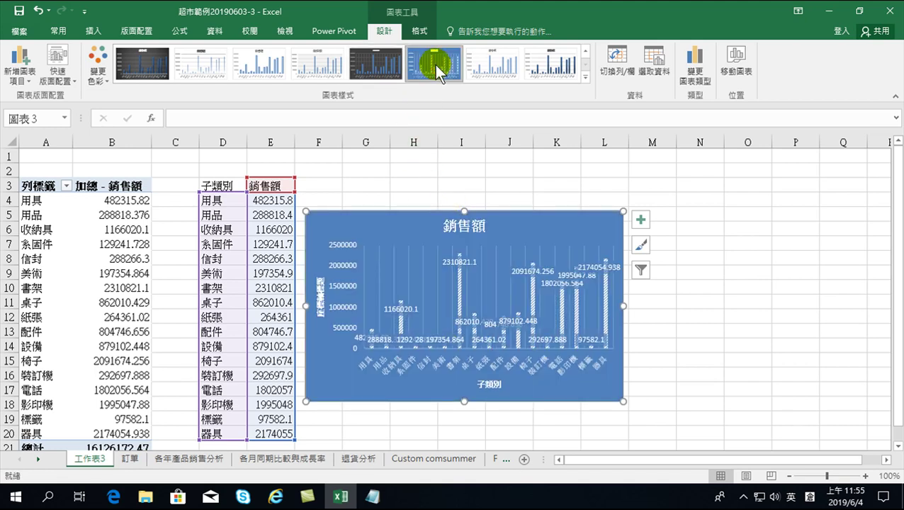
left_click(252, 64)
left_click(445, 261)
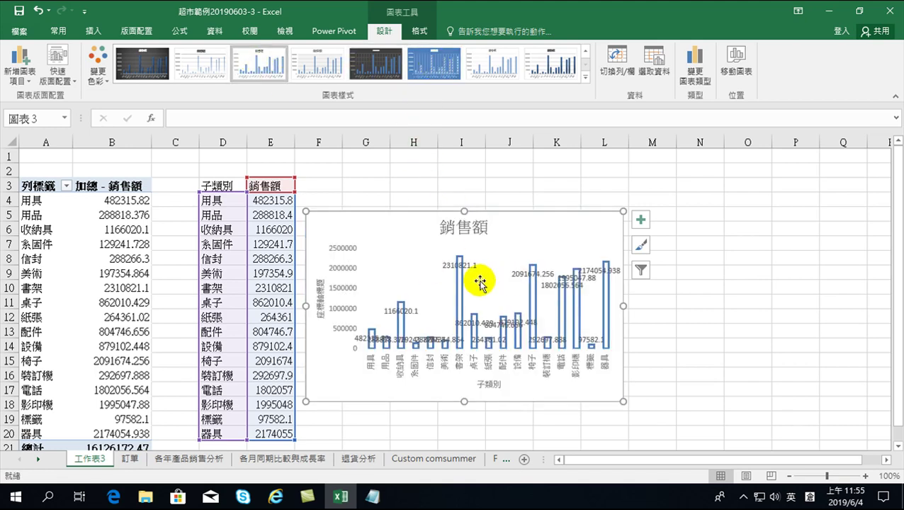